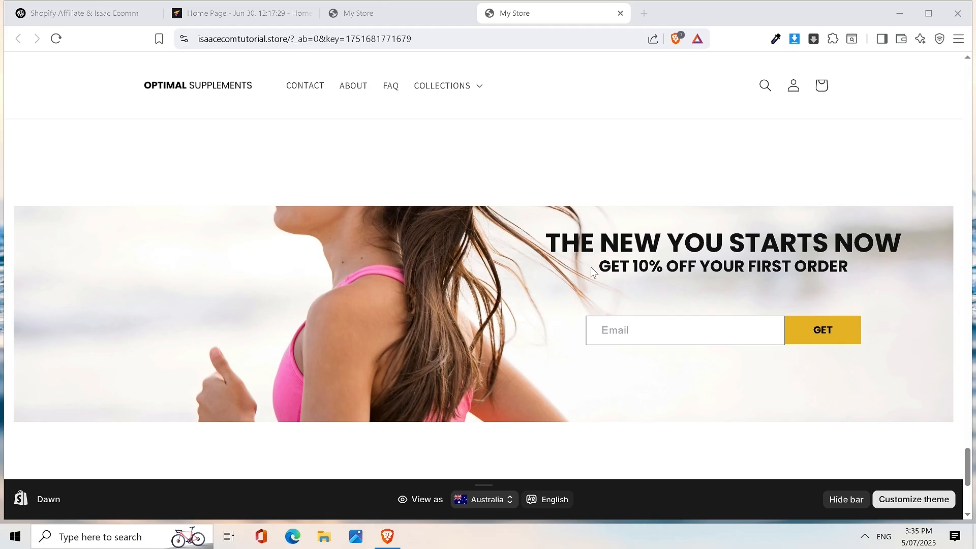
- Highlight the 'GET 10% OFF YOUR FIRST ORDER' line and scroll through the store page
{"action": "left_click_drag", "start_coordinate": [600, 265], "coordinate": [848, 267]}
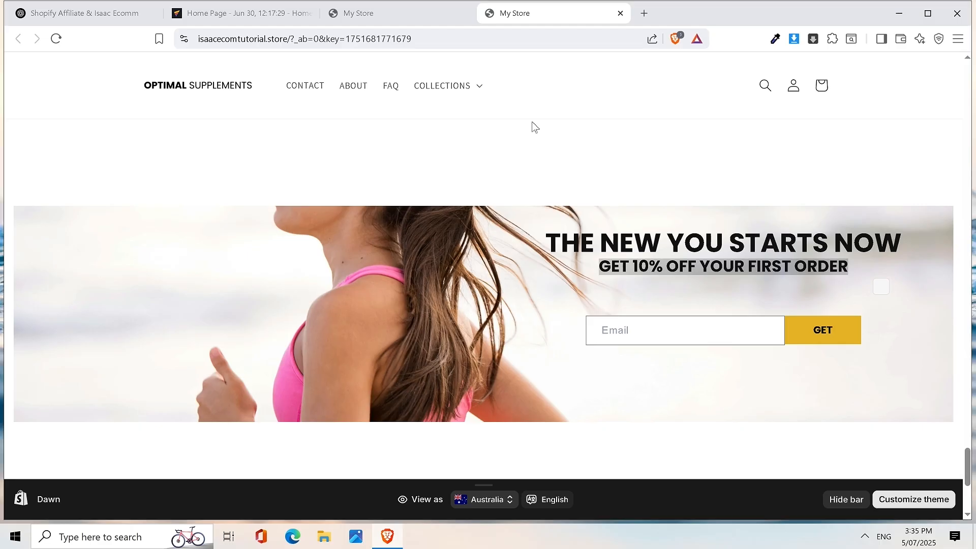
{"action": "left_click_drag", "start_coordinate": [966, 460], "coordinate": [974, 137]}
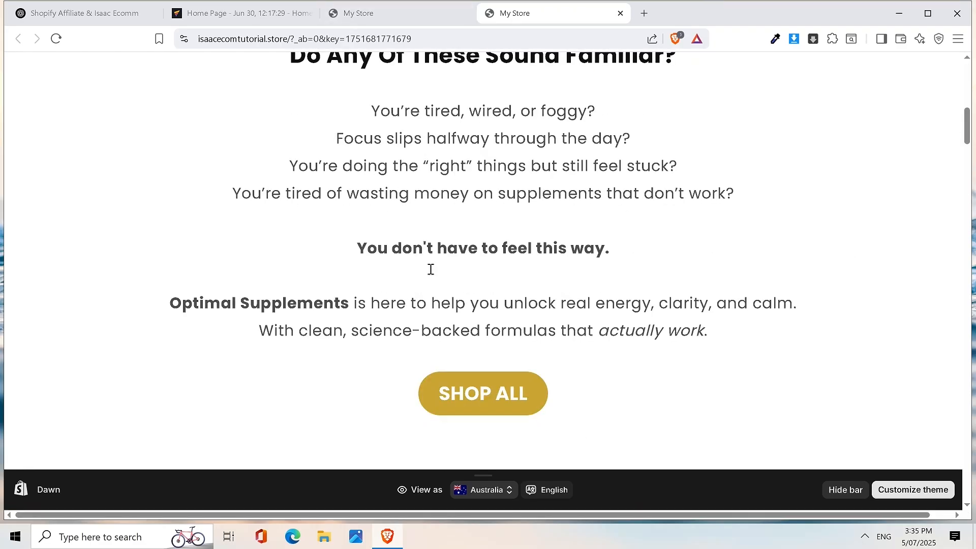
{"action": "left_click_drag", "start_coordinate": [967, 128], "coordinate": [956, 478]}
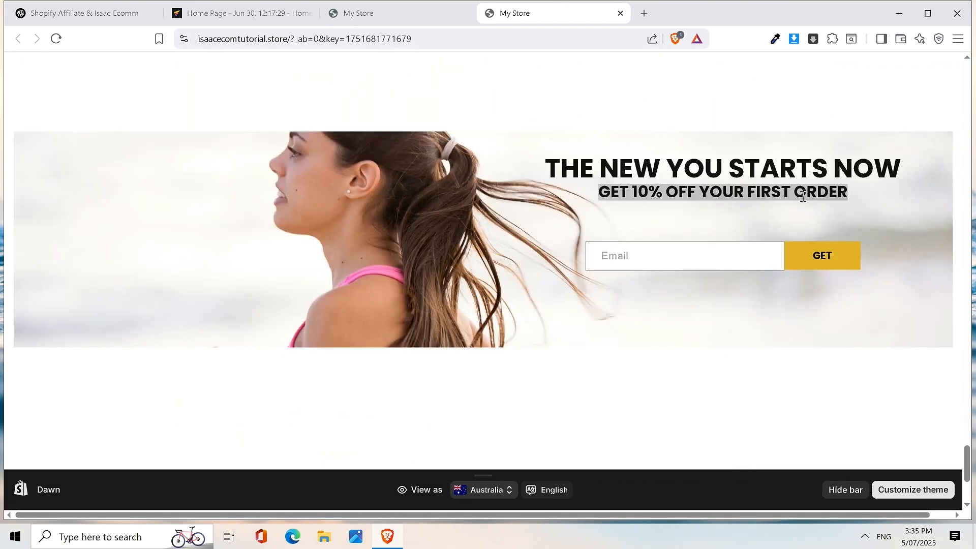
{"action": "scroll", "coordinate": [508, 159], "scroll_direction": "up", "scroll_amount": 5}
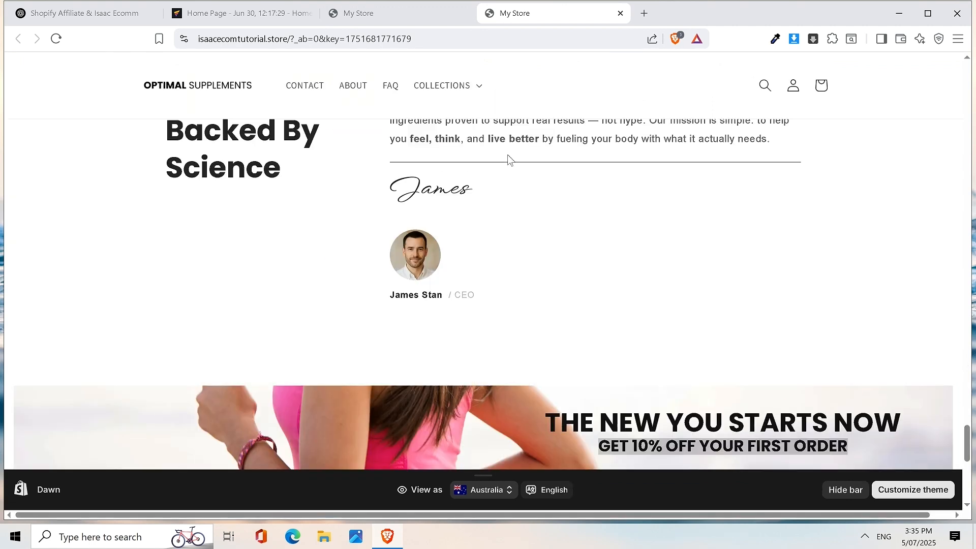
{"action": "scroll", "coordinate": [633, 235], "scroll_direction": "down", "scroll_amount": 6}
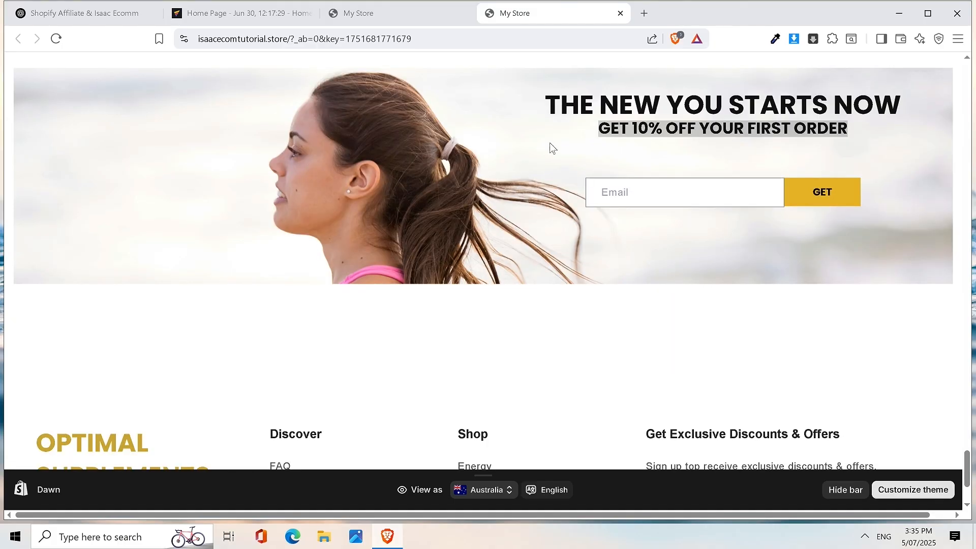
{"action": "scroll", "coordinate": [551, 144], "scroll_direction": "up", "scroll_amount": 5}
{"action": "scroll", "coordinate": [730, 191], "scroll_direction": "up", "scroll_amount": 10}
{"action": "scroll", "coordinate": [730, 190], "scroll_direction": "down", "scroll_amount": 15}
{"action": "scroll", "coordinate": [515, 365], "scroll_direction": "up", "scroll_amount": 10}
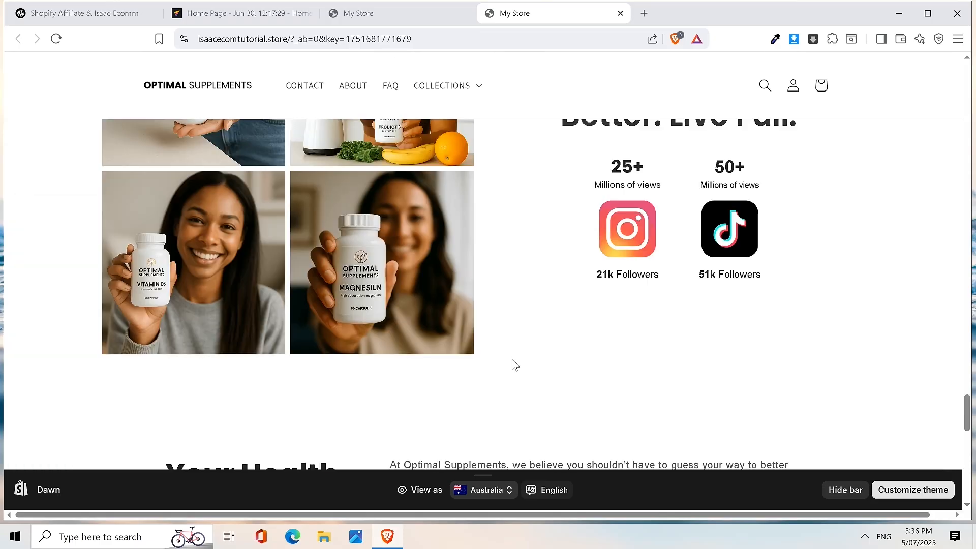
{"action": "scroll", "coordinate": [777, 208], "scroll_direction": "down", "scroll_amount": 10}
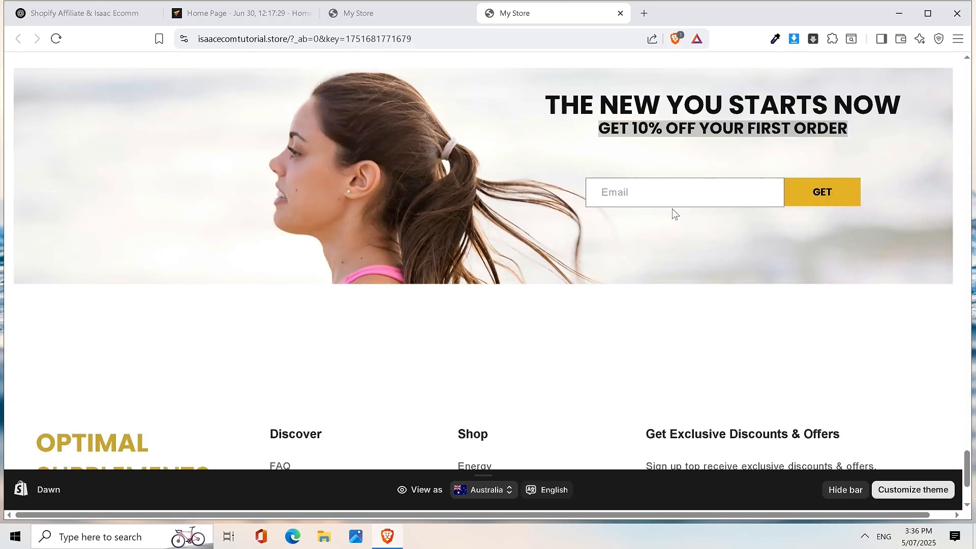
{"action": "scroll", "coordinate": [694, 170], "scroll_direction": "up", "scroll_amount": 8}
{"action": "scroll", "coordinate": [694, 170], "scroll_direction": "down", "scroll_amount": 3}
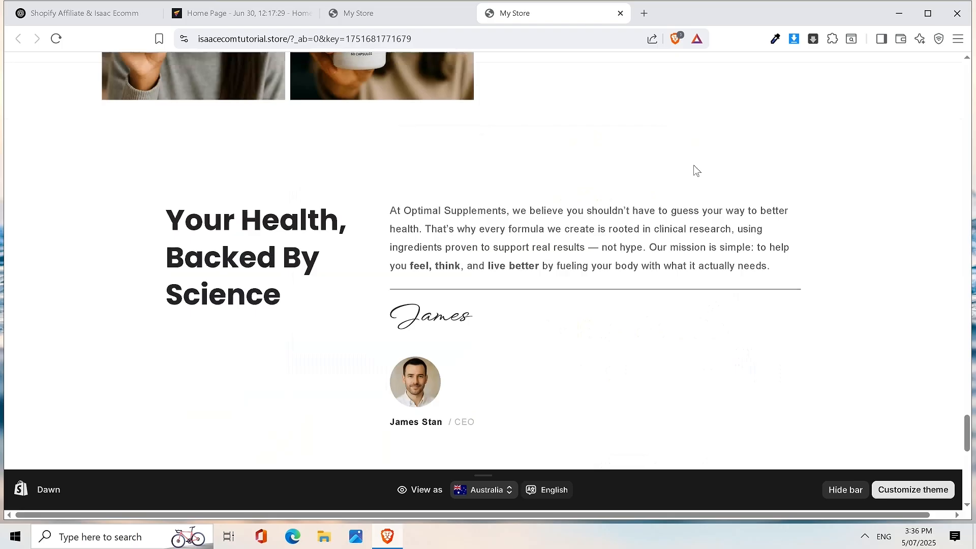
{"action": "scroll", "coordinate": [593, 134], "scroll_direction": "up", "scroll_amount": 10}
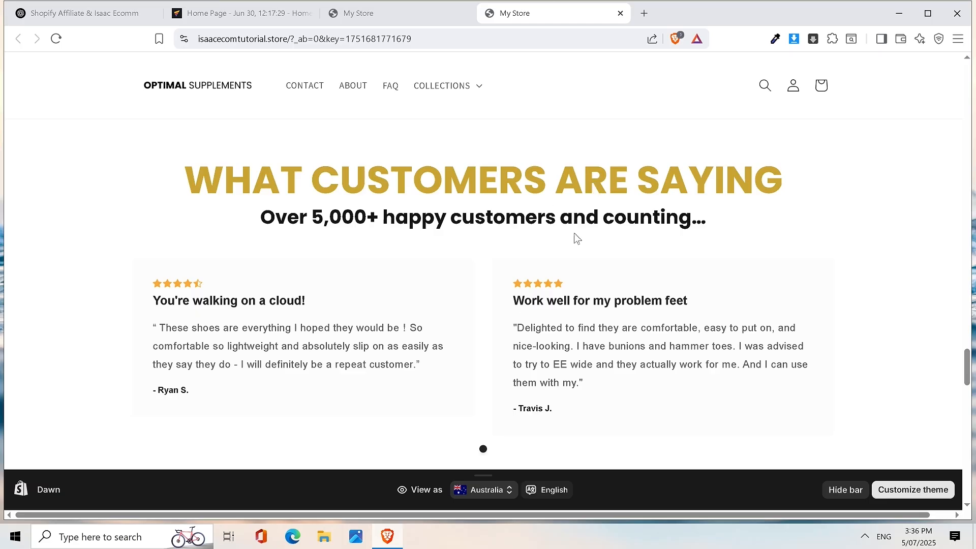
- Switch back to the GemPages home page editor and go to the Dashboard
{"action": "scroll", "coordinate": [686, 220], "scroll_direction": "down", "scroll_amount": 5}
{"action": "scroll", "coordinate": [686, 220], "scroll_direction": "down", "scroll_amount": 10}
{"action": "scroll", "coordinate": [683, 218], "scroll_direction": "down", "scroll_amount": 5}
{"action": "scroll", "coordinate": [677, 203], "scroll_direction": "up", "scroll_amount": 6}
{"action": "scroll", "coordinate": [692, 143], "scroll_direction": "down", "scroll_amount": 6}
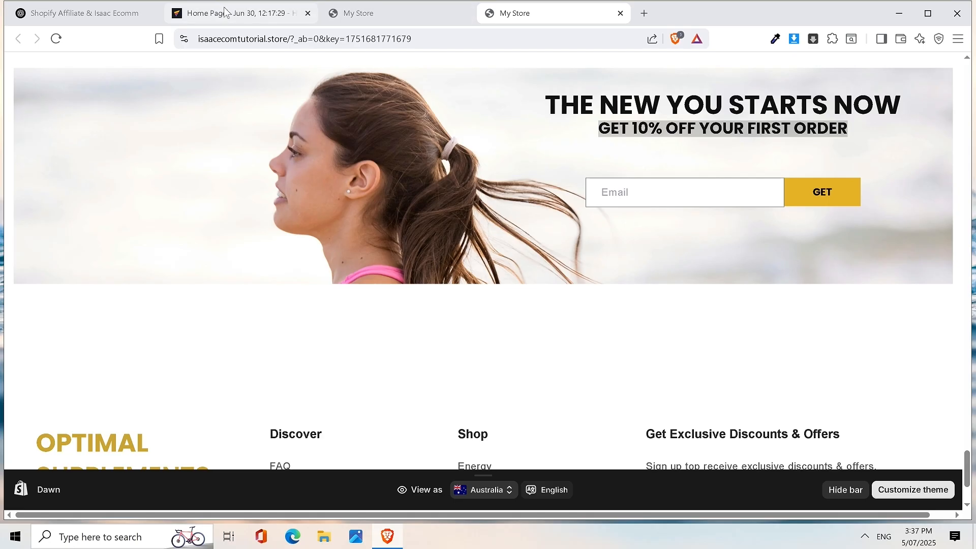
{"action": "left_click", "coordinate": [266, 19]}
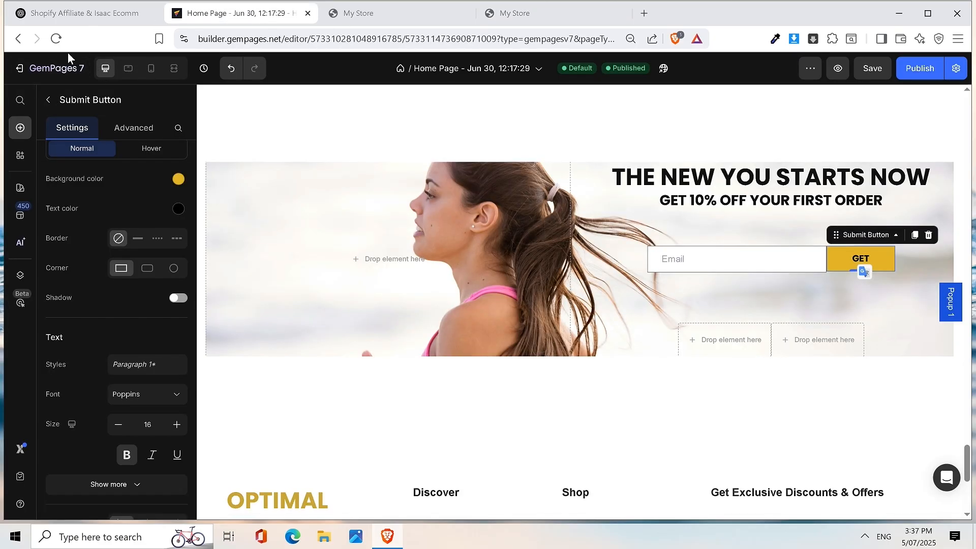
{"action": "left_click", "coordinate": [54, 68]}
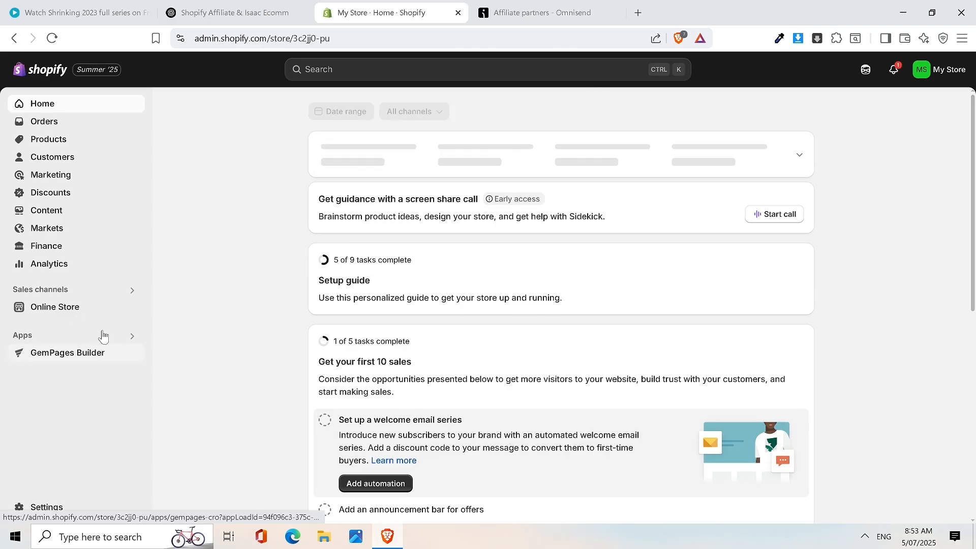
- Open the Shopify App Store from Apps > All recommended apps
{"action": "left_click", "coordinate": [113, 338]}
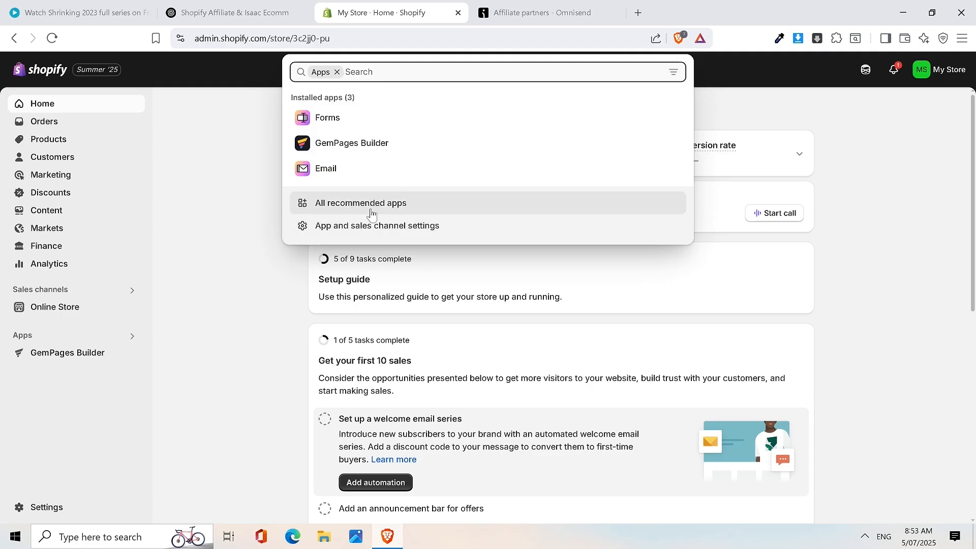
{"action": "left_click", "coordinate": [370, 210]}
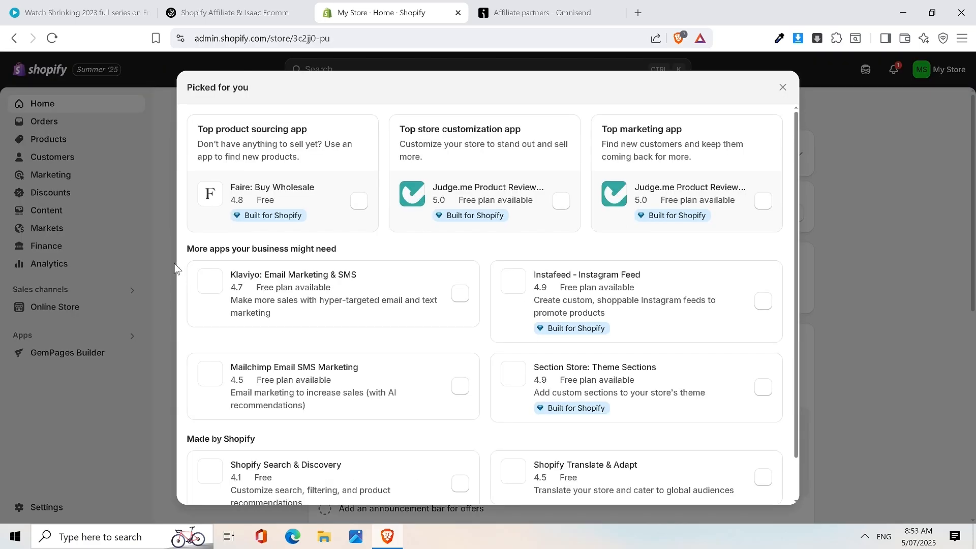
{"action": "scroll", "coordinate": [416, 300], "scroll_direction": "down", "scroll_amount": 2}
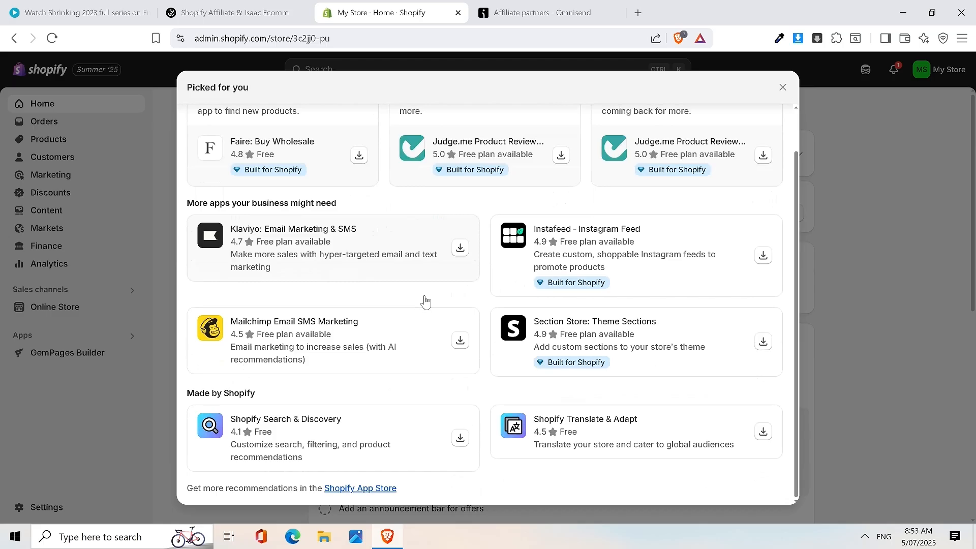
{"action": "left_click", "coordinate": [378, 489]}
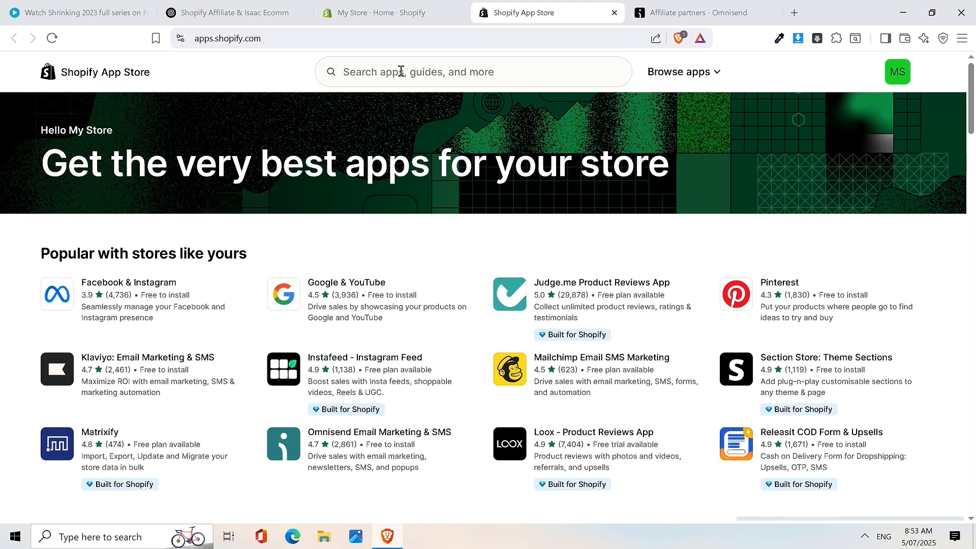
- Search the App Store for 'Omnisend' and install Omnisend Email Marketing & SMS
{"action": "left_click", "coordinate": [401, 71]}
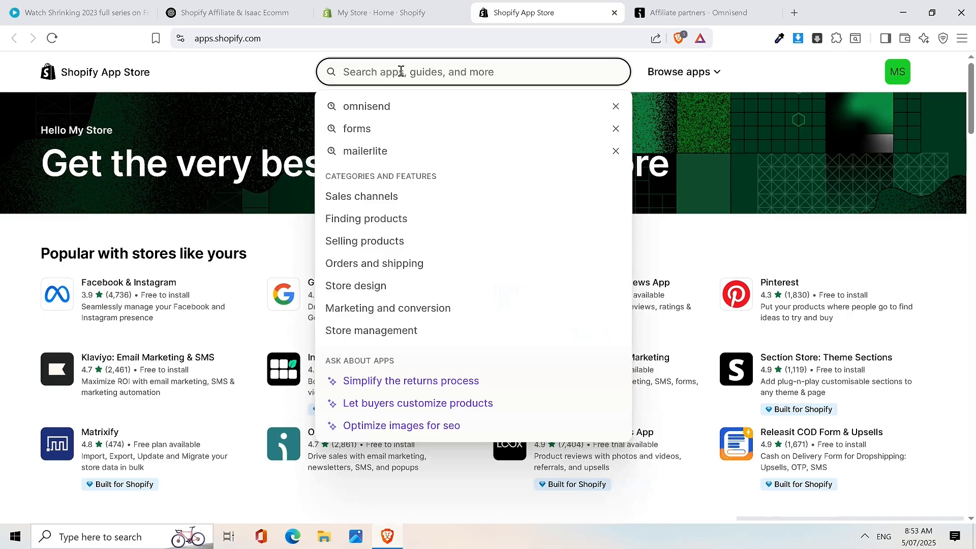
{"action": "type", "text": "Omnisend"}
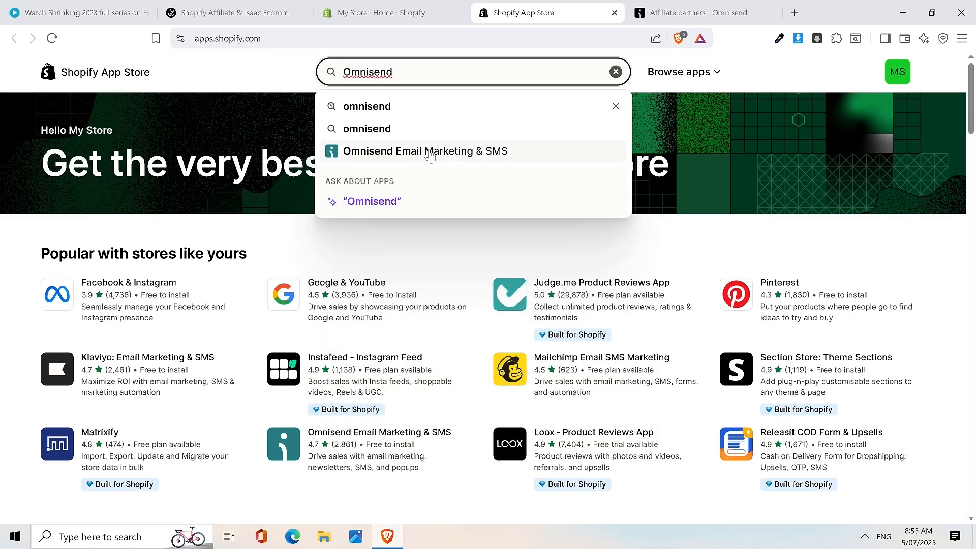
{"action": "left_click", "coordinate": [431, 155]}
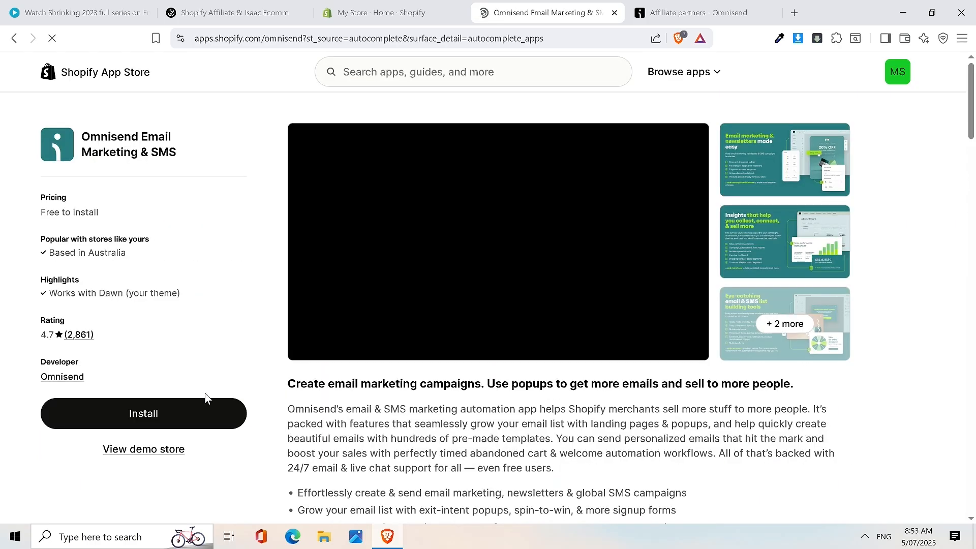
{"action": "left_click", "coordinate": [189, 415]}
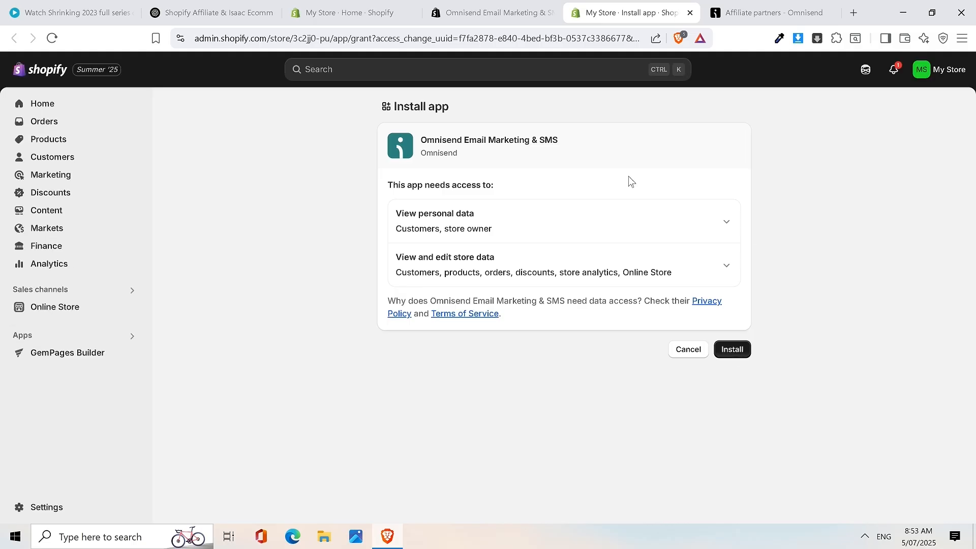
- Approve Omnisend's install permissions, enter an account password and submit the sign-up form
{"action": "left_click", "coordinate": [738, 352]}
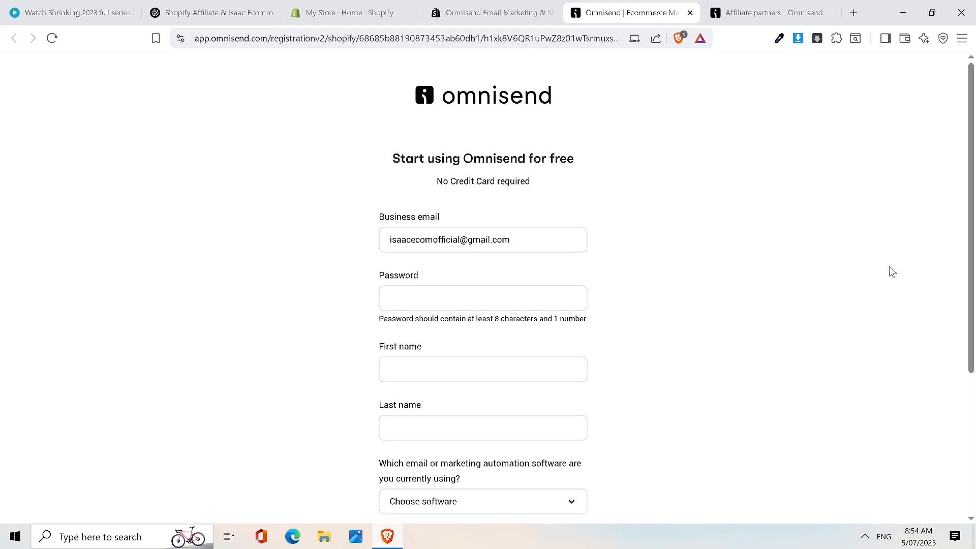
{"action": "left_click", "coordinate": [430, 301]}
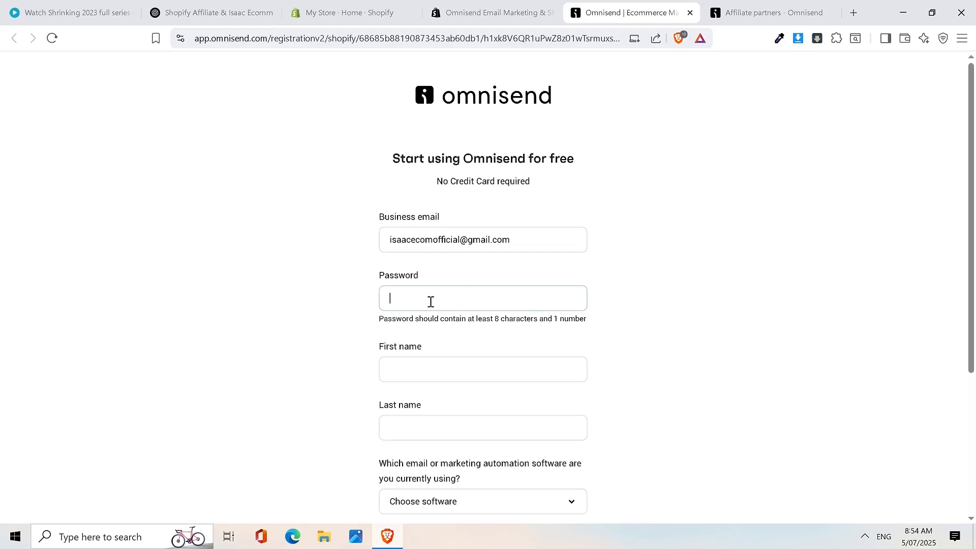
{"action": "type", "text": "•••"}
{"action": "key", "text": "BackSpace"}
{"action": "key", "text": "BackSpace"}
{"action": "key", "text": "BackSpace"}
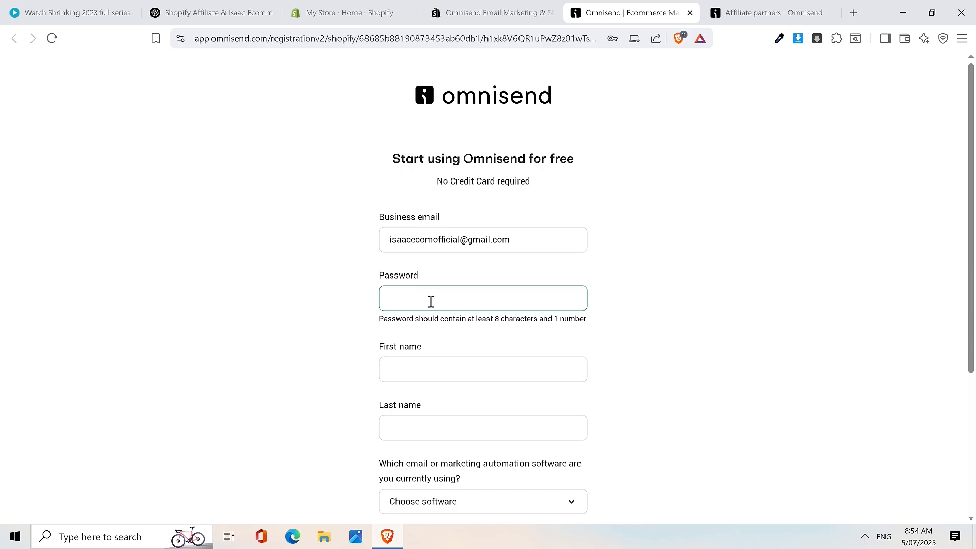
{"action": "type", "text": "•"}
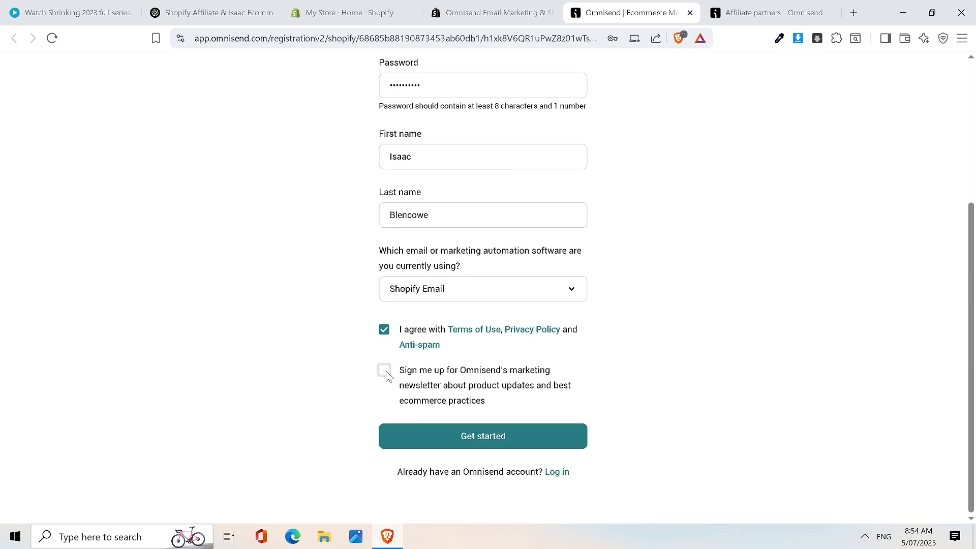
{"action": "left_click", "coordinate": [465, 436]}
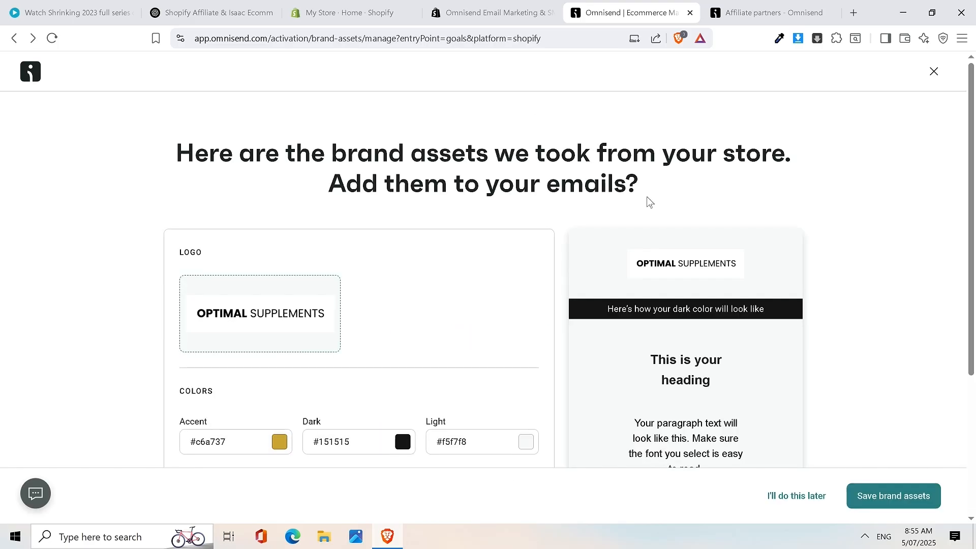
- Keep the detected logo, colours #c6a737, #151515, #f5f7f8 and fonts, and save brand assets
{"action": "scroll", "coordinate": [828, 182], "scroll_direction": "down", "scroll_amount": 4}
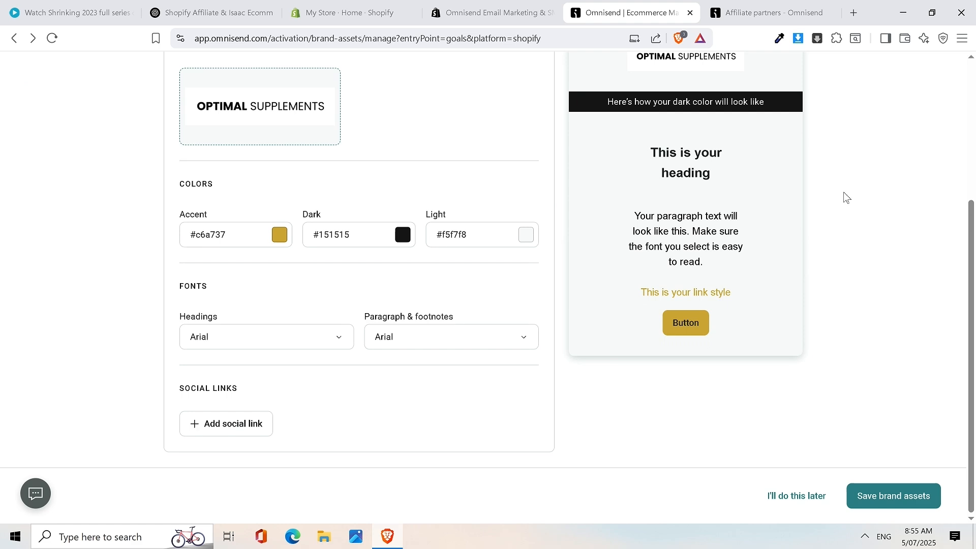
{"action": "scroll", "coordinate": [845, 196], "scroll_direction": "up", "scroll_amount": 3}
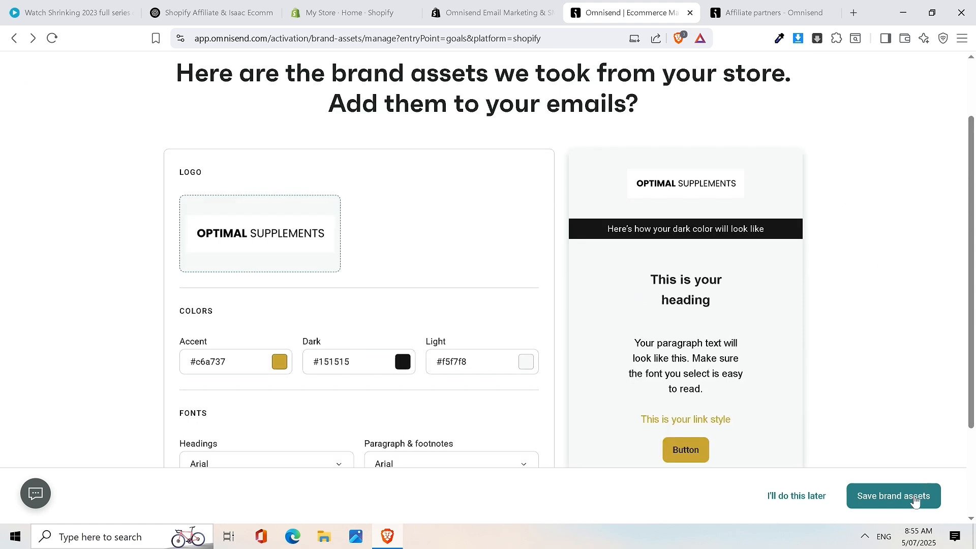
{"action": "left_click", "coordinate": [910, 501]}
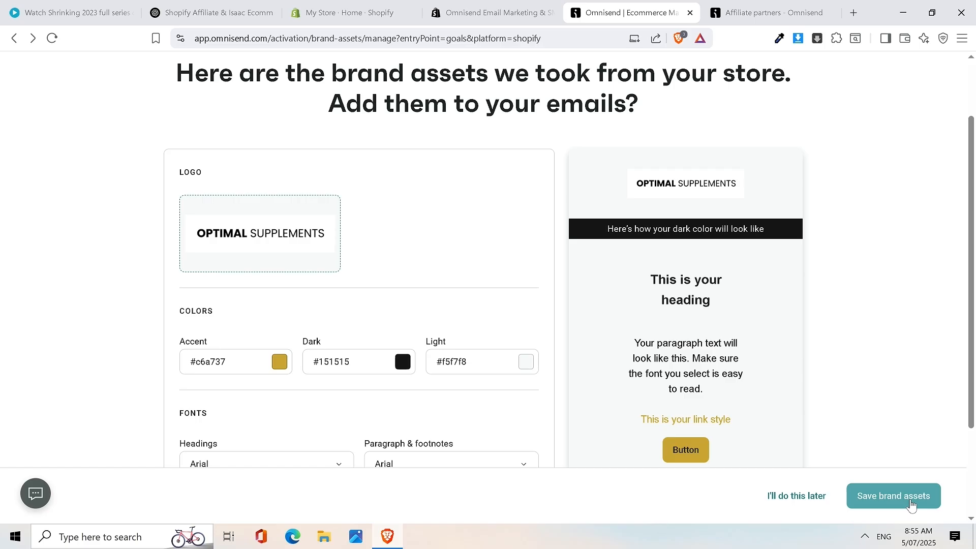
{"action": "left_click", "coordinate": [910, 502]}
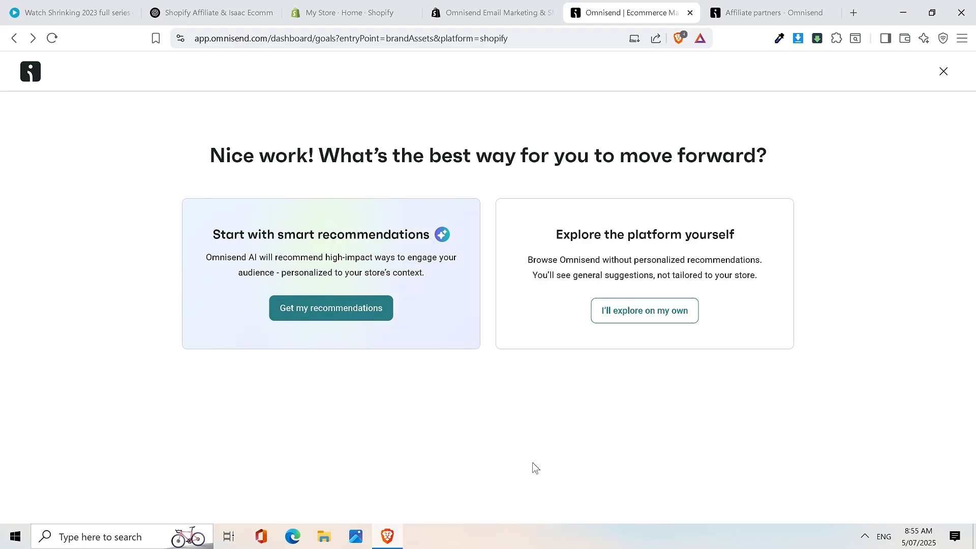
- Choose 'I'll explore on my own' to skip the recommendations
{"action": "left_click", "coordinate": [644, 311]}
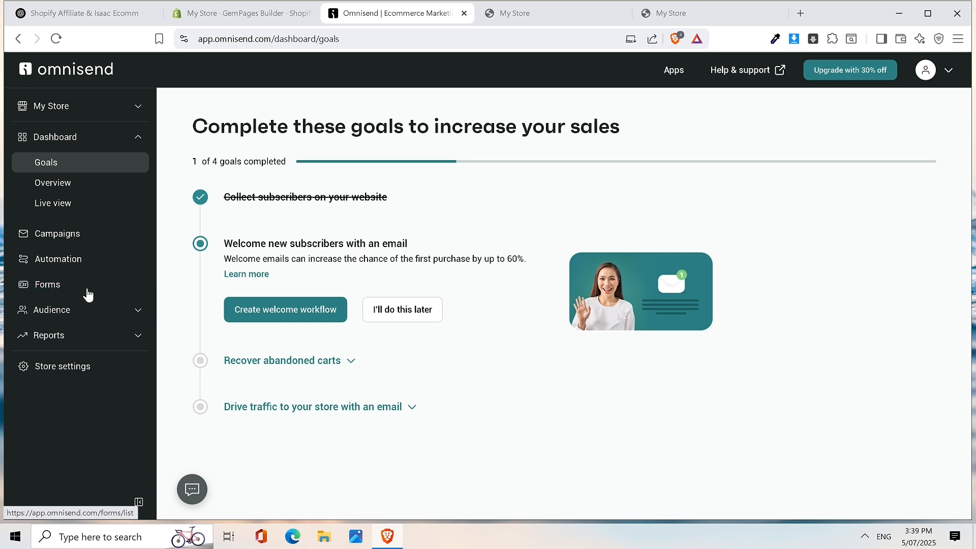
- Start a new signup form and filter the templates to Embedded
{"action": "left_click", "coordinate": [88, 295]}
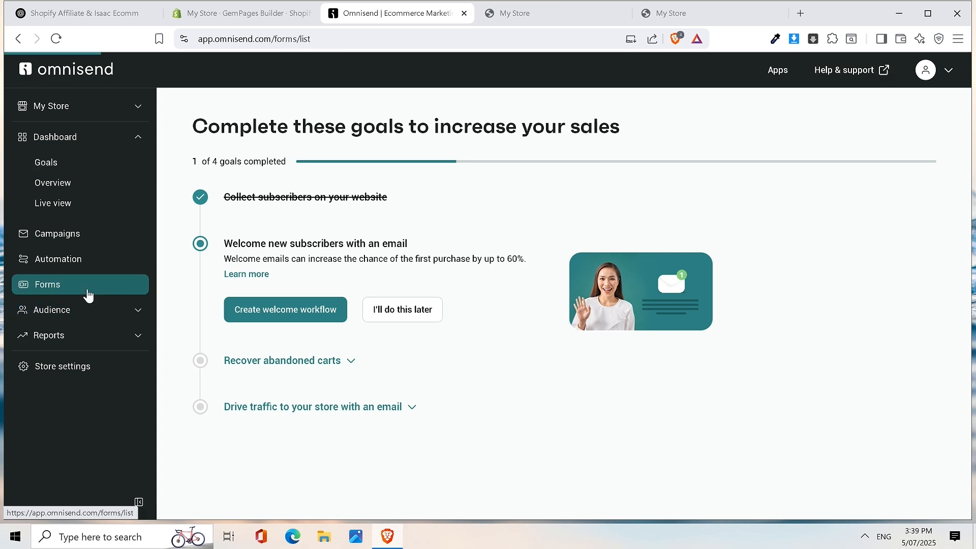
{"action": "scroll", "coordinate": [647, 275], "scroll_direction": "down", "scroll_amount": 1}
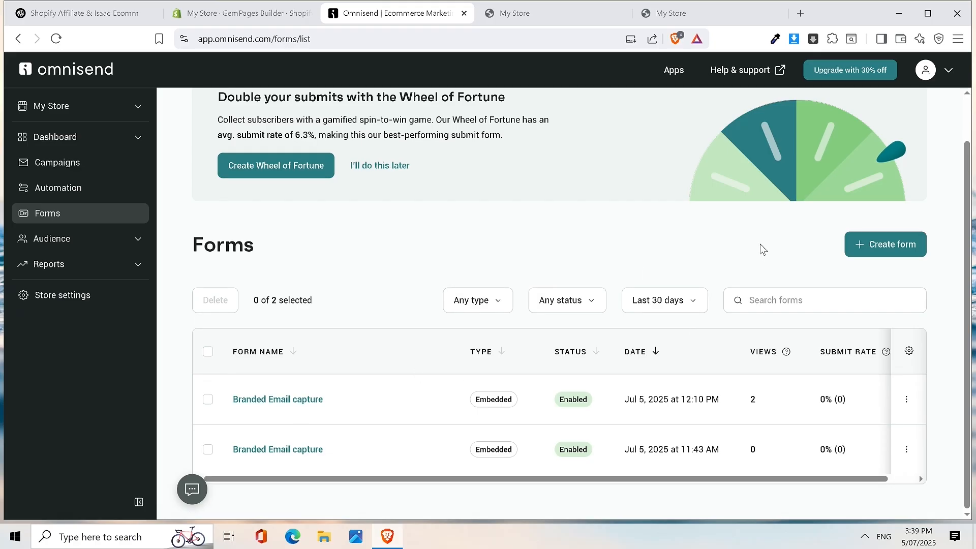
{"action": "scroll", "coordinate": [798, 224], "scroll_direction": "up", "scroll_amount": 1}
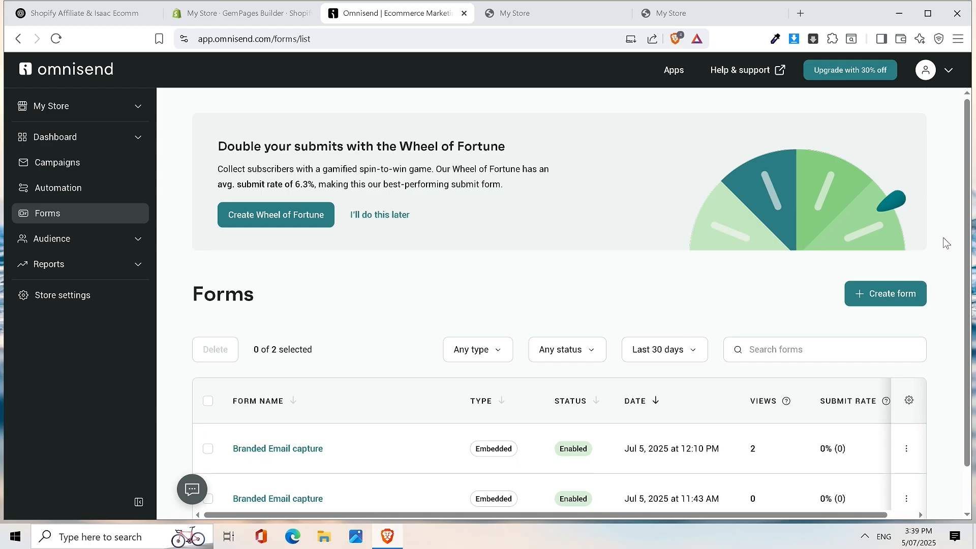
{"action": "left_click", "coordinate": [881, 294]}
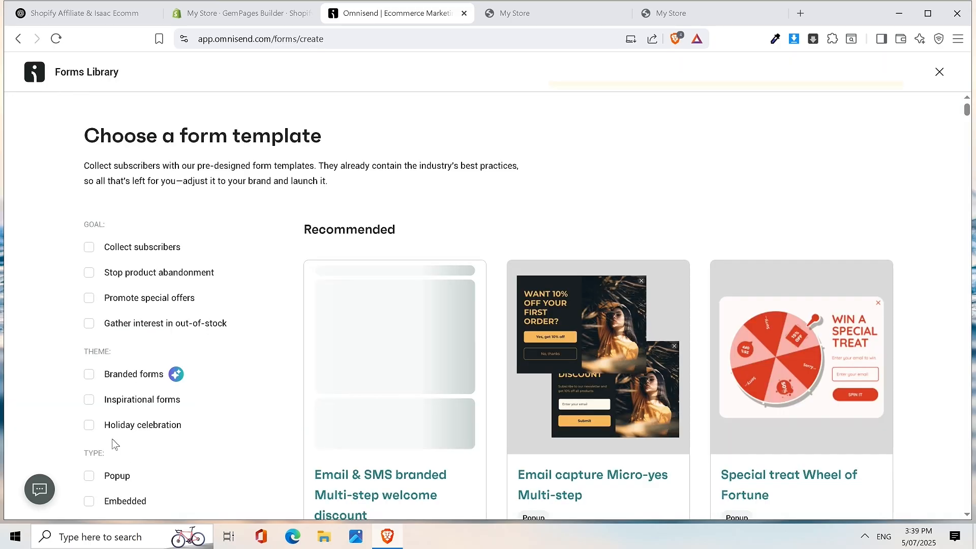
{"action": "scroll", "coordinate": [115, 444], "scroll_direction": "down", "scroll_amount": 2}
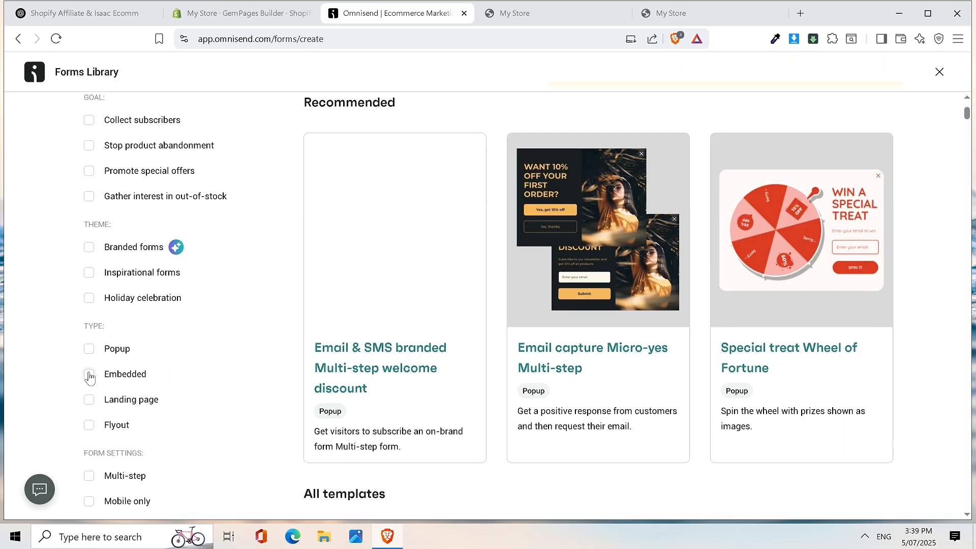
{"action": "left_click", "coordinate": [90, 375]}
- Compare with the store's signup section, then use the Branded Email capture template
{"action": "mouse_move", "coordinate": [625, 161]}
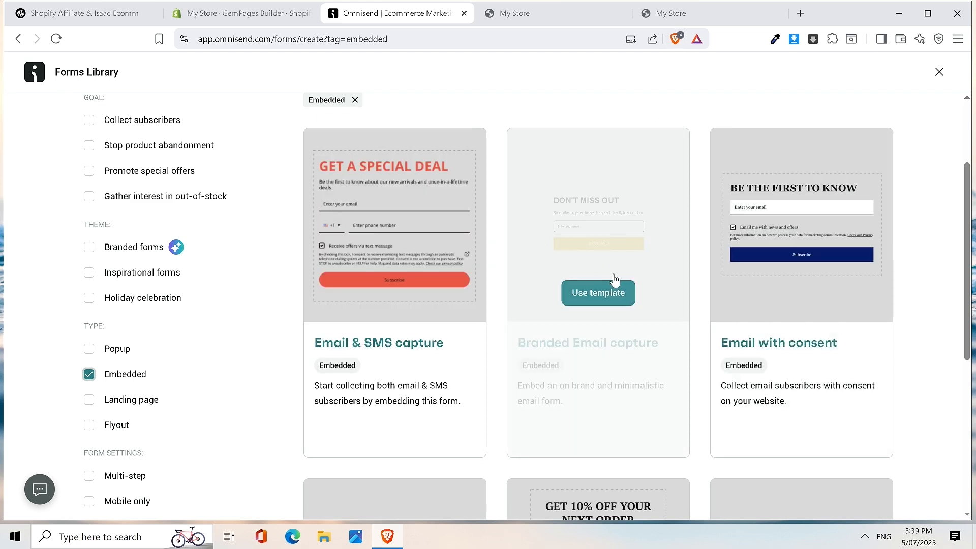
{"action": "left_click", "coordinate": [551, 7]}
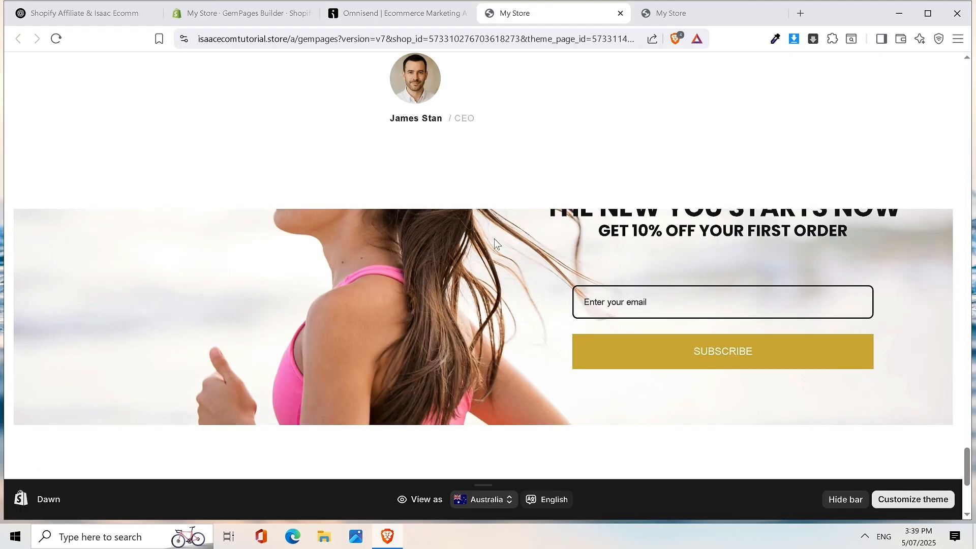
{"action": "left_click", "coordinate": [397, 13]}
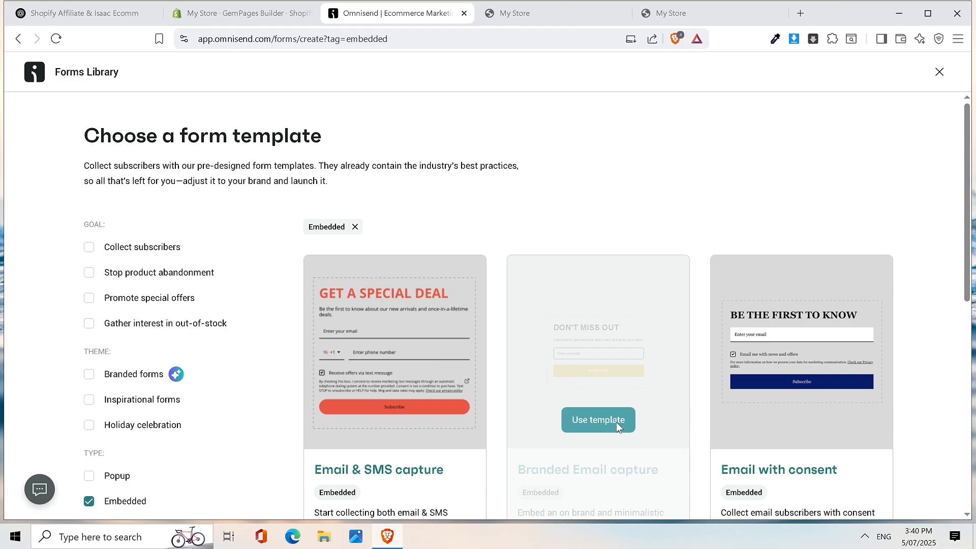
{"action": "left_click", "coordinate": [618, 426]}
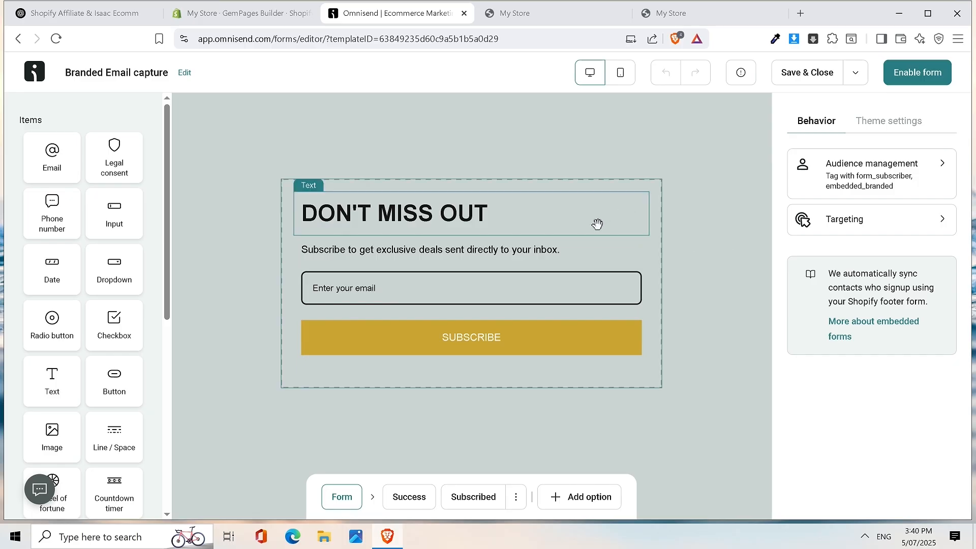
- Delete the DON'T MISS OUT heading and the subtitle line beneath it
{"action": "left_click", "coordinate": [567, 214]}
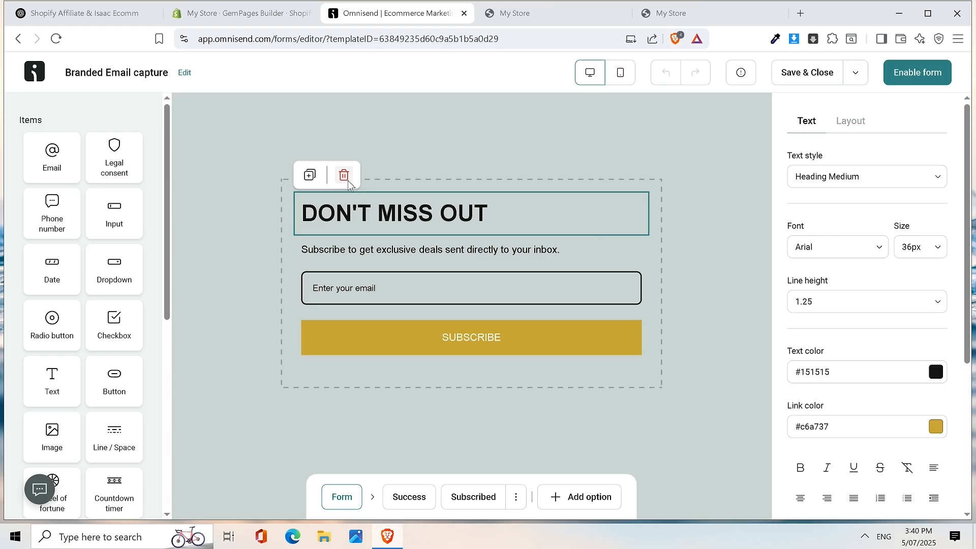
{"action": "left_click", "coordinate": [344, 175]}
{"action": "left_click", "coordinate": [428, 225]}
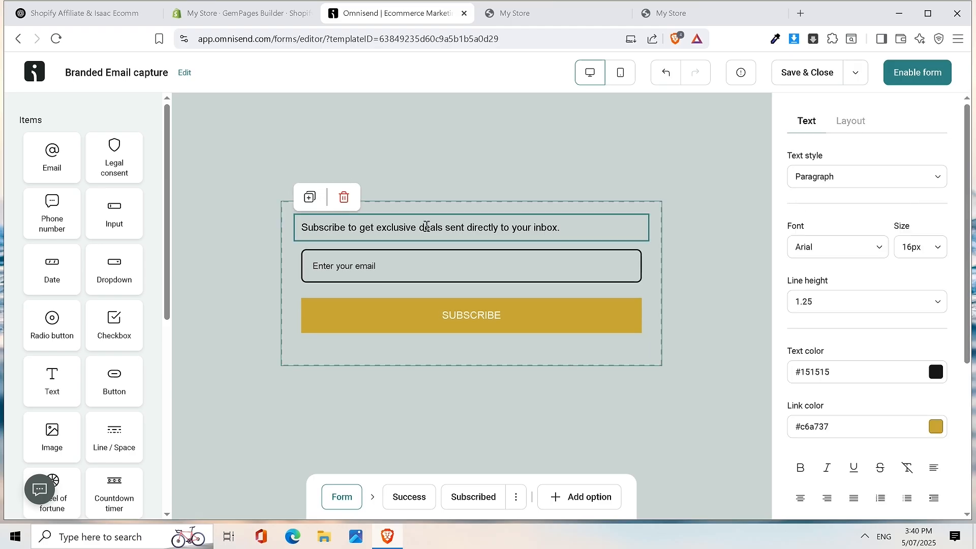
{"action": "left_click", "coordinate": [348, 196]}
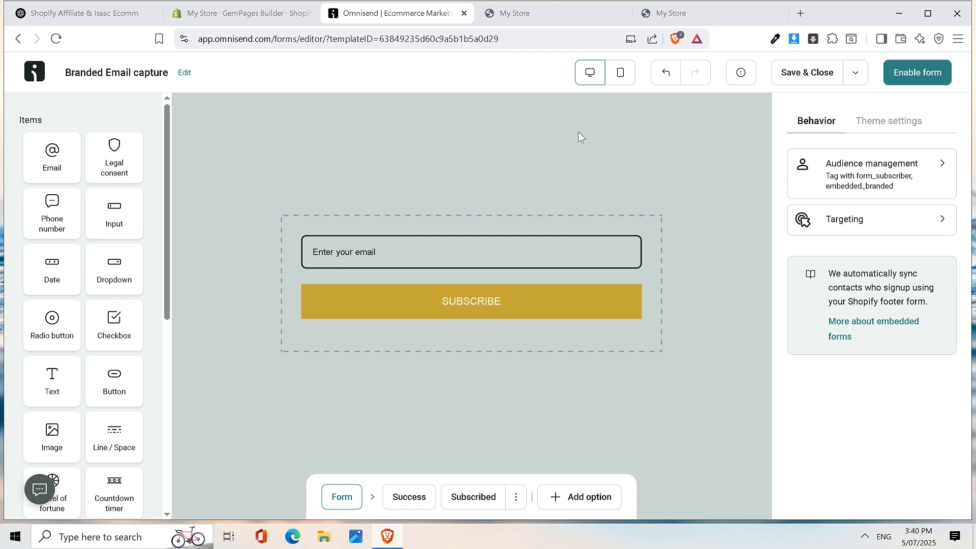
- Check the store's signup banner, then relabel the button 'GET MY 10% DISCOUNT'
{"action": "left_click", "coordinate": [553, 13]}
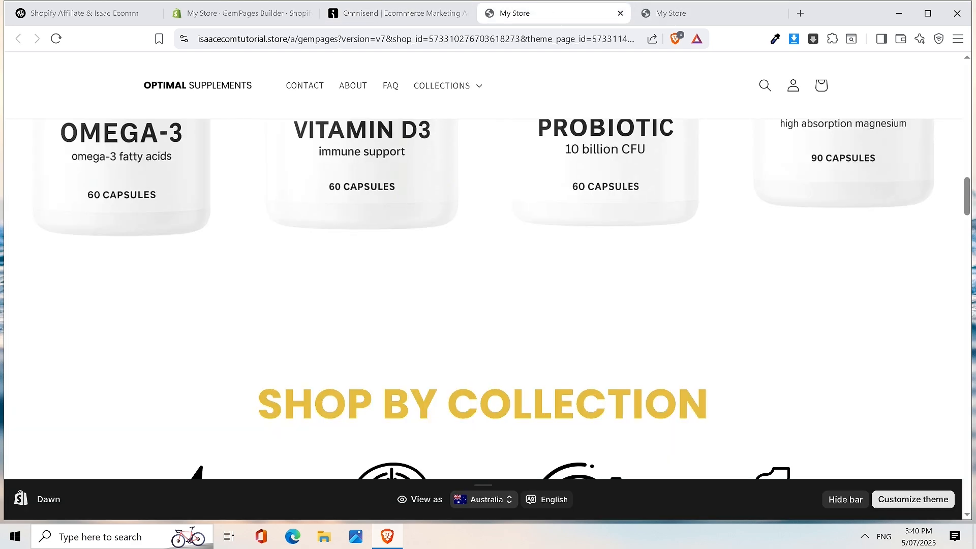
{"action": "left_click", "coordinate": [665, 15]}
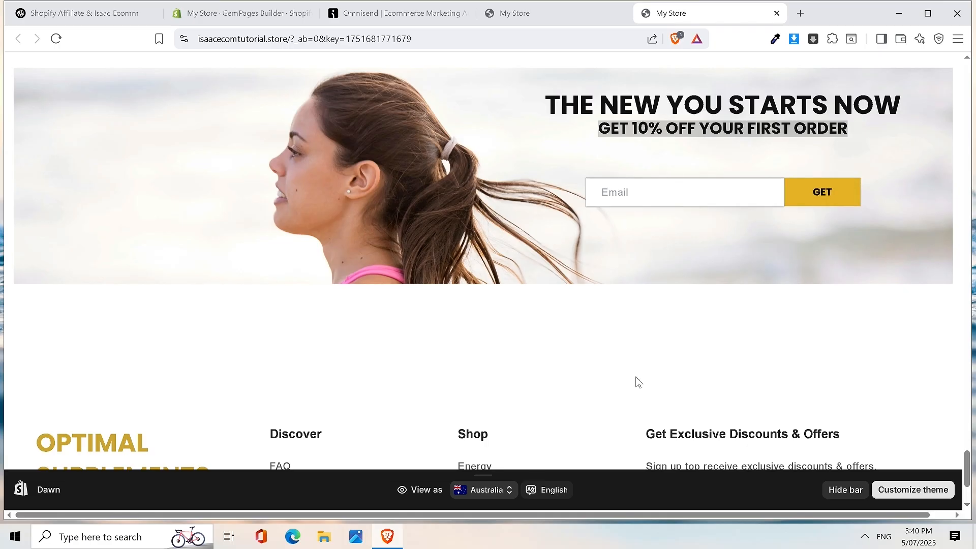
{"action": "left_click", "coordinate": [388, 6]}
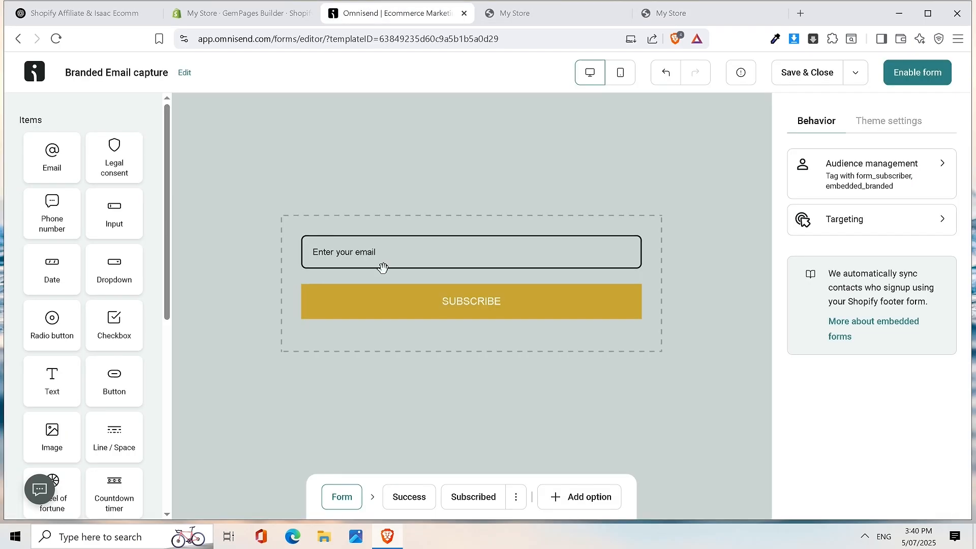
{"action": "left_click", "coordinate": [561, 304]}
{"action": "double_click", "coordinate": [844, 230]}
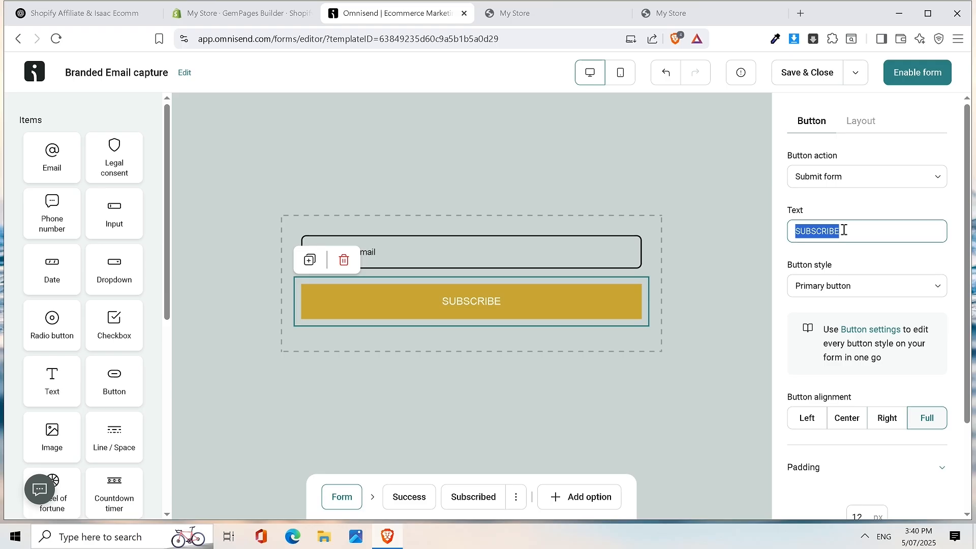
{"action": "type", "text": "GET 10"}
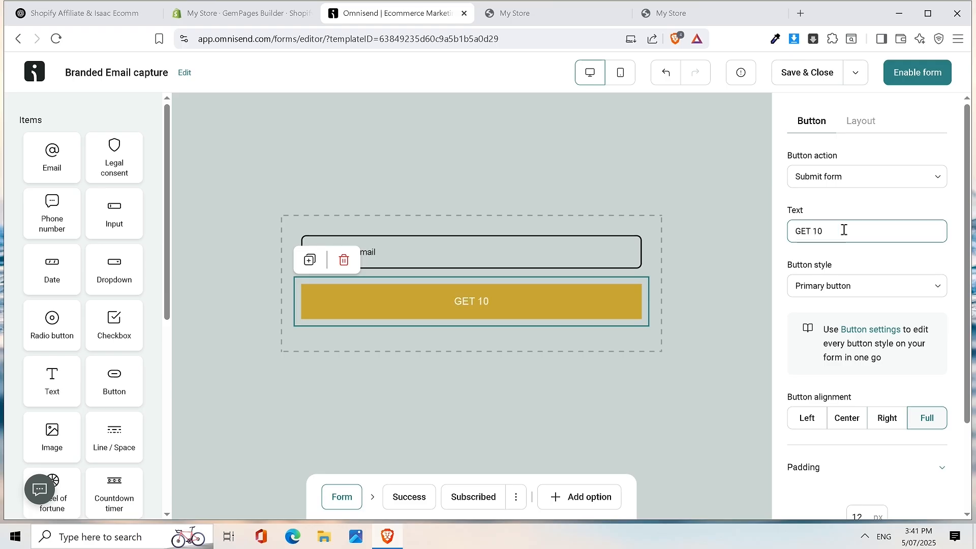
{"action": "type", "text": "% DISCOUNT"}
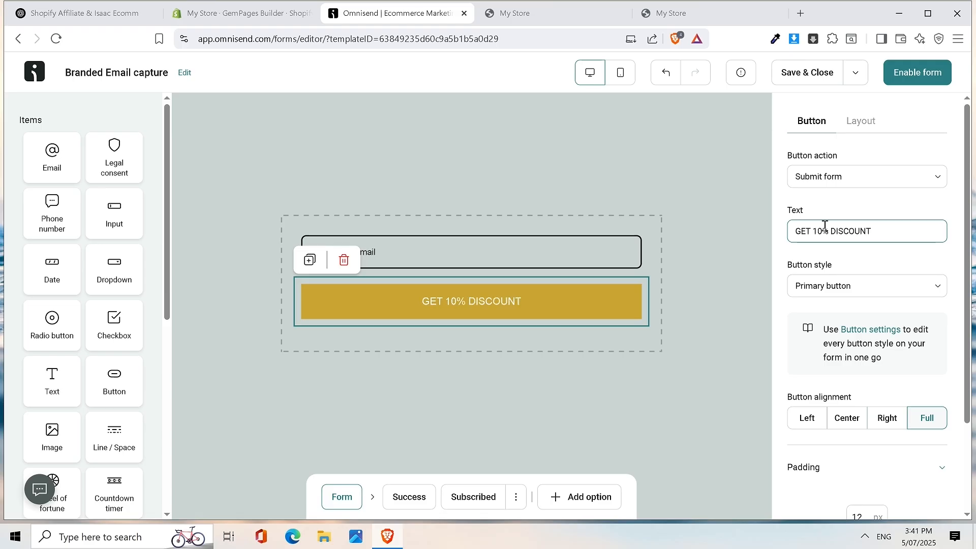
{"action": "type", "text": "MY"}
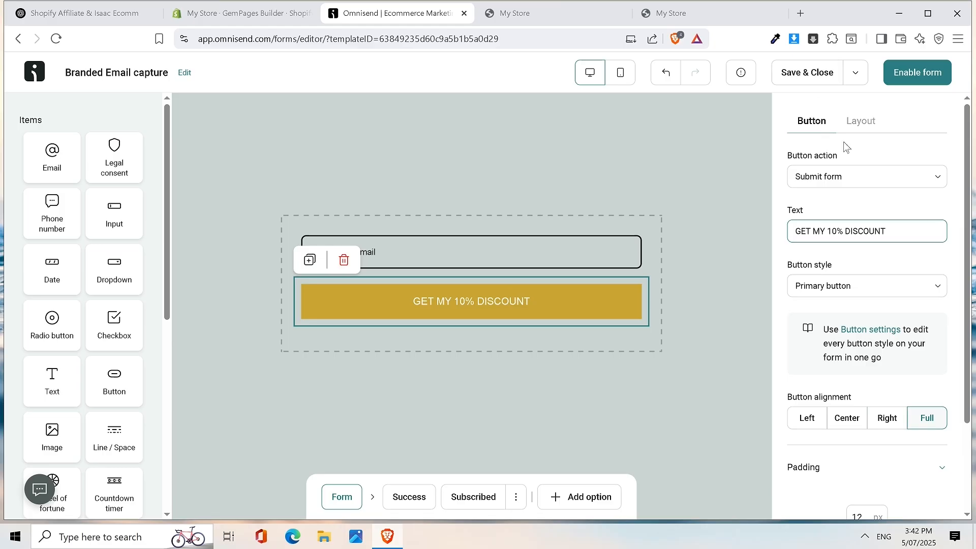
{"action": "left_click", "coordinate": [654, 227]}
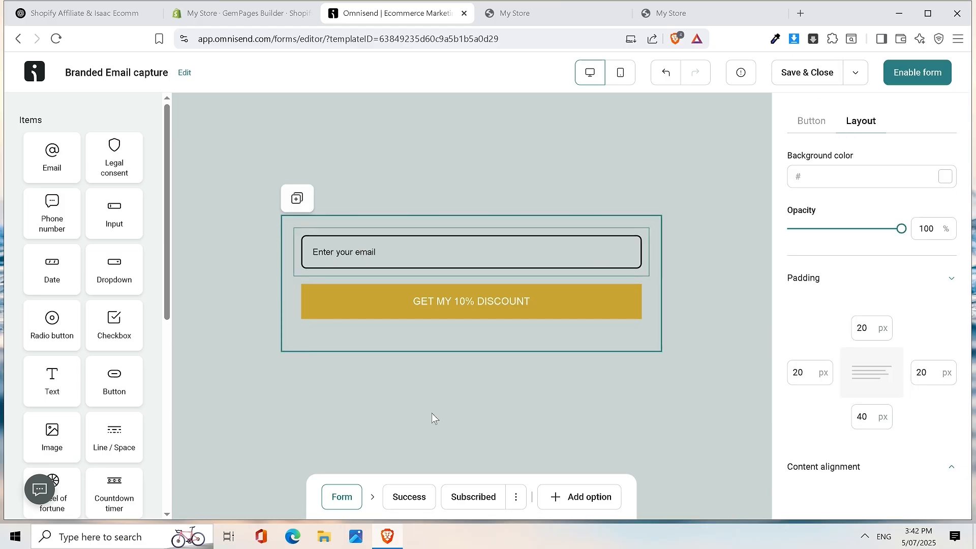
- On the Success step, change the heading text to 'Here is your coupon'
{"action": "left_click", "coordinate": [413, 498]}
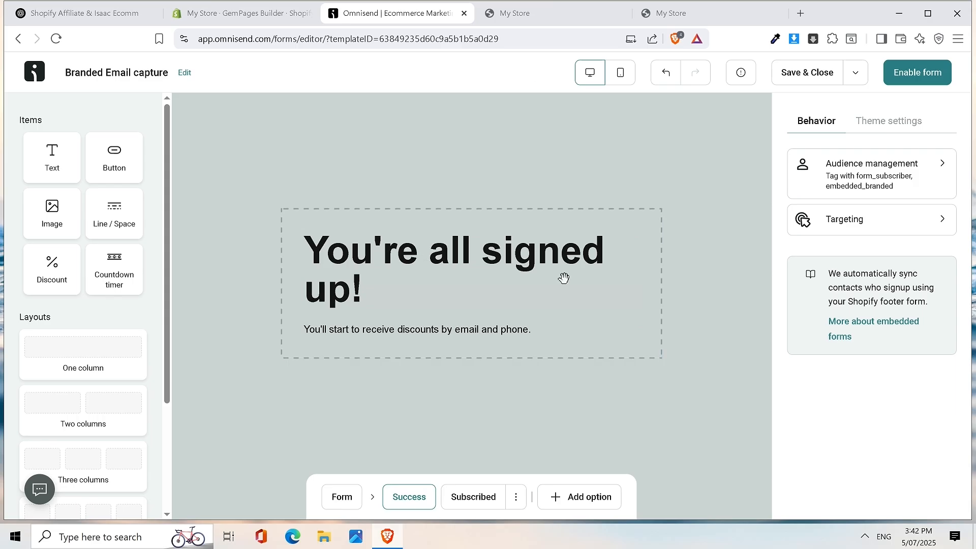
{"action": "triple_click", "coordinate": [531, 272]}
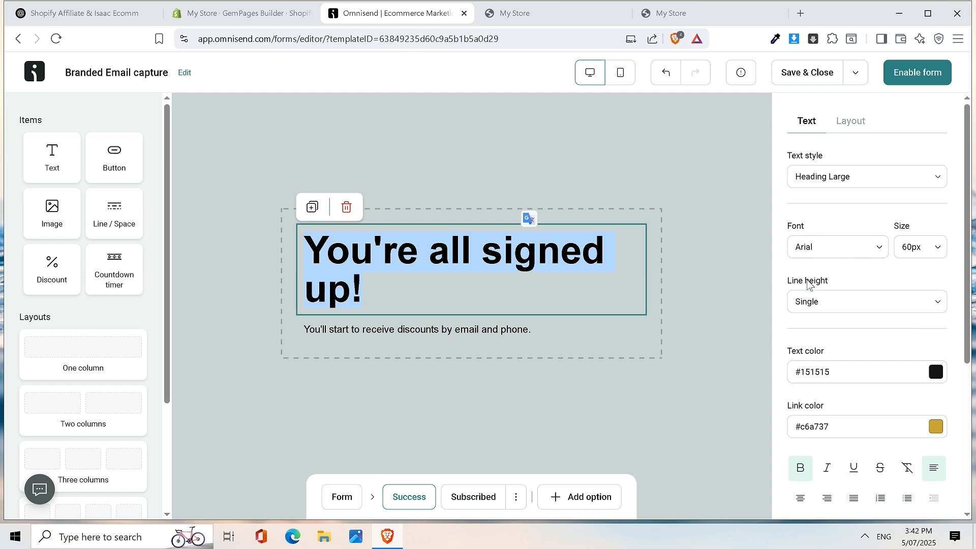
{"action": "type", "text": "hERE"}
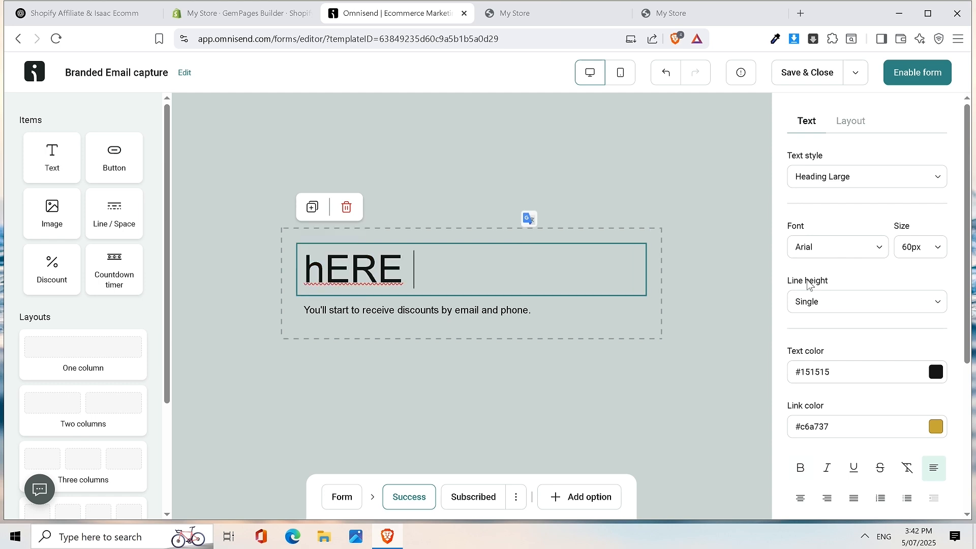
{"action": "key", "text": "BackSpace"}
{"action": "key", "text": "BackSpace"}
{"action": "key", "text": "BackSpace"}
{"action": "key", "text": "BackSpace"}
{"action": "type", "text": "Her"}
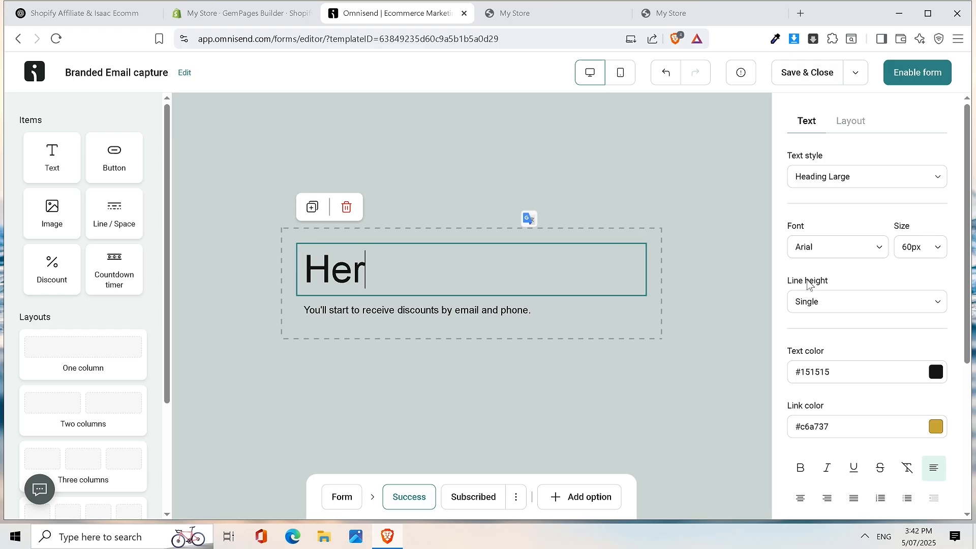
{"action": "type", "text": "e is your "}
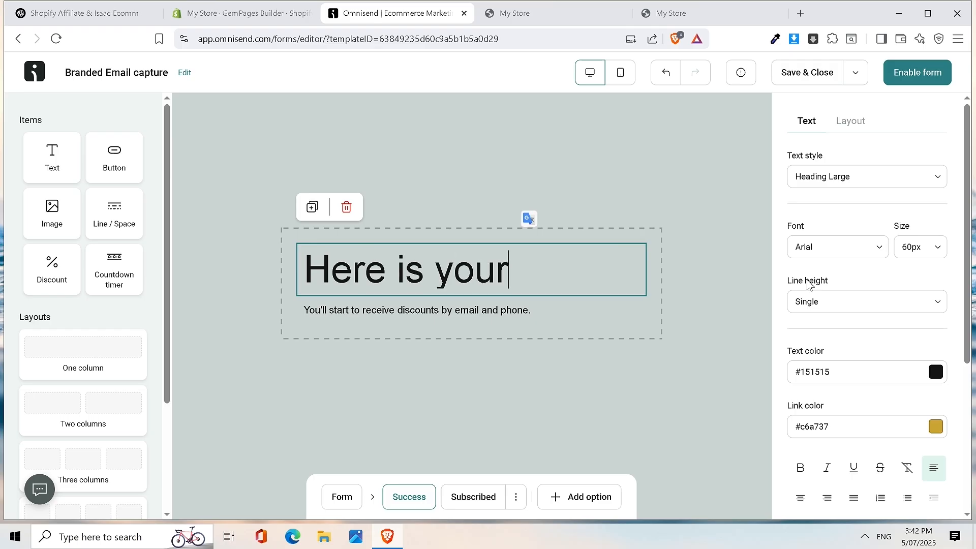
{"action": "type", "text": "coupon"}
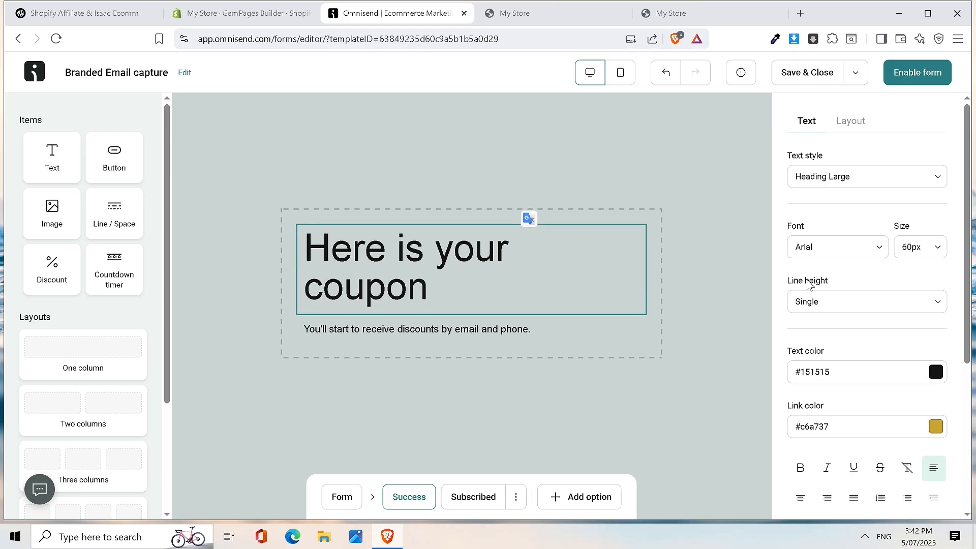
- Centre the heading, make it bold and set its font to Poppins
{"action": "left_click", "coordinate": [800, 498]}
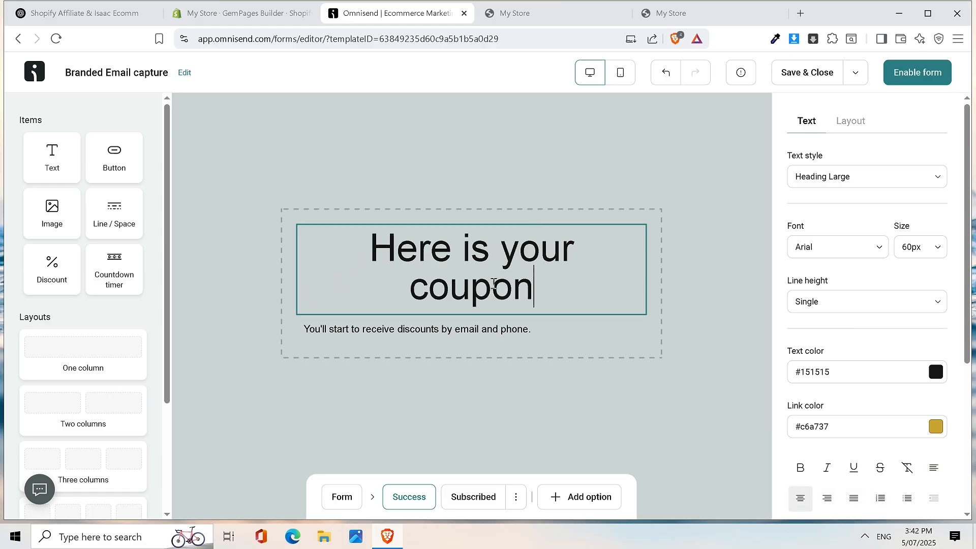
{"action": "triple_click", "coordinate": [479, 255]}
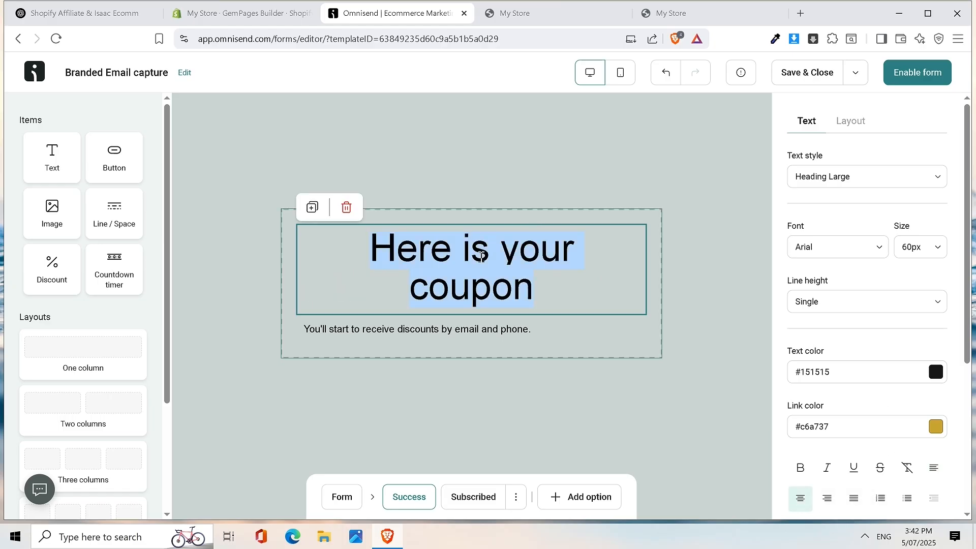
{"action": "left_click", "coordinate": [797, 468]}
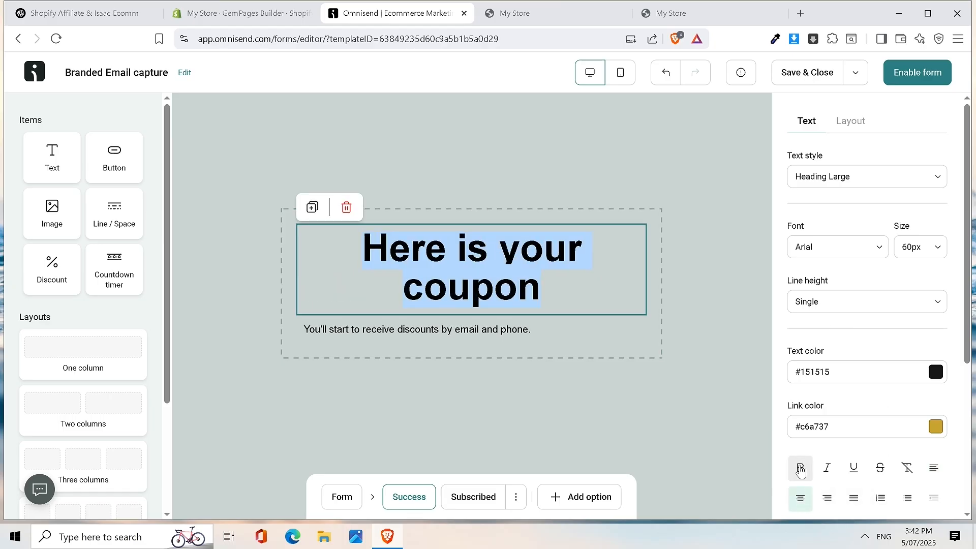
{"action": "left_click", "coordinate": [835, 249]}
{"action": "left_click", "coordinate": [830, 281]}
{"action": "type", "text": "popp"}
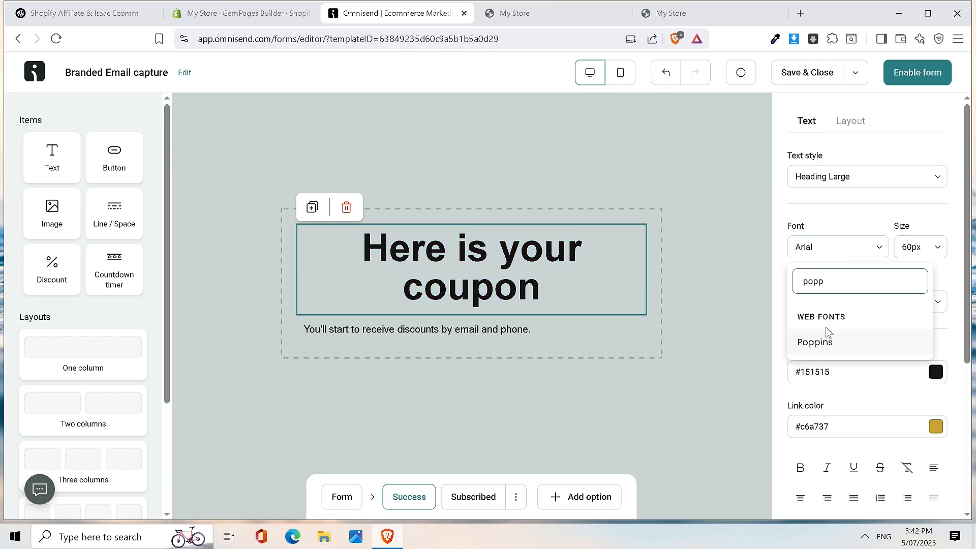
{"action": "left_click", "coordinate": [829, 340]}
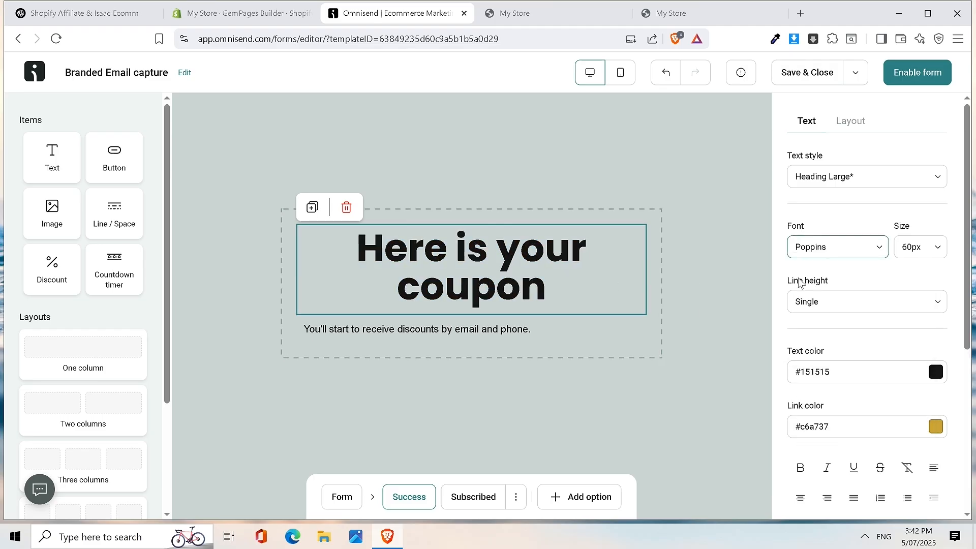
- Increase the heading size through 12px, 20px and 30px to 50px
{"action": "left_click", "coordinate": [928, 248]}
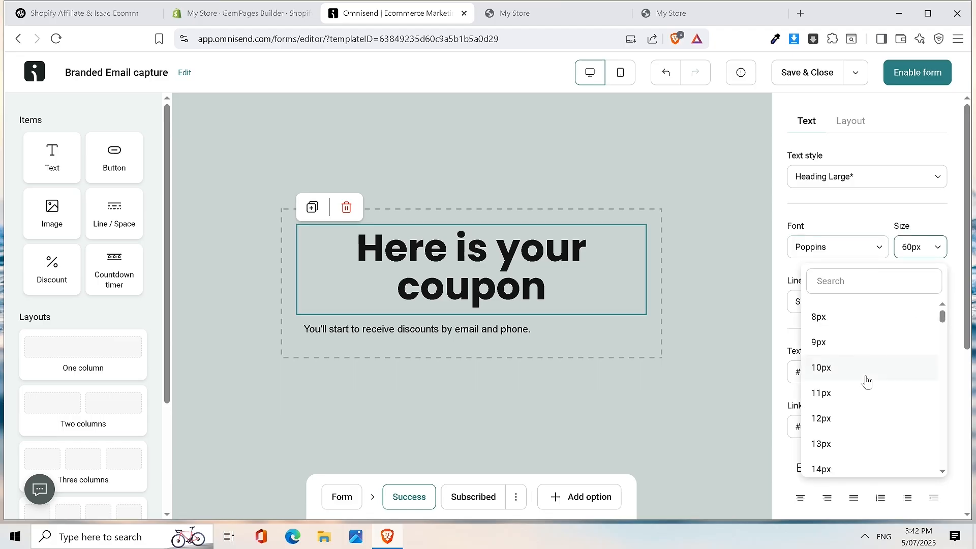
{"action": "left_click", "coordinate": [846, 418]}
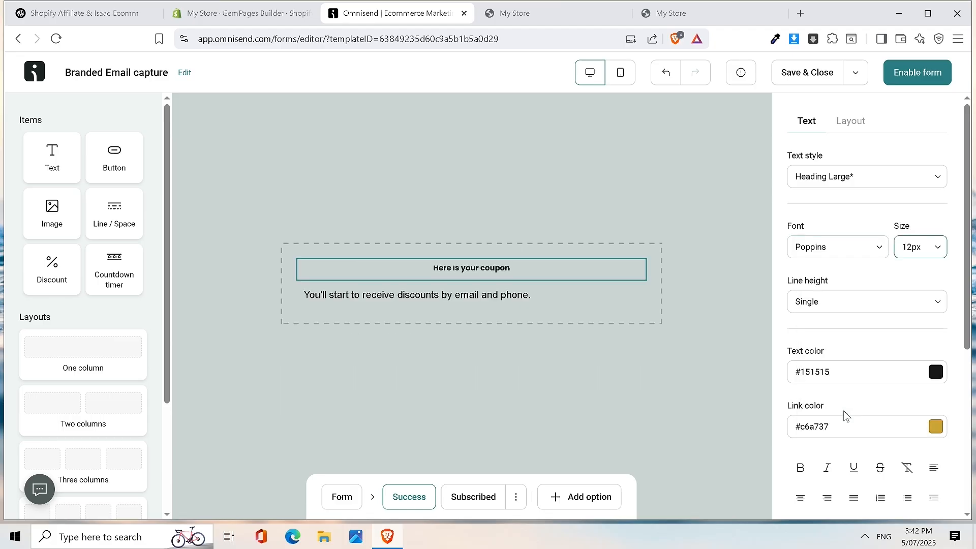
{"action": "left_click", "coordinate": [933, 254]}
{"action": "scroll", "coordinate": [847, 462], "scroll_direction": "down", "scroll_amount": 4}
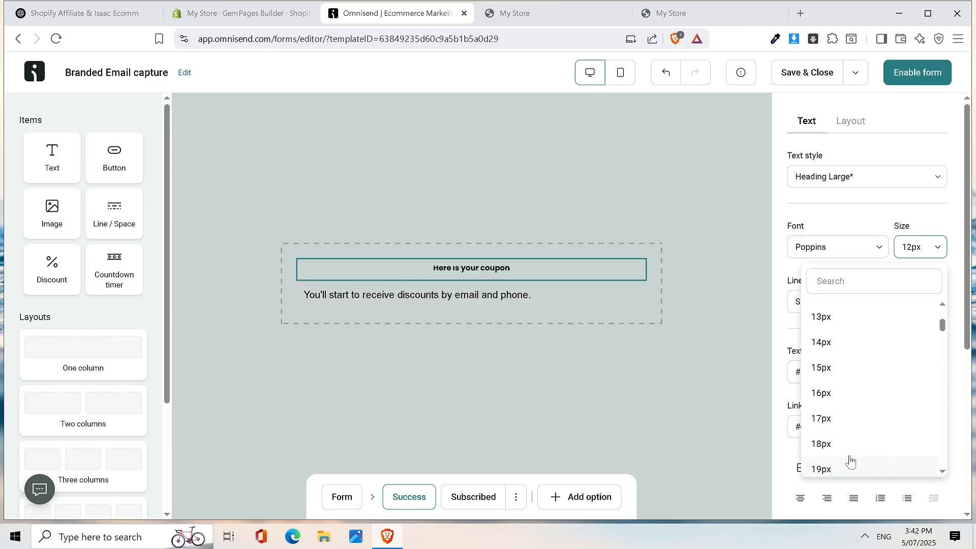
{"action": "left_click", "coordinate": [857, 433]}
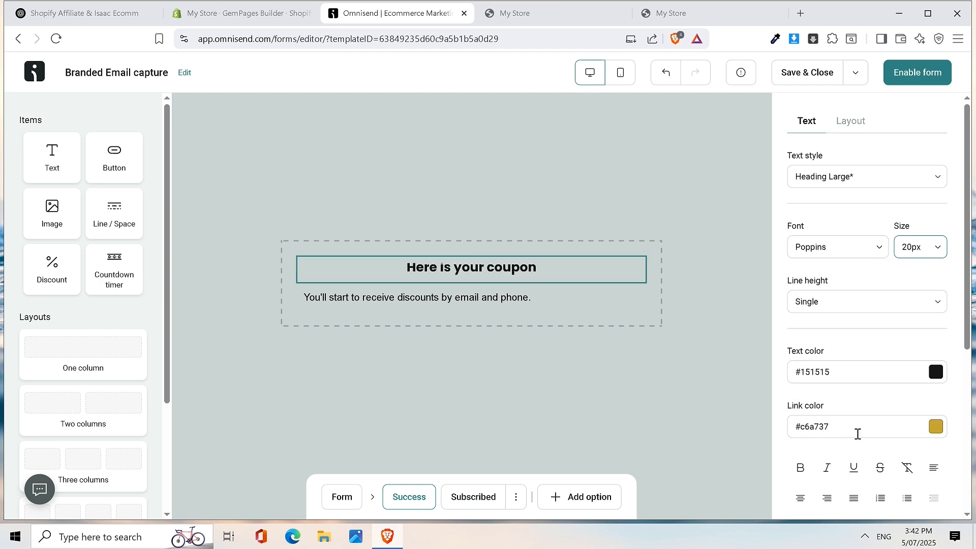
{"action": "left_click", "coordinate": [928, 253]}
{"action": "scroll", "coordinate": [877, 418], "scroll_direction": "down", "scroll_amount": 6}
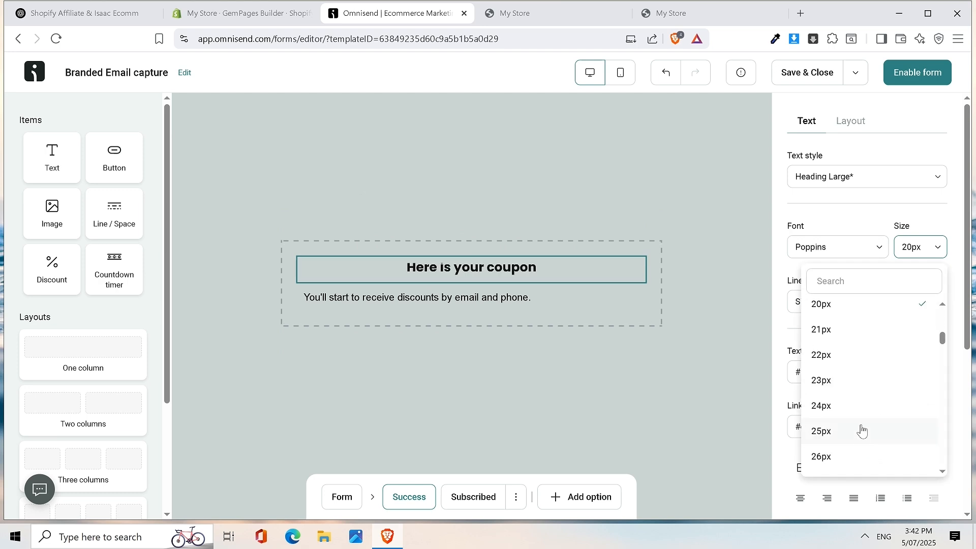
{"action": "scroll", "coordinate": [847, 458], "scroll_direction": "down", "scroll_amount": 3}
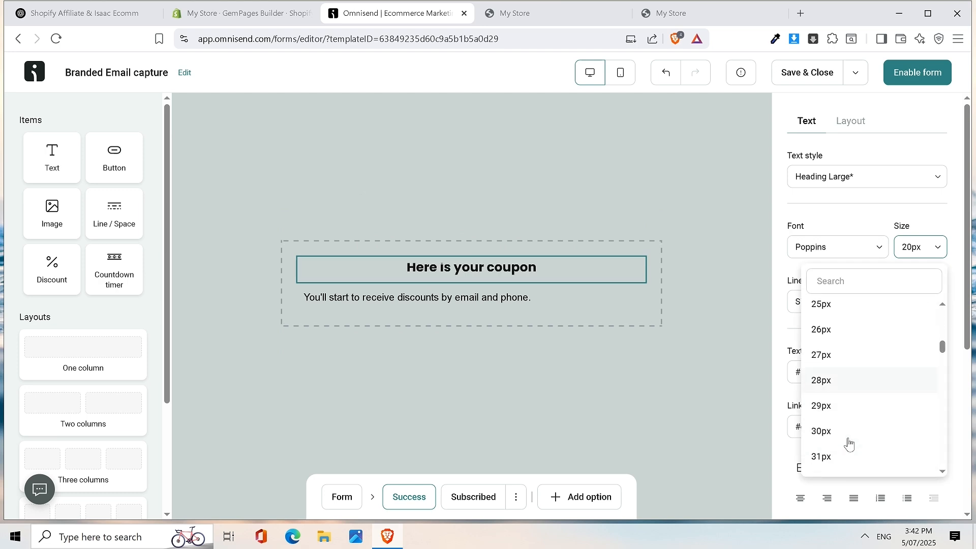
{"action": "left_click", "coordinate": [834, 432]}
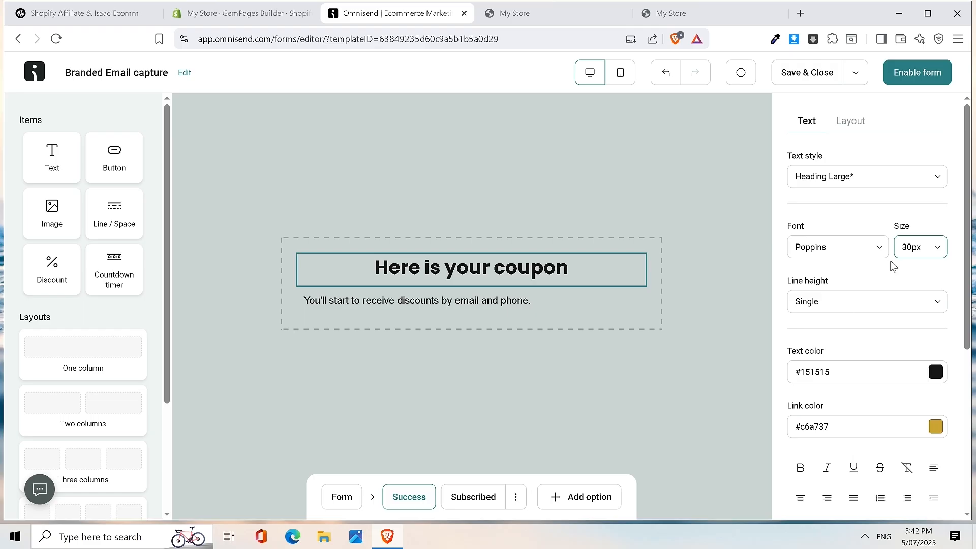
{"action": "left_click", "coordinate": [908, 246]}
{"action": "scroll", "coordinate": [898, 370], "scroll_direction": "down", "scroll_amount": 6}
{"action": "scroll", "coordinate": [875, 436], "scroll_direction": "down", "scroll_amount": 9}
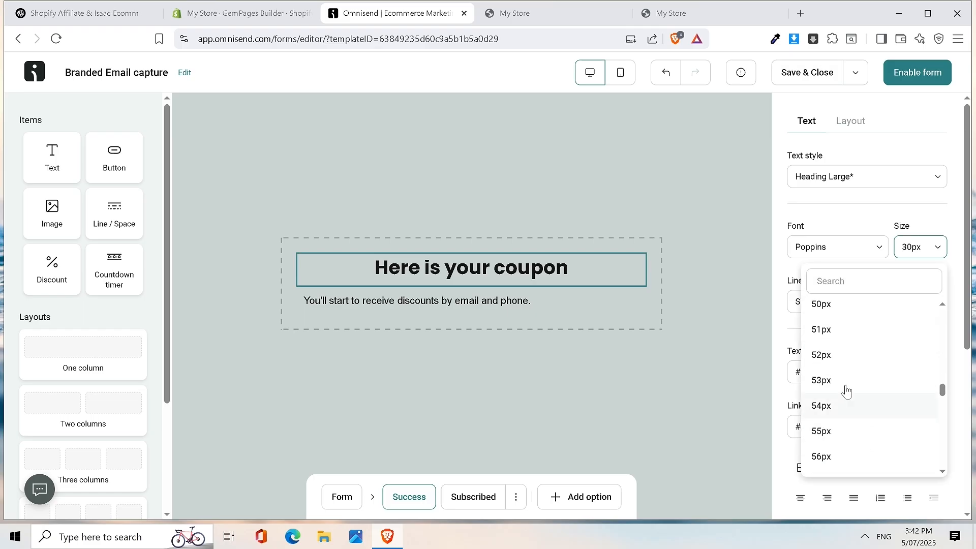
{"action": "left_click", "coordinate": [844, 305]}
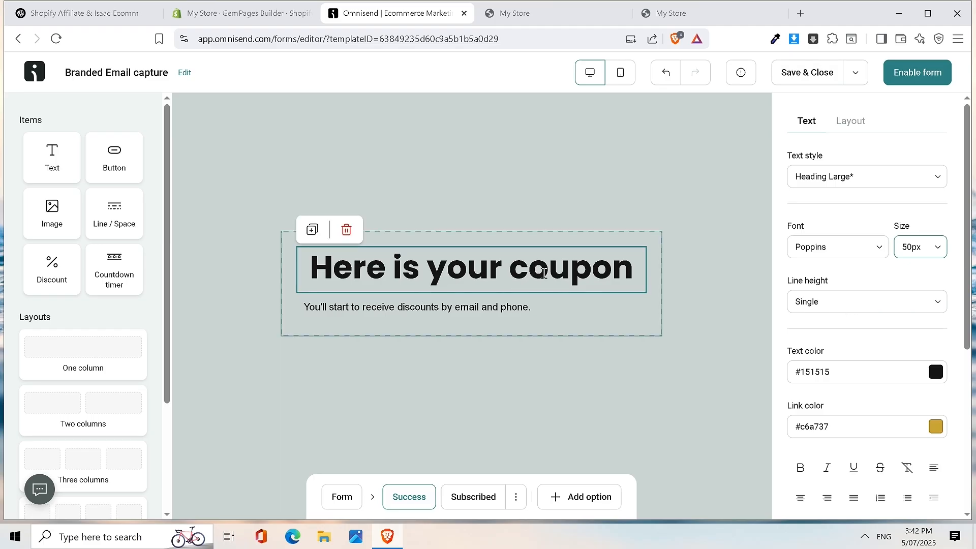
- Select the paragraph under the heading to bring up its options
{"action": "left_click", "coordinate": [489, 315]}
{"action": "right_click", "coordinate": [489, 316]}
{"action": "key", "text": "Escape"}
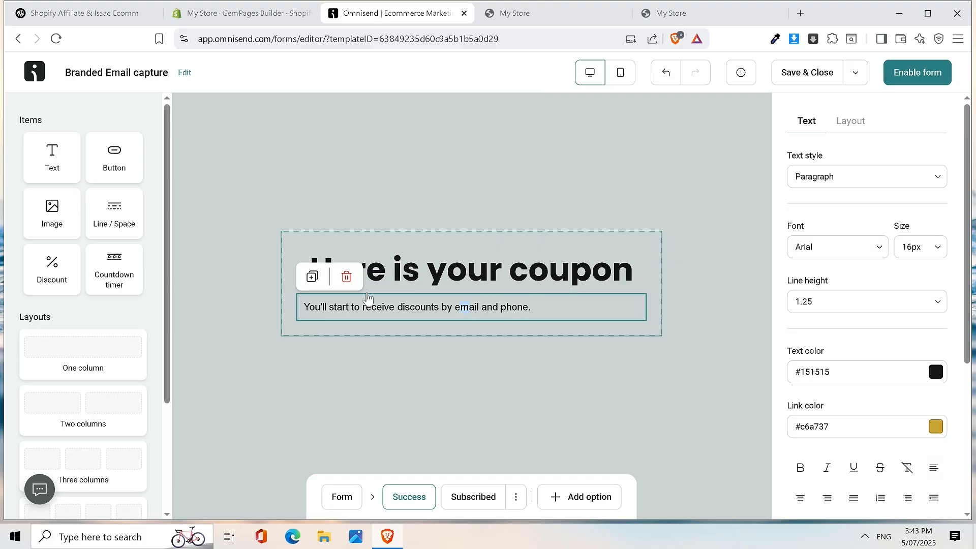
- Delete the paragraph and add a discount block with your own code WELCOME10
{"action": "left_click", "coordinate": [346, 276]}
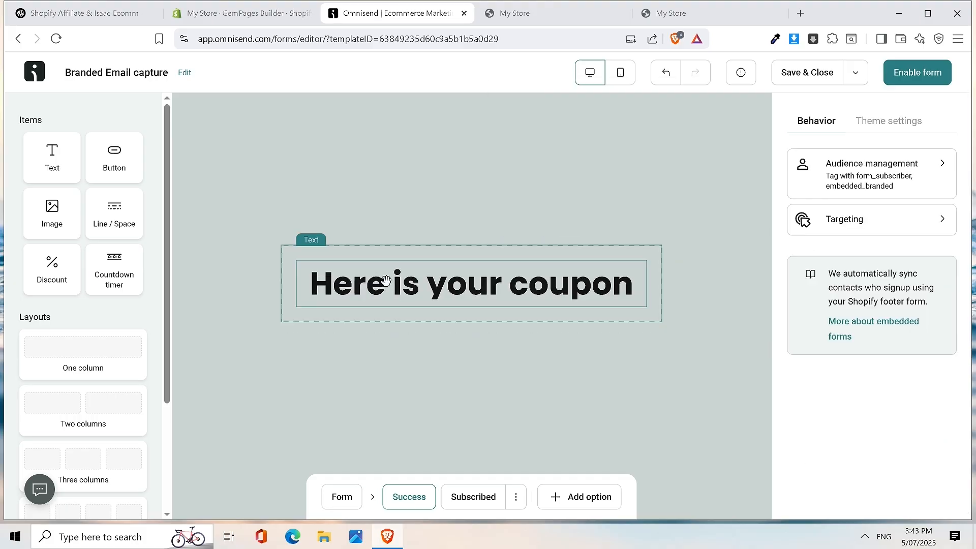
{"action": "left_click_drag", "start_coordinate": [57, 278], "coordinate": [458, 311]}
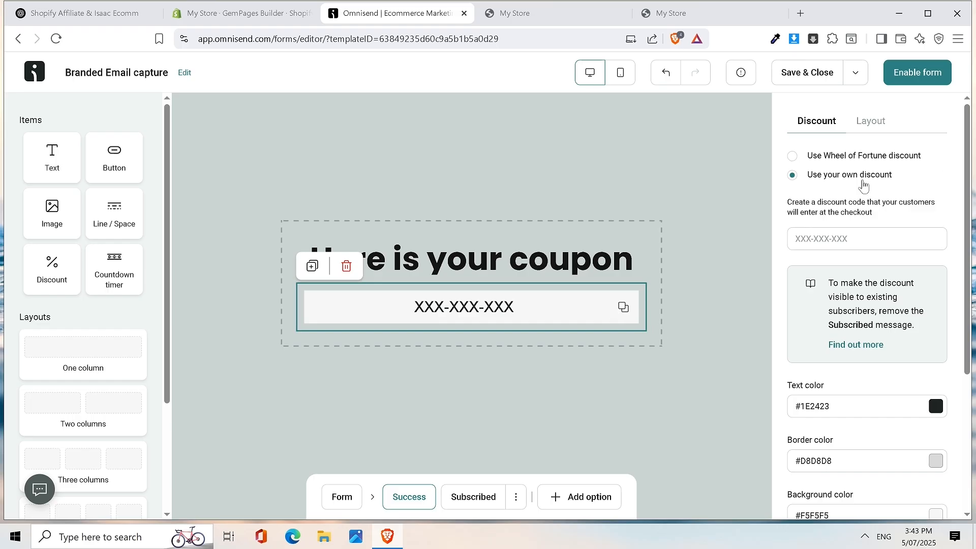
{"action": "left_click", "coordinate": [818, 239]}
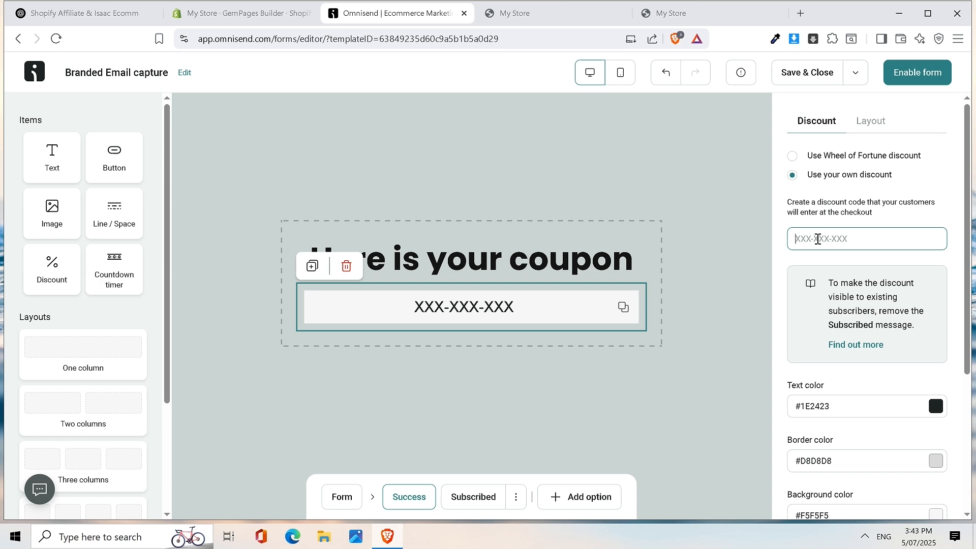
{"action": "type", "text": "WELCOME10"}
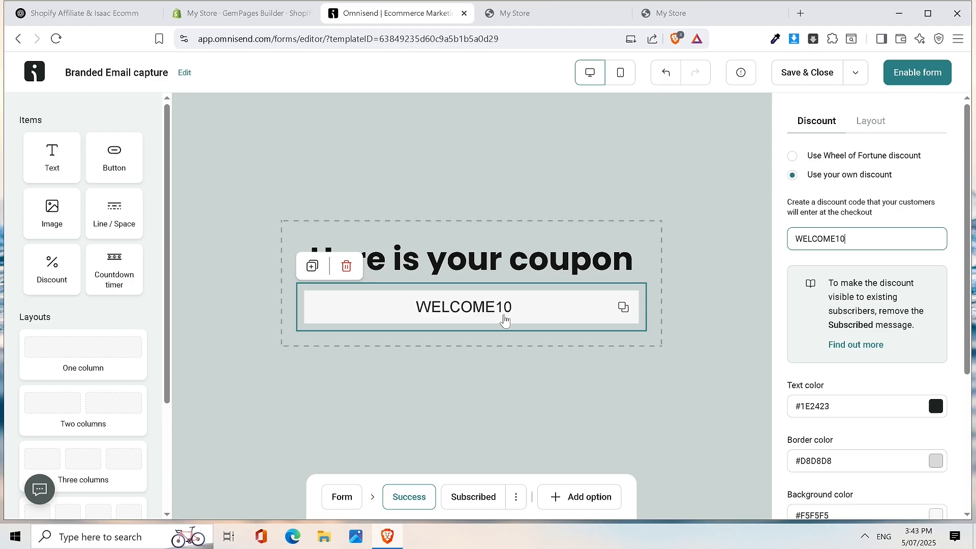
{"action": "left_click", "coordinate": [525, 168]}
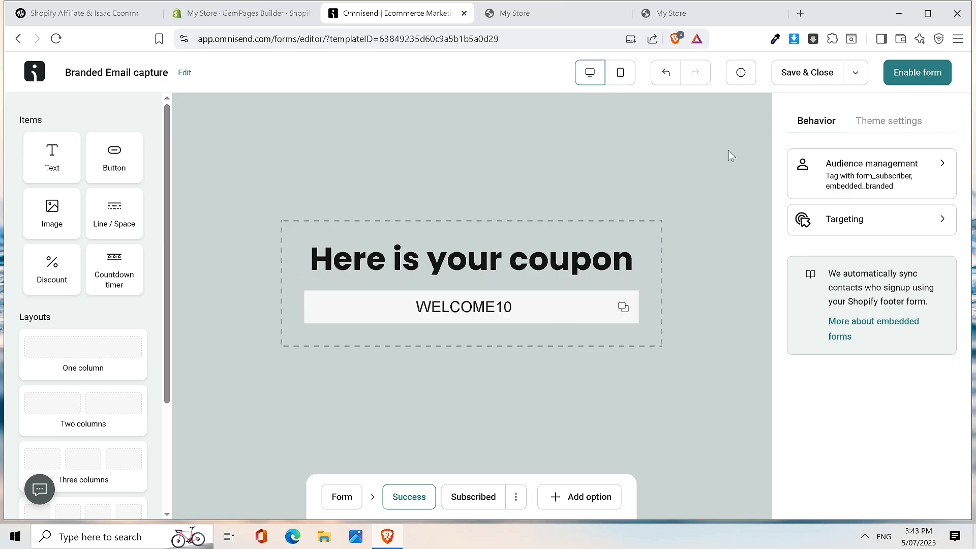
- Make the 'Here is your coupon' heading gold by pasting the link colour #c6a737
{"action": "left_click", "coordinate": [606, 277]}
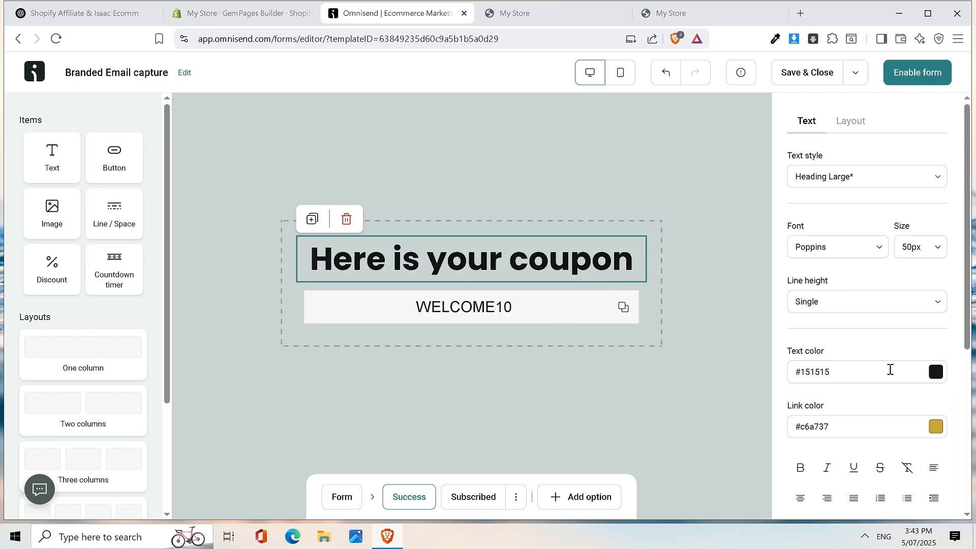
{"action": "left_click", "coordinate": [935, 376]}
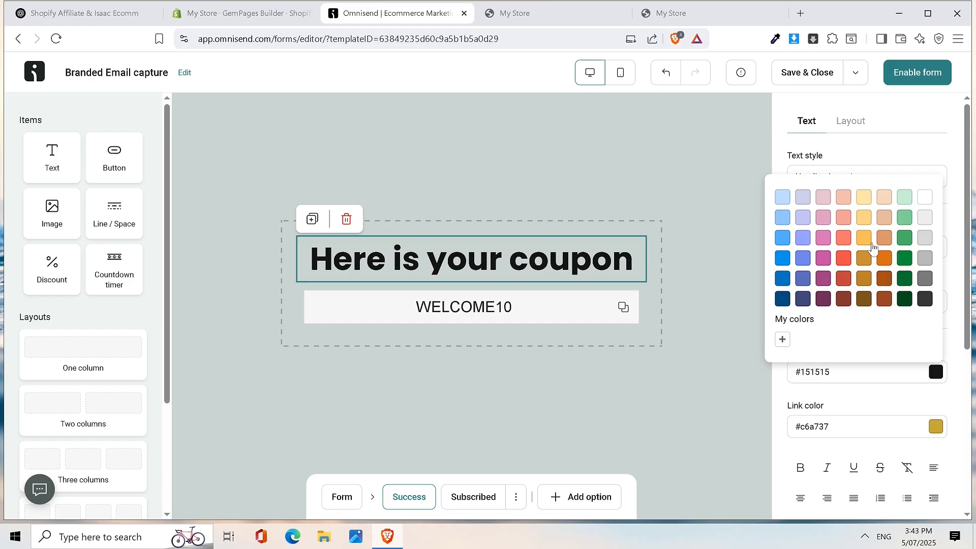
{"action": "left_click", "coordinate": [865, 259]}
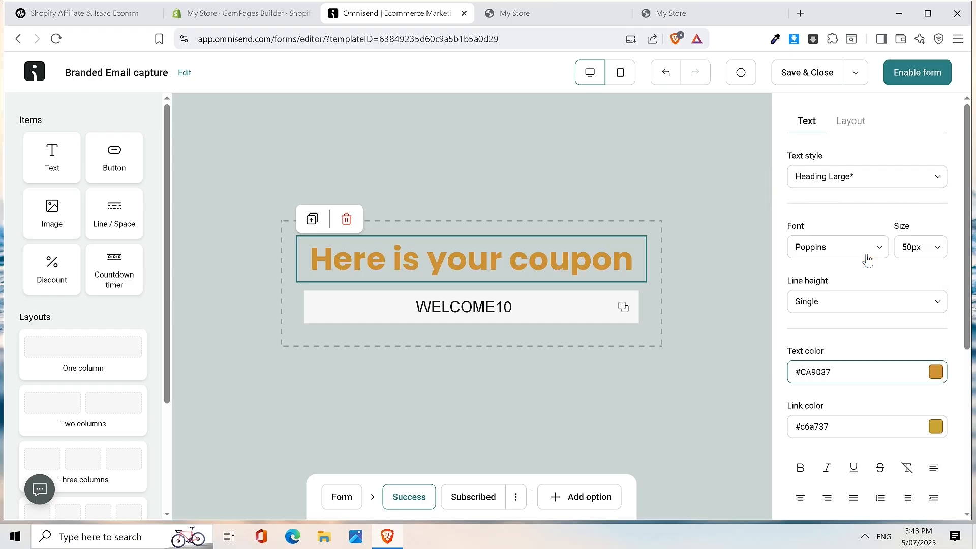
{"action": "left_click_drag", "start_coordinate": [849, 427], "coordinate": [795, 426]}
{"action": "key", "text": "ctrl+c"}
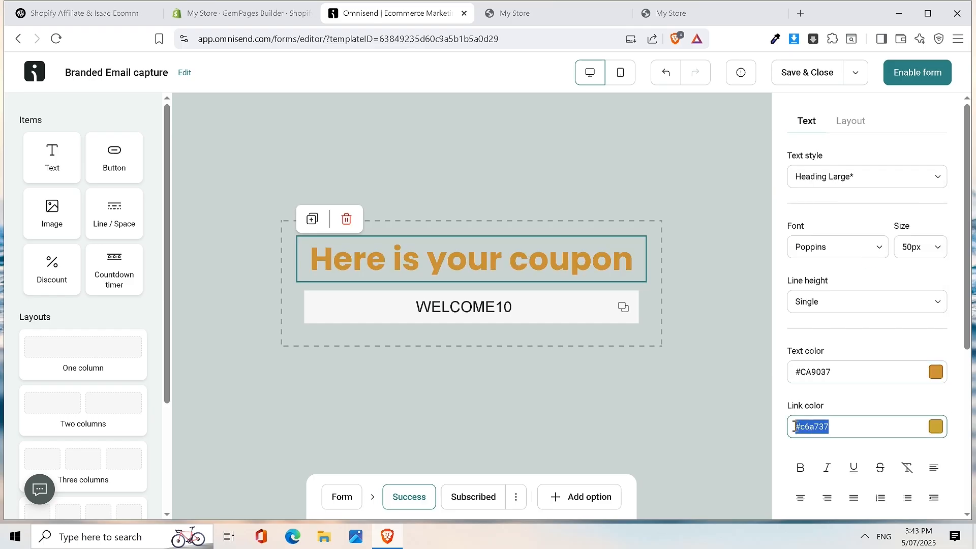
{"action": "triple_click", "coordinate": [865, 381]}
{"action": "key", "text": "ctrl+v"}
{"action": "left_click", "coordinate": [593, 131]}
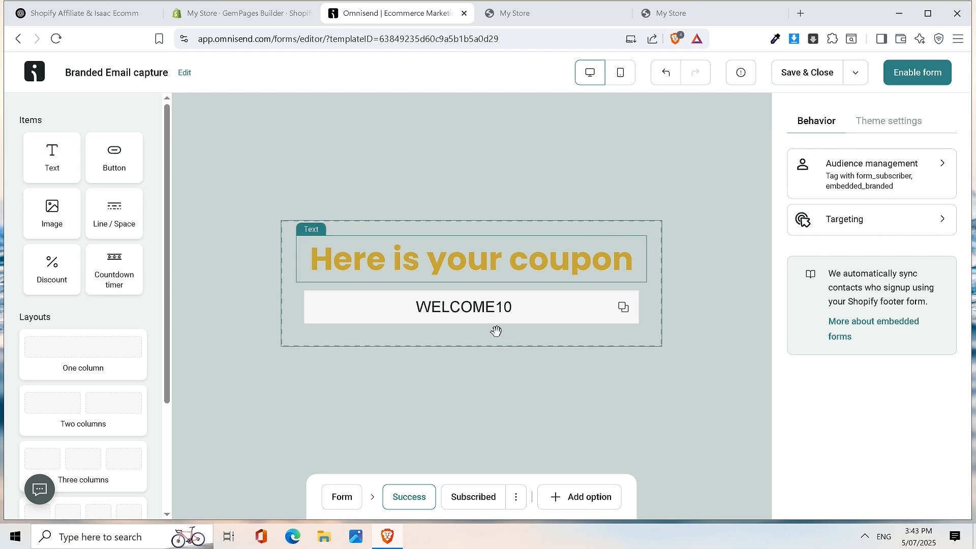
- Switch the heading's text colour to the dark grey swatch #383838
{"action": "triple_click", "coordinate": [550, 261]}
{"action": "left_click", "coordinate": [936, 372]}
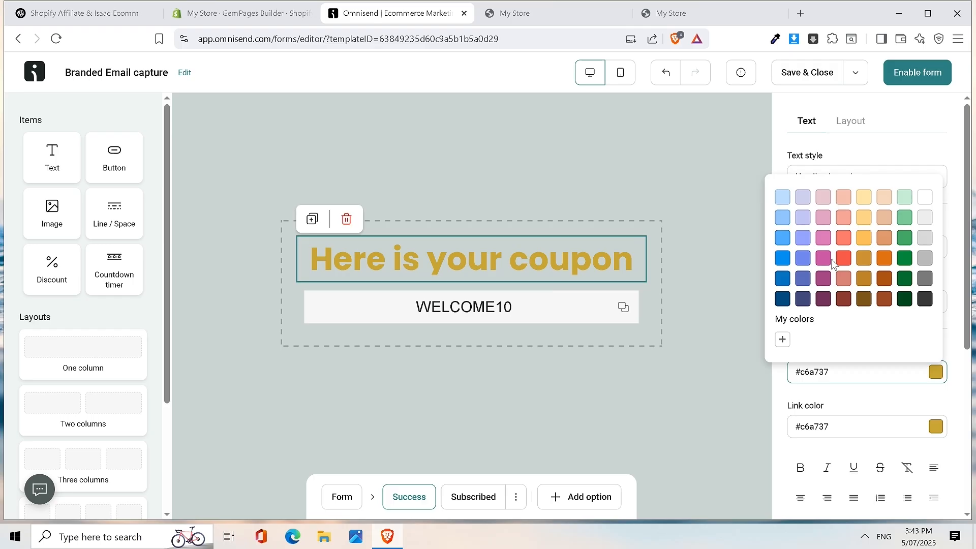
{"action": "left_click", "coordinate": [923, 293]}
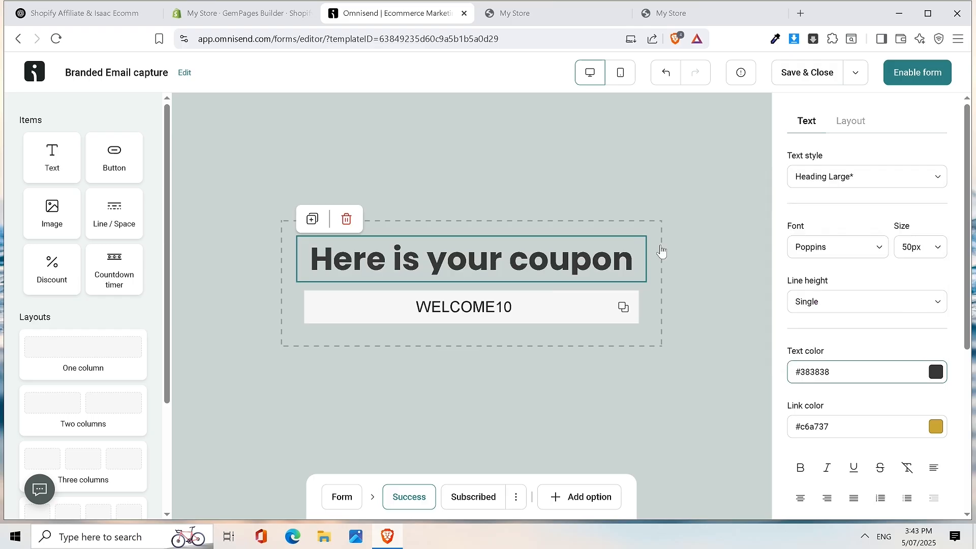
{"action": "left_click", "coordinate": [938, 376]}
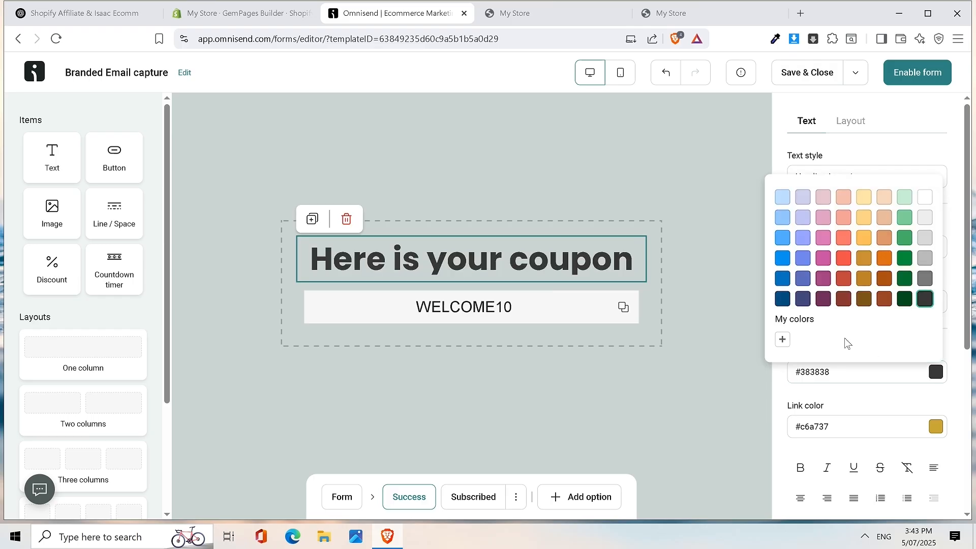
{"action": "left_click", "coordinate": [785, 339]}
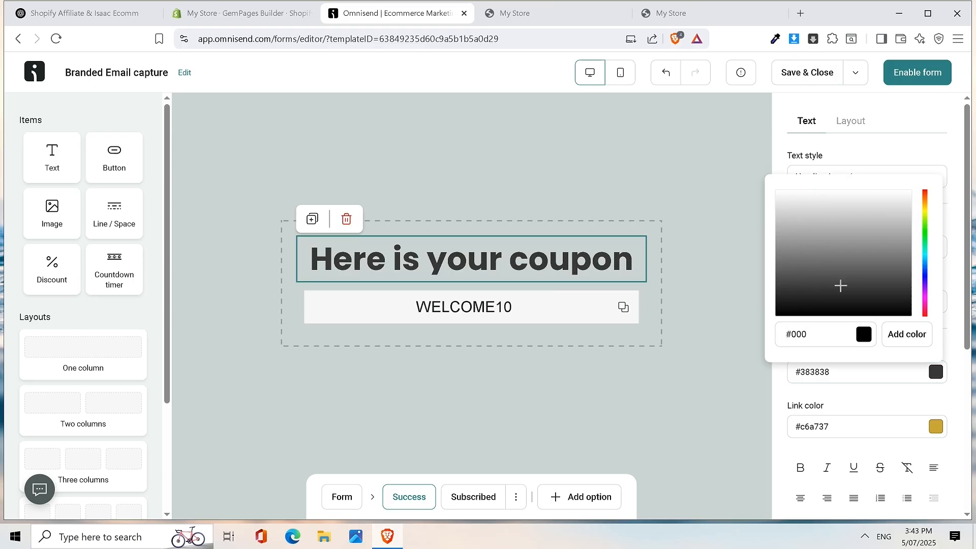
{"action": "left_click", "coordinate": [595, 312]}
{"action": "left_click", "coordinate": [664, 200]}
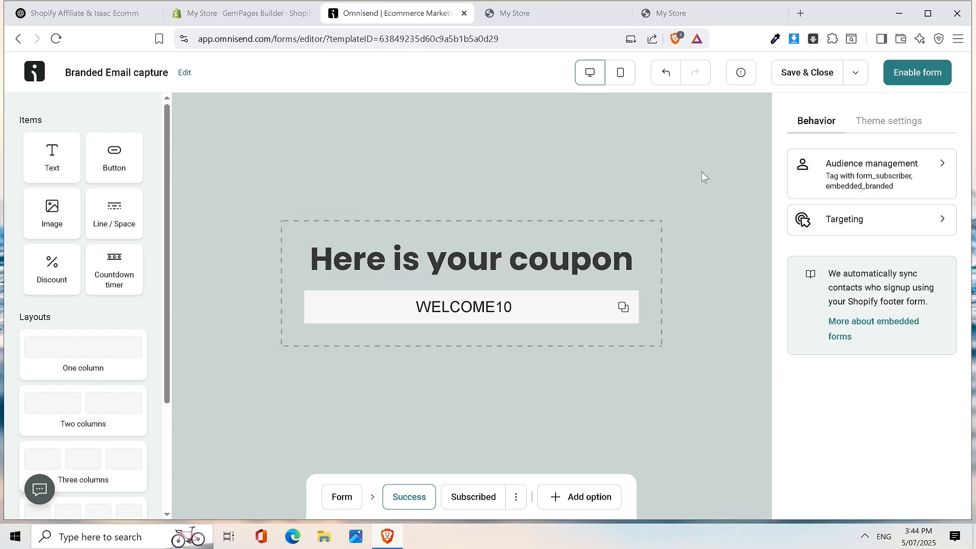
- Create a homepage_discount subscriber tag in Audience settings, then go back to the Form step
{"action": "left_click", "coordinate": [891, 190]}
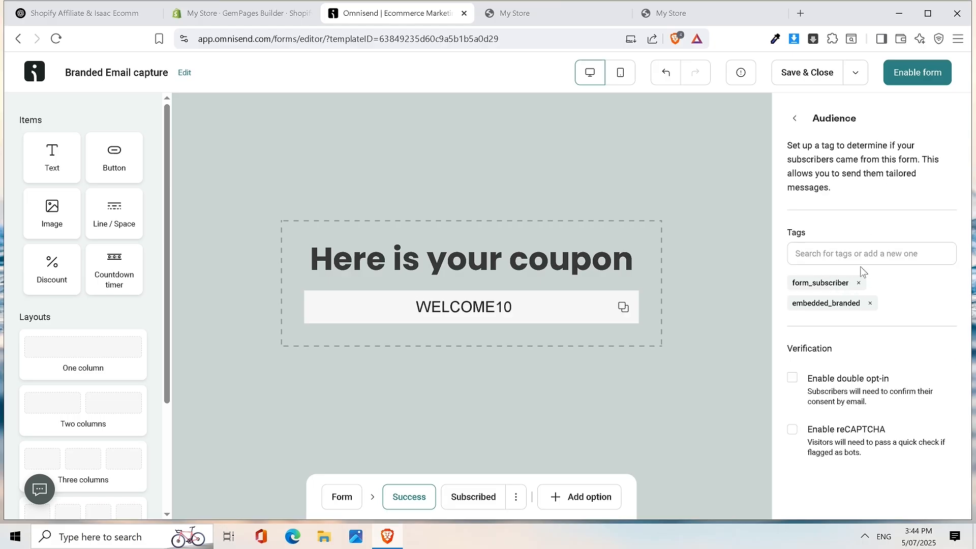
{"action": "left_click", "coordinate": [846, 256]}
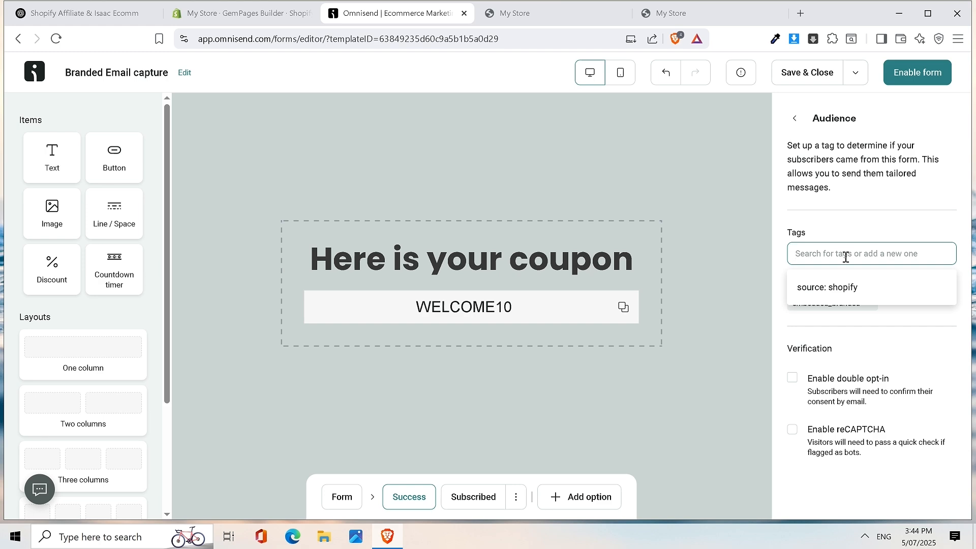
{"action": "type", "text": "HOME"}
{"action": "key", "text": "BackSpace"}
{"action": "key", "text": "BackSpace"}
{"action": "key", "text": "BackSpace"}
{"action": "key", "text": "BackSpace"}
{"action": "type", "text": "homepage_"}
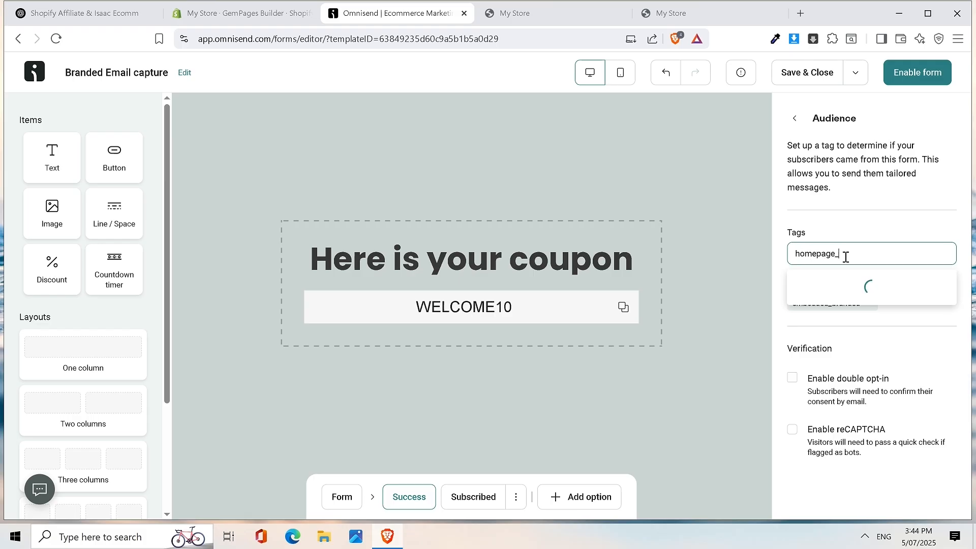
{"action": "type", "text": "discount"}
{"action": "left_click", "coordinate": [919, 288]}
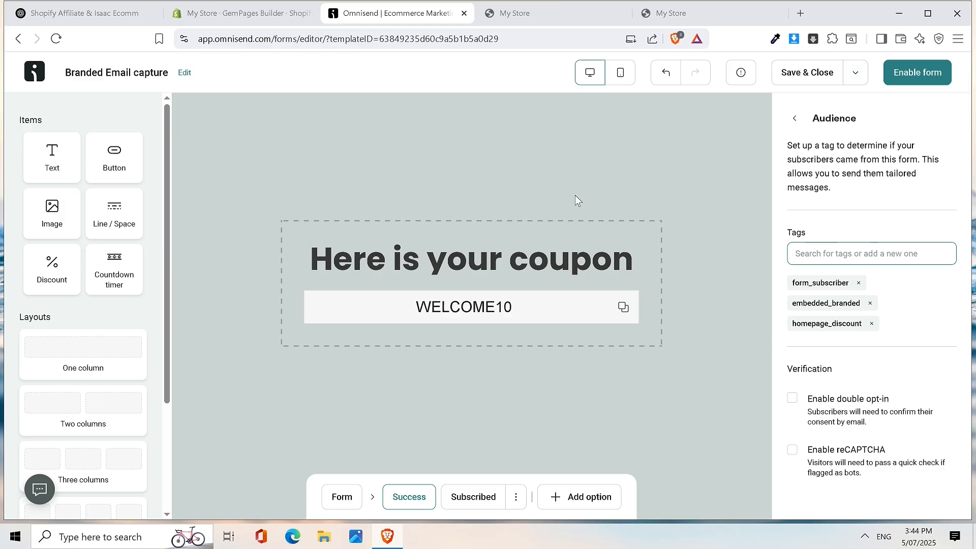
{"action": "left_click", "coordinate": [342, 505]}
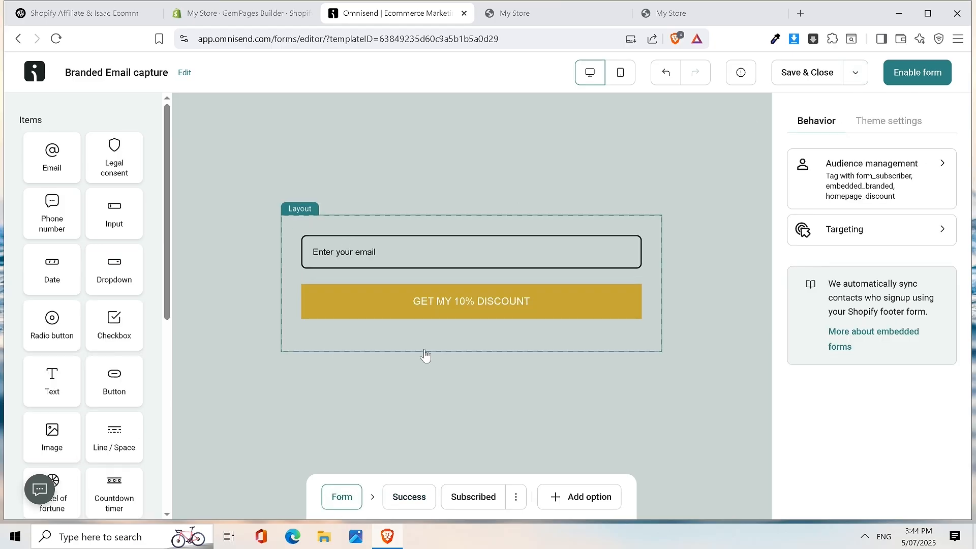
- Enable the Omnisend form, copy its embed code, and move to the GemPages Builder tab
{"action": "left_click", "coordinate": [913, 76]}
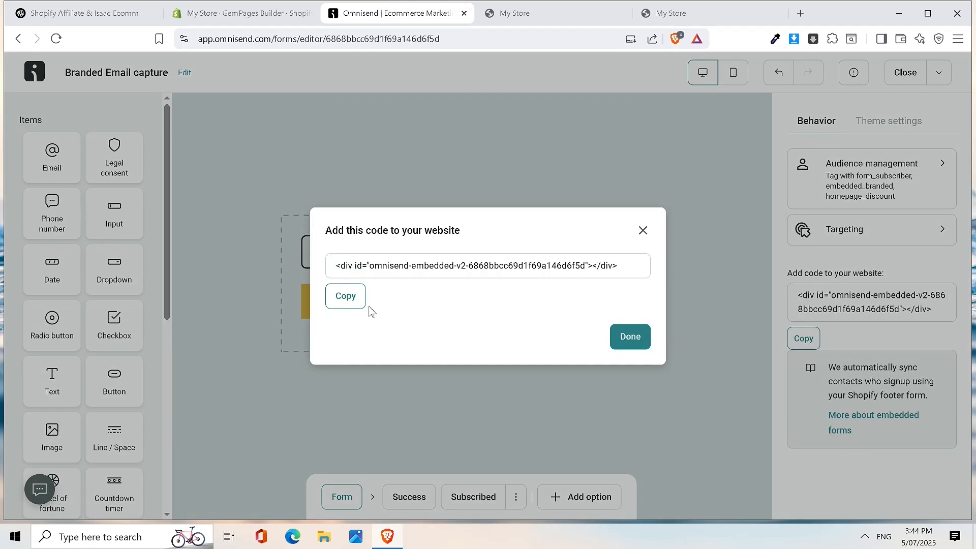
{"action": "left_click", "coordinate": [352, 304]}
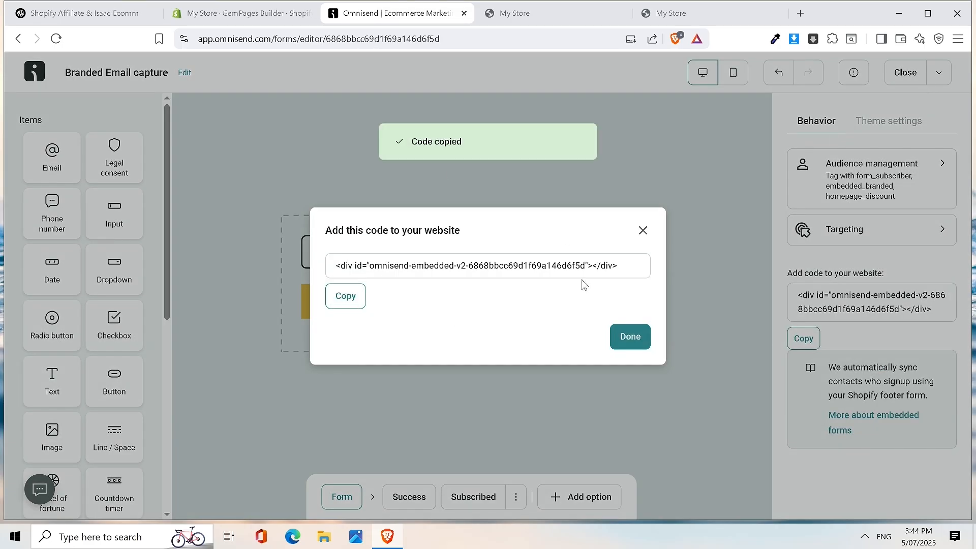
{"action": "left_click", "coordinate": [252, 19]}
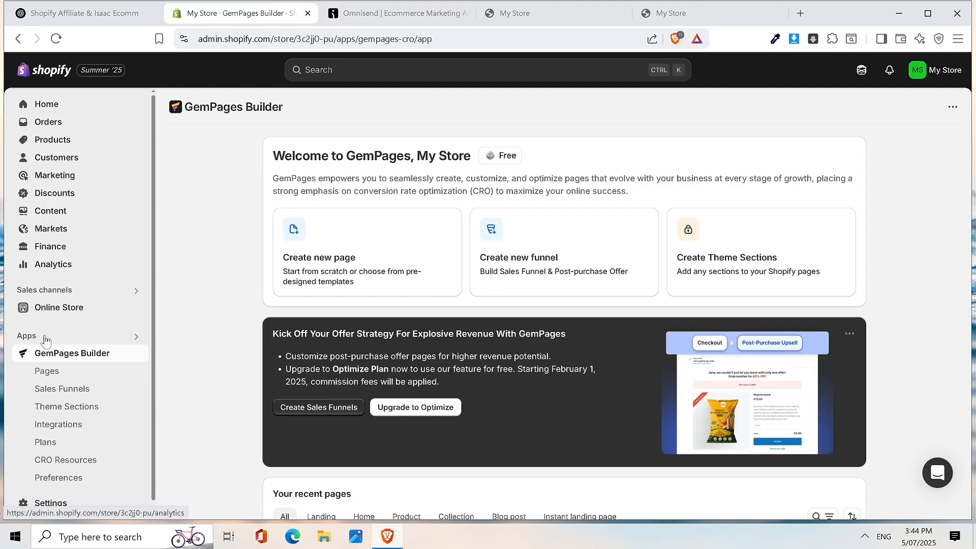
- Open the default 'Home Page - Jun 30, 12:17:29' in the GemPages editor
{"action": "scroll", "coordinate": [351, 338], "scroll_direction": "down", "scroll_amount": 5}
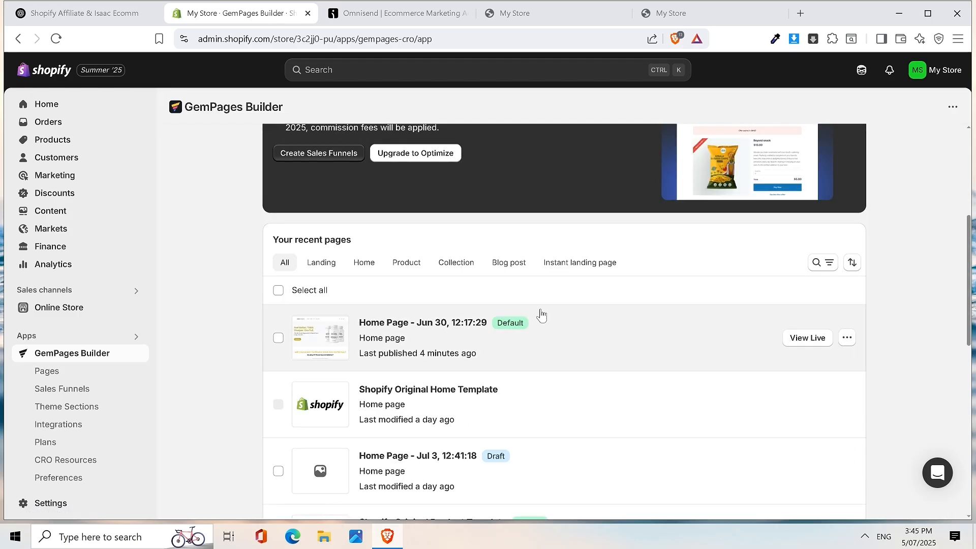
{"action": "left_click", "coordinate": [574, 343]}
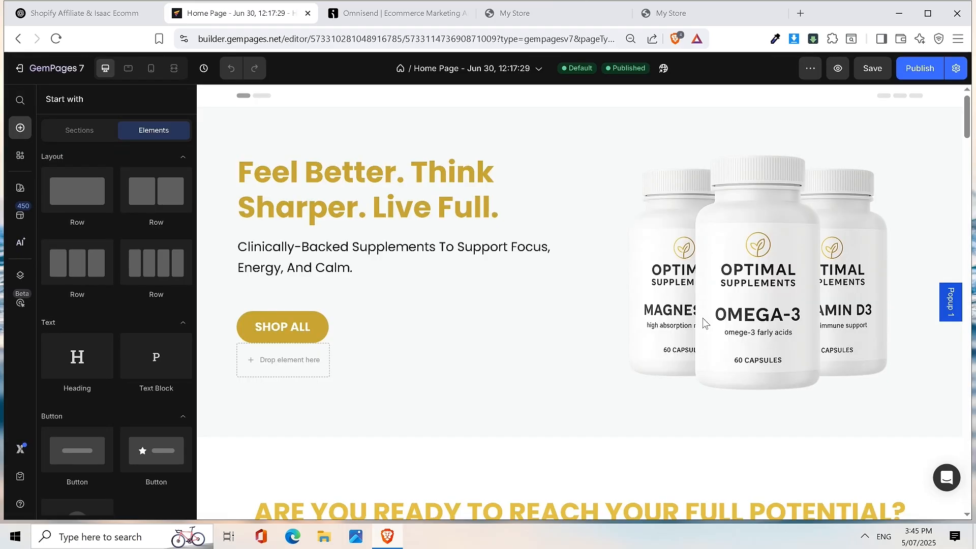
- Delete the Email field and GET button row from the discount banner
{"action": "left_click_drag", "start_coordinate": [968, 116], "coordinate": [958, 509]}
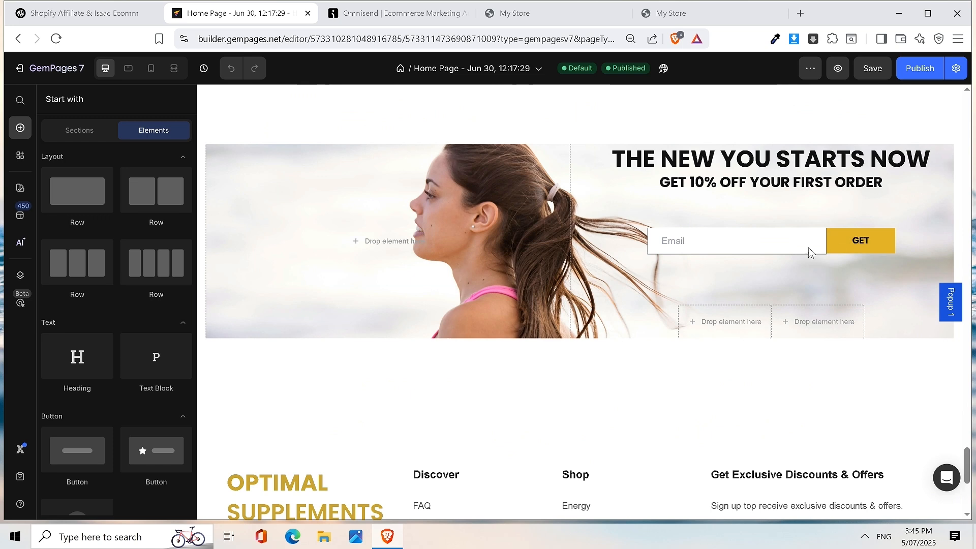
{"action": "left_click", "coordinate": [637, 243]}
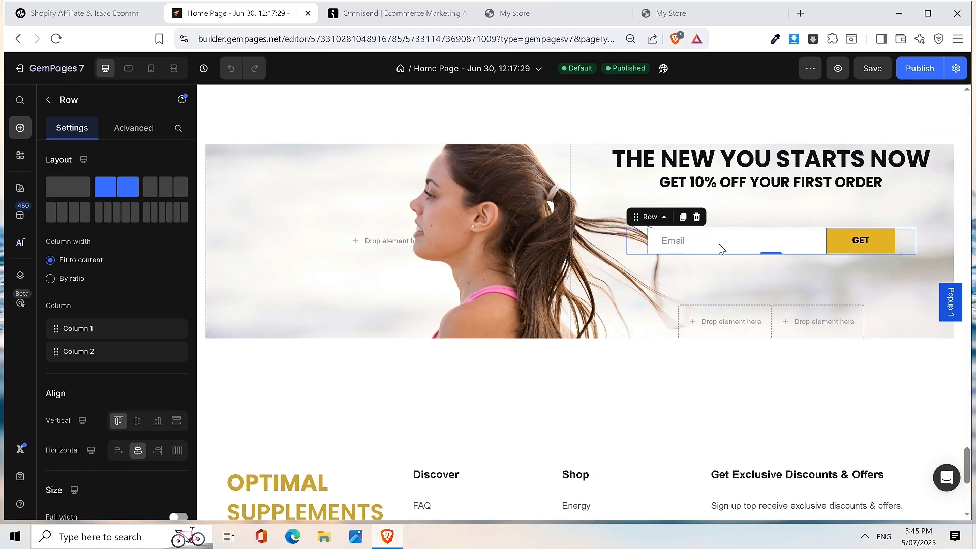
{"action": "left_click", "coordinate": [702, 222]}
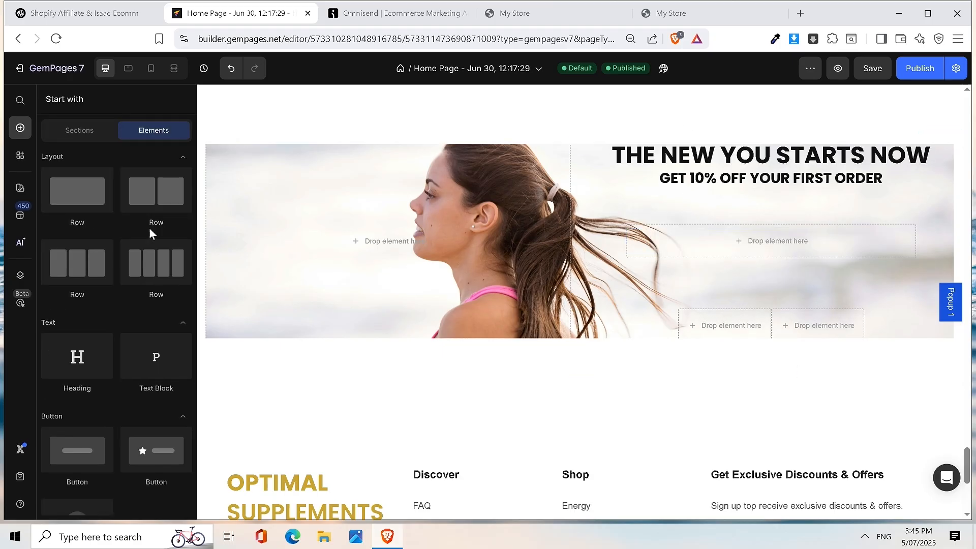
- Add the Omnisend app to the empty banner slot, centred, as an Embedded form
{"action": "left_click", "coordinate": [19, 101]}
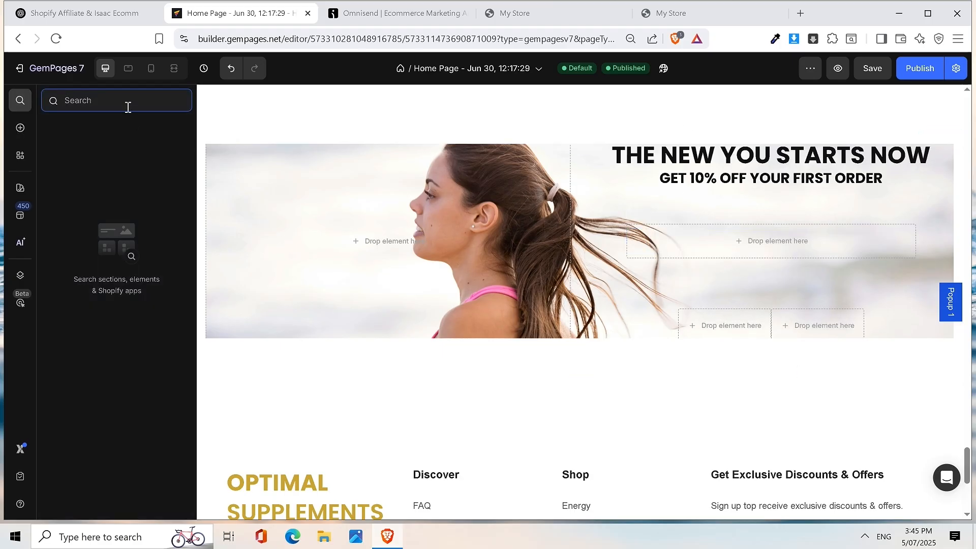
{"action": "type", "text": "Omin"}
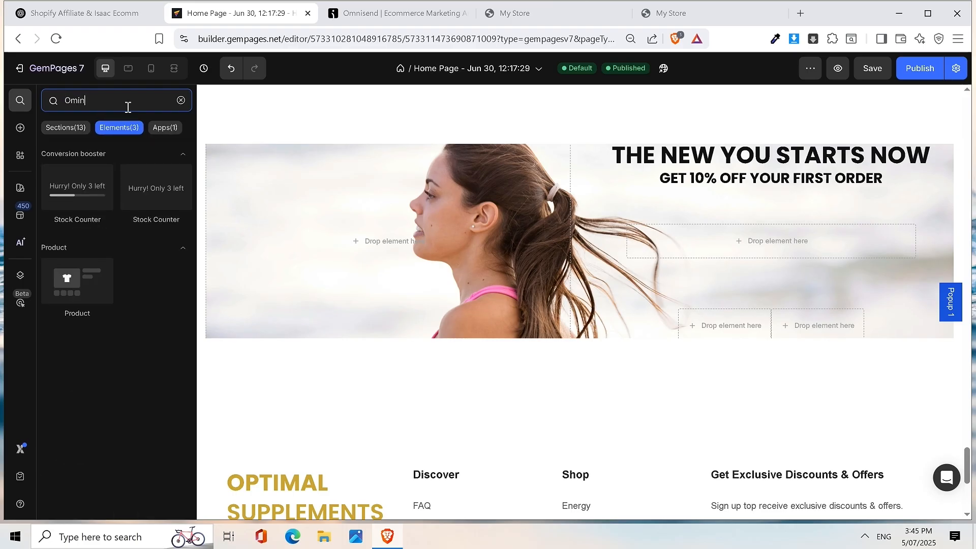
{"action": "left_click", "coordinate": [166, 129]}
{"action": "left_click_drag", "start_coordinate": [77, 189], "coordinate": [801, 242]}
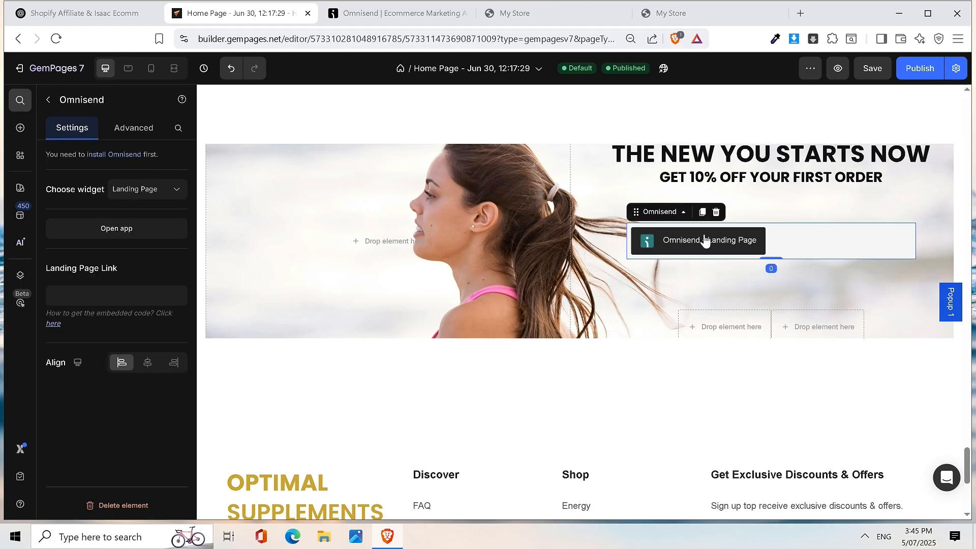
{"action": "left_click", "coordinate": [147, 362]}
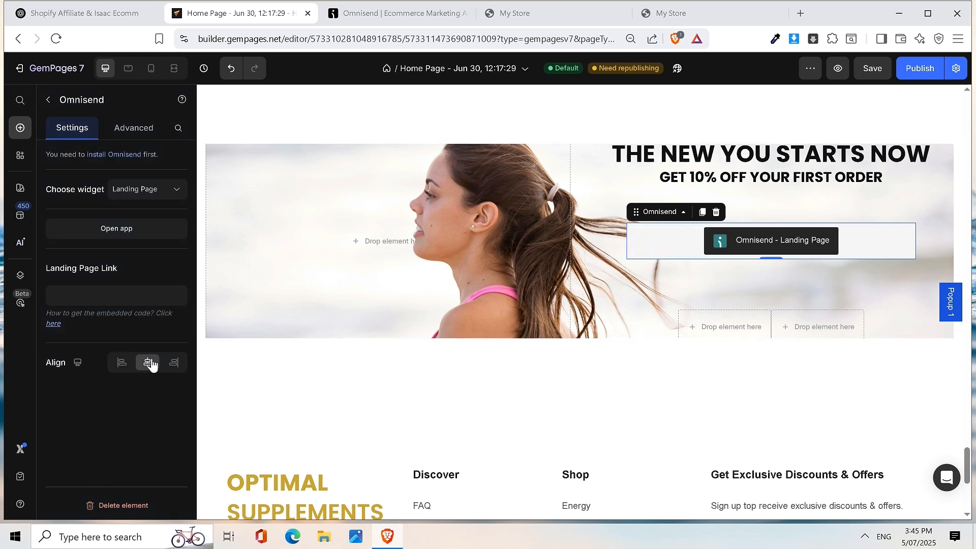
{"action": "left_click", "coordinate": [148, 193]}
{"action": "left_click", "coordinate": [143, 236]}
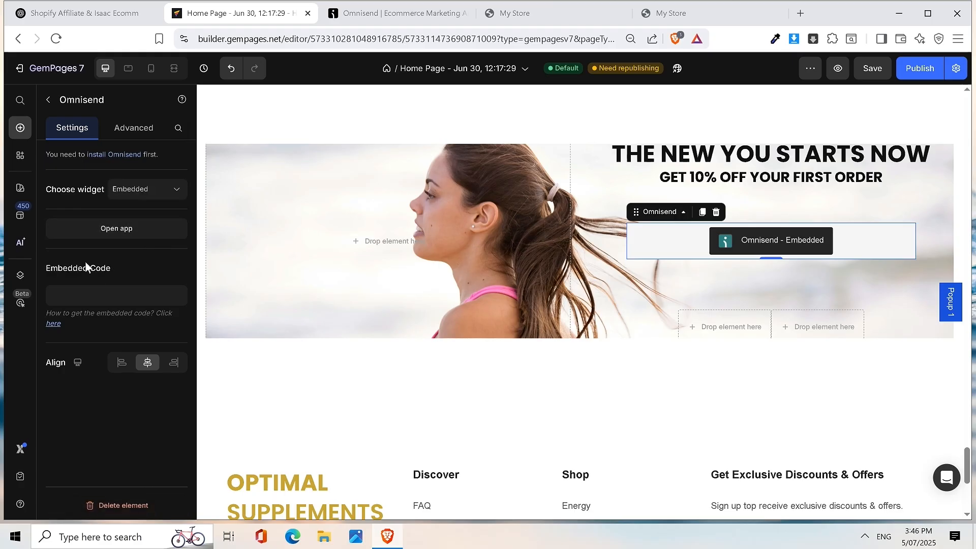
- Paste the copied Omnisend embed code into the element, then save and publish the Home Page
{"action": "left_click", "coordinate": [80, 294]}
{"action": "key", "text": "ctrl+v"}
{"action": "key", "text": "ctrl+s"}
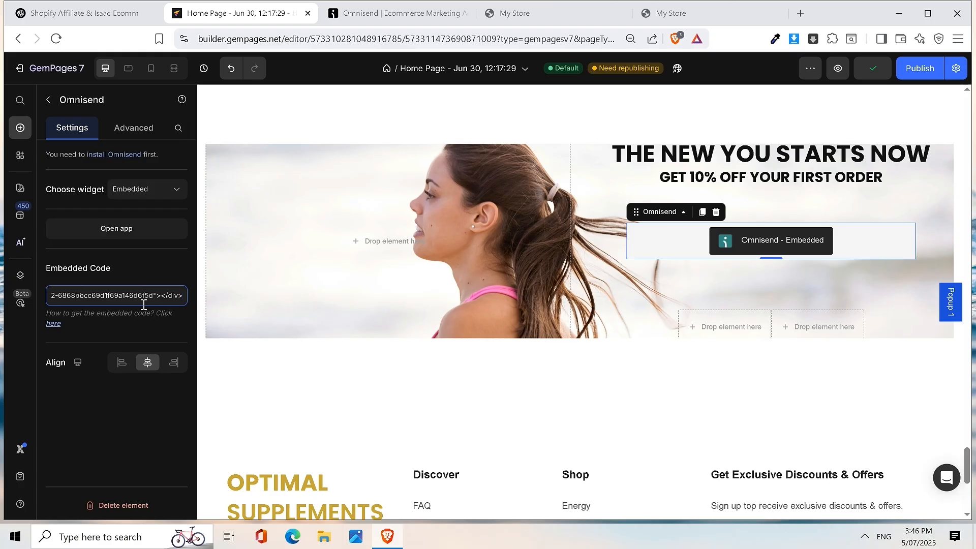
{"action": "left_click", "coordinate": [142, 454]}
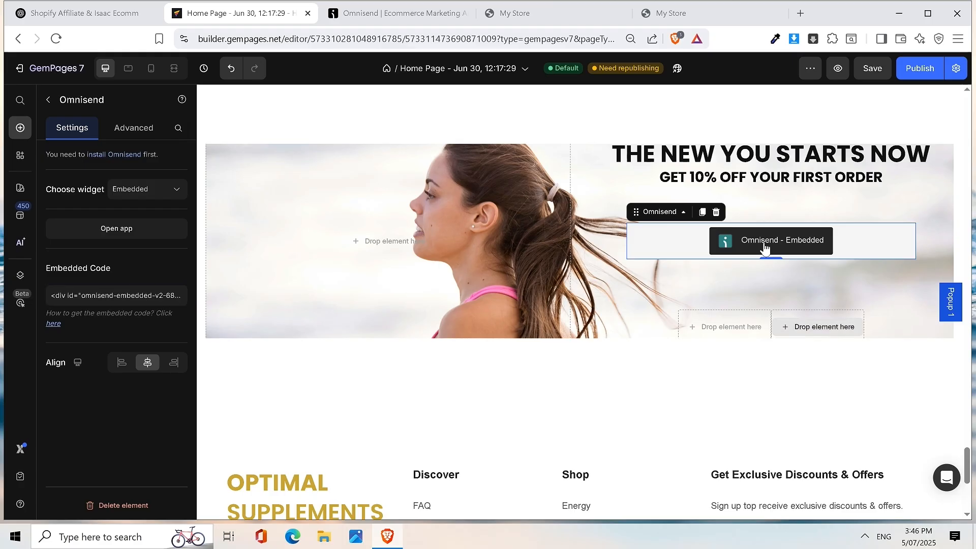
{"action": "left_click", "coordinate": [870, 70]}
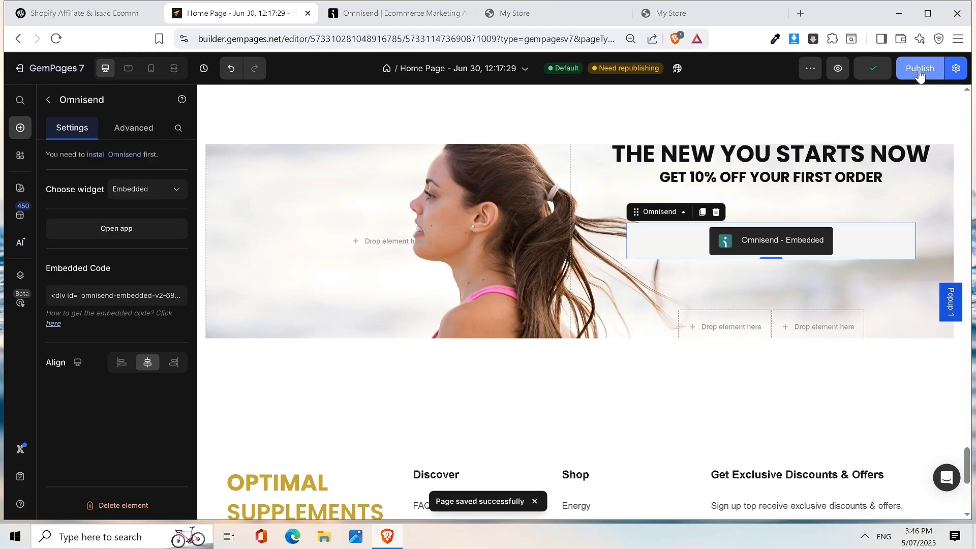
{"action": "left_click", "coordinate": [920, 71]}
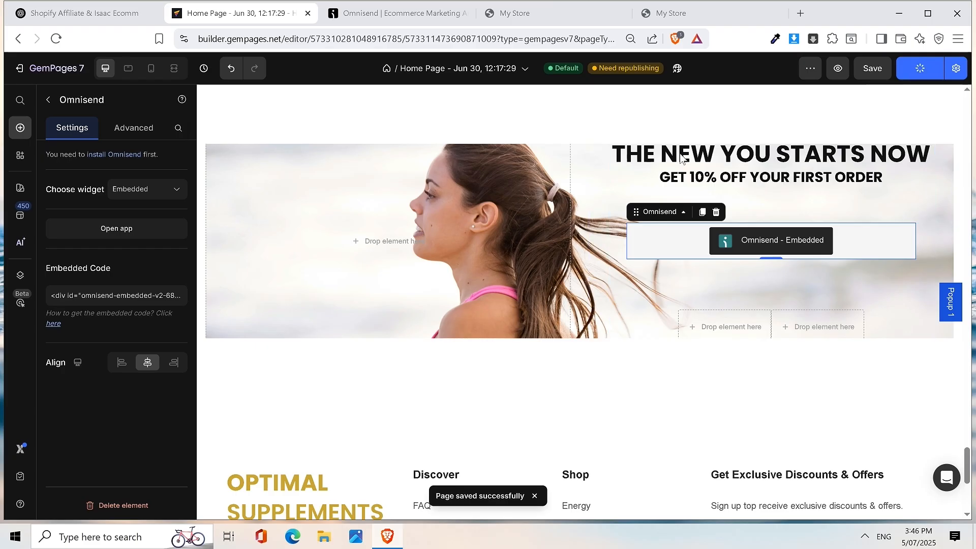
{"action": "left_click", "coordinate": [678, 174]}
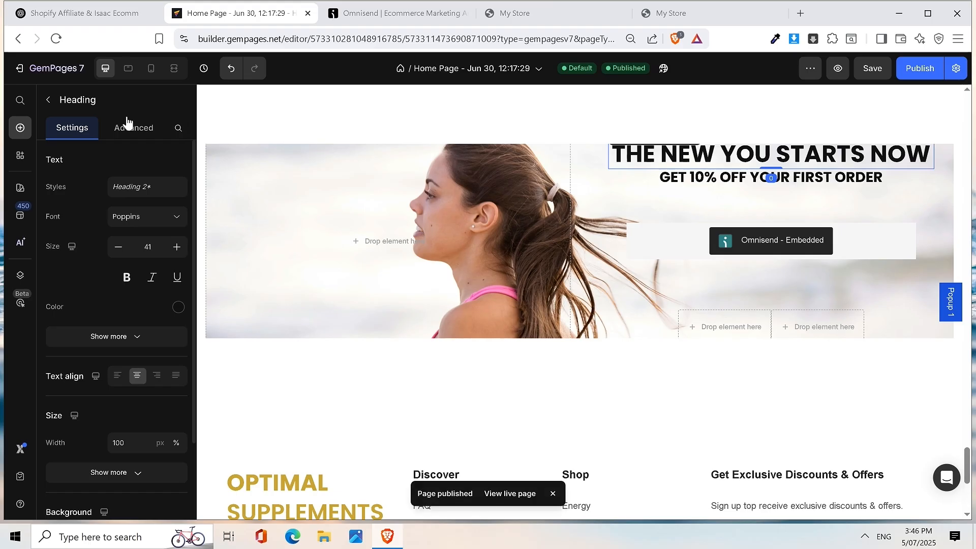
- Set the THE NEW YOU STARTS NOW heading's top spacing to 75 px, then save and republish
{"action": "left_click", "coordinate": [771, 155]}
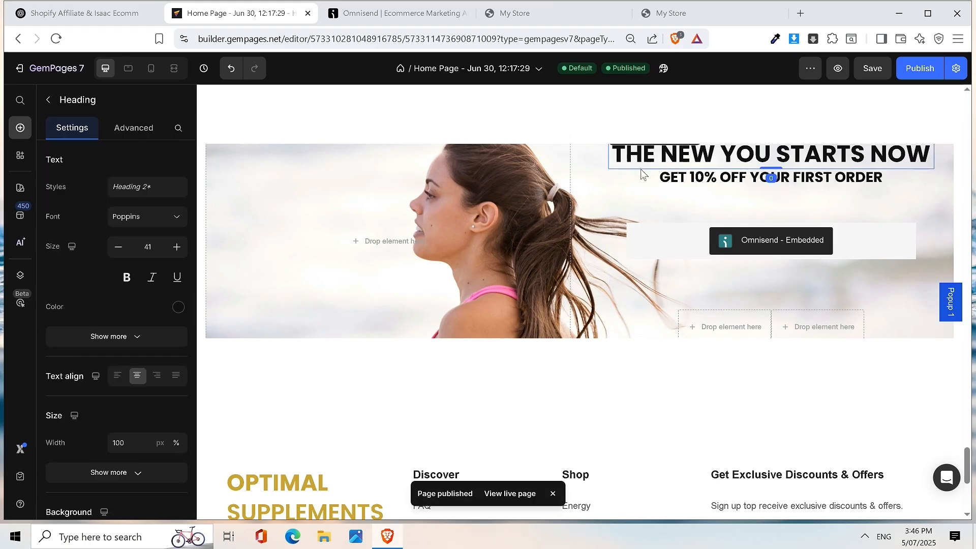
{"action": "left_click", "coordinate": [133, 127]}
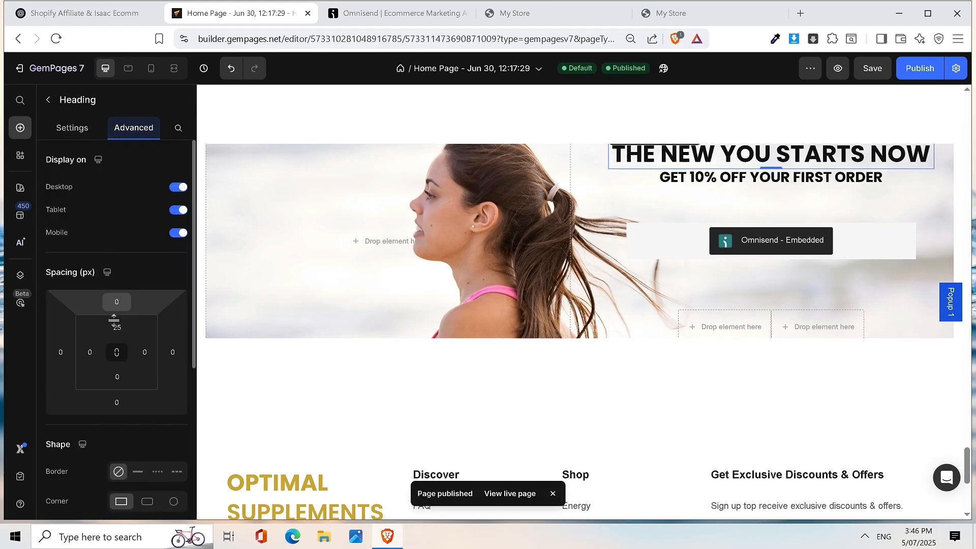
{"action": "left_click", "coordinate": [119, 303]}
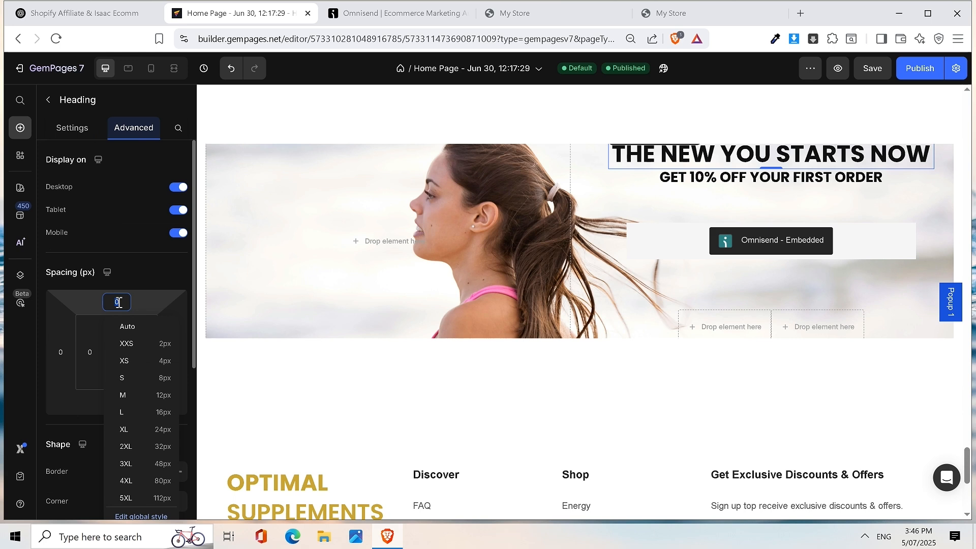
{"action": "type", "text": "100"}
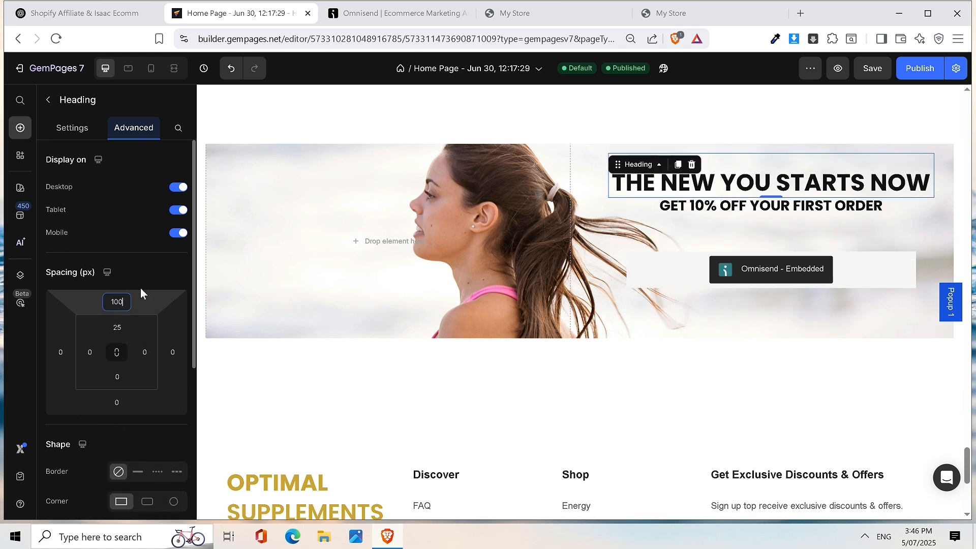
{"action": "key", "text": "BackSpace"}
{"action": "key", "text": "BackSpace"}
{"action": "key", "text": "BackSpace"}
{"action": "type", "text": "50"}
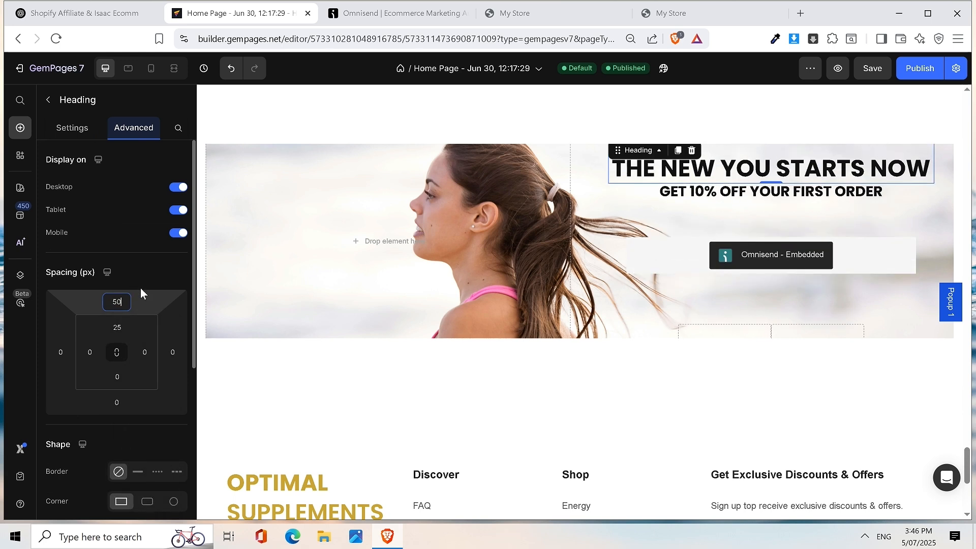
{"action": "key", "text": "BackSpace"}
{"action": "key", "text": "BackSpace"}
{"action": "type", "text": "75"}
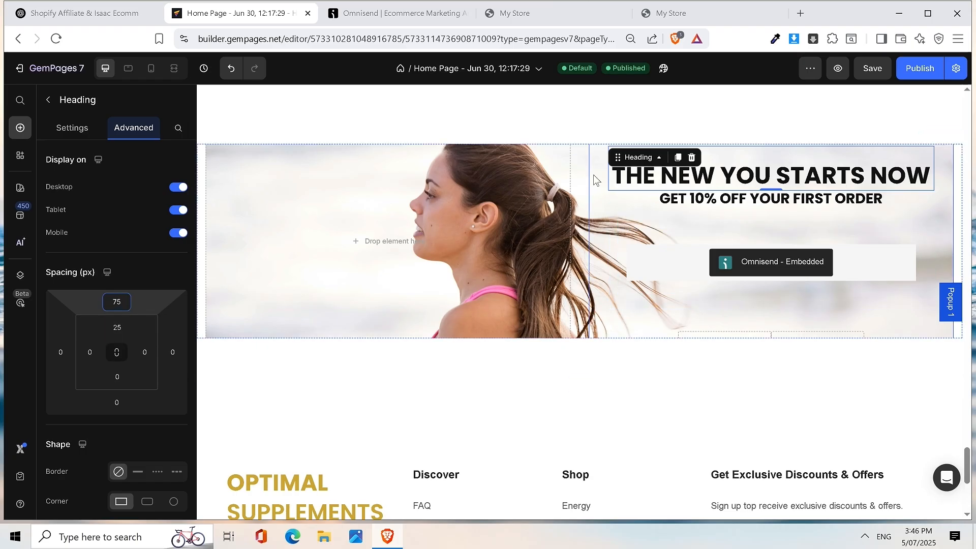
{"action": "left_click", "coordinate": [795, 151]}
{"action": "left_click", "coordinate": [872, 68]}
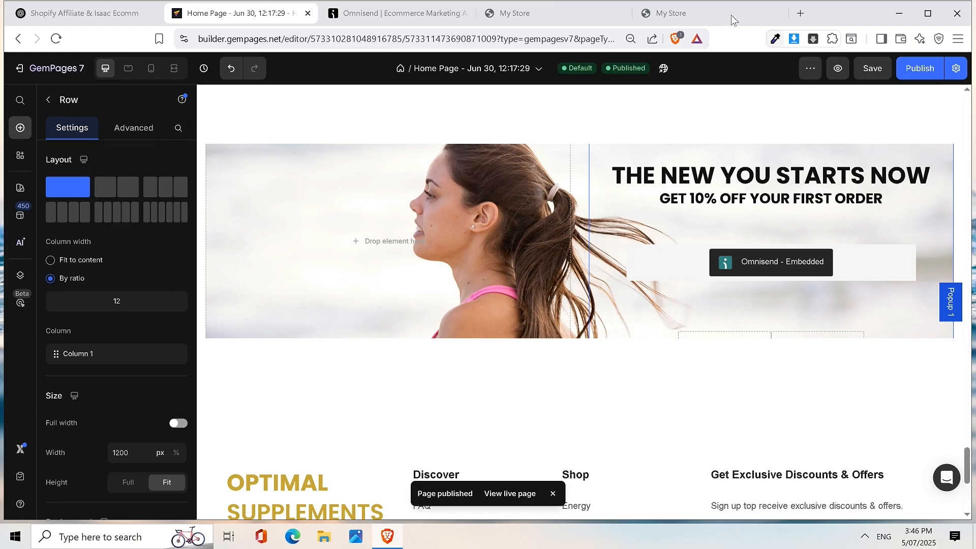
- Preview the published Home Page and scroll down to the banner's Omnisend email form
{"action": "left_click", "coordinate": [694, 12]}
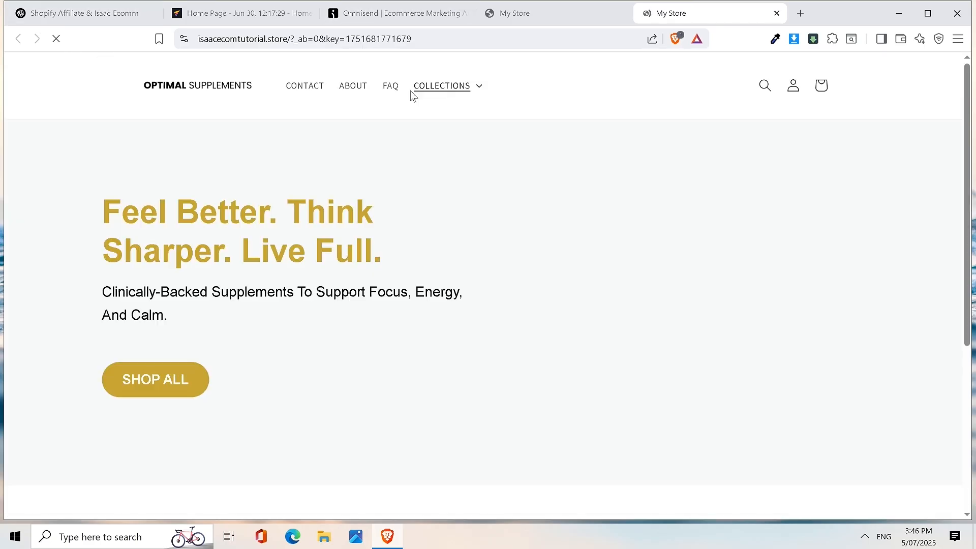
{"action": "left_click", "coordinate": [508, 13]}
{"action": "left_click", "coordinate": [394, 7]}
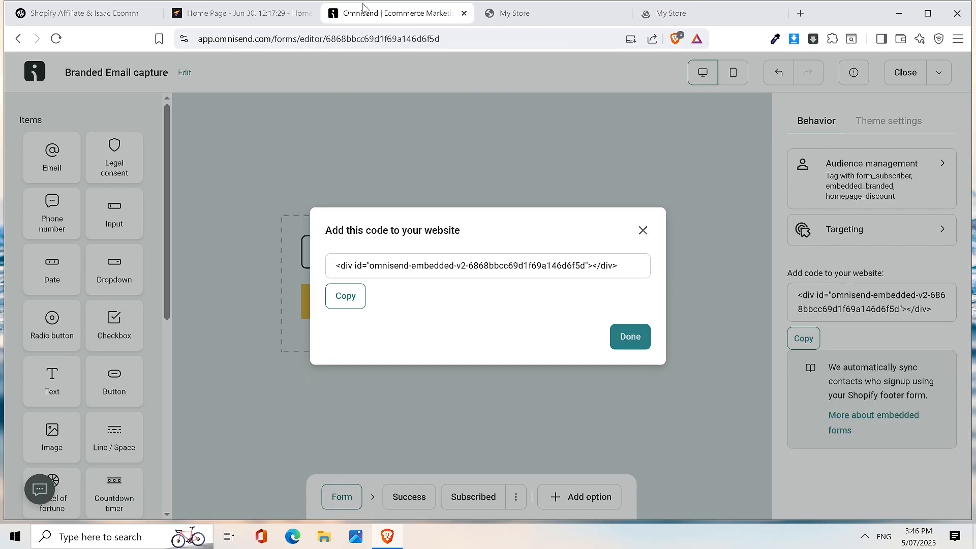
{"action": "left_click", "coordinate": [256, 14]}
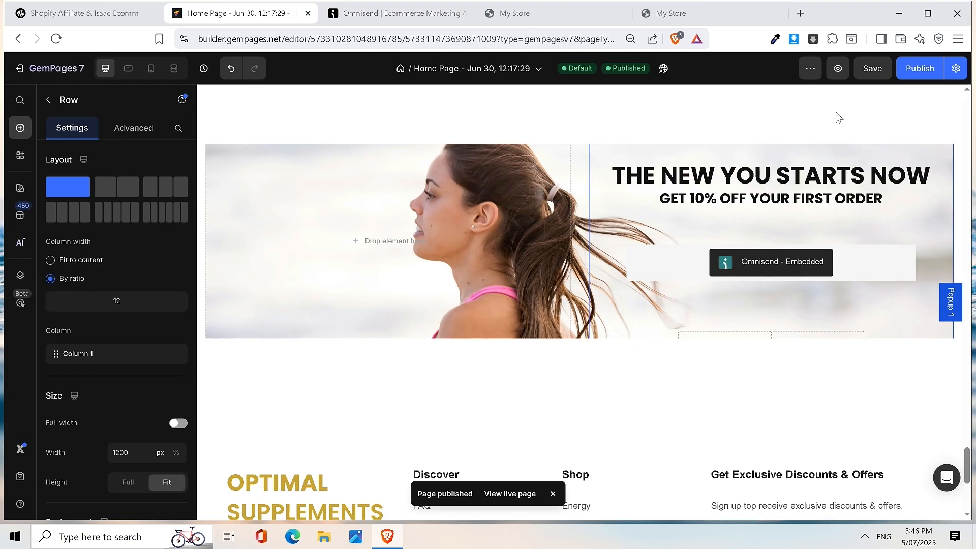
{"action": "left_click", "coordinate": [837, 70]}
{"action": "left_click_drag", "start_coordinate": [968, 389], "coordinate": [965, 474]}
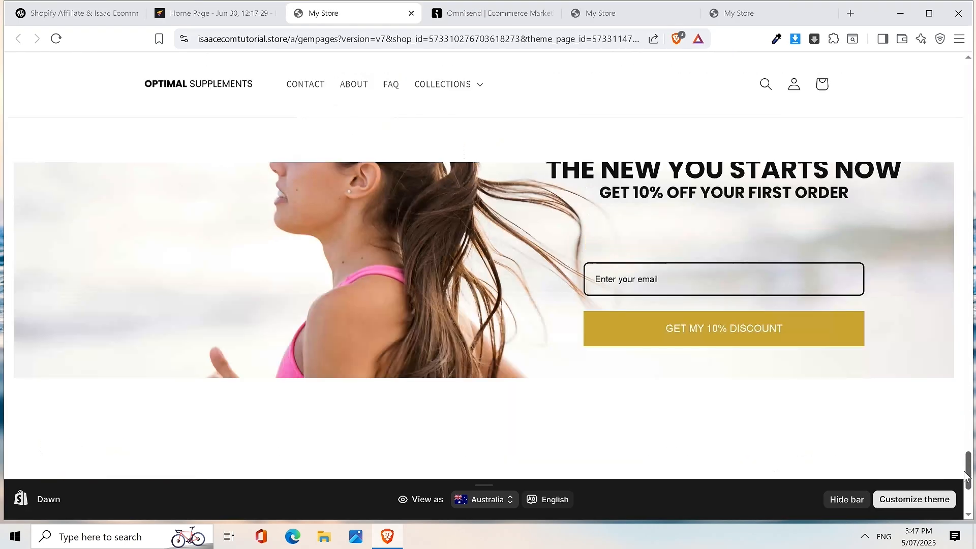
{"action": "scroll", "coordinate": [895, 304], "scroll_direction": "up", "scroll_amount": 2}
{"action": "scroll", "coordinate": [875, 298], "scroll_direction": "down", "scroll_amount": 2}
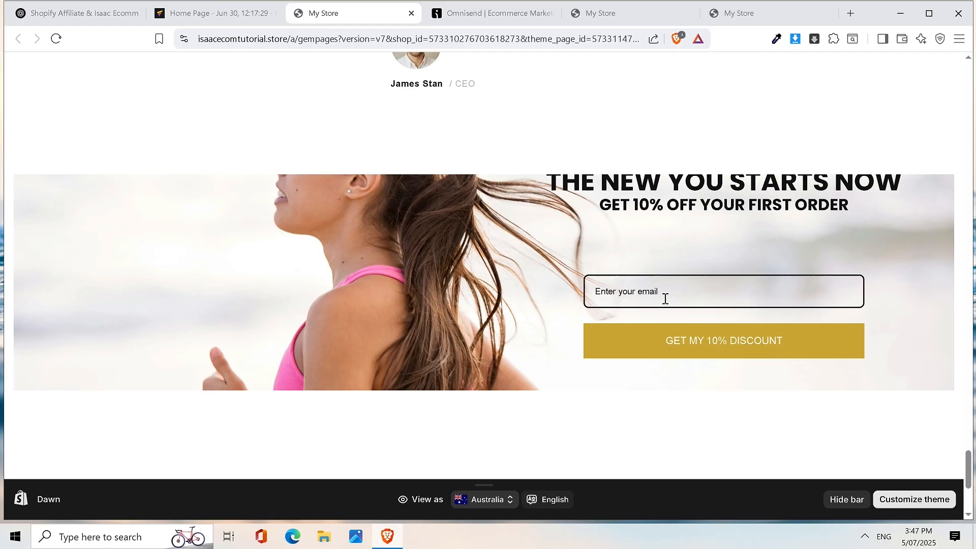
- Sign up with the saved email address and copy the revealed WELCOME10 coupon code
{"action": "left_click", "coordinate": [644, 297]}
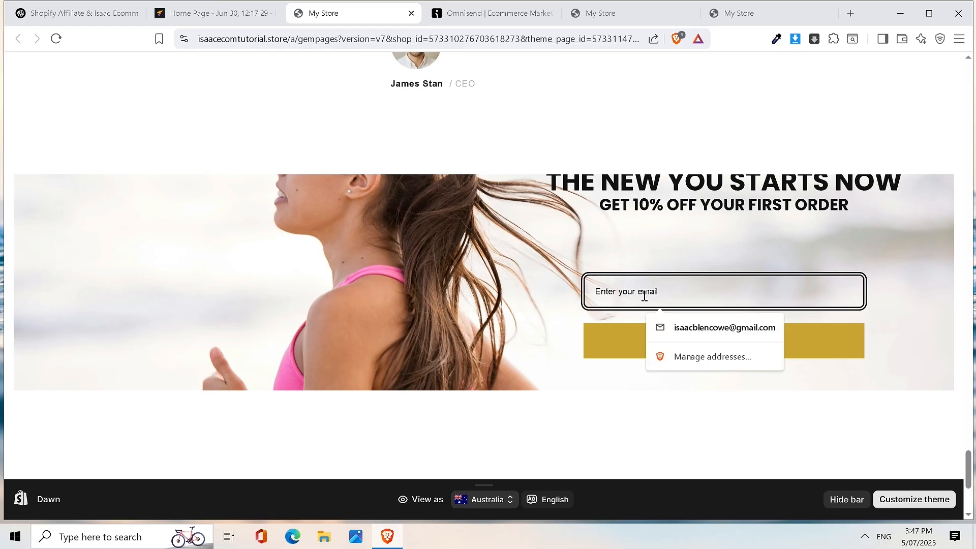
{"action": "left_click", "coordinate": [686, 327]}
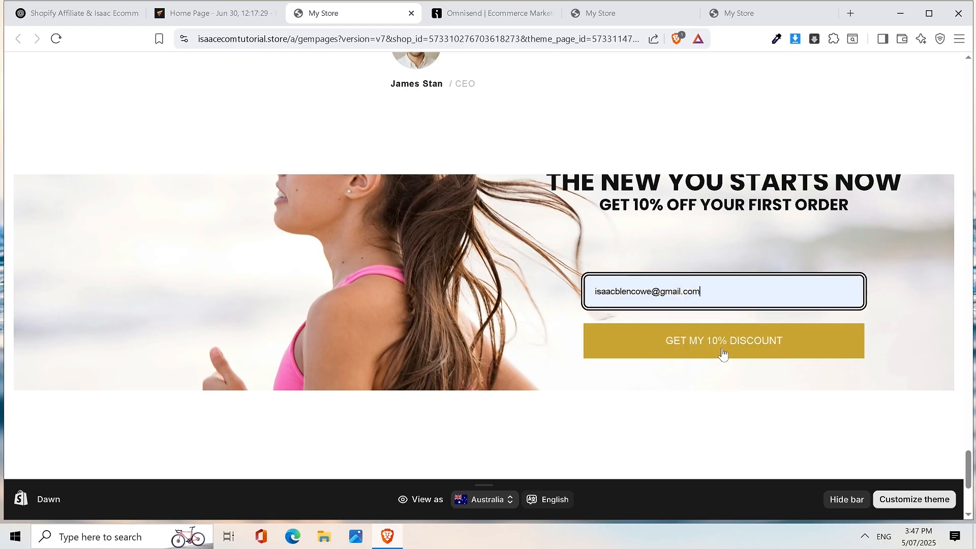
{"action": "left_click", "coordinate": [723, 351]}
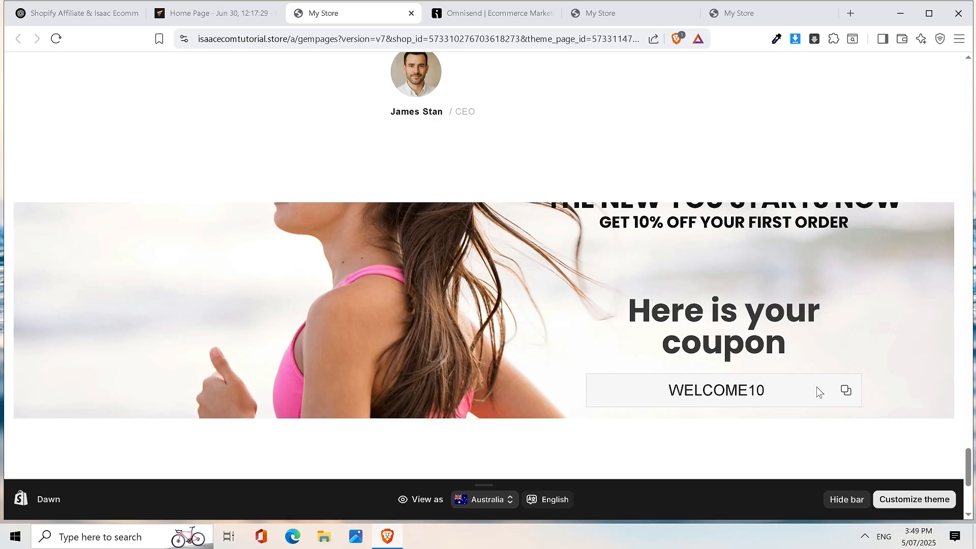
{"action": "left_click", "coordinate": [846, 391]}
{"action": "scroll", "coordinate": [714, 351], "scroll_direction": "up", "scroll_amount": 2}
{"action": "scroll", "coordinate": [732, 327], "scroll_direction": "up", "scroll_amount": 1}
{"action": "scroll", "coordinate": [732, 327], "scroll_direction": "down", "scroll_amount": 3}
{"action": "scroll", "coordinate": [720, 340], "scroll_direction": "up", "scroll_amount": 1}
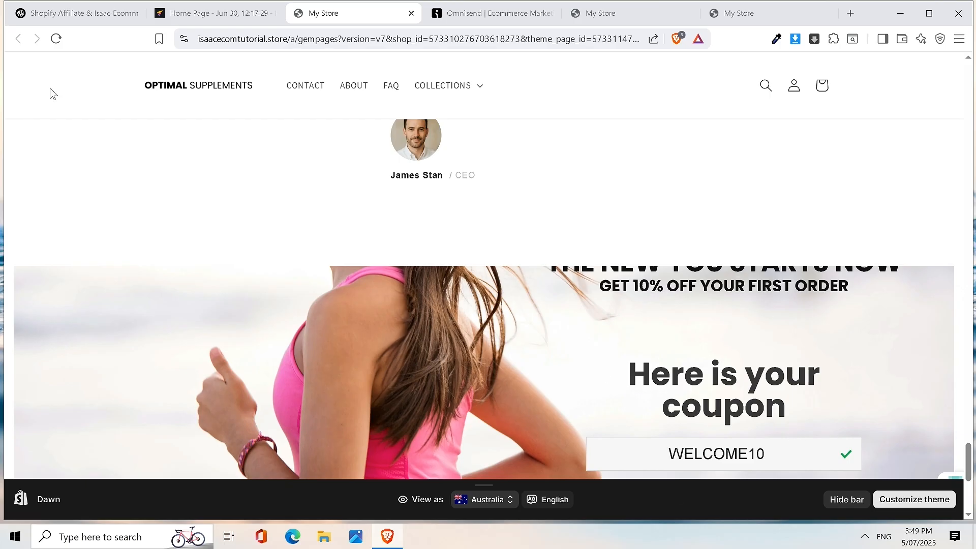
- Reload the storefront and scroll back down to the reset Omnisend form
{"action": "left_click", "coordinate": [56, 38]}
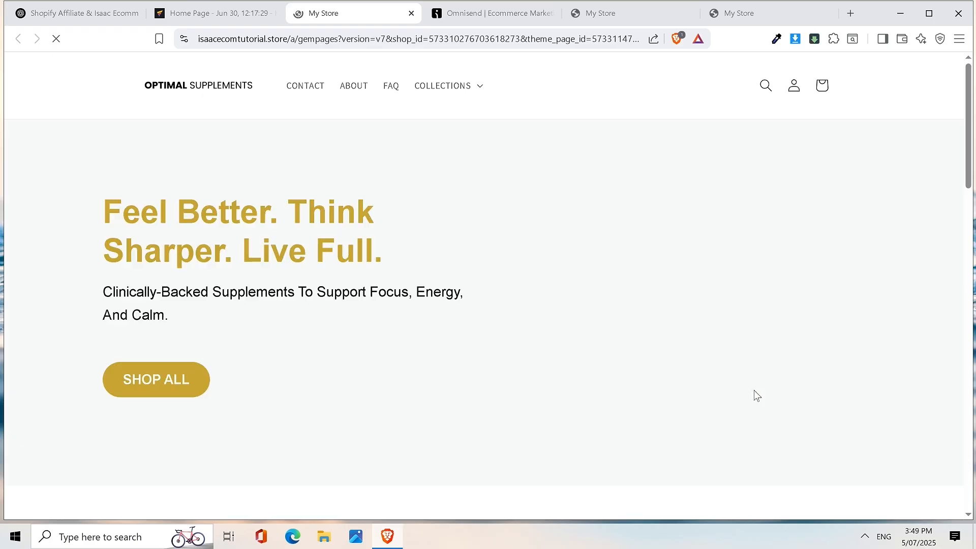
{"action": "left_click_drag", "start_coordinate": [969, 112], "coordinate": [967, 426]}
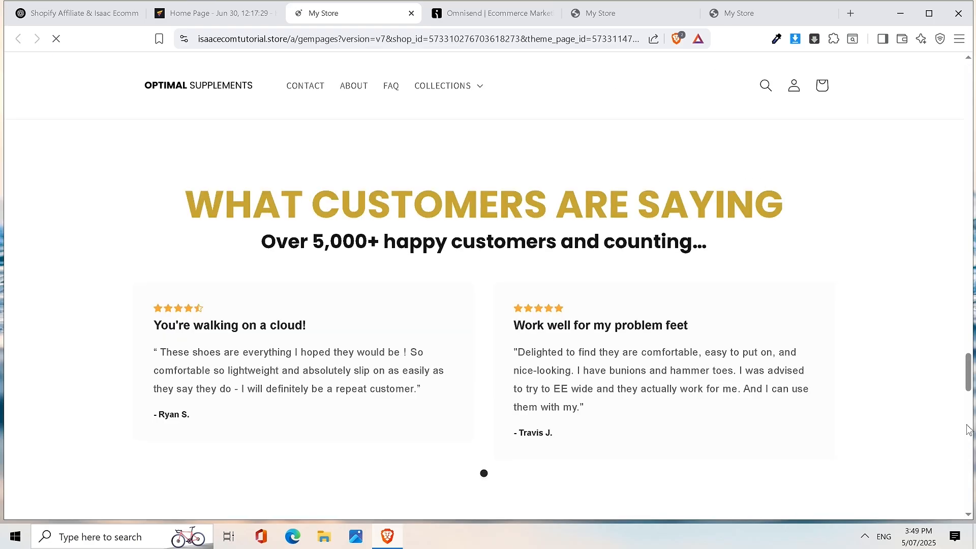
{"action": "scroll", "coordinate": [938, 361], "scroll_direction": "down", "scroll_amount": 14}
{"action": "scroll", "coordinate": [932, 362], "scroll_direction": "down", "scroll_amount": 5}
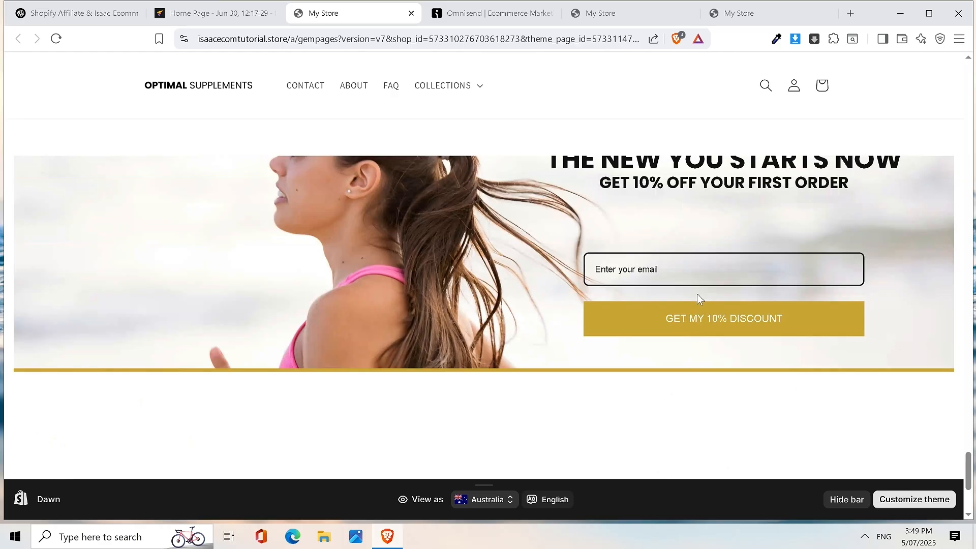
- Try 25 px inner and outer top spacing on the Hero Banner section, then clear both
{"action": "left_click", "coordinate": [215, 14]}
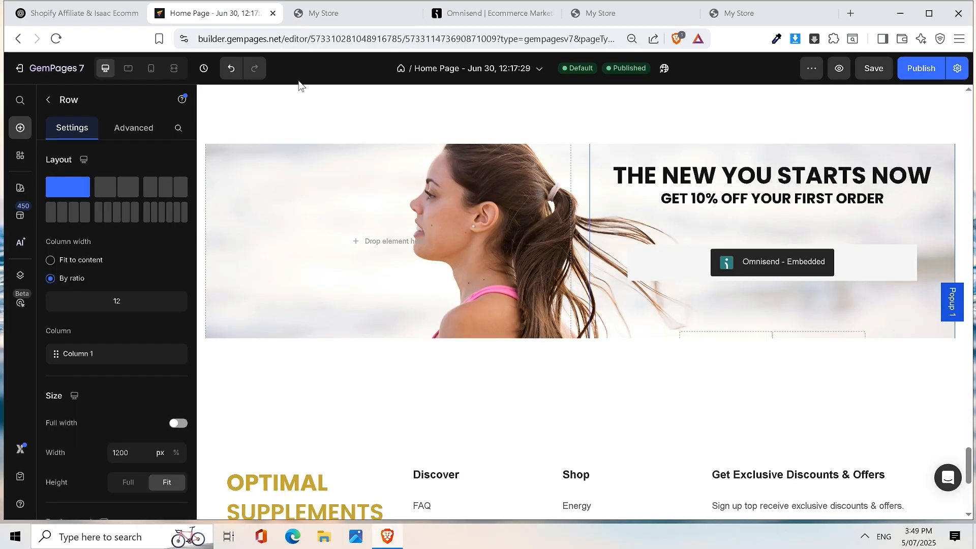
{"action": "left_click", "coordinate": [781, 176]}
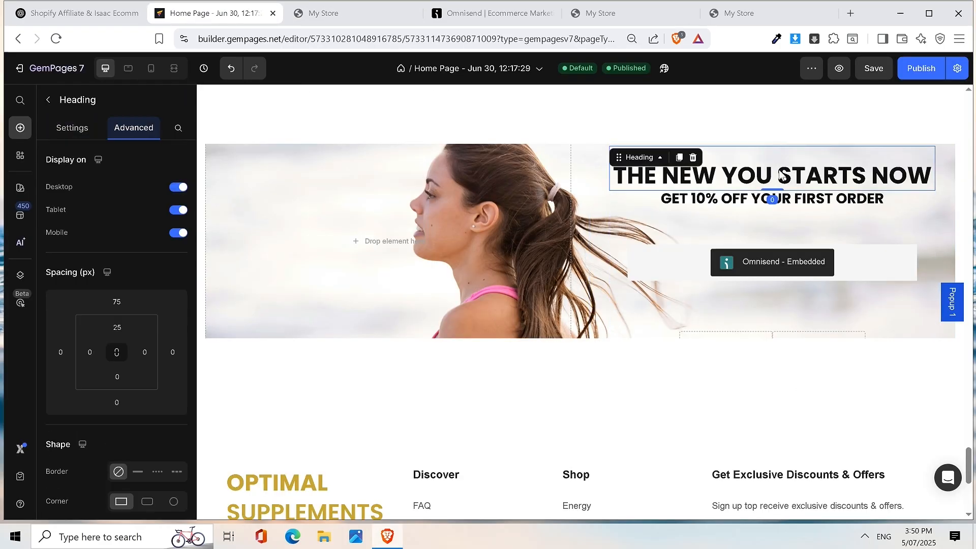
{"action": "left_click", "coordinate": [590, 168]}
{"action": "left_click", "coordinate": [134, 129]}
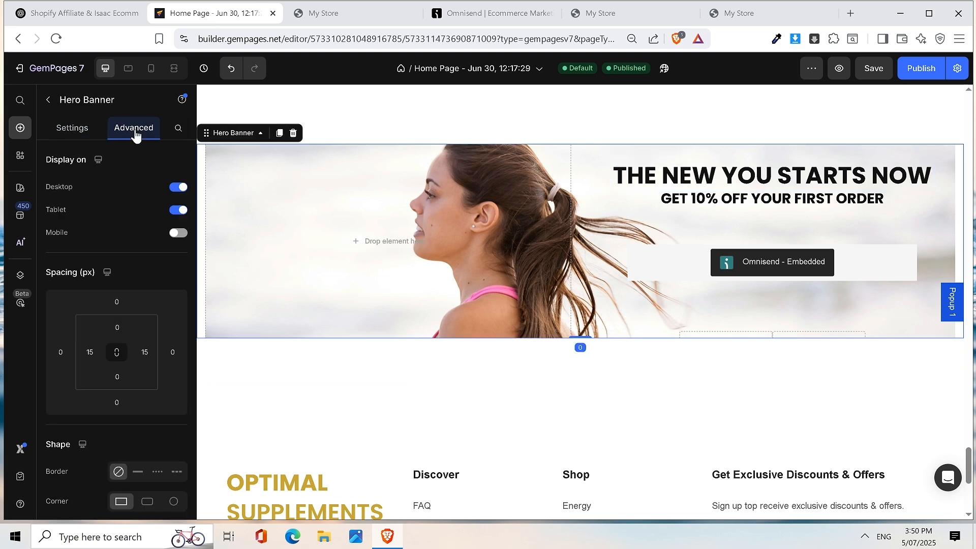
{"action": "left_click", "coordinate": [123, 326]}
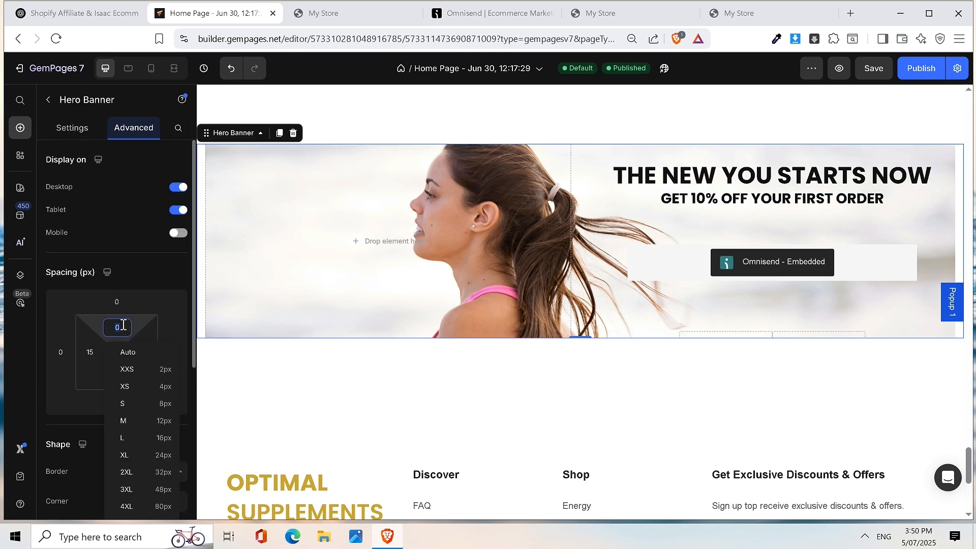
{"action": "type", "text": "25"}
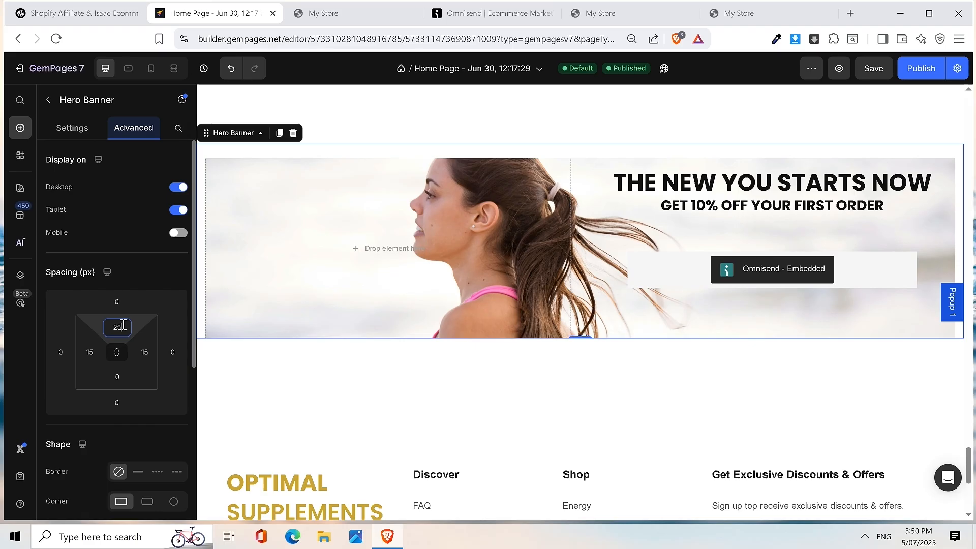
{"action": "left_click", "coordinate": [125, 327]}
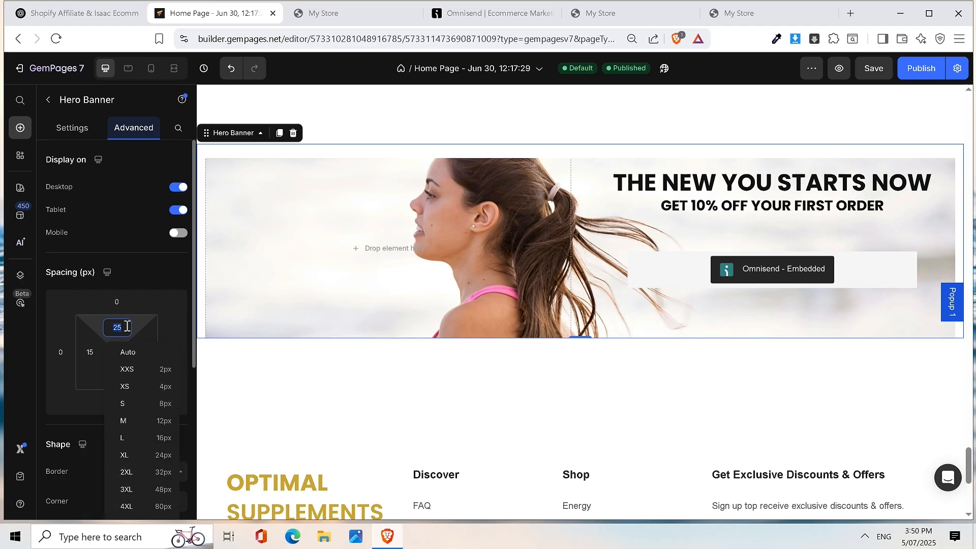
{"action": "key", "text": "BackSpace"}
{"action": "left_click", "coordinate": [120, 303]}
{"action": "type", "text": "25"}
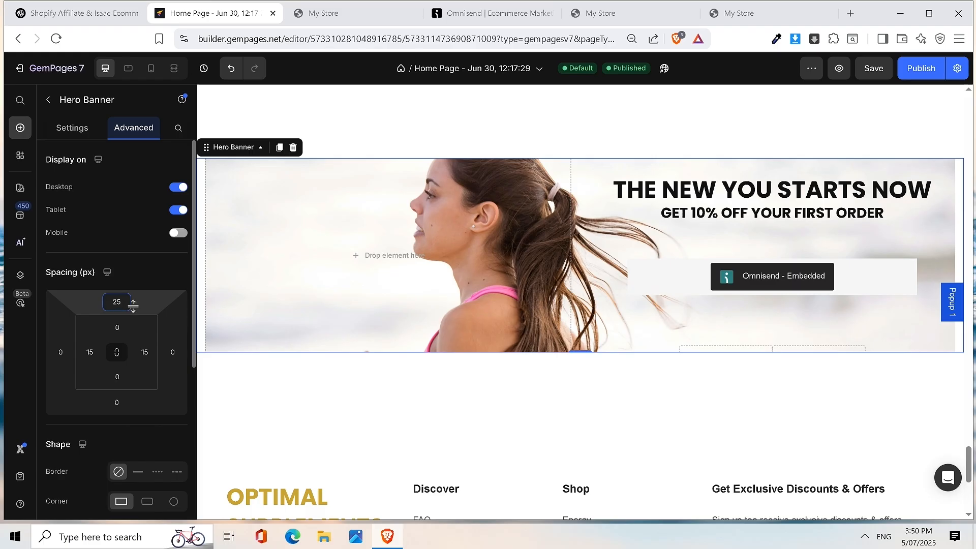
{"action": "key", "text": "BackSpace"}
{"action": "key", "text": "BackSpace"}
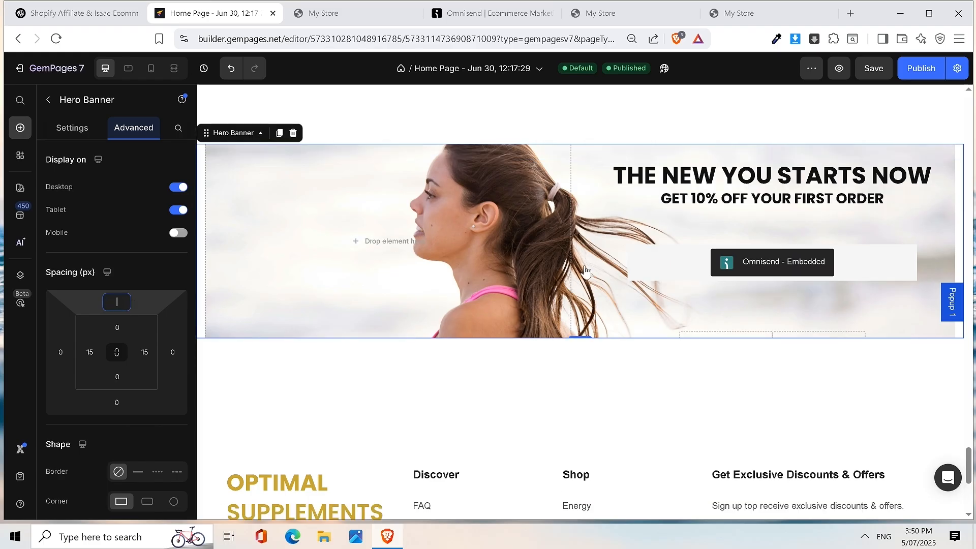
- Set the GET 10% OFF YOUR FIRST ORDER subheading's bottom spacing to 0
{"action": "left_click", "coordinate": [824, 181]}
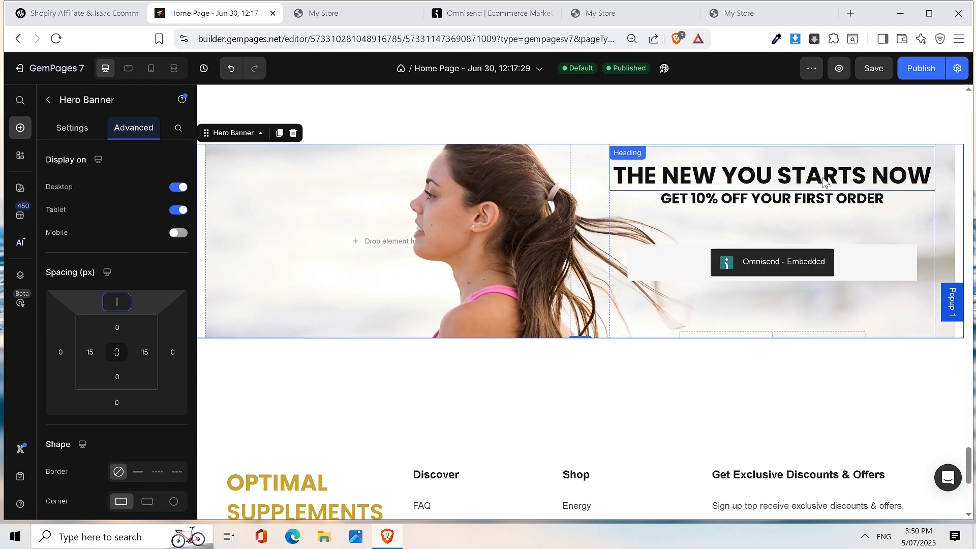
{"action": "left_click", "coordinate": [876, 255]}
{"action": "left_click", "coordinate": [145, 130]}
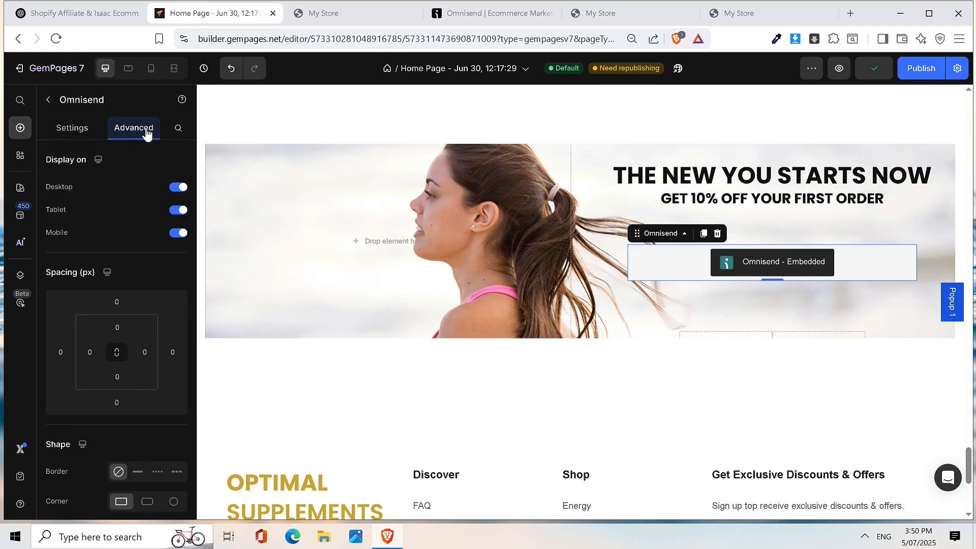
{"action": "left_click", "coordinate": [768, 196]}
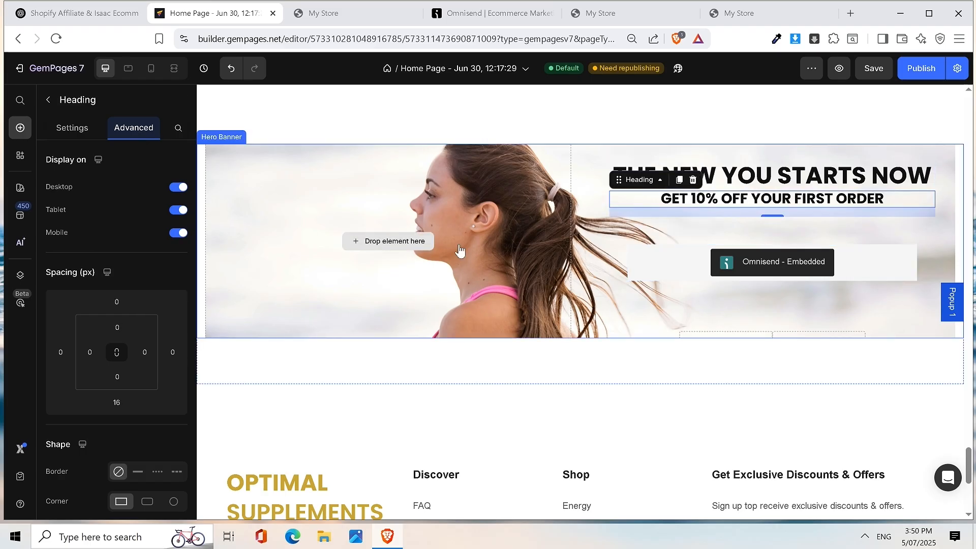
{"action": "left_click", "coordinate": [132, 404]}
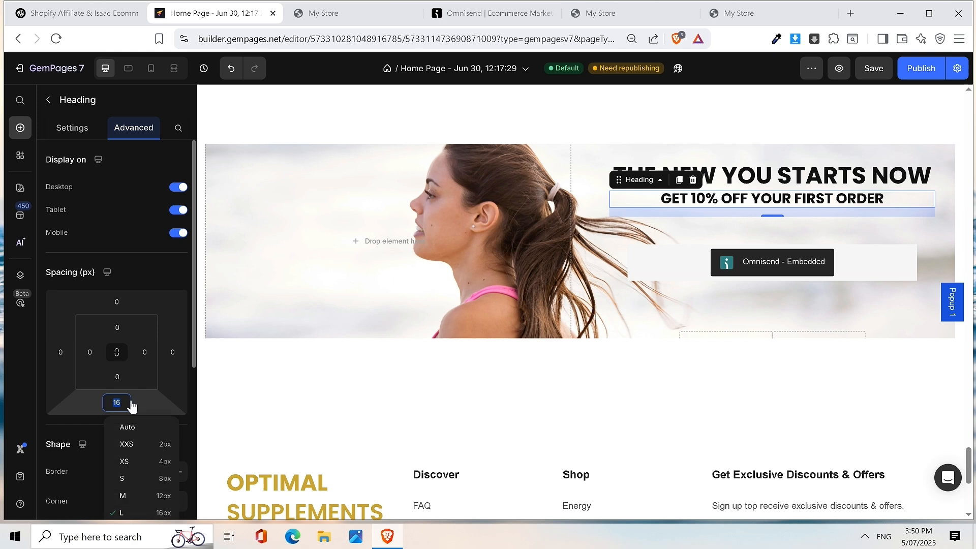
{"action": "type", "text": "0"}
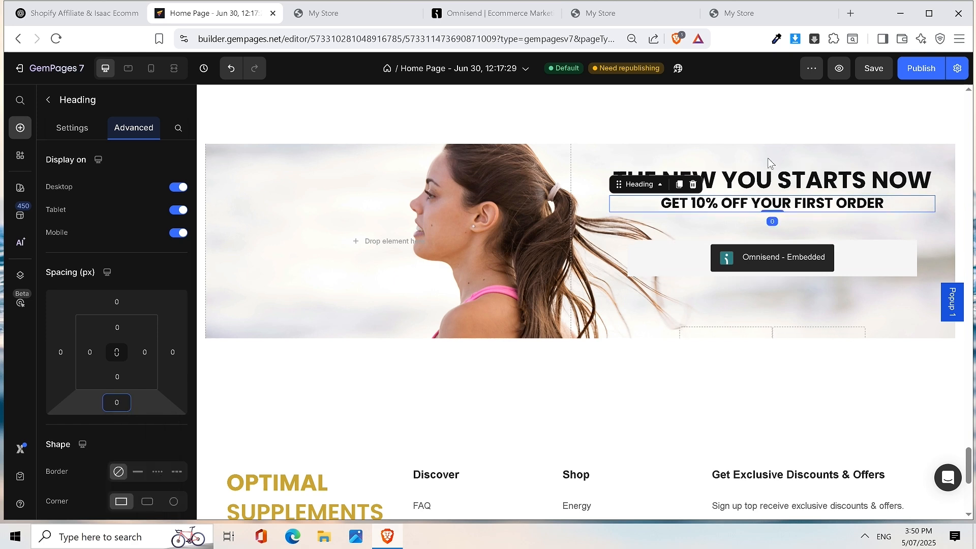
- Give the main heading 50 px inner top spacing, then save and publish the page
{"action": "left_click", "coordinate": [750, 183]}
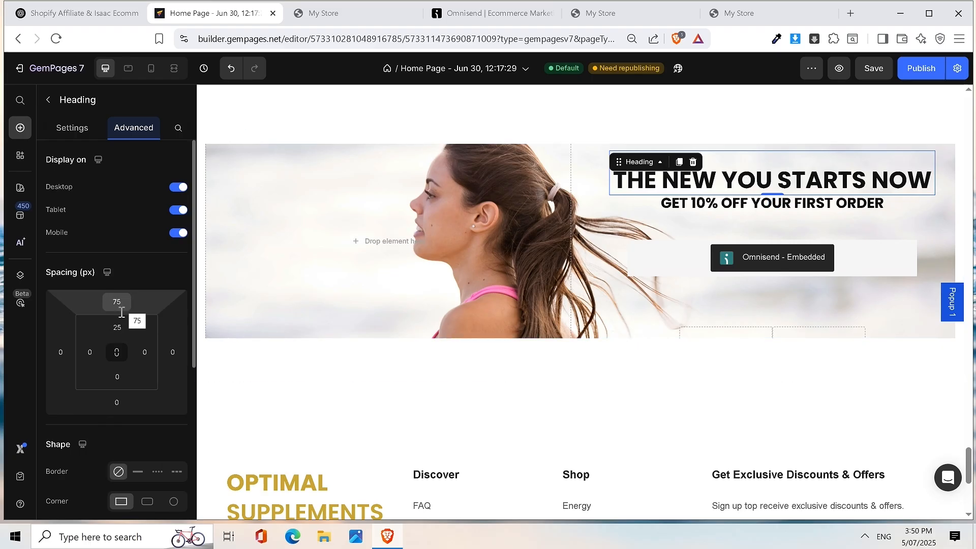
{"action": "left_click", "coordinate": [116, 328]}
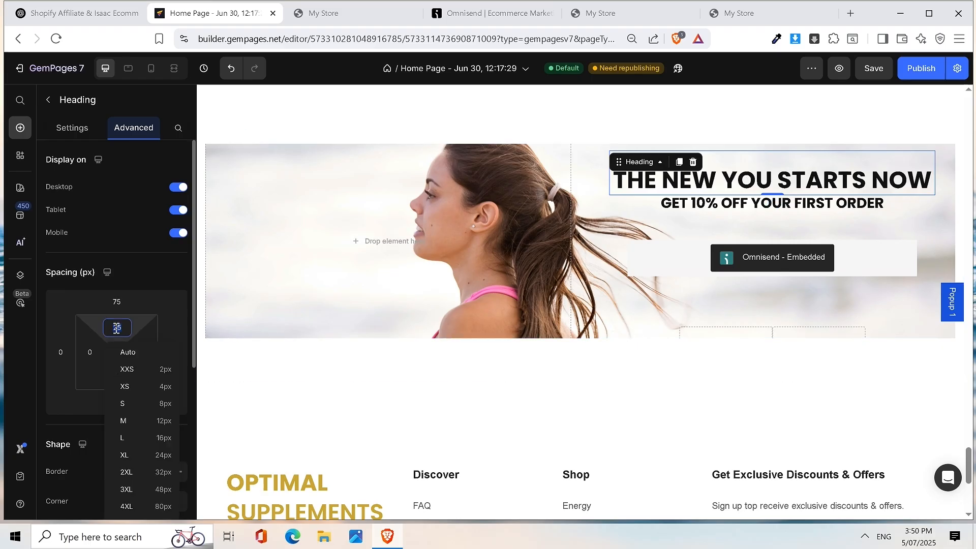
{"action": "type", "text": "30"}
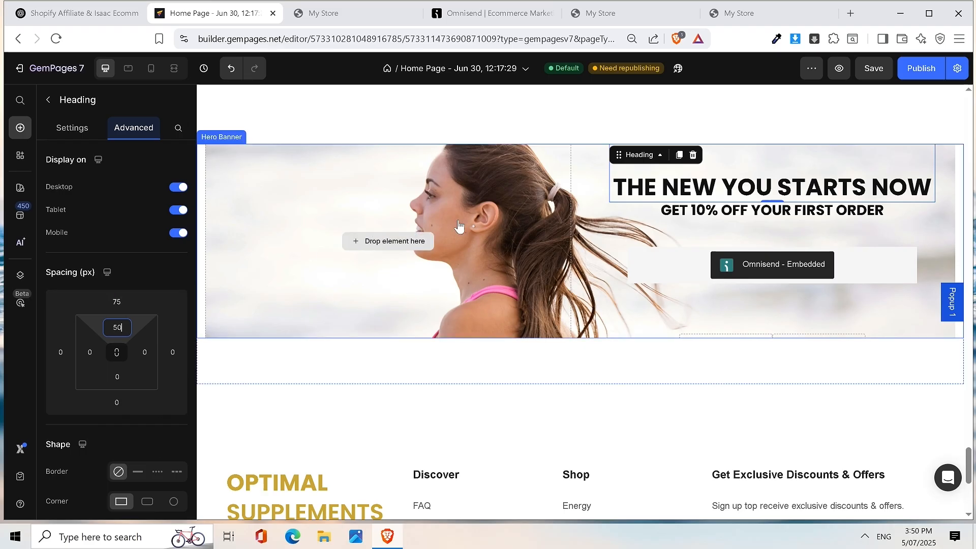
{"action": "left_click", "coordinate": [873, 68]}
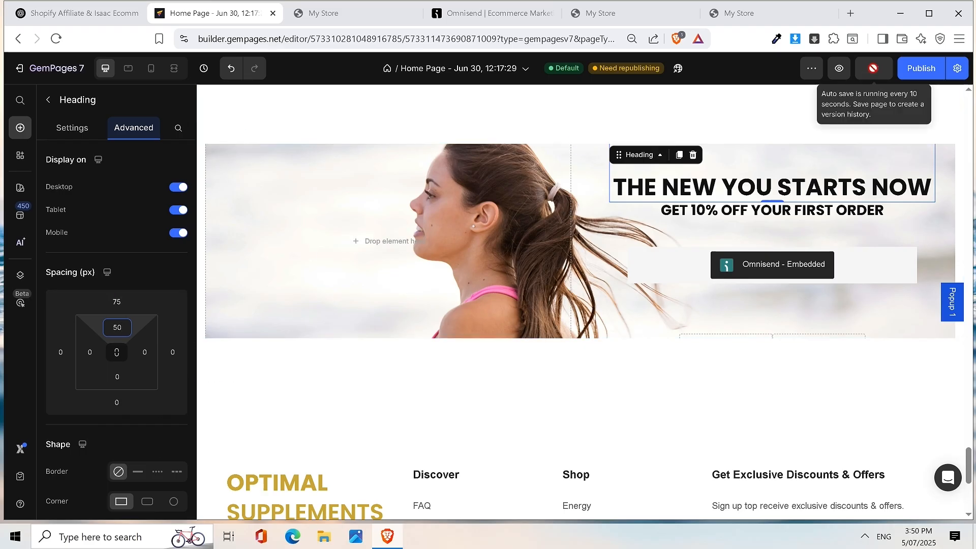
{"action": "left_click", "coordinate": [913, 72]}
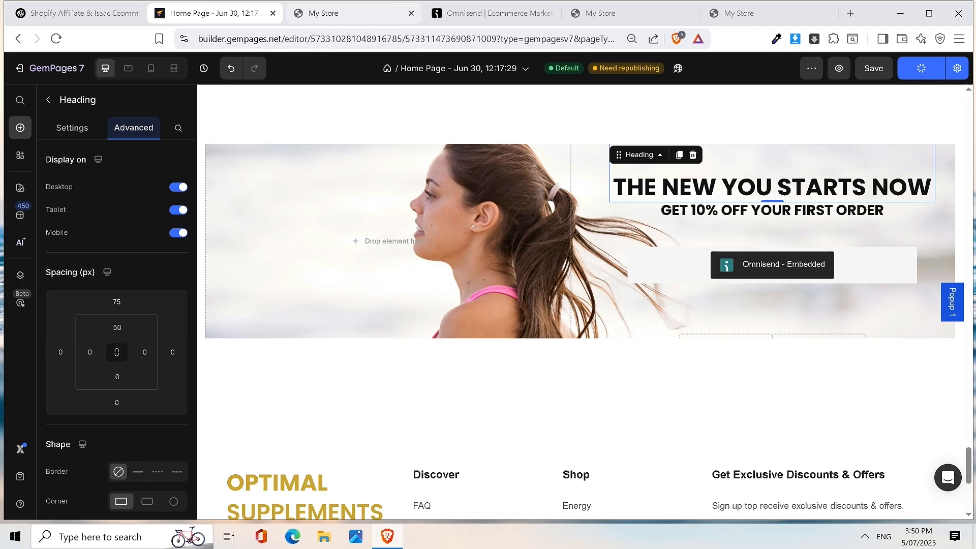
{"action": "left_click", "coordinate": [350, 18]}
{"action": "left_click", "coordinate": [239, 20]}
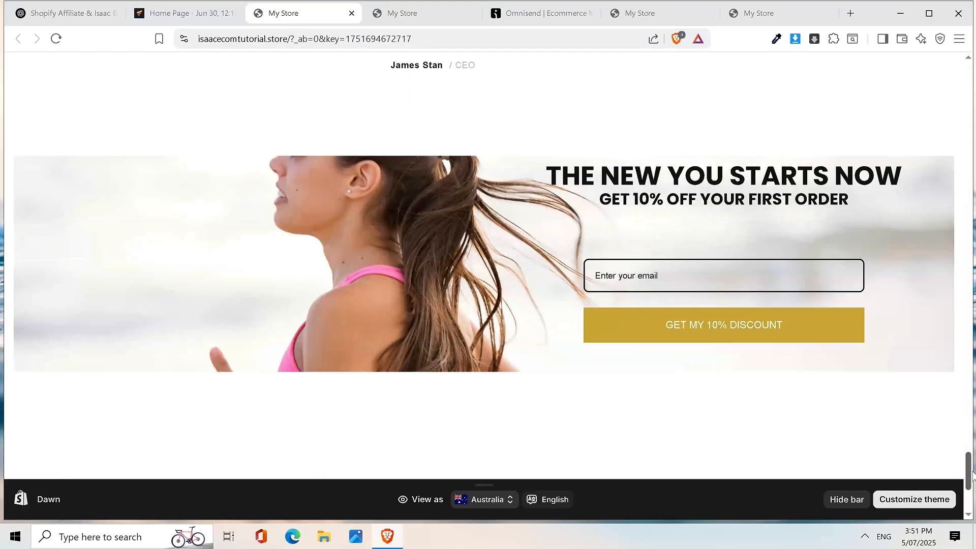
{"action": "left_click_drag", "start_coordinate": [969, 454], "coordinate": [969, 460]}
{"action": "scroll", "coordinate": [947, 361], "scroll_direction": "up", "scroll_amount": 1}
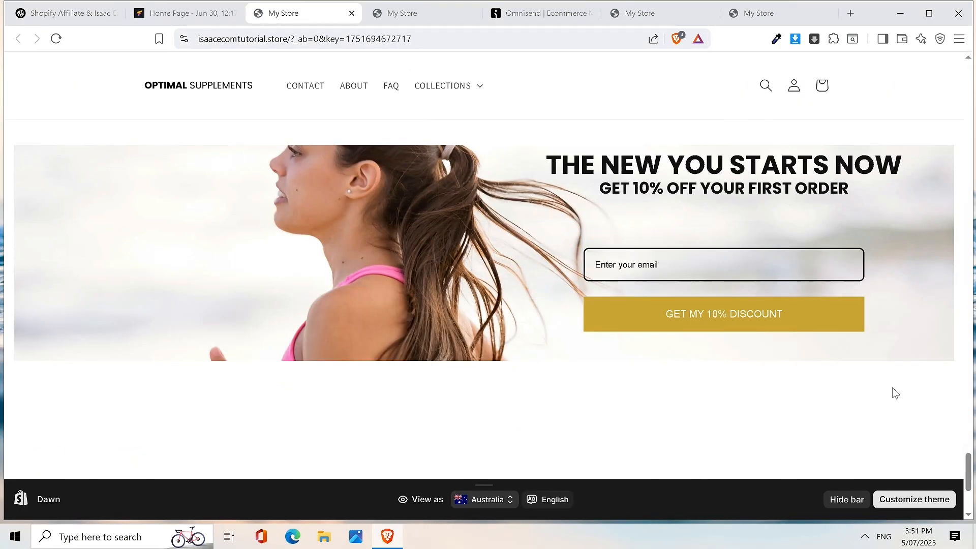
{"action": "scroll", "coordinate": [900, 381], "scroll_direction": "up", "scroll_amount": 2}
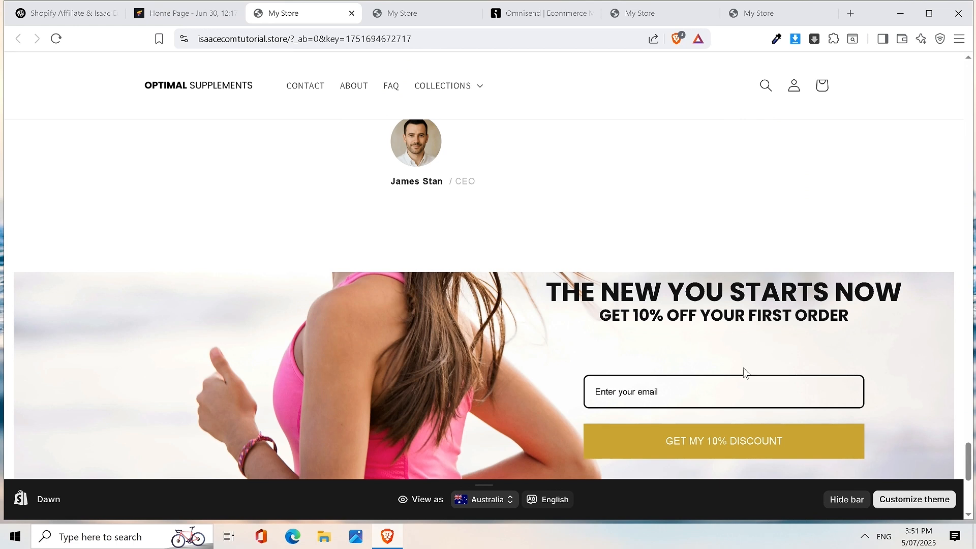
{"action": "left_click", "coordinate": [186, 12]}
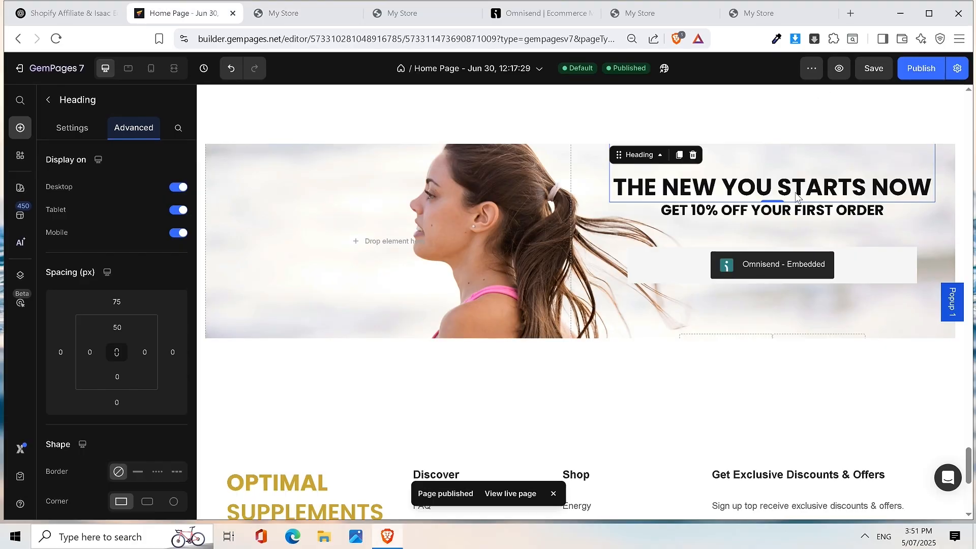
- Set the banner heading's inner top spacing to 100 px, then save and republish the page
{"action": "left_click", "coordinate": [116, 328]}
{"action": "type", "text": "100"}
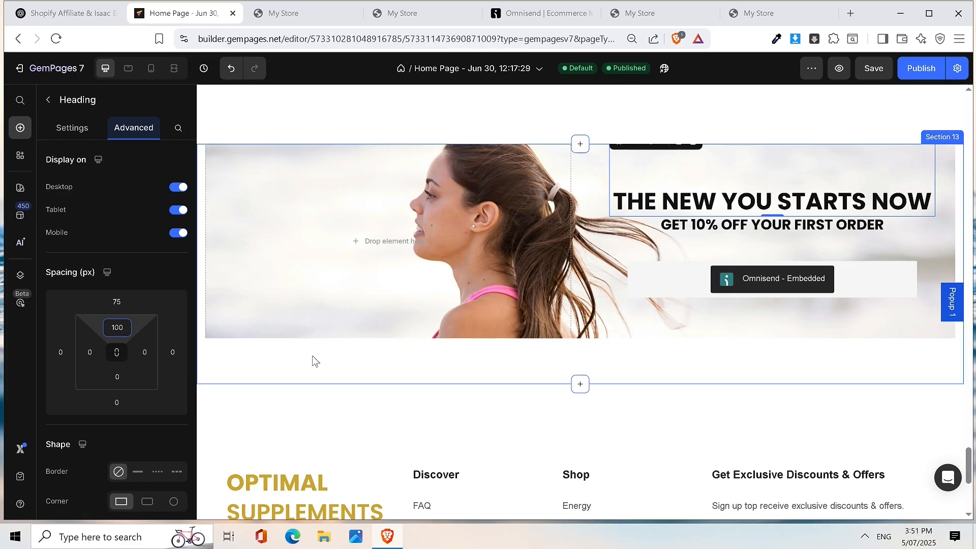
{"action": "left_click", "coordinate": [872, 69]}
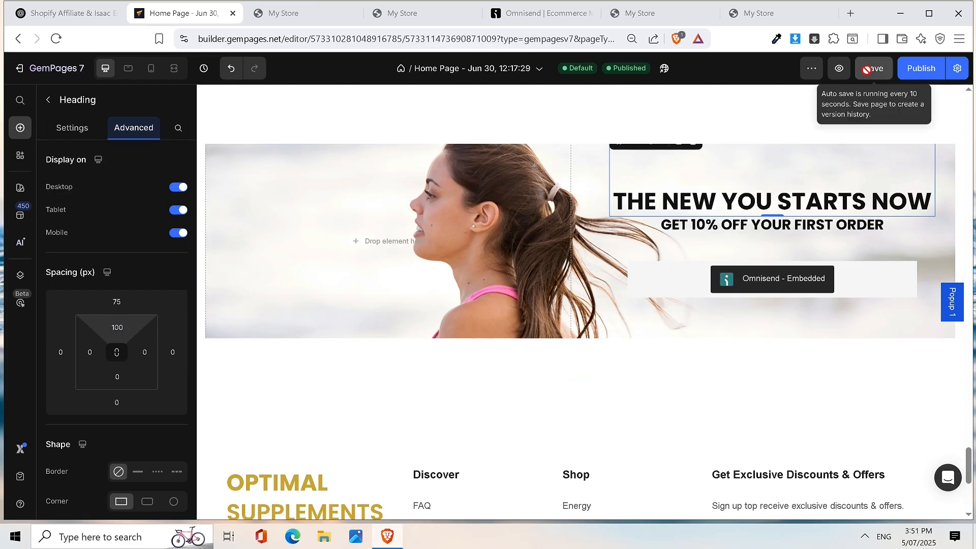
{"action": "left_click", "coordinate": [917, 71]}
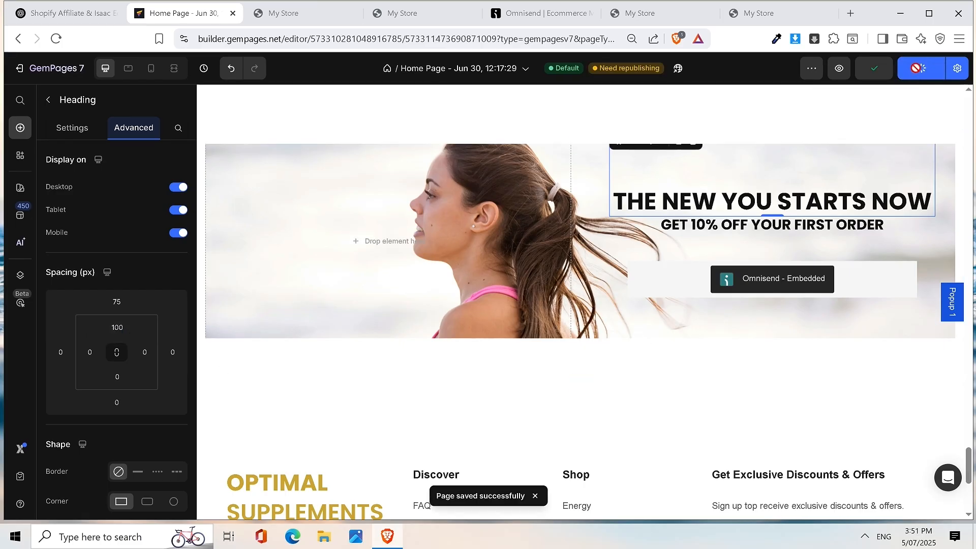
{"action": "left_click", "coordinate": [270, 15]}
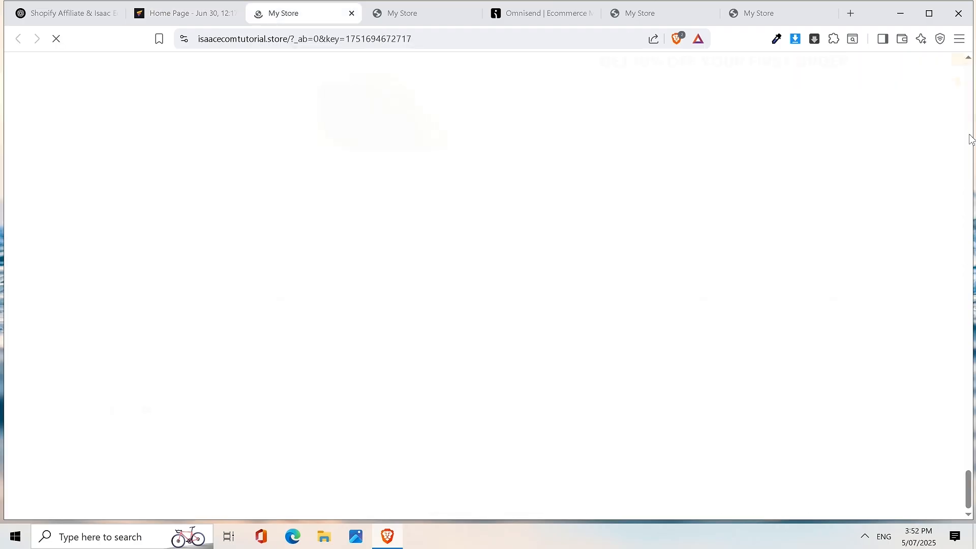
{"action": "scroll", "coordinate": [912, 142], "scroll_direction": "down", "scroll_amount": 2}
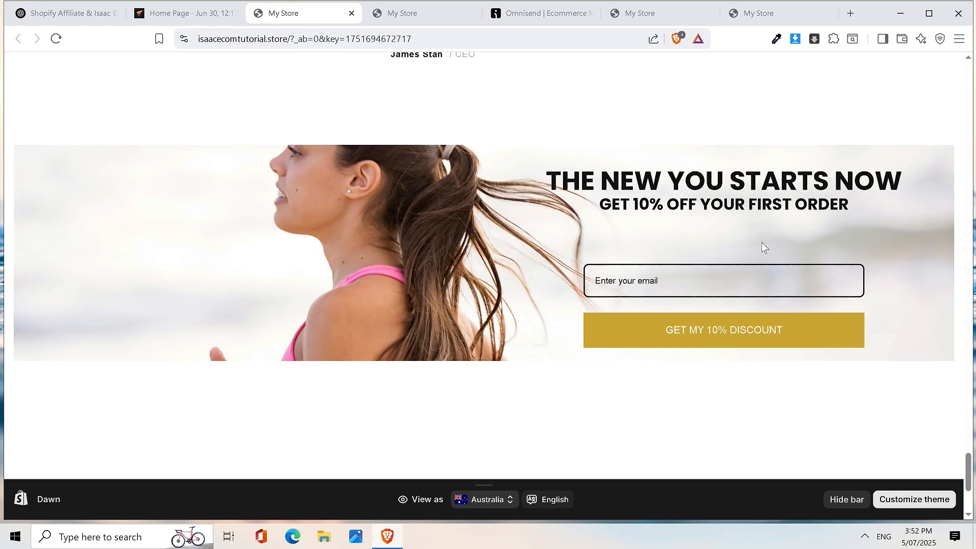
{"action": "left_click", "coordinate": [190, 11]}
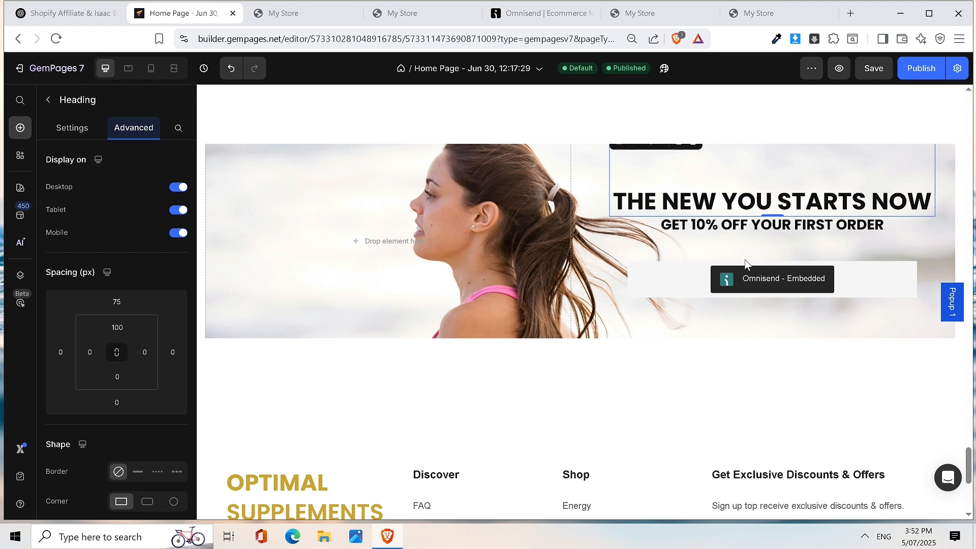
- Delete the Newsletter container and its Omnisend embed from the hero banner
{"action": "left_click", "coordinate": [685, 255]}
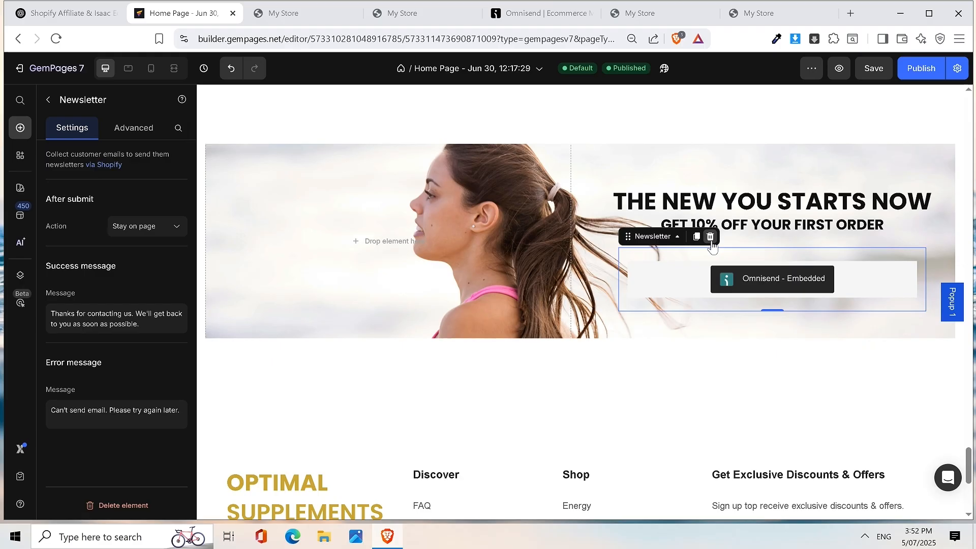
{"action": "left_click", "coordinate": [682, 292]}
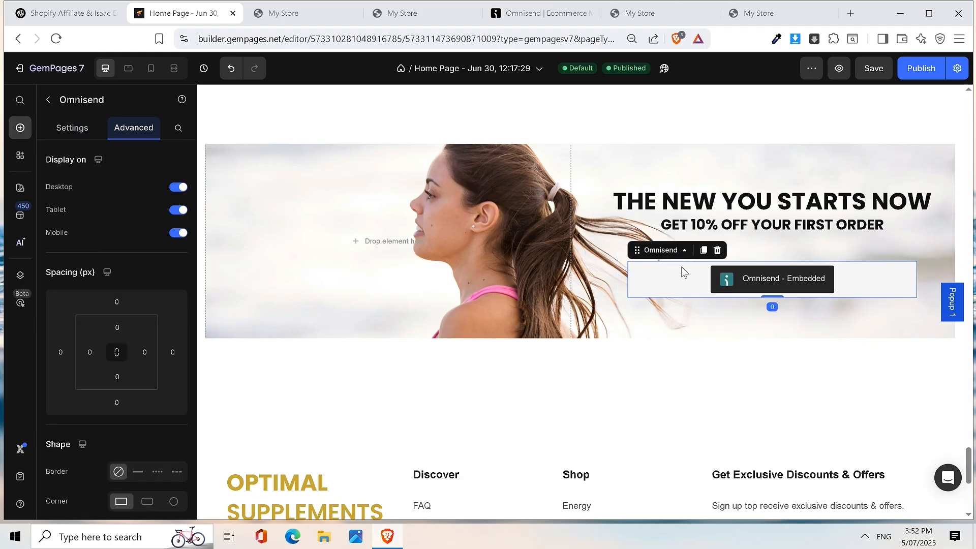
{"action": "left_click", "coordinate": [787, 247]}
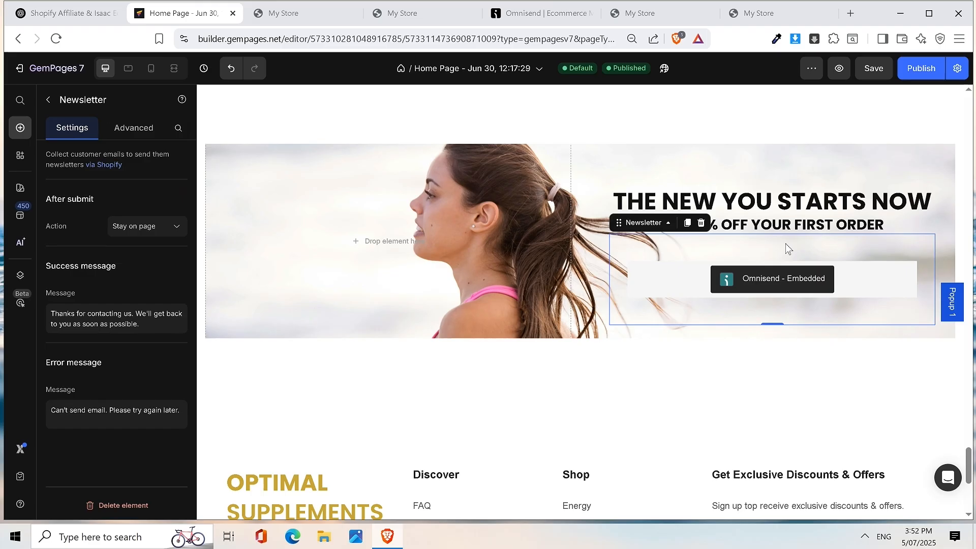
{"action": "right_click", "coordinate": [752, 237]}
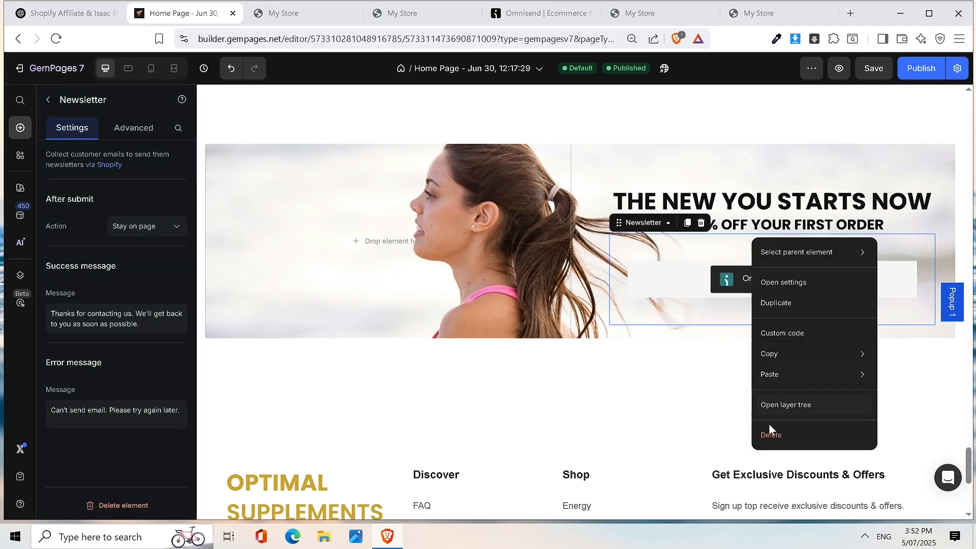
{"action": "left_click", "coordinate": [771, 436]}
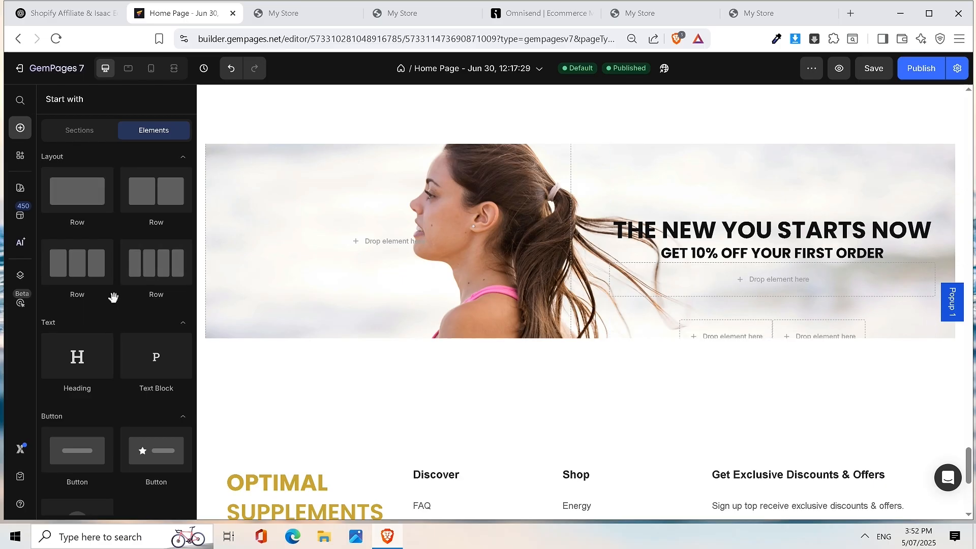
- Search elements for 'Omin' and drop the Omnisend app element below the banner headline
{"action": "scroll", "coordinate": [113, 298], "scroll_direction": "down", "scroll_amount": 5}
{"action": "scroll", "coordinate": [118, 298], "scroll_direction": "down", "scroll_amount": 3}
{"action": "scroll", "coordinate": [118, 298], "scroll_direction": "up", "scroll_amount": 8}
{"action": "left_click", "coordinate": [19, 100]}
{"action": "type", "text": "Omin"}
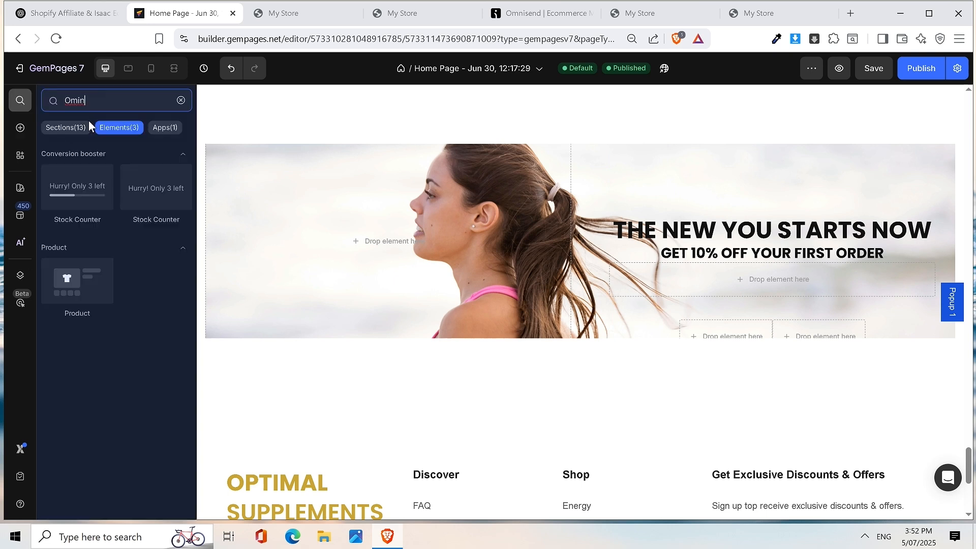
{"action": "left_click", "coordinate": [164, 128]}
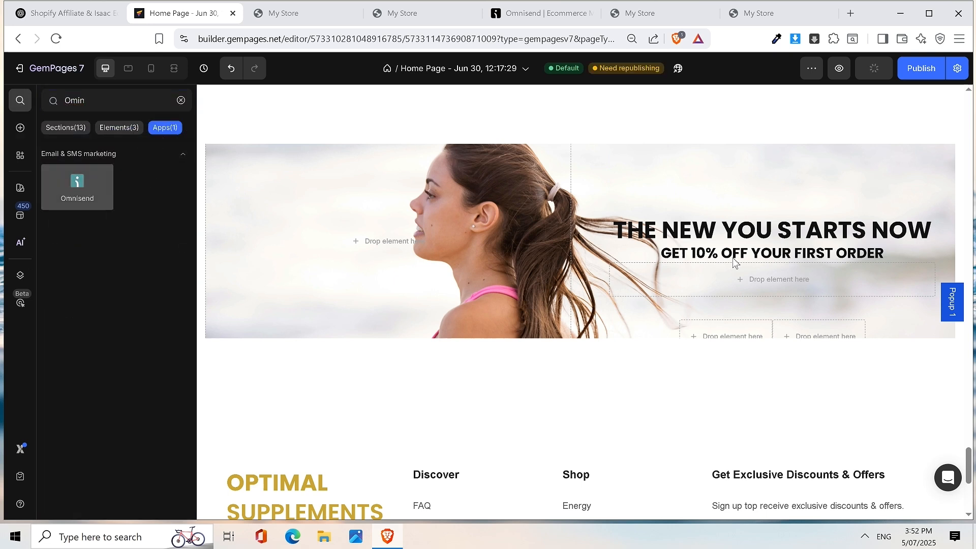
{"action": "left_click_drag", "start_coordinate": [746, 280], "coordinate": [768, 284]}
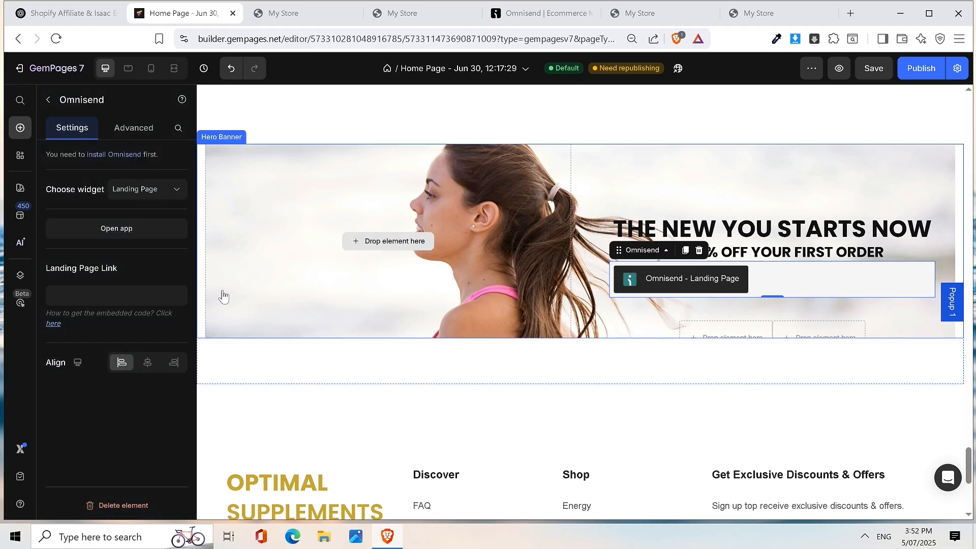
- Centre the Omnisend element and set its widget type to Embedded
{"action": "left_click", "coordinate": [147, 362]}
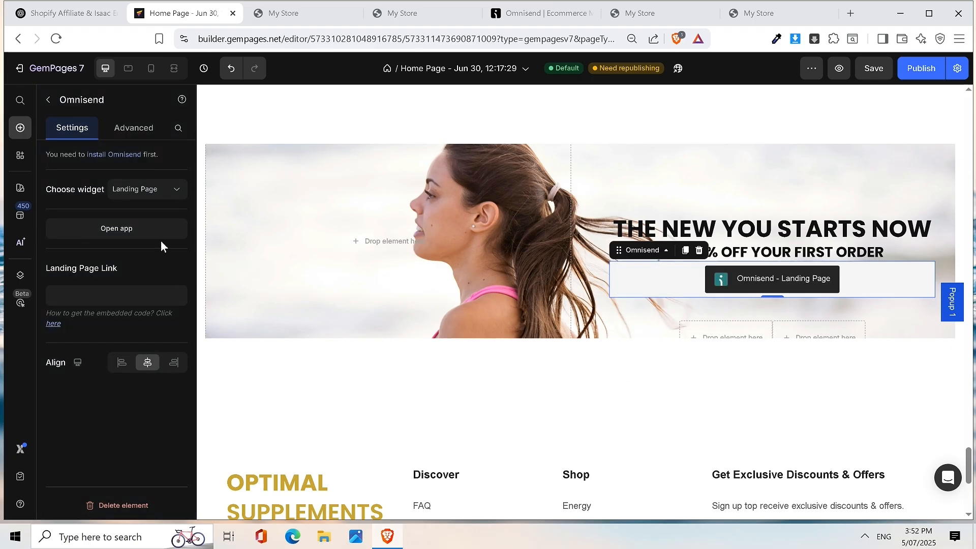
{"action": "left_click", "coordinate": [150, 190]}
{"action": "left_click", "coordinate": [140, 235]}
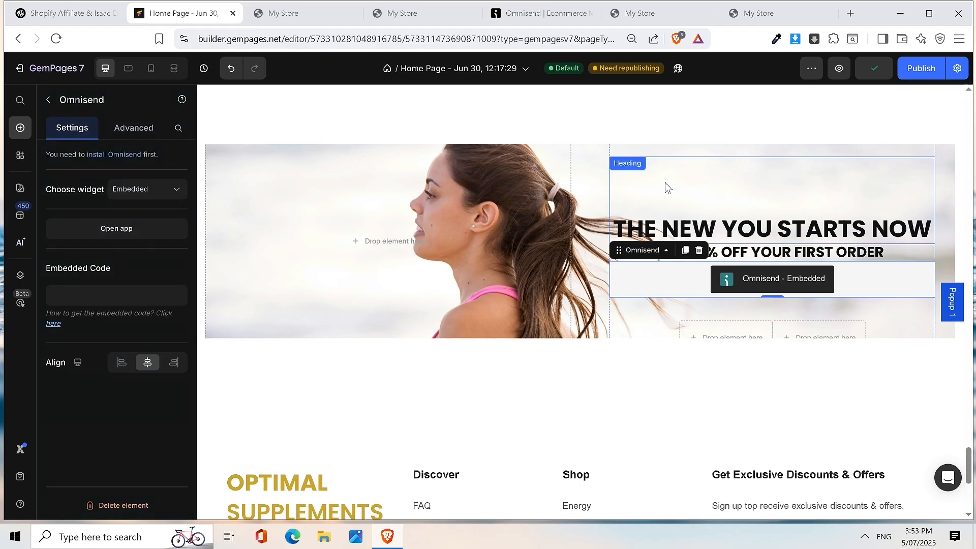
- Reduce the banner headline's top spacing to 25
{"action": "left_click", "coordinate": [685, 186]}
{"action": "left_click", "coordinate": [118, 327]}
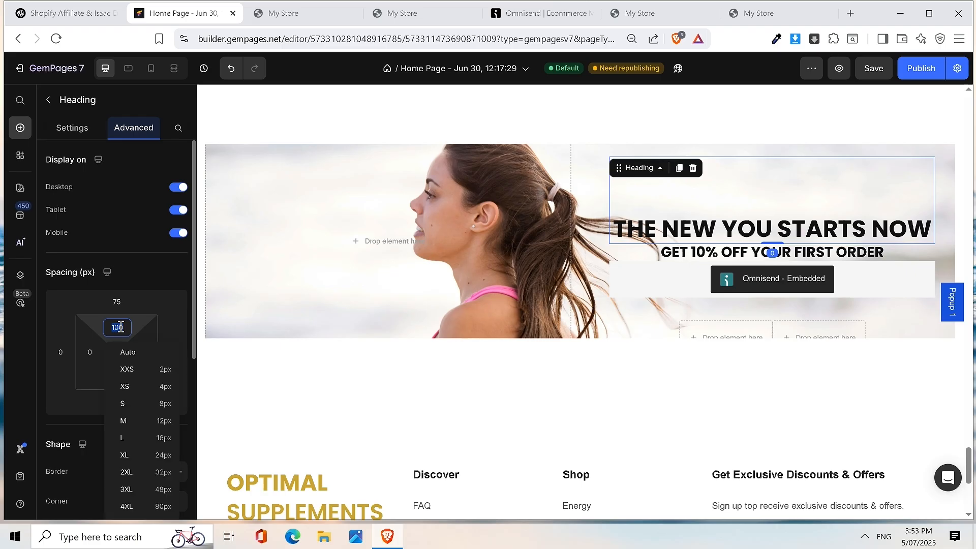
{"action": "type", "text": "25"}
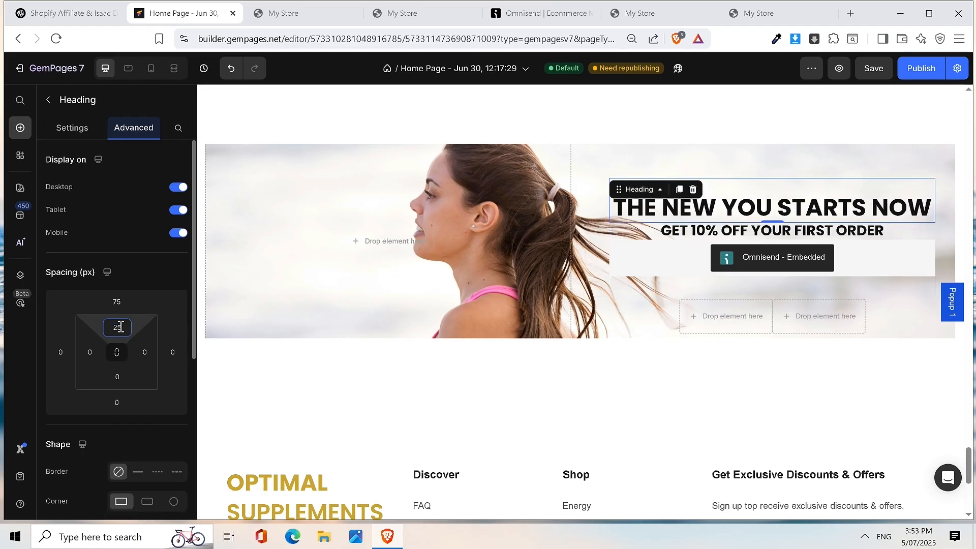
- Give the Omnisend block a top margin of 10 in its Advanced spacing settings
{"action": "left_click", "coordinate": [866, 259]}
{"action": "left_click", "coordinate": [124, 133]}
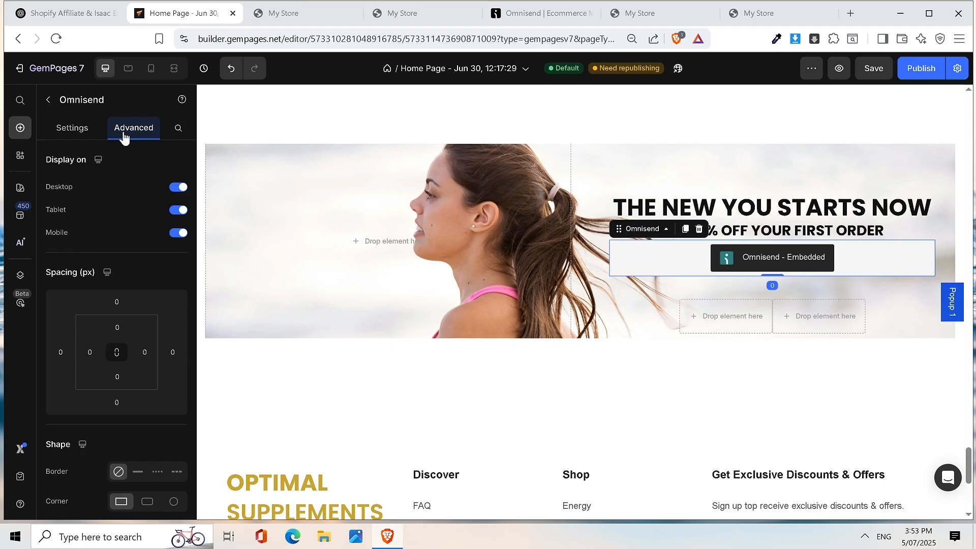
{"action": "left_click", "coordinate": [124, 330]}
{"action": "type", "text": "10"}
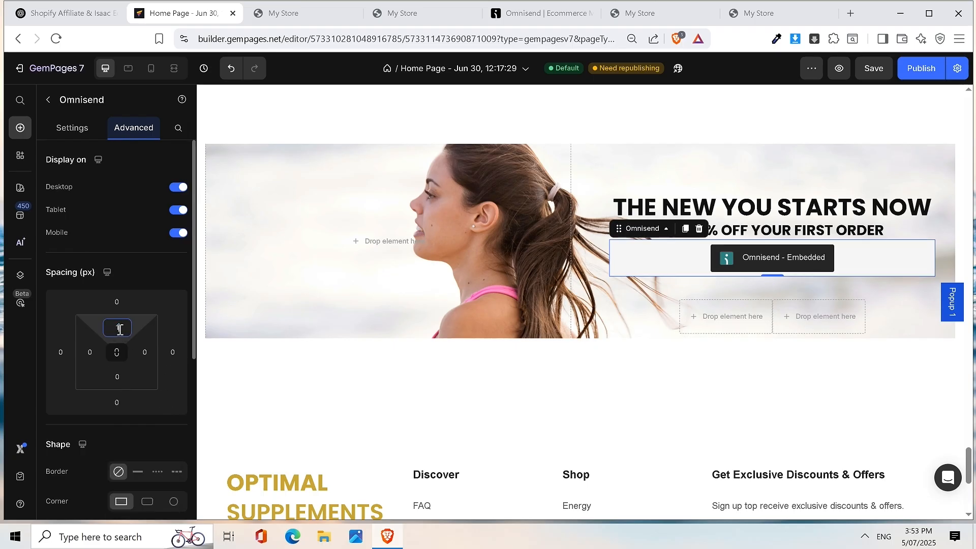
{"action": "left_click", "coordinate": [803, 155]}
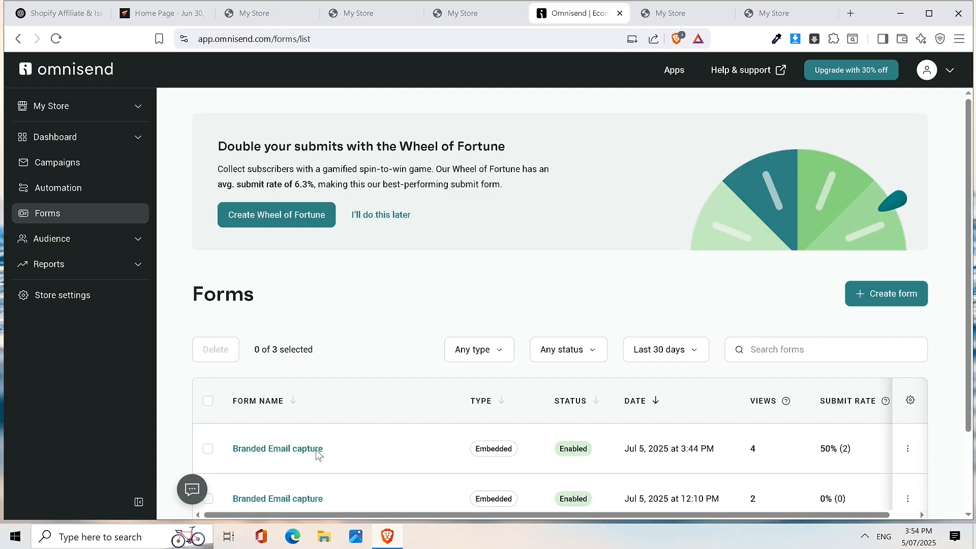
- Copy the Branded Email capture form's embed snippet into the GemPages Embedded Code field
{"action": "left_click", "coordinate": [318, 451]}
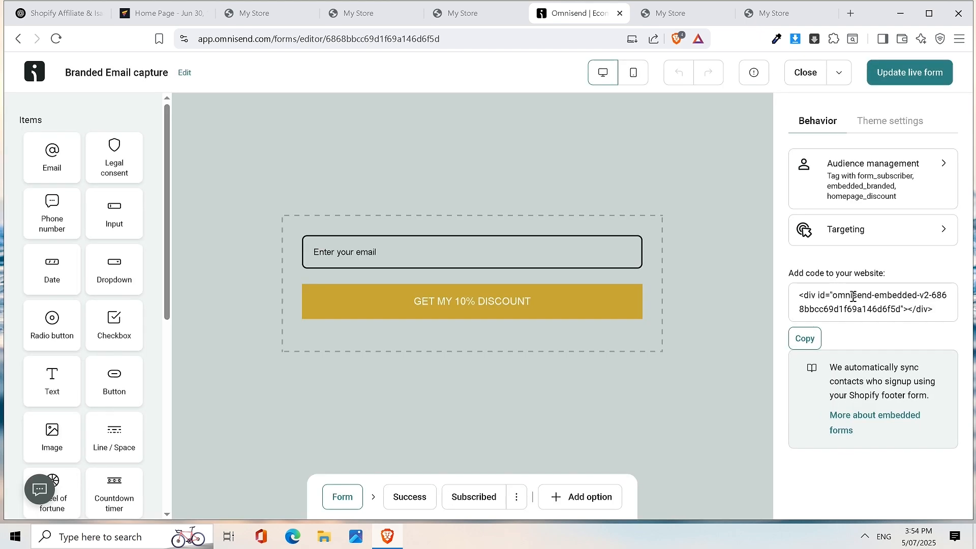
{"action": "left_click_drag", "start_coordinate": [799, 300], "coordinate": [933, 310]}
{"action": "key", "text": "ctrl+c"}
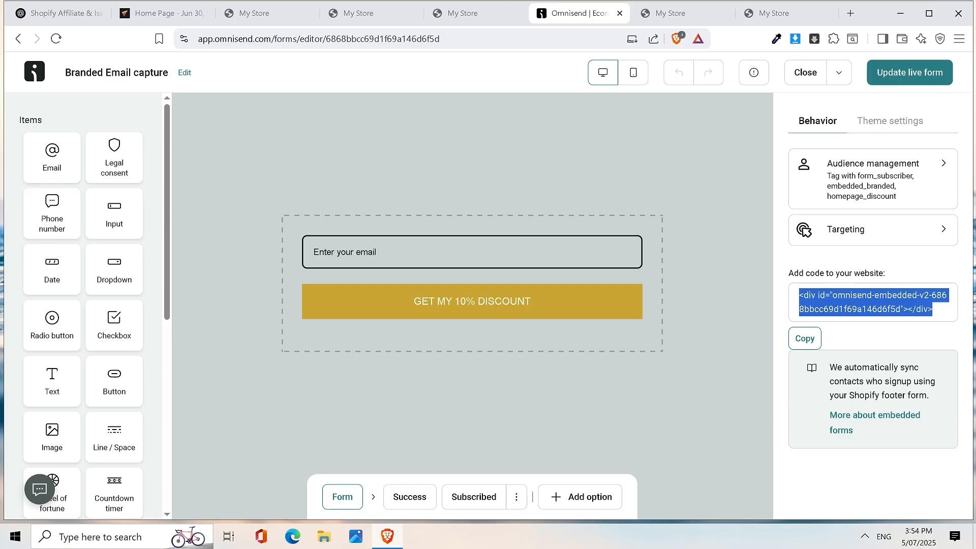
{"action": "left_click", "coordinate": [161, 13]}
{"action": "left_click", "coordinate": [118, 294]}
{"action": "key", "text": "ctrl+v"}
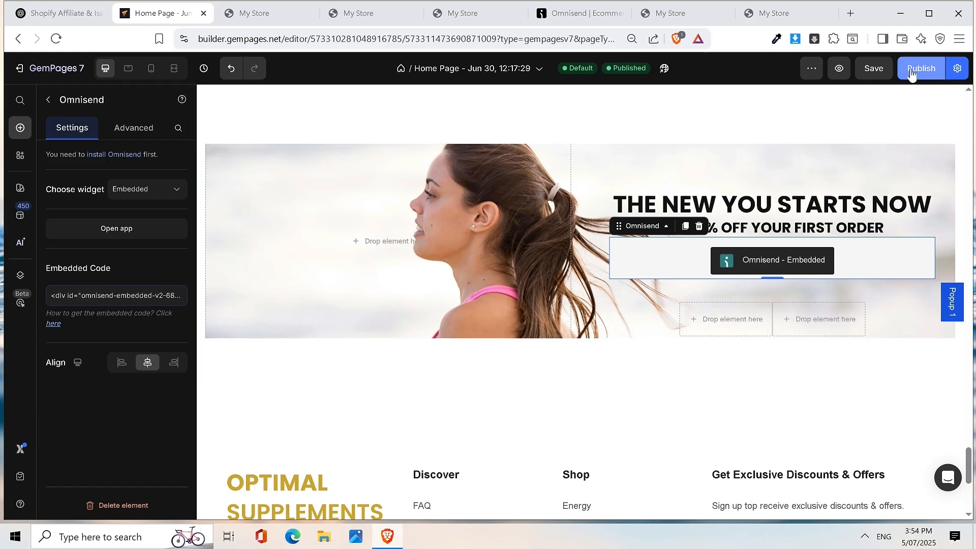
- Publish the updated Home Page and open the live store page from the toast
{"action": "left_click", "coordinate": [875, 68]}
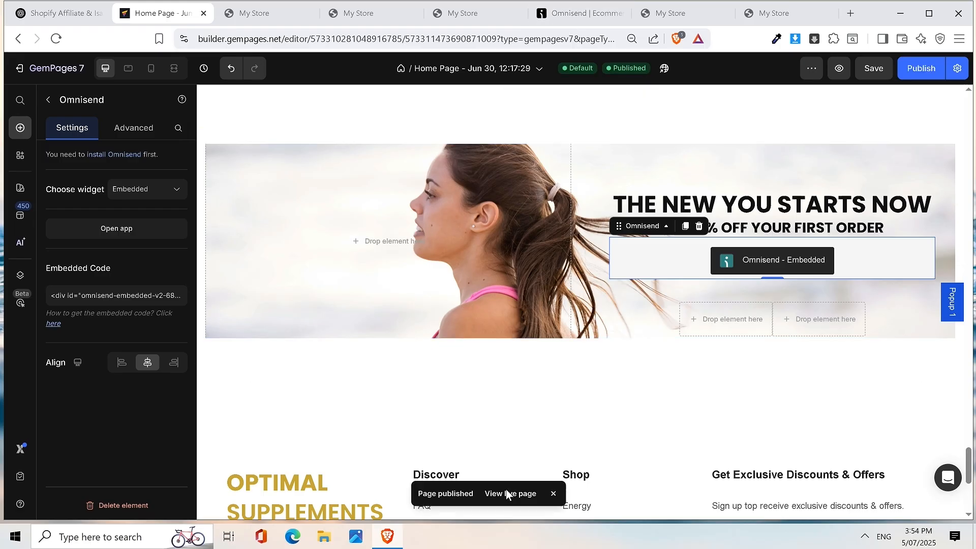
{"action": "left_click", "coordinate": [505, 490]}
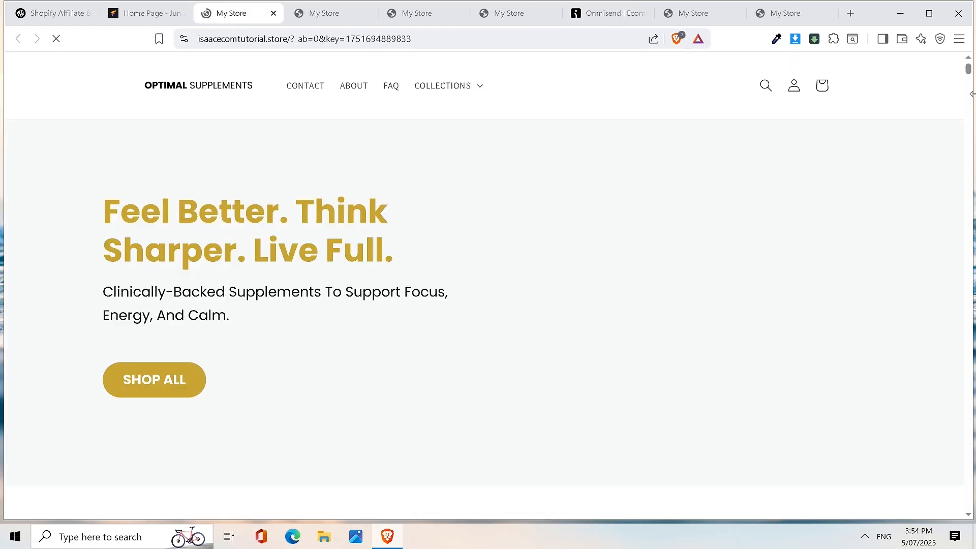
- Check the live banner's email field and GET MY 10% DISCOUNT button, then return to GemPages
{"action": "left_click_drag", "start_coordinate": [969, 82], "coordinate": [974, 469]}
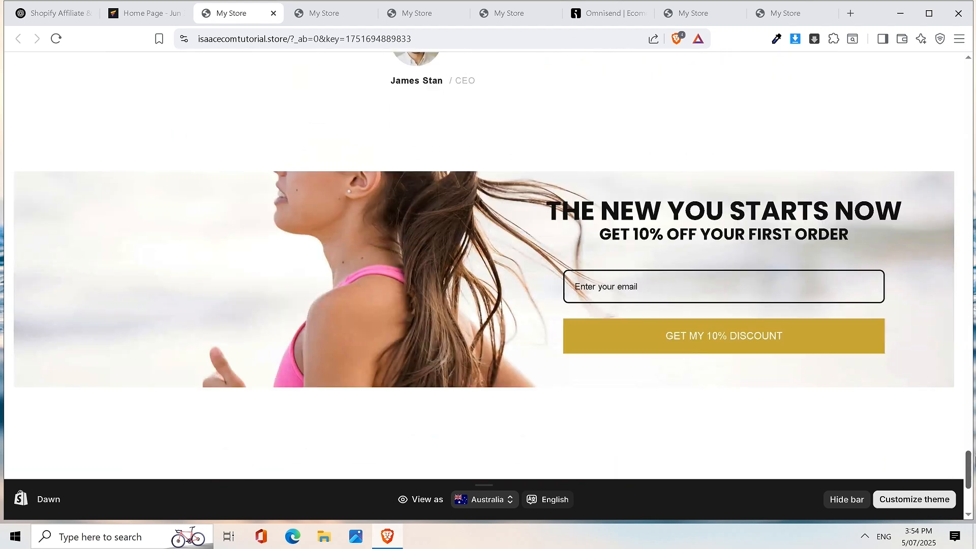
{"action": "left_click_drag", "start_coordinate": [974, 461], "coordinate": [974, 463]}
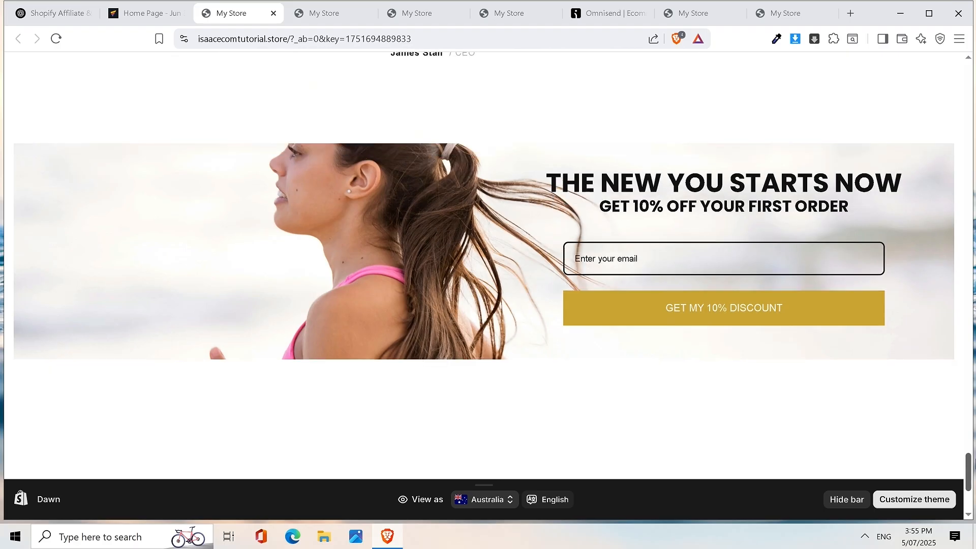
{"action": "mouse_move", "coordinate": [974, 464]}
{"action": "left_mouse_down"}
{"action": "mouse_move", "coordinate": [975, 479]}
{"action": "mouse_move", "coordinate": [975, 454]}
{"action": "left_mouse_up"}
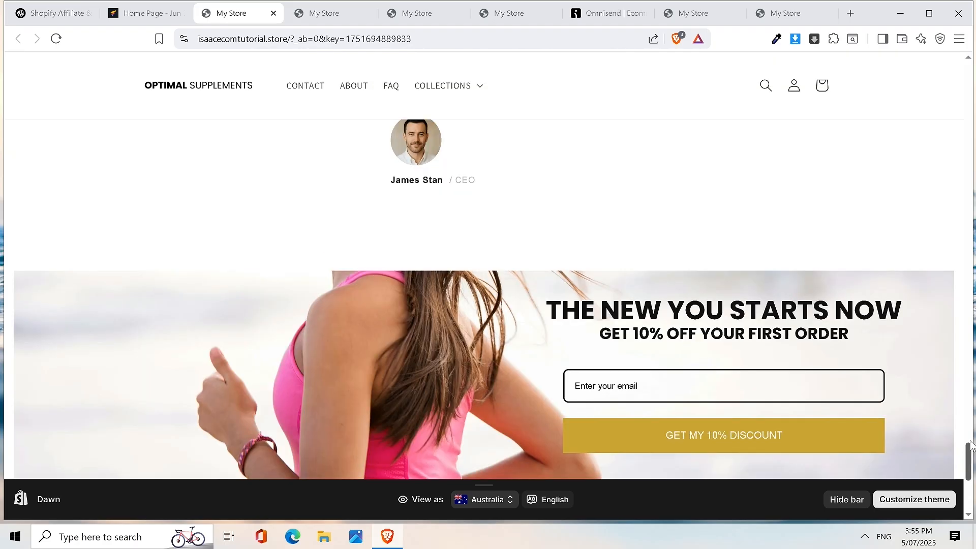
{"action": "left_click", "coordinate": [146, 13]}
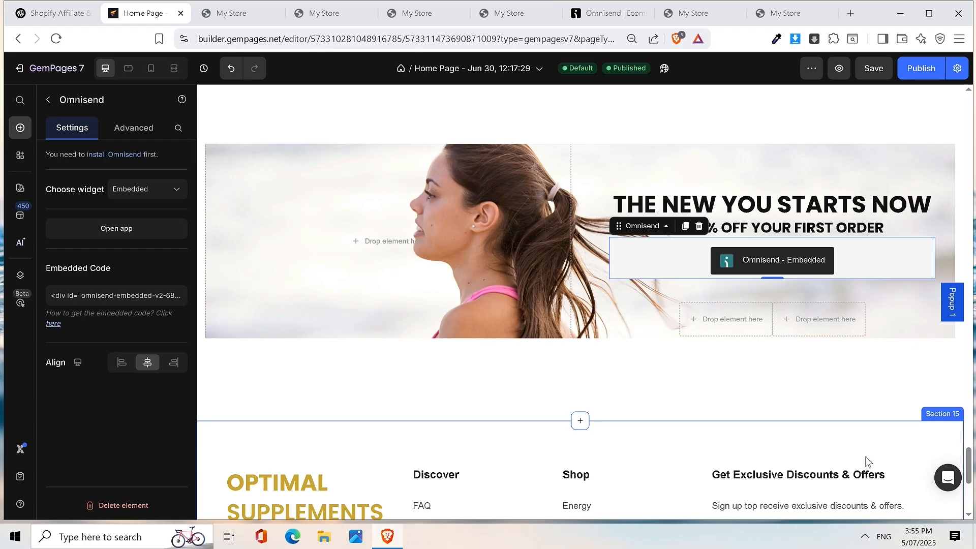
- Recheck the banner's centred Omnisend element on the canvas, then switch to the Omnisend tab
{"action": "scroll", "coordinate": [813, 269], "scroll_direction": "up", "scroll_amount": 10}
{"action": "scroll", "coordinate": [874, 289], "scroll_direction": "down", "scroll_amount": 10}
{"action": "scroll", "coordinate": [772, 228], "scroll_direction": "up", "scroll_amount": 6}
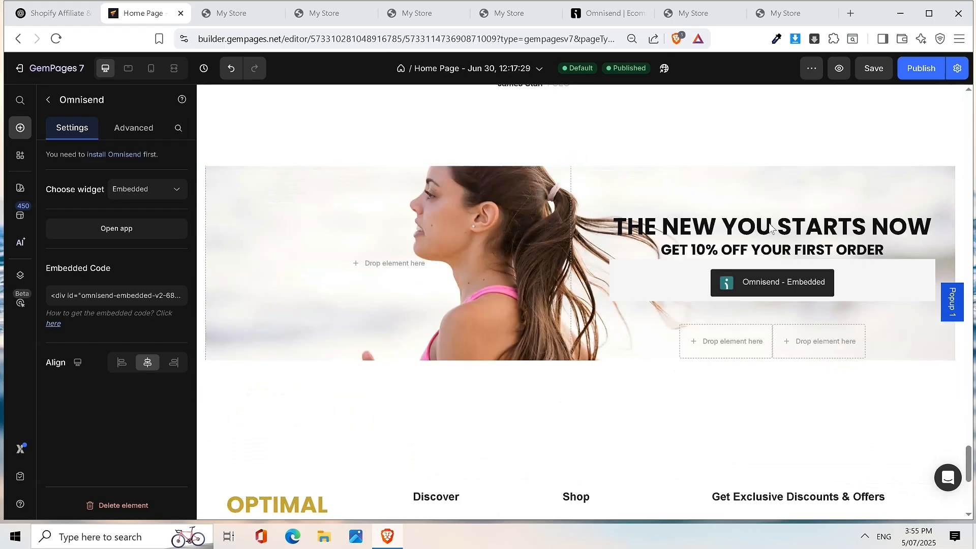
{"action": "left_click", "coordinate": [604, 15]}
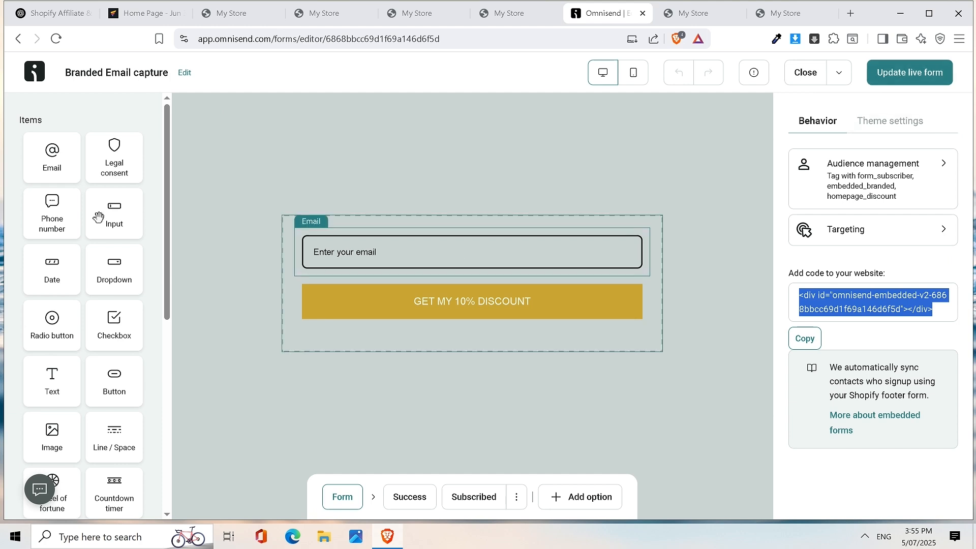
- Create a new Popup form using the 'Email & SMS branded Multi-step welcome discount' template
{"action": "left_click", "coordinate": [31, 77]}
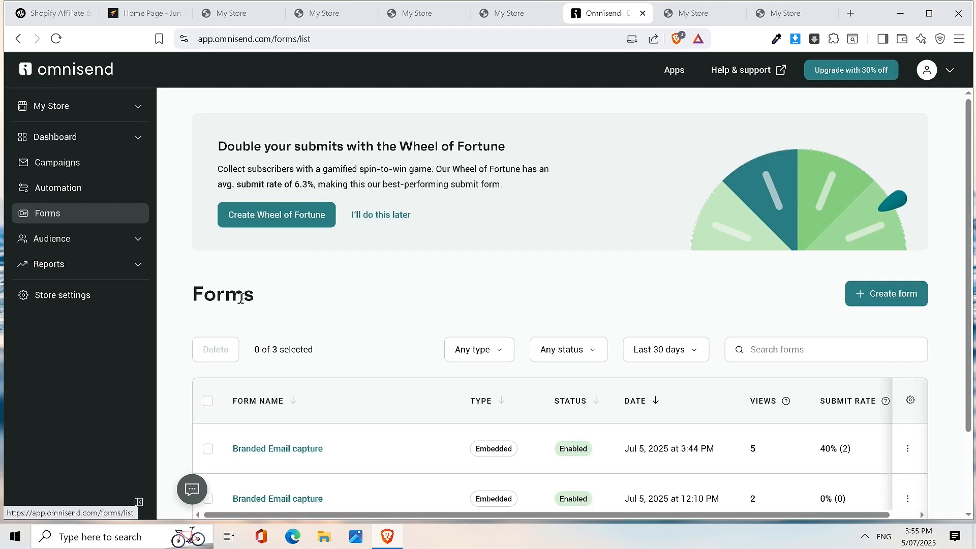
{"action": "left_click", "coordinate": [872, 294]}
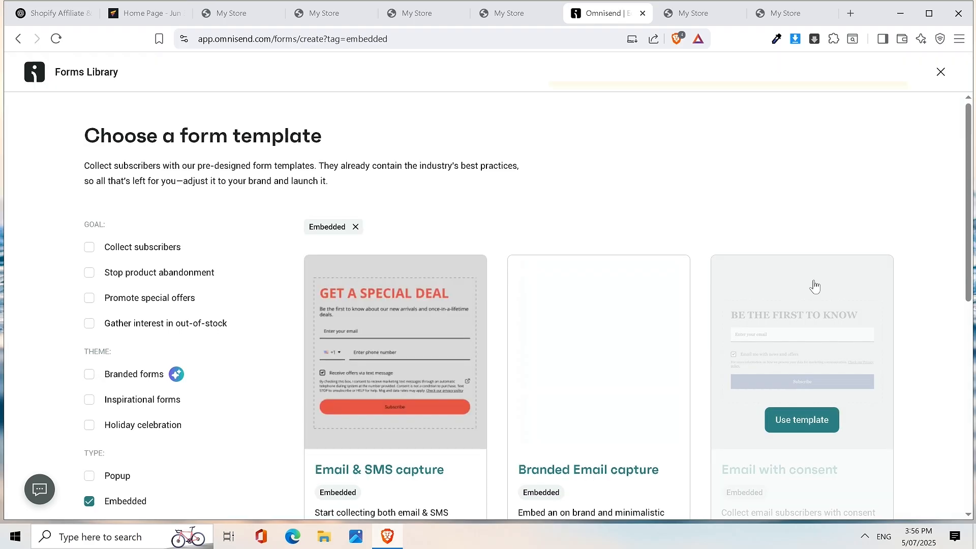
{"action": "scroll", "coordinate": [237, 353], "scroll_direction": "down", "scroll_amount": 2}
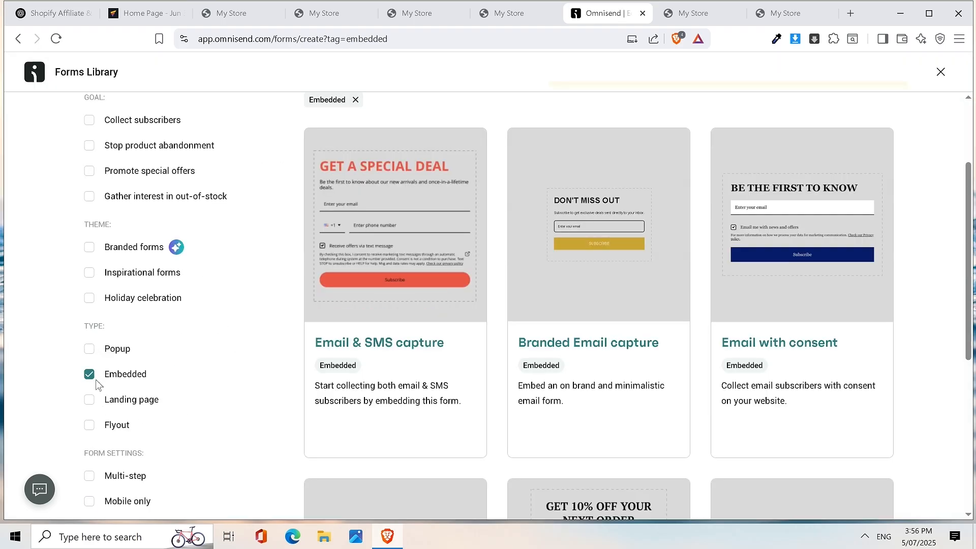
{"action": "left_click", "coordinate": [89, 349]}
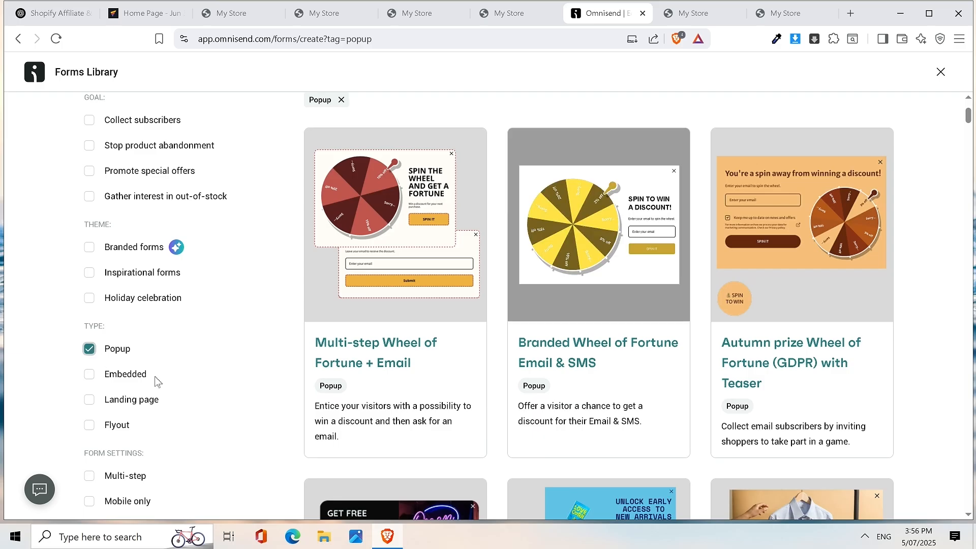
{"action": "scroll", "coordinate": [838, 193], "scroll_direction": "down", "scroll_amount": 10}
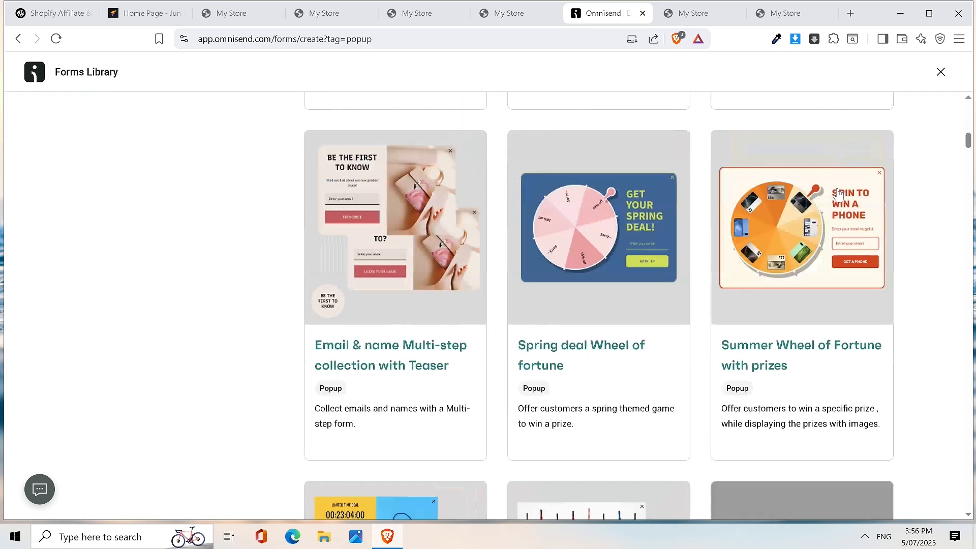
{"action": "scroll", "coordinate": [838, 193], "scroll_direction": "down", "scroll_amount": 6}
{"action": "scroll", "coordinate": [836, 196], "scroll_direction": "up", "scroll_amount": 1}
{"action": "scroll", "coordinate": [926, 192], "scroll_direction": "down", "scroll_amount": 1}
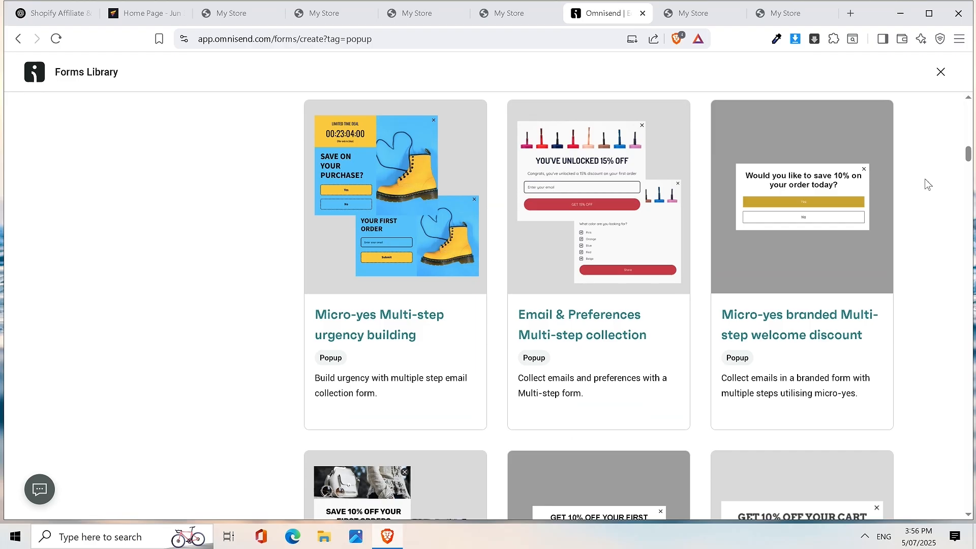
{"action": "scroll", "coordinate": [926, 173], "scroll_direction": "down", "scroll_amount": 5}
{"action": "mouse_move", "coordinate": [686, 224]}
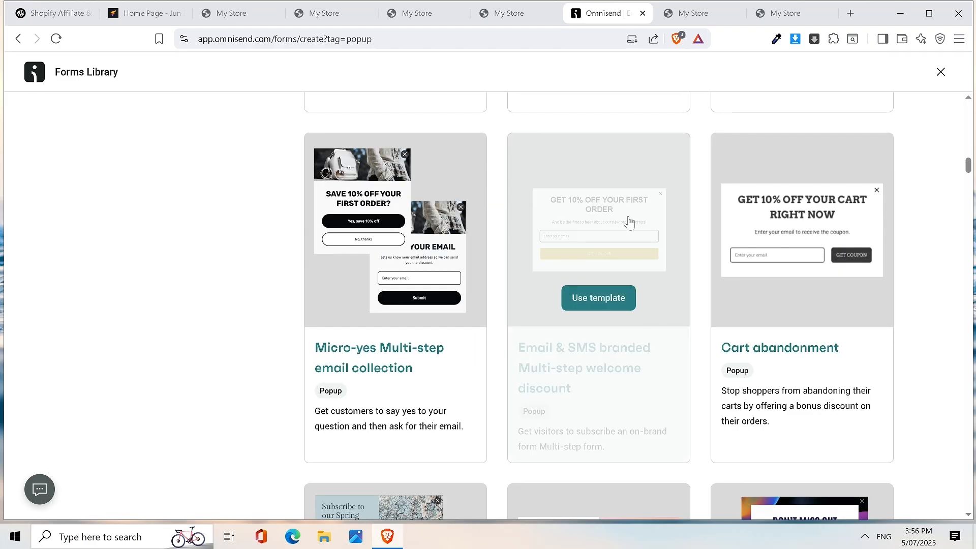
{"action": "left_click", "coordinate": [606, 304]}
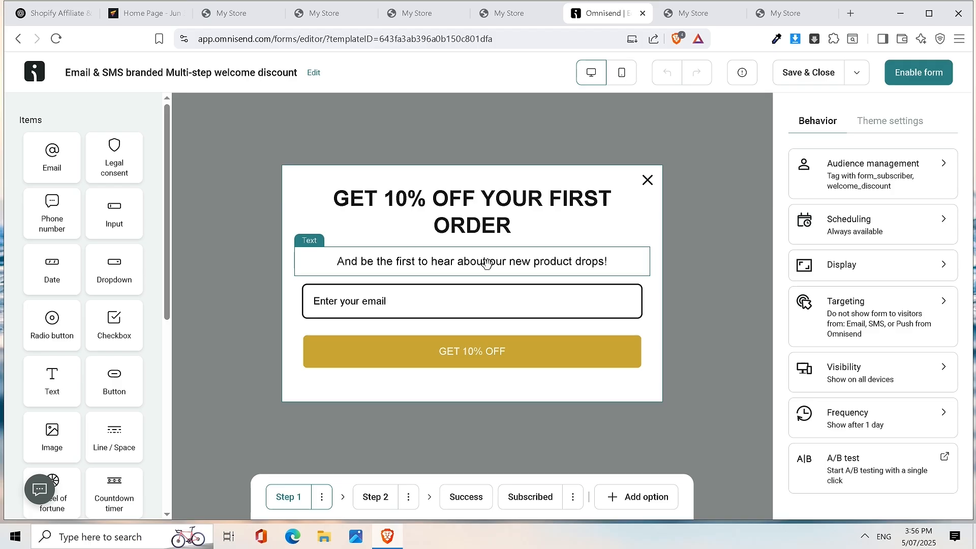
- Rewrite the popup subtext to 'And ongoing exclusive deals & offers.'
{"action": "left_click", "coordinate": [507, 266]}
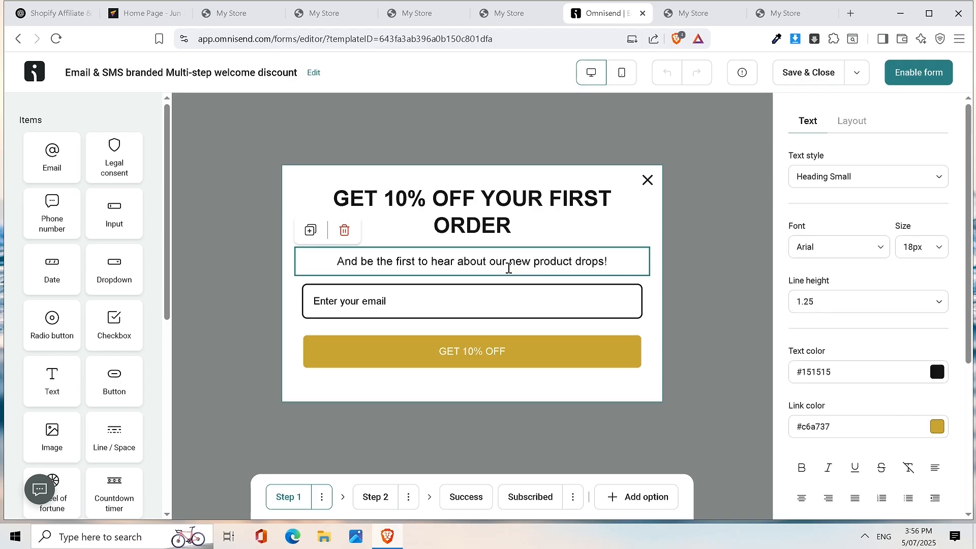
{"action": "triple_click", "coordinate": [447, 262]}
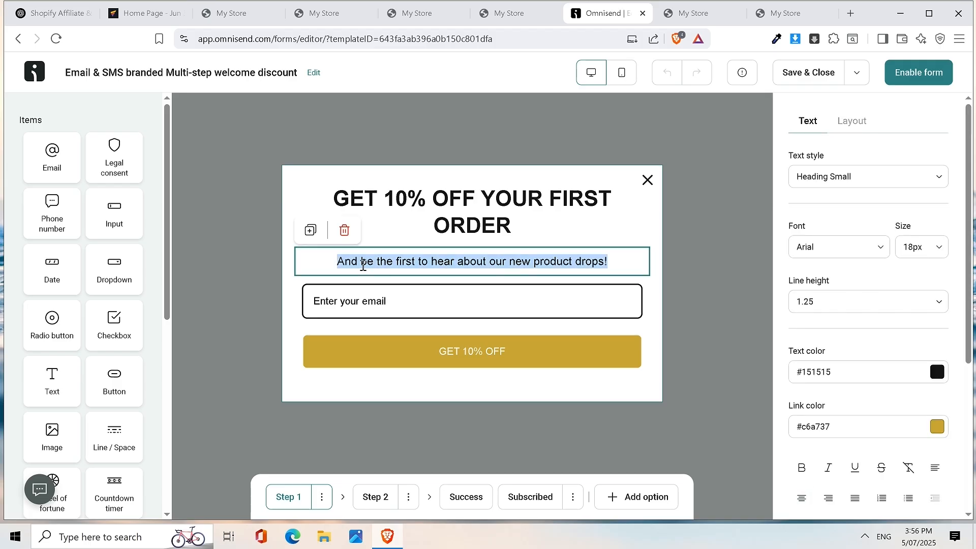
{"action": "left_click_drag", "start_coordinate": [361, 262], "coordinate": [640, 259]}
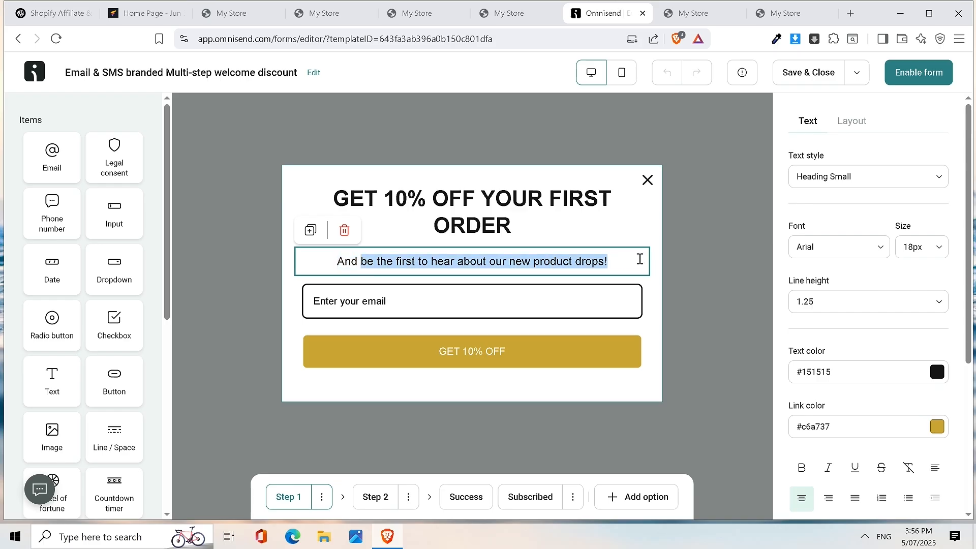
{"action": "type", "text": "ongoing"}
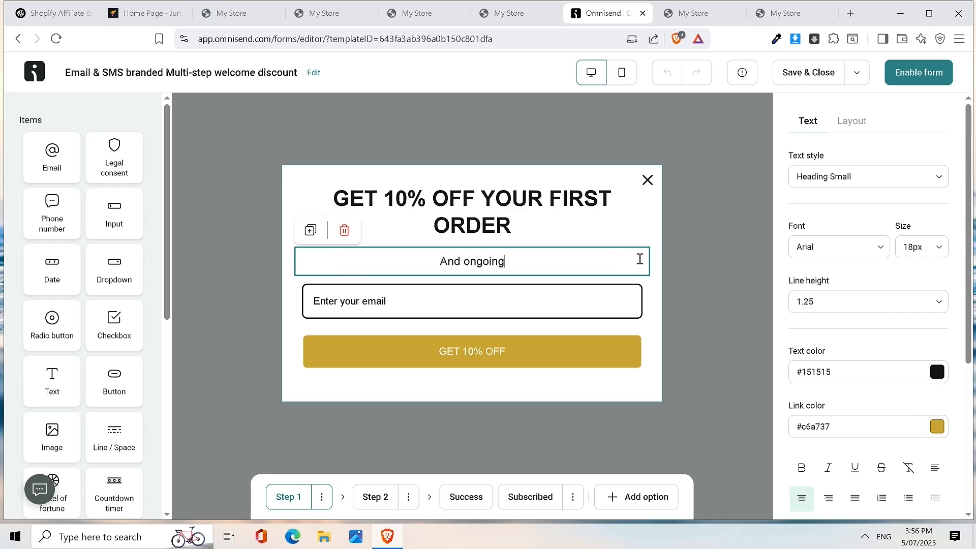
{"action": "type", "text": " ex"}
{"action": "key", "text": "BackSpace"}
{"action": "key", "text": "BackSpace"}
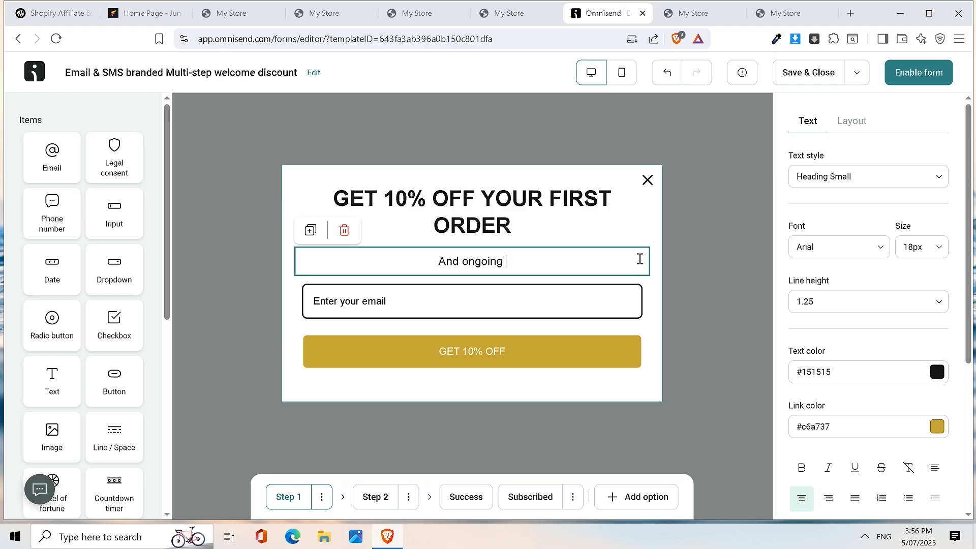
{"action": "key", "text": "BackSpace"}
{"action": "key", "text": "BackSpace"}
{"action": "key", "text": "BackSpace"}
{"action": "key", "text": "BackSpace"}
{"action": "key", "text": "BackSpace"}
{"action": "key", "text": "BackSpace"}
{"action": "key", "text": "BackSpace"}
{"action": "key", "text": "BackSpace"}
{"action": "type", "text": "ongoing exclusive deals & offers."}
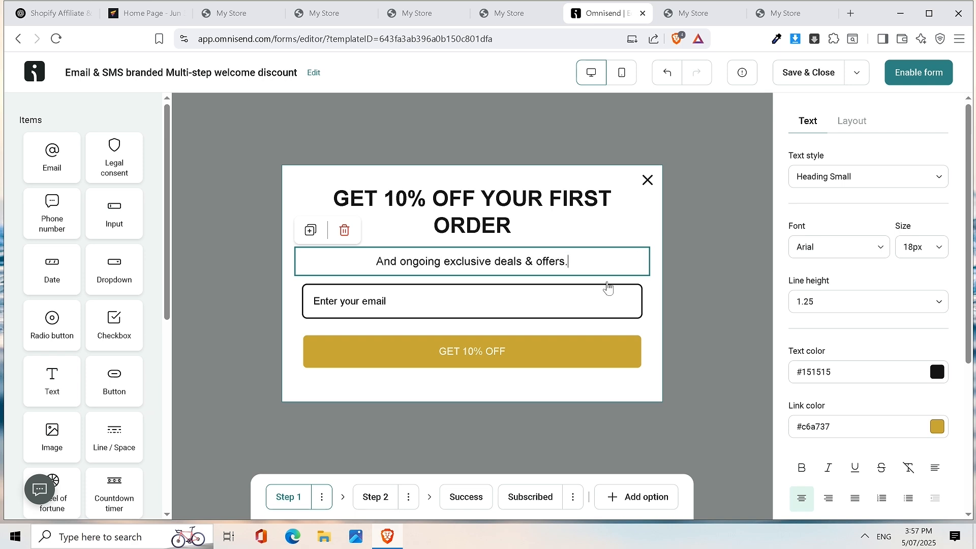
- Edit the GET 10% OFF button's label text, then deselect the button
{"action": "left_click", "coordinate": [549, 356]}
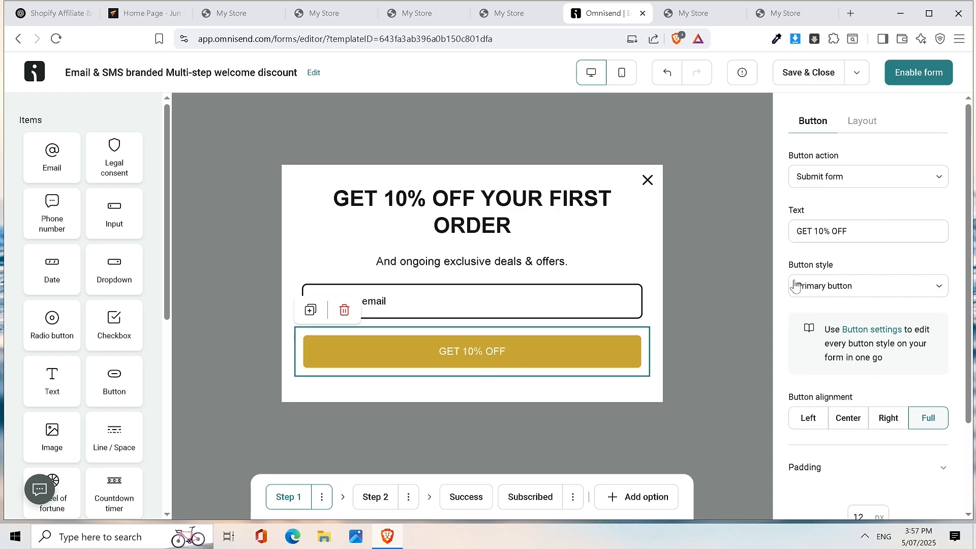
{"action": "left_click", "coordinate": [815, 232]}
{"action": "type", "text": "my"}
{"action": "key", "text": "BackSpace"}
{"action": "key", "text": "BackSpace"}
{"action": "key", "text": "BackSpace"}
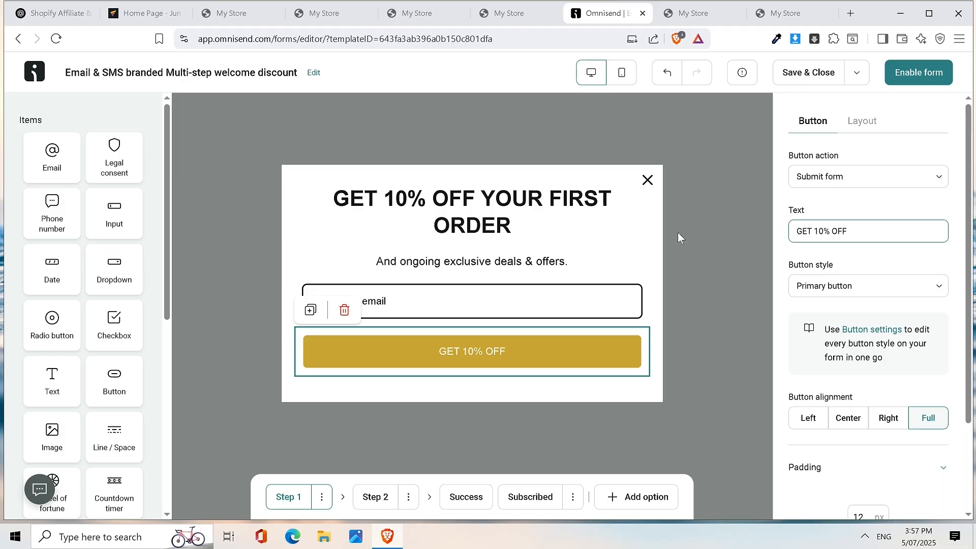
{"action": "left_click", "coordinate": [673, 223]}
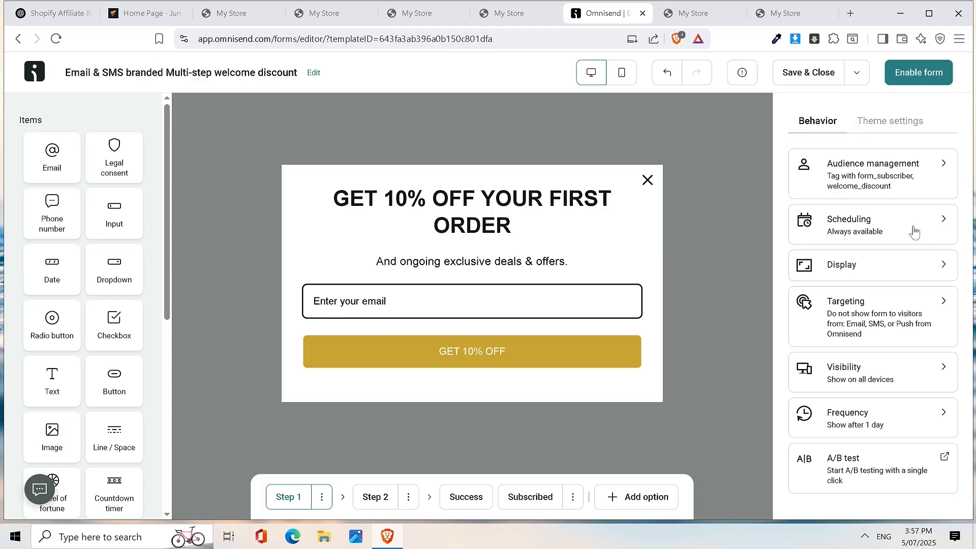
{"action": "left_click", "coordinate": [914, 232]}
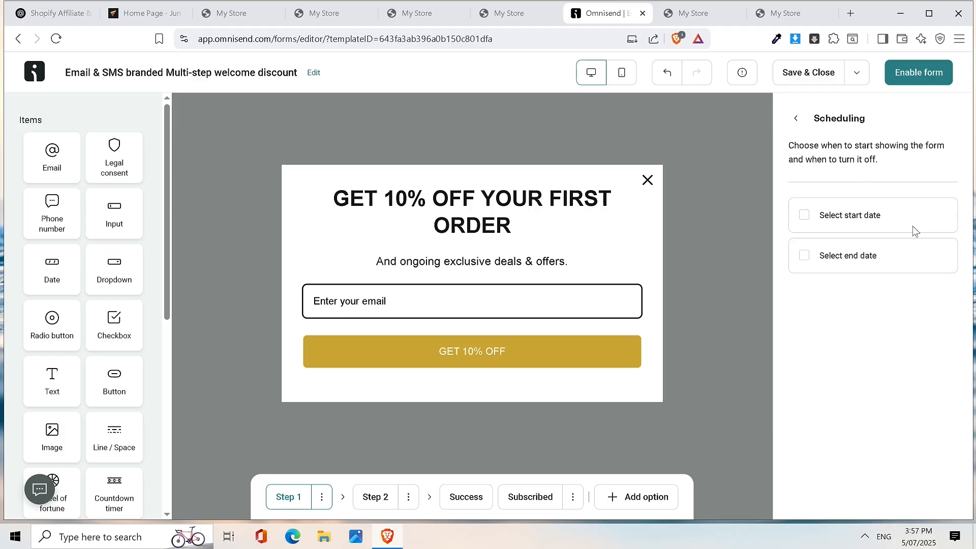
{"action": "left_click", "coordinate": [796, 119]}
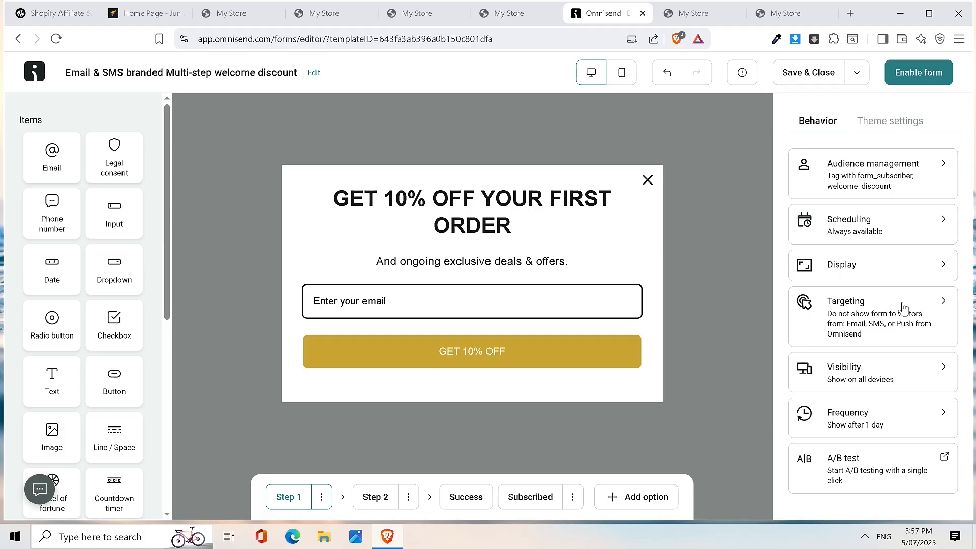
{"action": "left_click", "coordinate": [902, 316]}
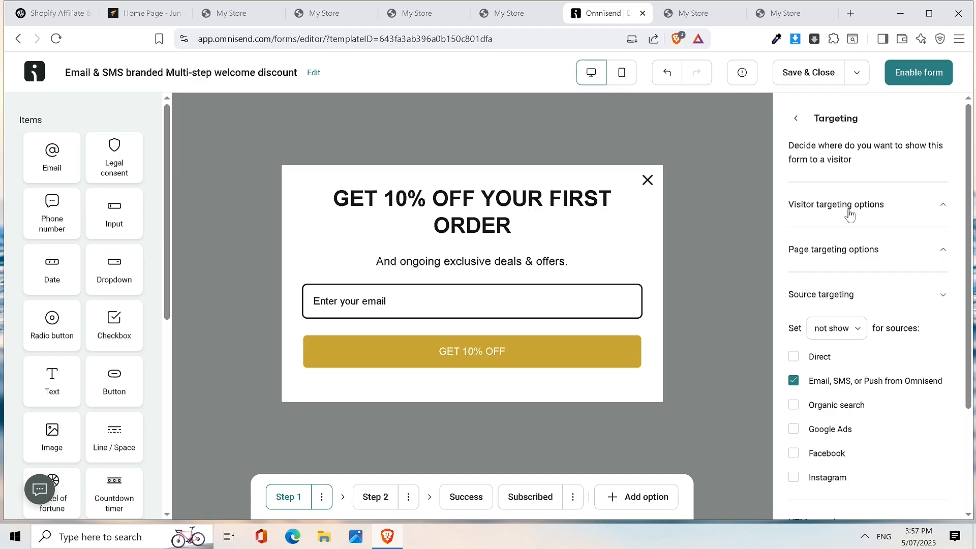
{"action": "left_click", "coordinate": [911, 211]}
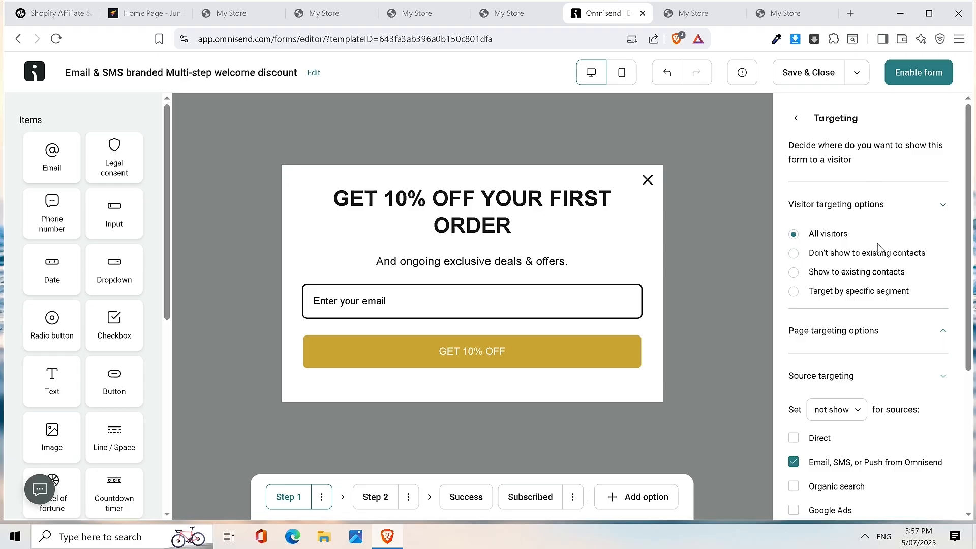
{"action": "scroll", "coordinate": [924, 235], "scroll_direction": "down", "scroll_amount": 1}
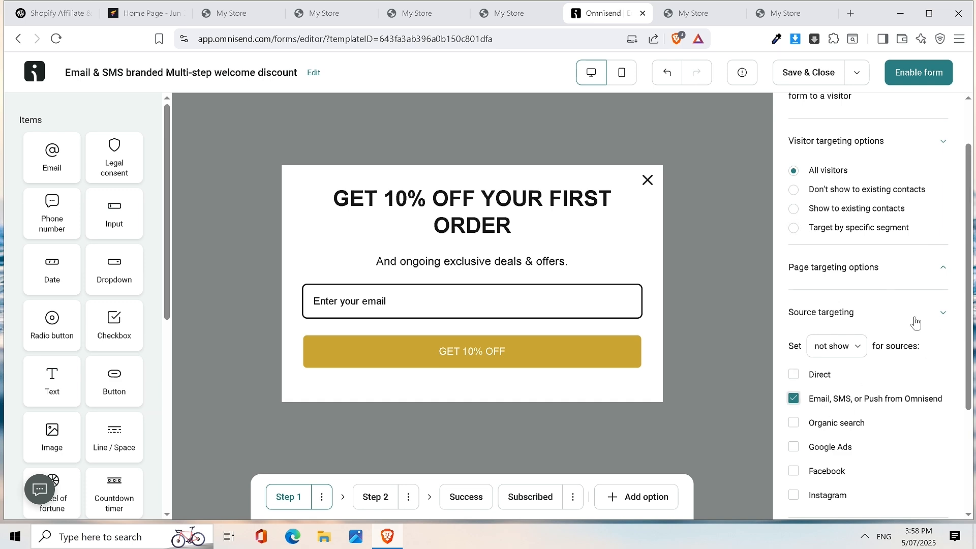
{"action": "scroll", "coordinate": [915, 323], "scroll_direction": "down", "scroll_amount": 3}
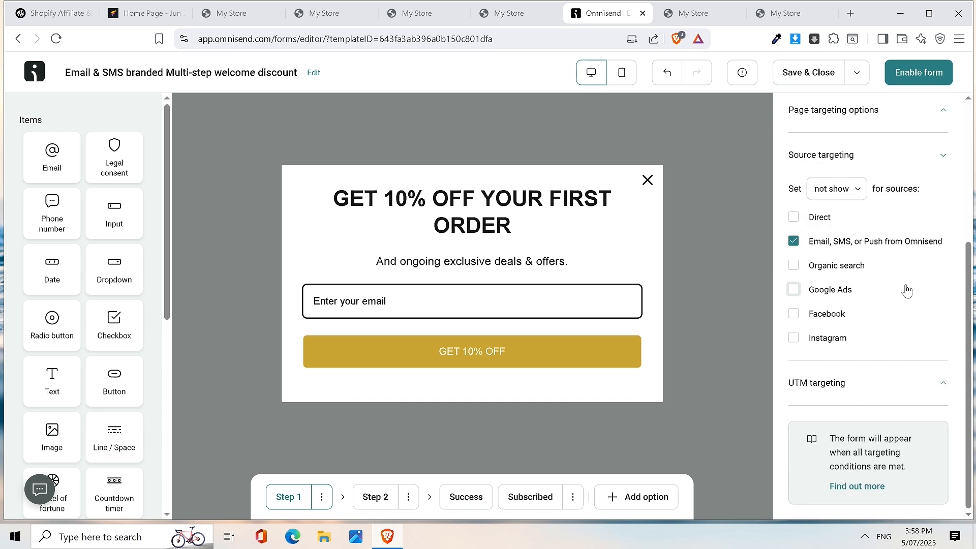
{"action": "scroll", "coordinate": [924, 318], "scroll_direction": "up", "scroll_amount": 4}
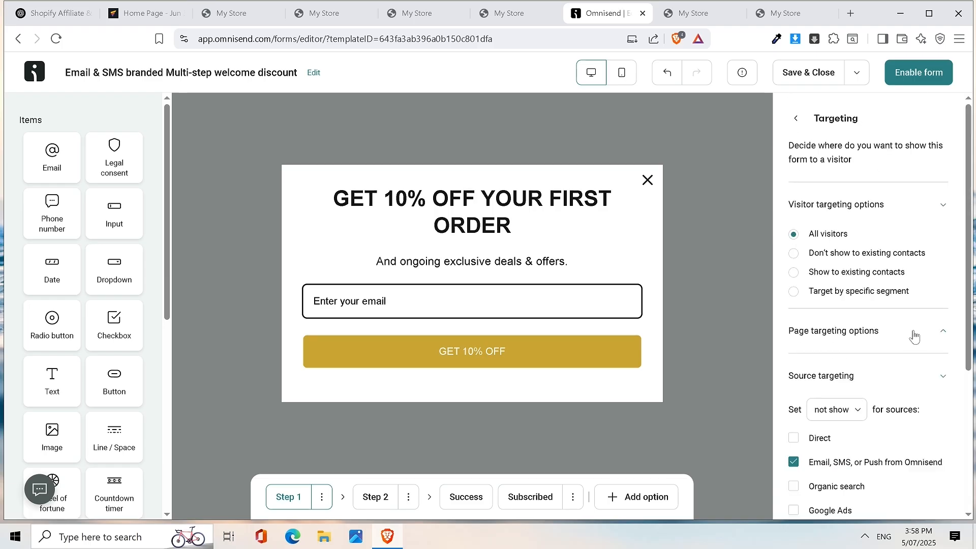
{"action": "left_click", "coordinate": [913, 334]}
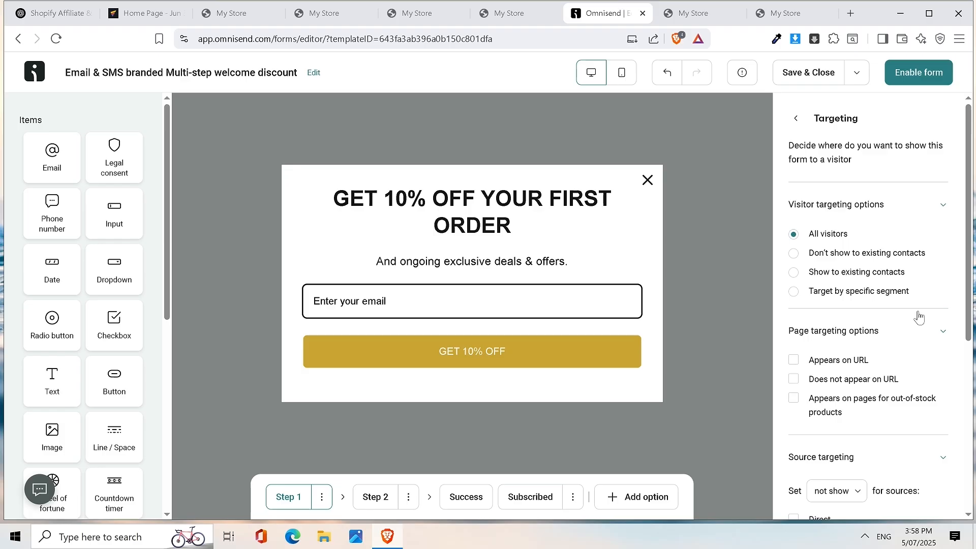
{"action": "left_click", "coordinate": [796, 119]}
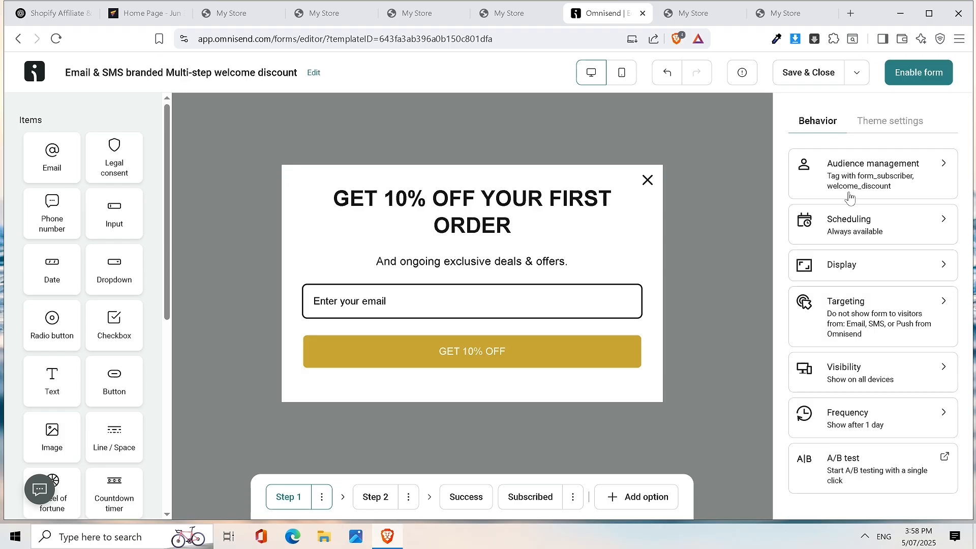
{"action": "left_click", "coordinate": [883, 370]}
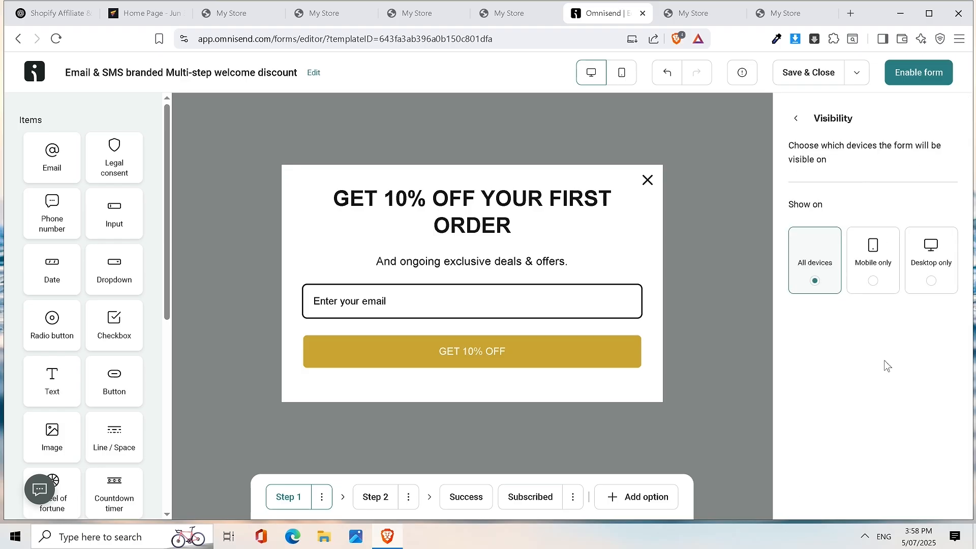
{"action": "left_click", "coordinate": [795, 119]}
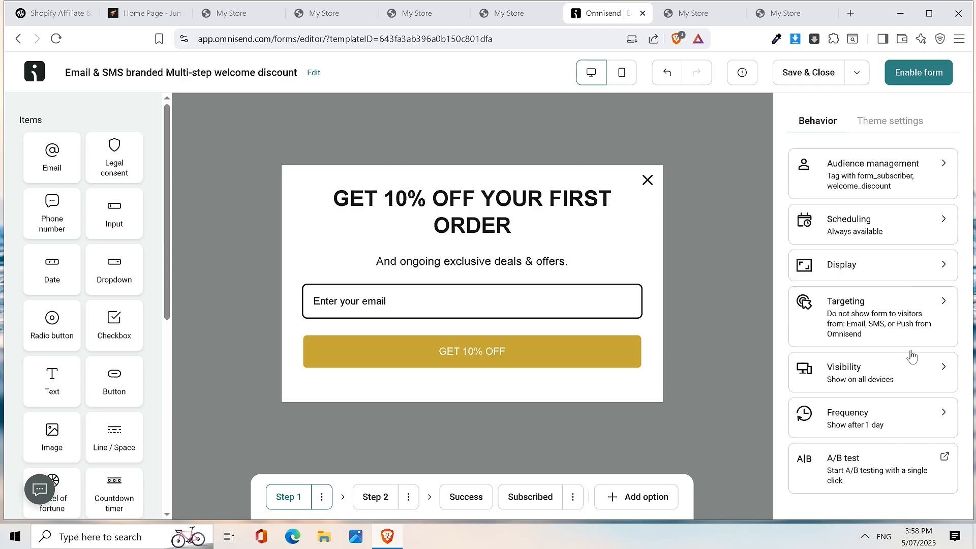
{"action": "left_click", "coordinate": [898, 421]}
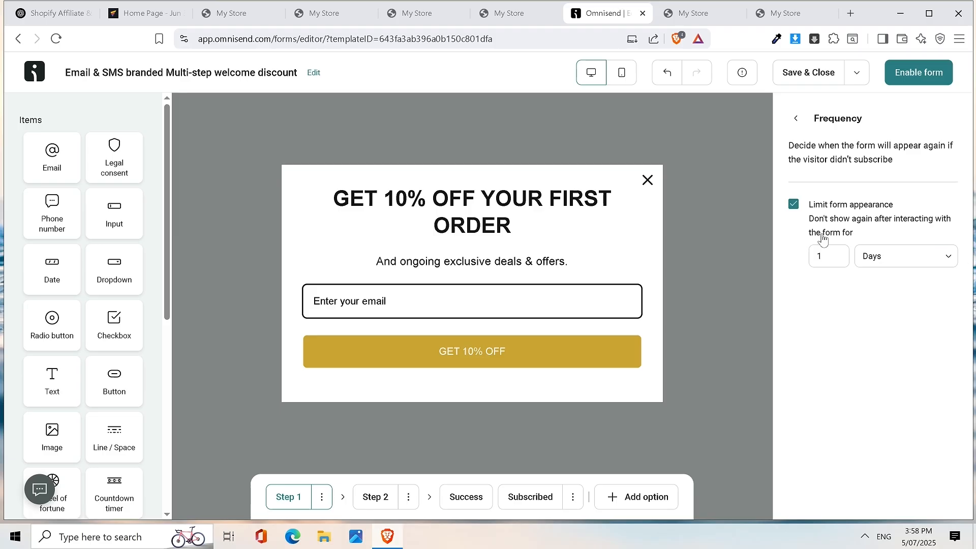
{"action": "left_click", "coordinate": [795, 120]}
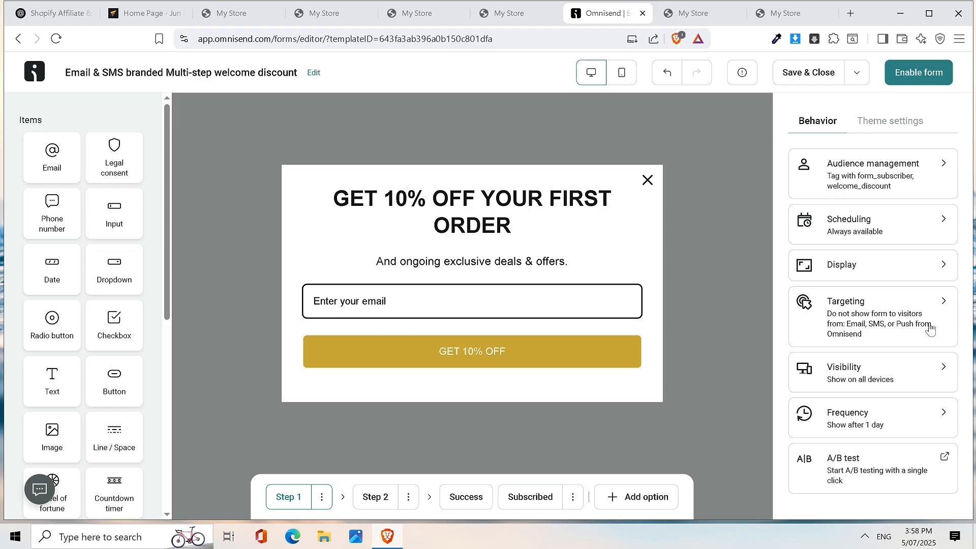
{"action": "left_click", "coordinate": [891, 121]}
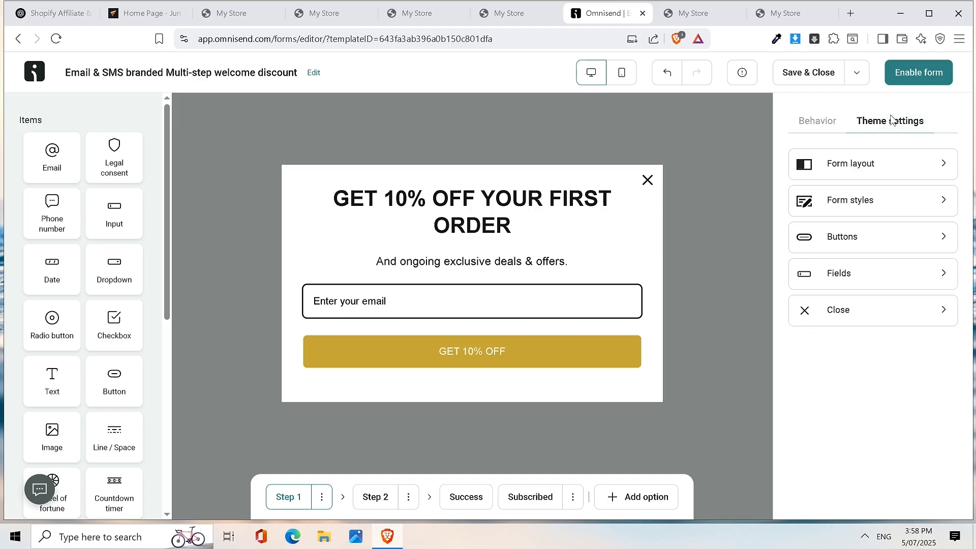
{"action": "left_click", "coordinate": [818, 121]}
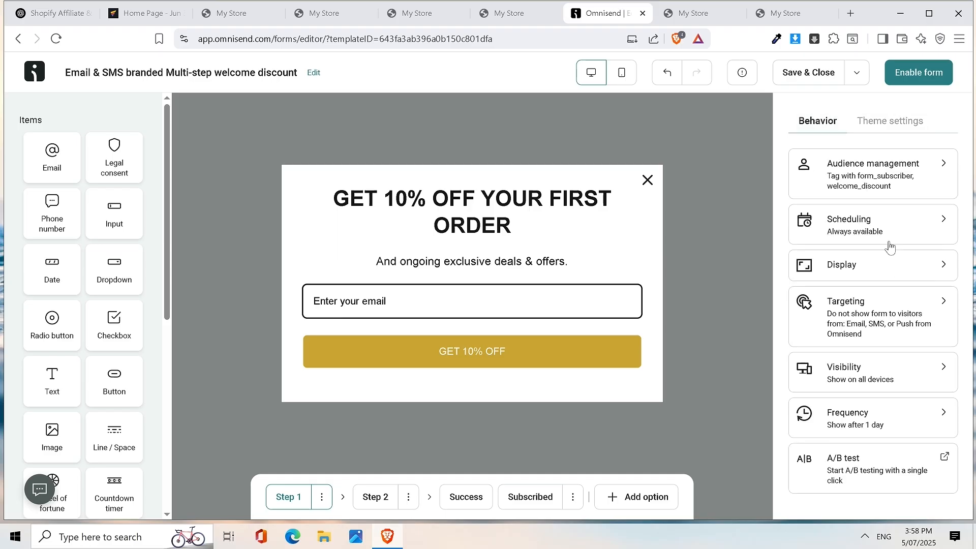
- Add the homepage_discount tag to the form's subscribers, then open the Display rules card
{"action": "left_click", "coordinate": [871, 179]}
{"action": "left_click", "coordinate": [833, 252]}
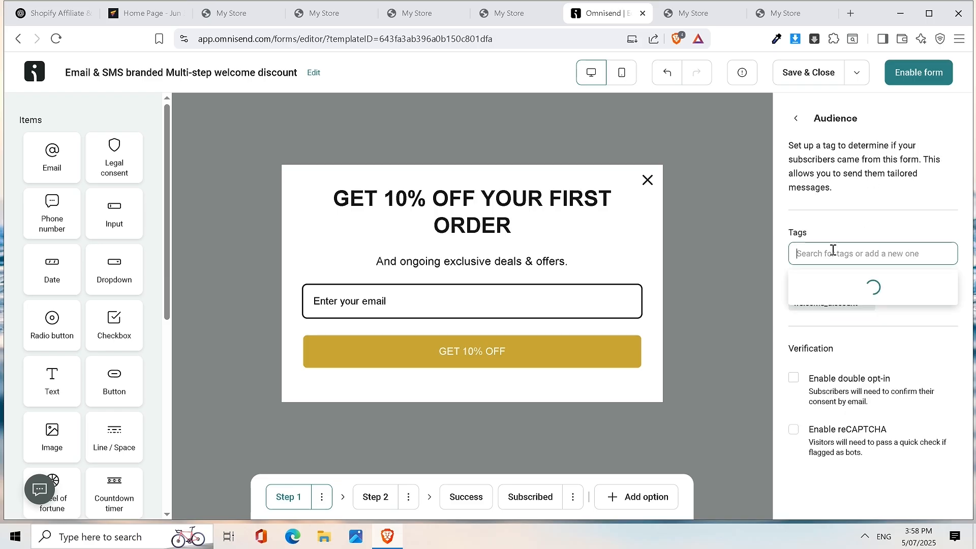
{"action": "left_click", "coordinate": [893, 402]}
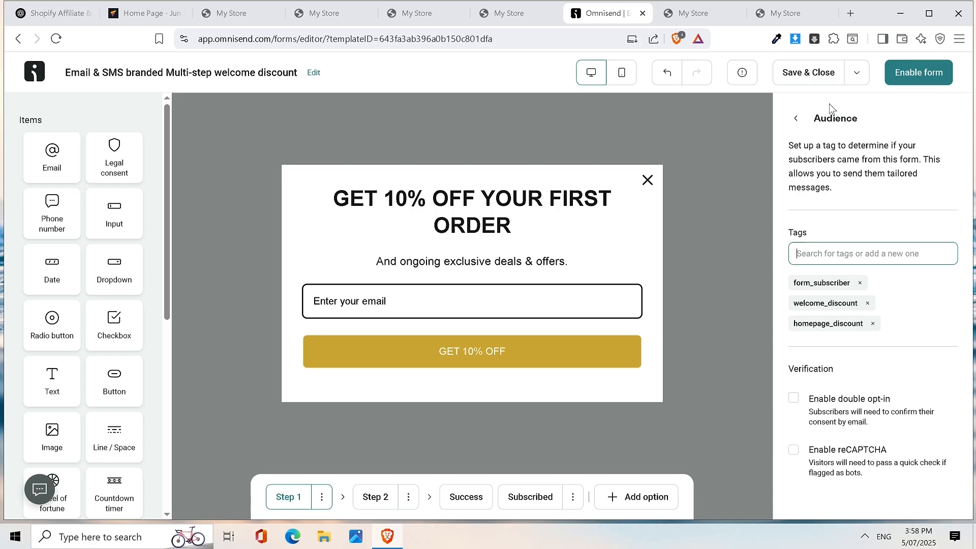
{"action": "left_click", "coordinate": [797, 119]}
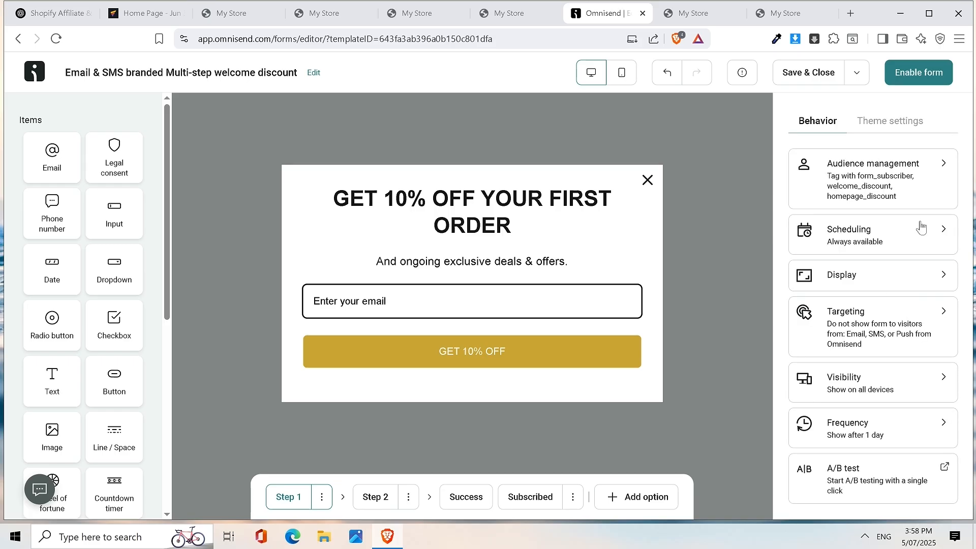
{"action": "left_click", "coordinate": [900, 284]}
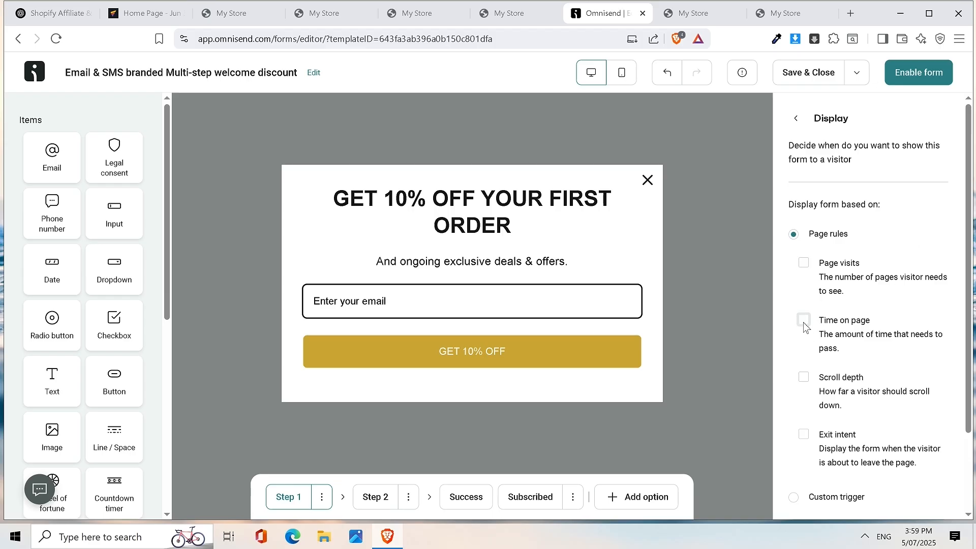
- Show the form once visitors scroll 50% down the page
{"action": "left_click", "coordinate": [803, 378]}
{"action": "left_click", "coordinate": [845, 427]}
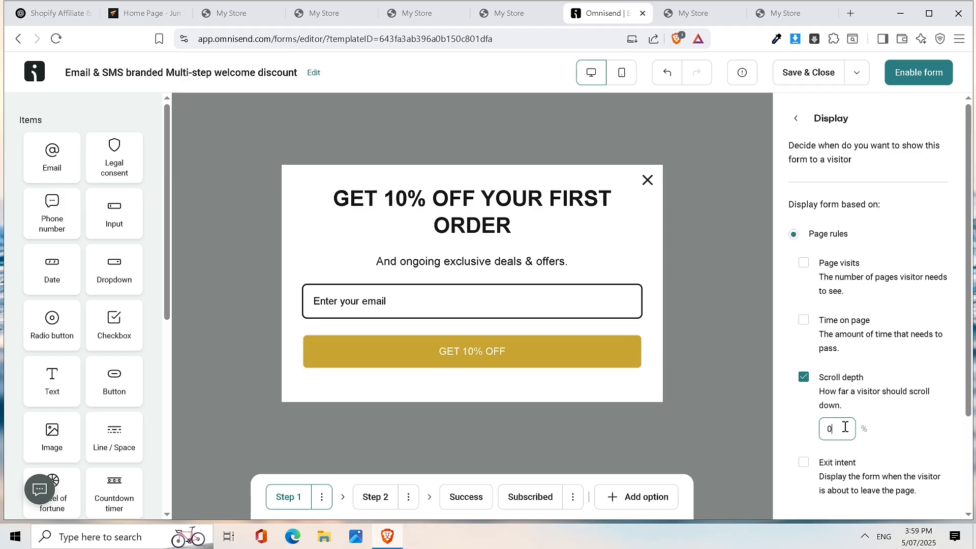
{"action": "type", "text": "50"}
{"action": "left_click_drag", "start_coordinate": [845, 427], "coordinate": [811, 438]}
{"action": "type", "text": "50"}
- Also show it after 120 seconds on the page, and turn off the page visits rule
{"action": "left_click", "coordinate": [915, 337]}
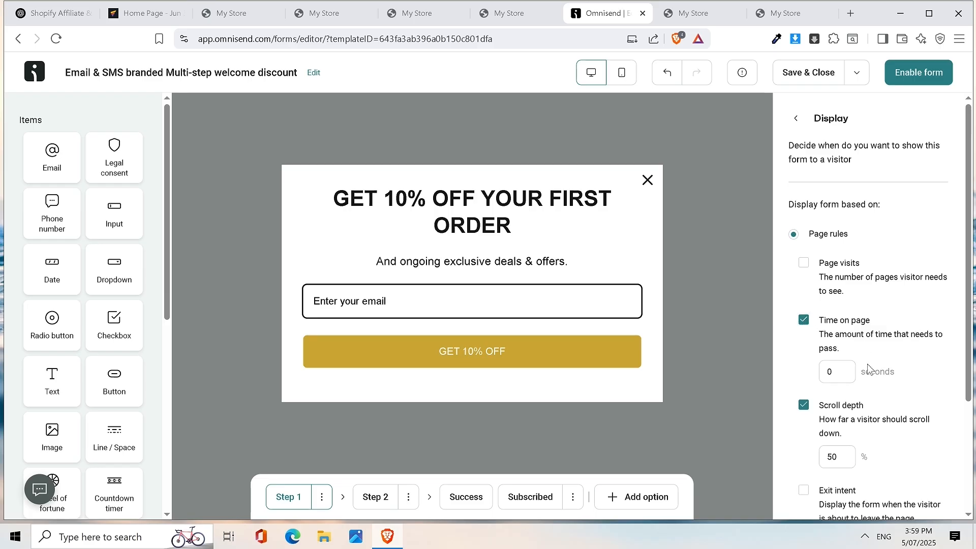
{"action": "left_click", "coordinate": [839, 372]}
{"action": "type", "text": "120"}
{"action": "key", "text": "BackSpace"}
{"action": "key", "text": "BackSpace"}
{"action": "key", "text": "BackSpace"}
{"action": "key", "text": "BackSpace"}
{"action": "type", "text": "120"}
{"action": "left_click", "coordinate": [804, 262]}
{"action": "scroll", "coordinate": [905, 328], "scroll_direction": "down", "scroll_amount": 2}
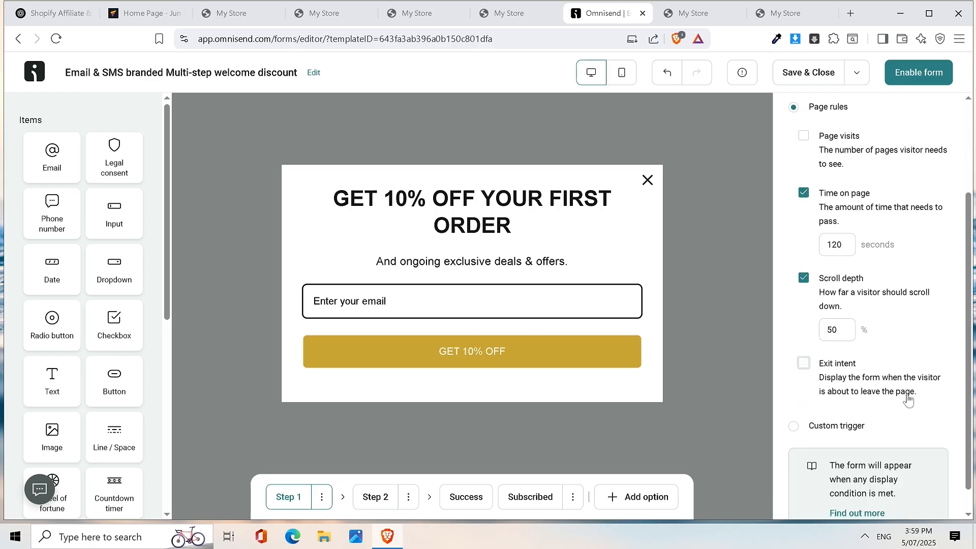
{"action": "scroll", "coordinate": [908, 400], "scroll_direction": "down", "scroll_amount": 1}
{"action": "scroll", "coordinate": [909, 400], "scroll_direction": "up", "scroll_amount": 3}
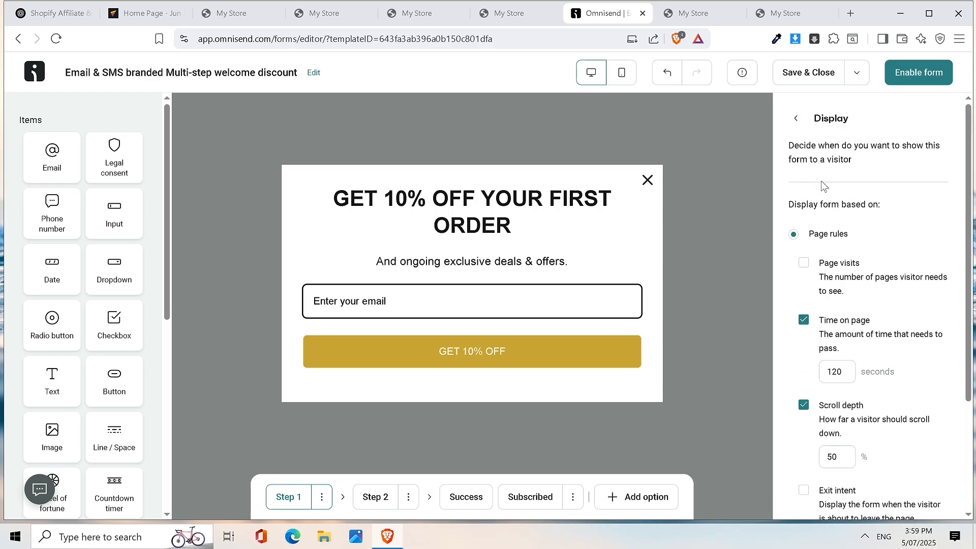
- Enable the popup form
{"action": "left_click", "coordinate": [796, 119]}
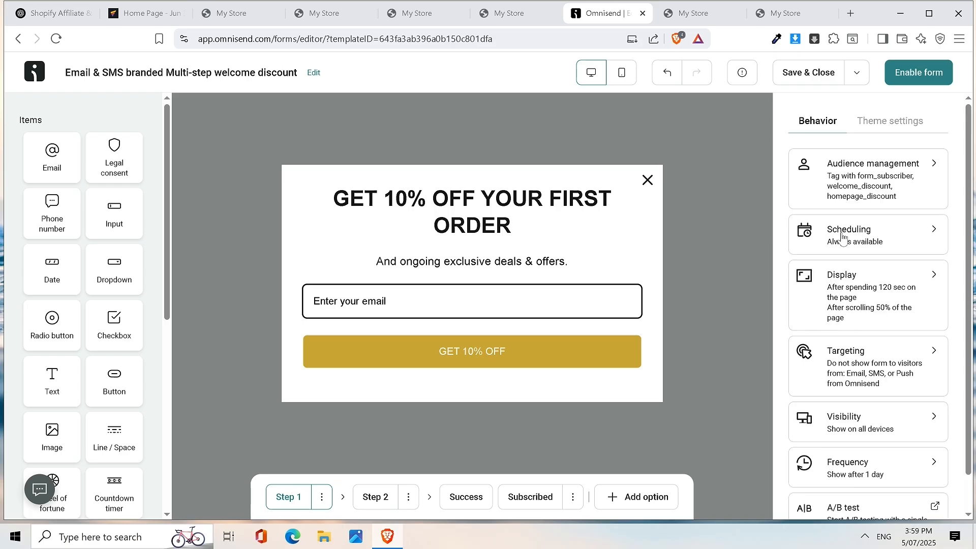
{"action": "scroll", "coordinate": [872, 319], "scroll_direction": "down", "scroll_amount": 1}
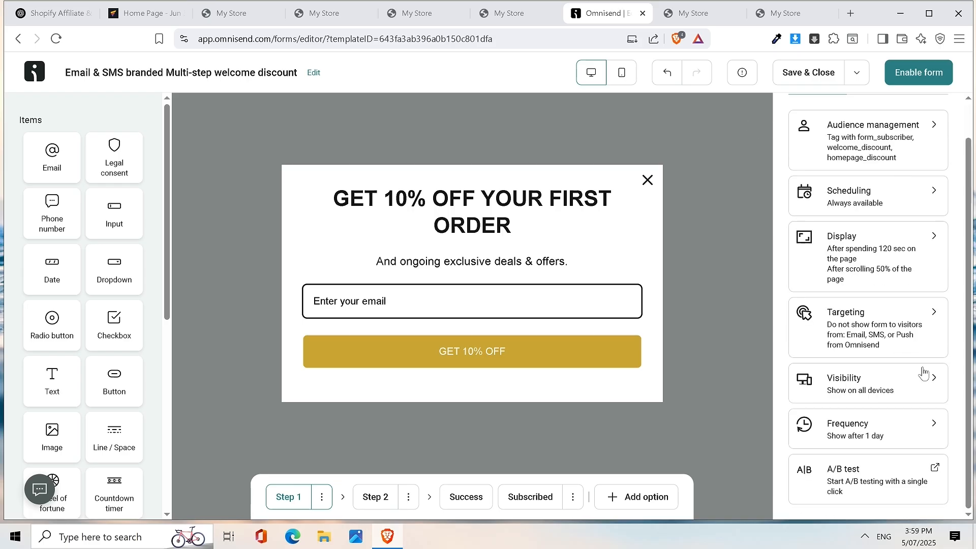
{"action": "scroll", "coordinate": [912, 446], "scroll_direction": "up", "scroll_amount": 1}
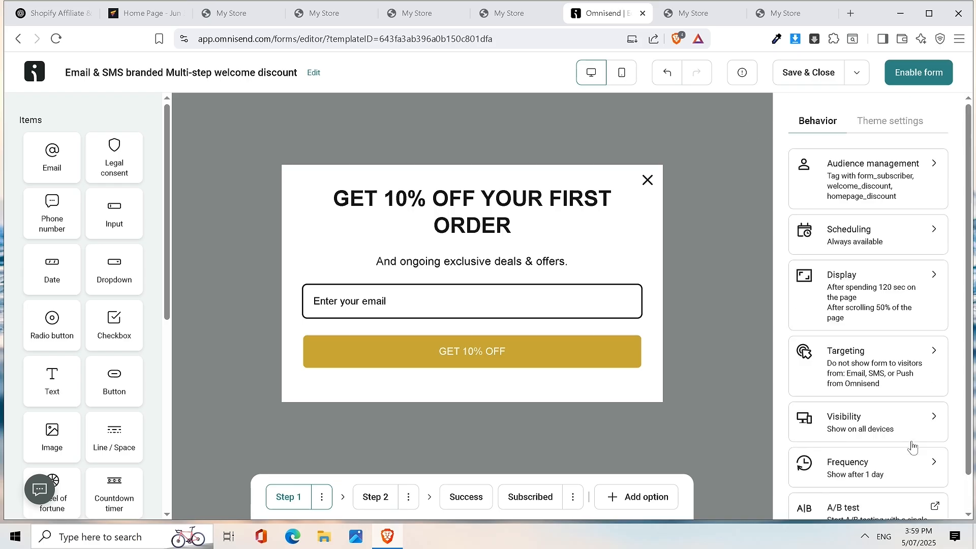
{"action": "left_click", "coordinate": [909, 76]}
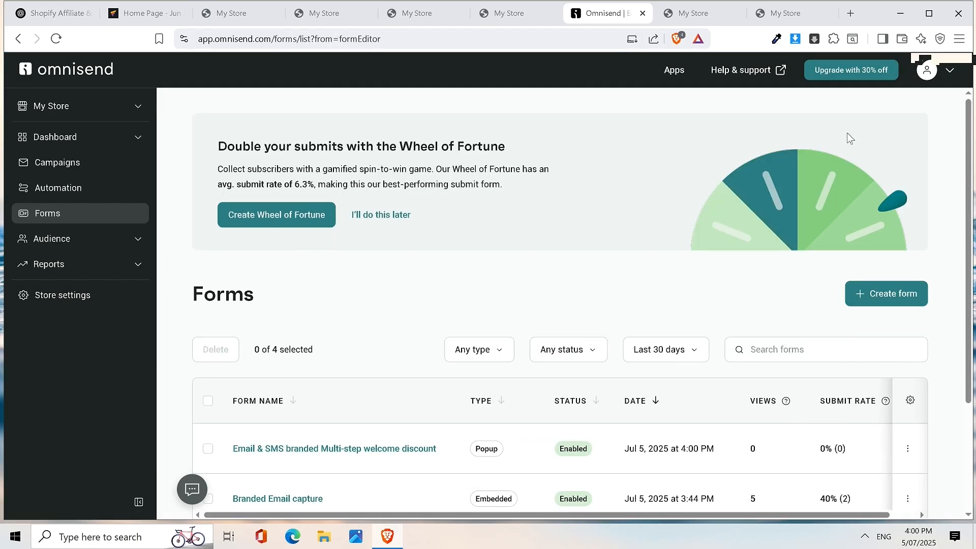
- Scroll down the Forms list, then switch to the My Store storefront tab
{"action": "scroll", "coordinate": [759, 254], "scroll_direction": "down", "scroll_amount": 2}
{"action": "scroll", "coordinate": [760, 259], "scroll_direction": "down", "scroll_amount": 1}
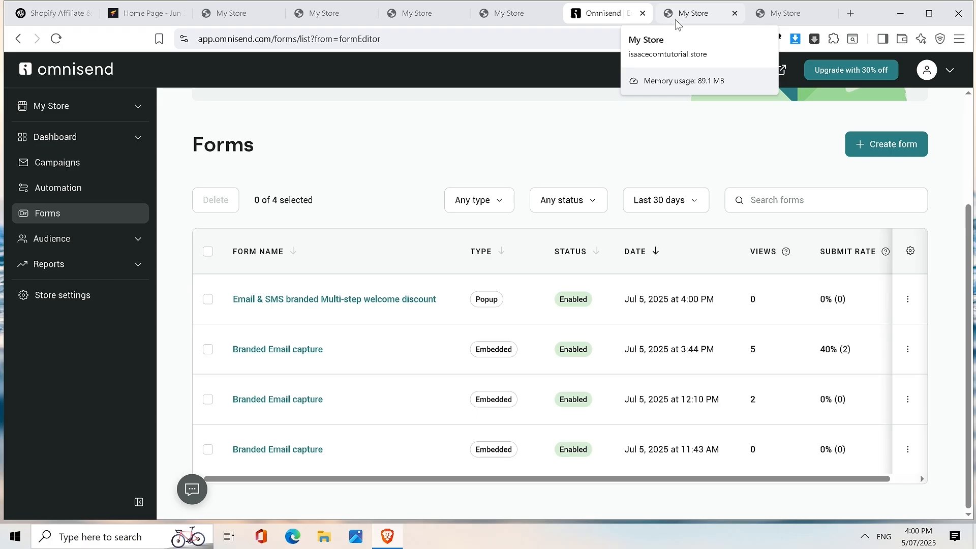
{"action": "left_click", "coordinate": [683, 20]}
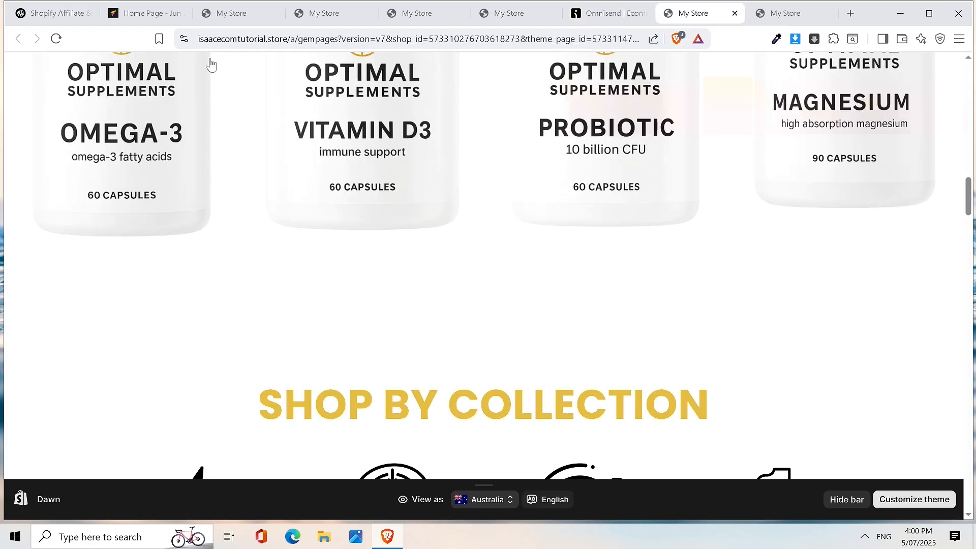
- Reload the store, then open its homepage in a fresh tab using the copied URL
{"action": "left_click", "coordinate": [57, 39]}
{"action": "scroll", "coordinate": [648, 93], "scroll_direction": "up", "scroll_amount": 15}
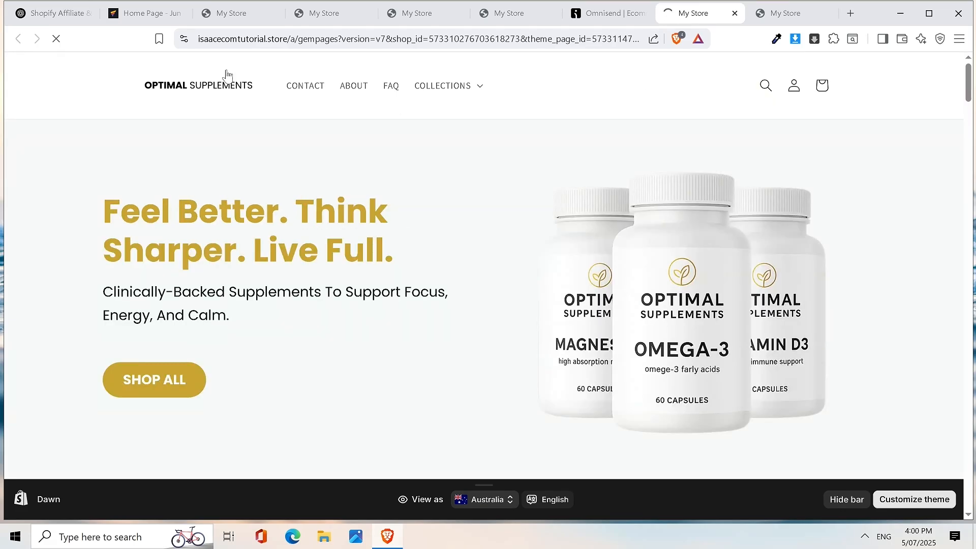
{"action": "left_click_drag", "start_coordinate": [288, 39], "coordinate": [109, 26]}
{"action": "key", "text": "ctrl+c"}
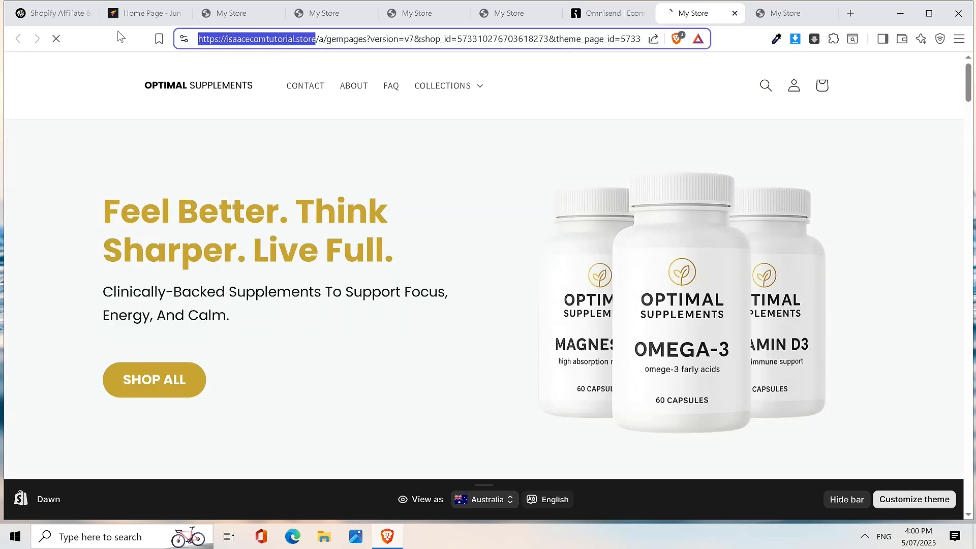
{"action": "left_click", "coordinate": [851, 13]}
{"action": "key", "text": "ctrl+v"}
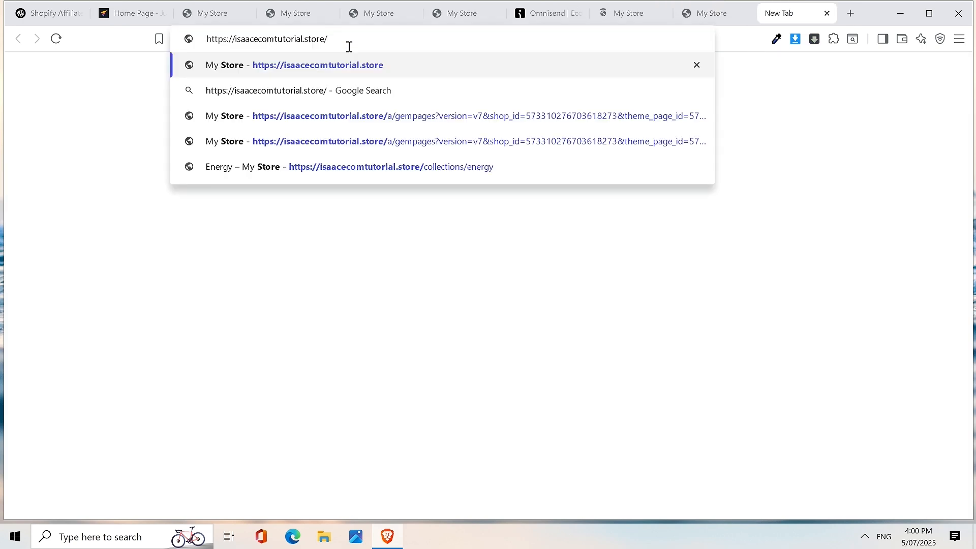
{"action": "key", "text": "Return"}
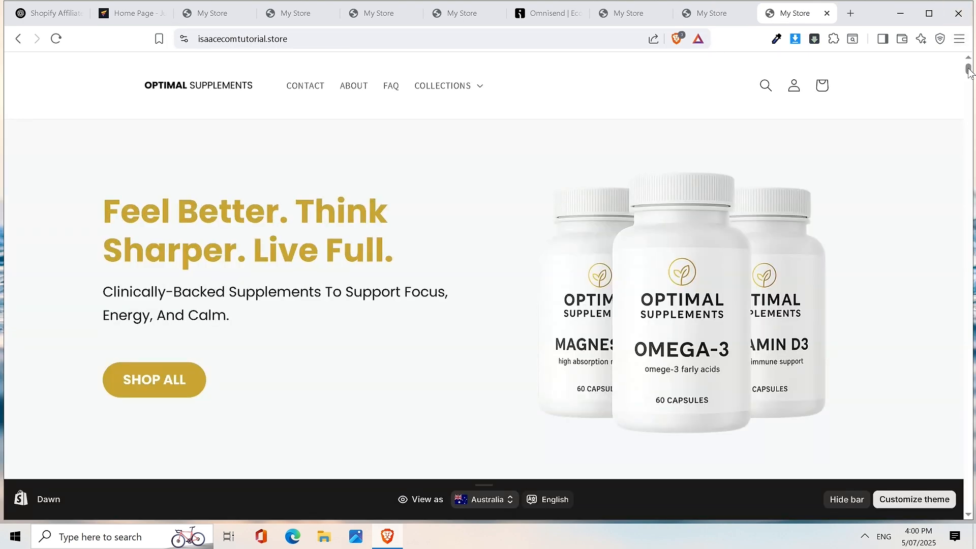
- Scroll until the 10% off popup appears, try its email field, then close it
{"action": "left_click_drag", "start_coordinate": [969, 72], "coordinate": [972, 301]}
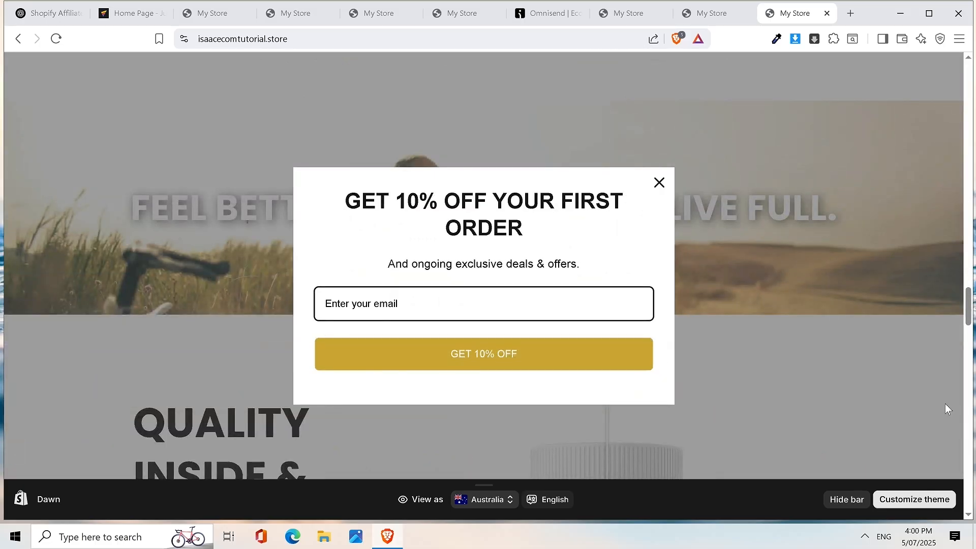
{"action": "left_click", "coordinate": [381, 310]}
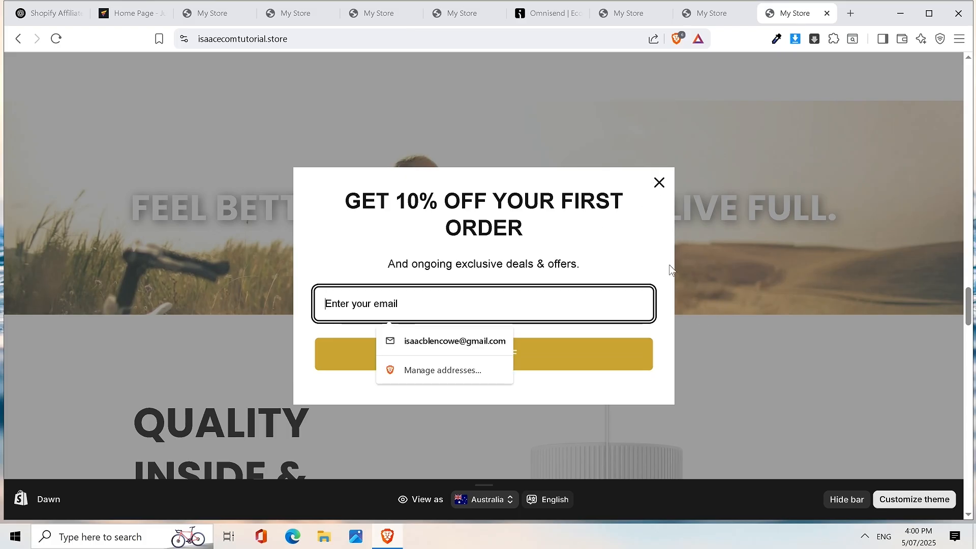
{"action": "left_click", "coordinate": [659, 183]}
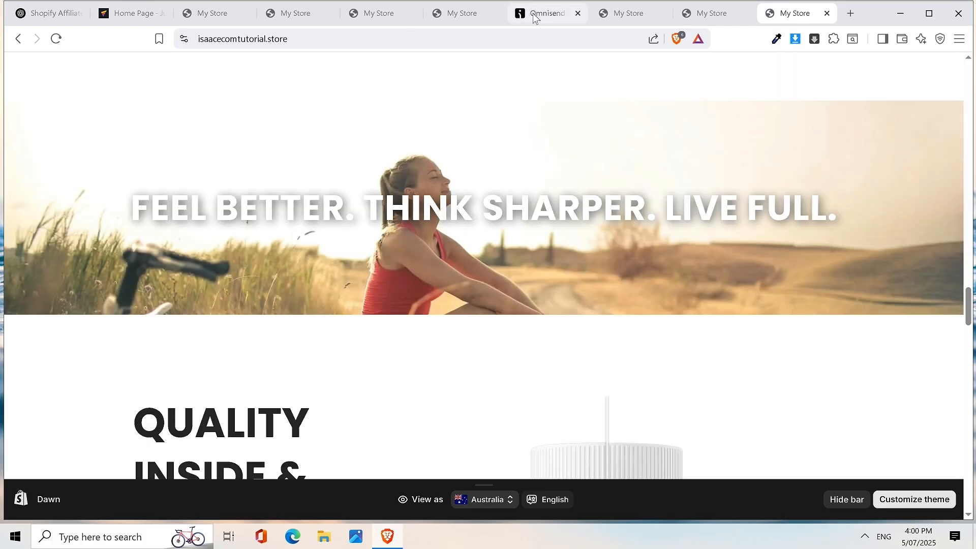
- Open the welcome discount form and change its name to 'Homepage Popup'
{"action": "left_click", "coordinate": [536, 15]}
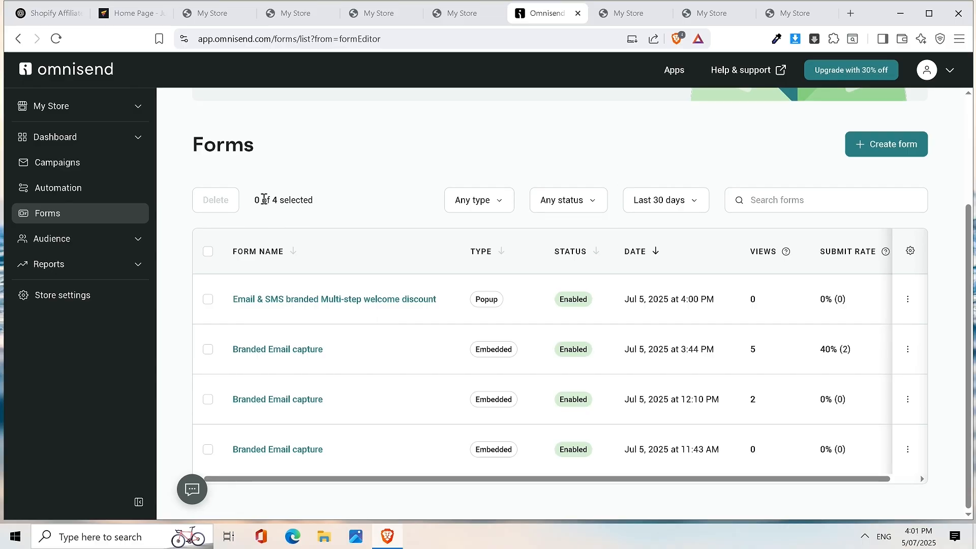
{"action": "left_click", "coordinate": [340, 301]}
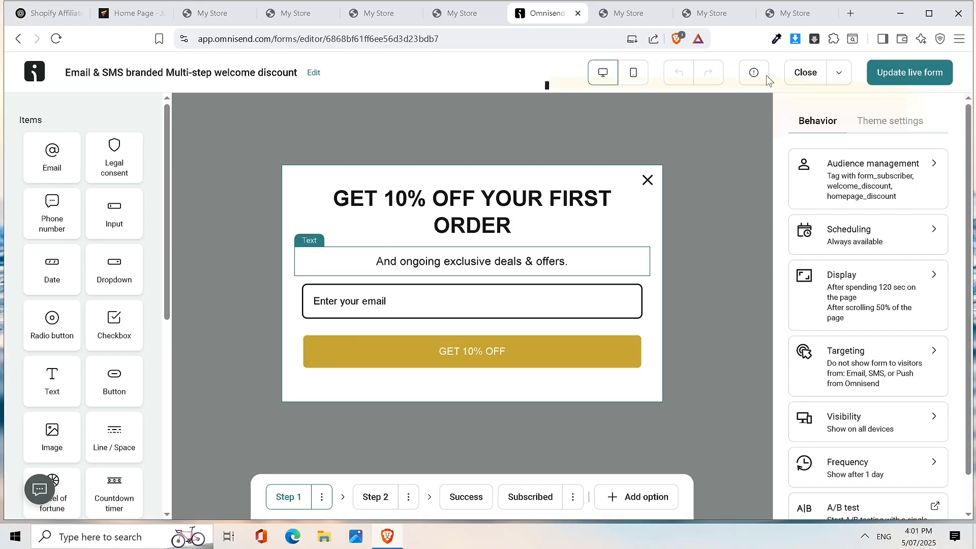
{"action": "left_click", "coordinate": [312, 72]}
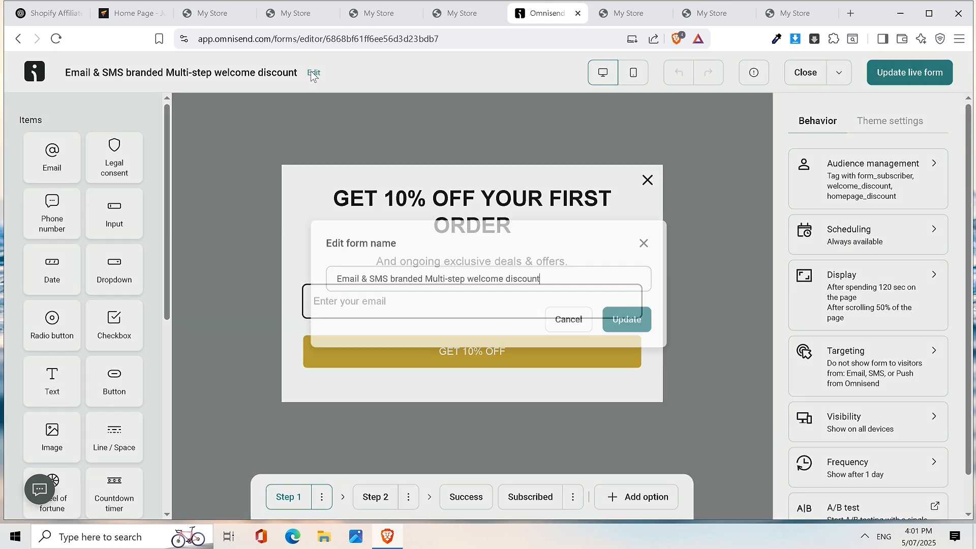
{"action": "triple_click", "coordinate": [401, 279]}
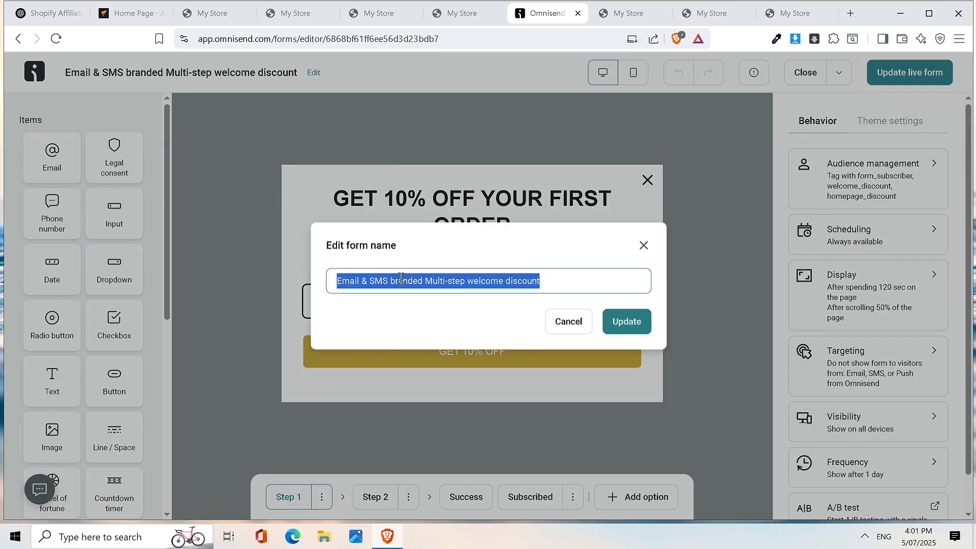
{"action": "type", "text": "Home"}
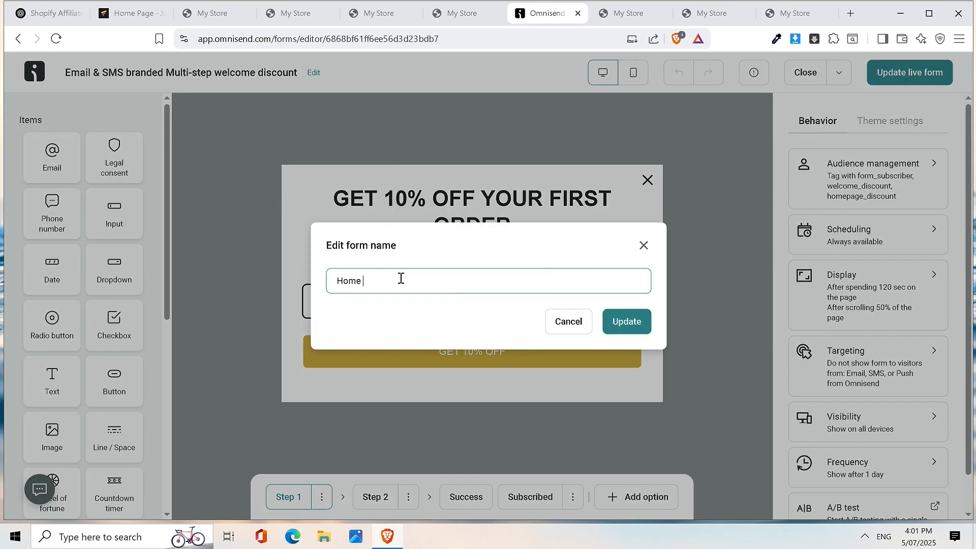
{"action": "type", "text": "Pag"}
{"action": "key", "text": "BackSpace"}
{"action": "type", "text": "age"}
{"action": "key", "text": "BackSpace"}
{"action": "key", "text": "BackSpace"}
{"action": "key", "text": "BackSpace"}
{"action": "key", "text": "BackSpace"}
{"action": "key", "text": "BackSpace"}
{"action": "type", "text": "page Popup"}
{"action": "left_click", "coordinate": [627, 320]}
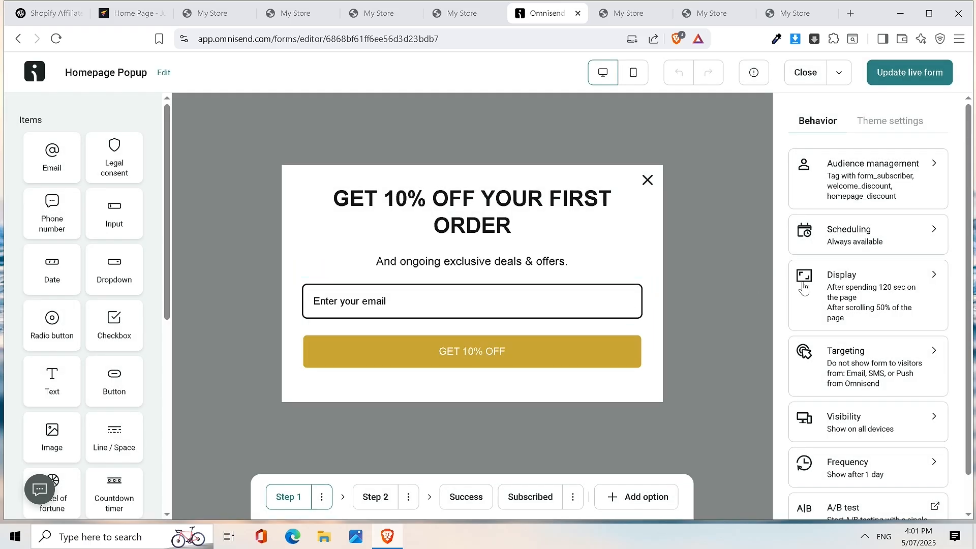
- Delete Step 2, the JOIN OUR VIP CLUB phone-number step, from its ⋮ menu
{"action": "left_click", "coordinate": [377, 502]}
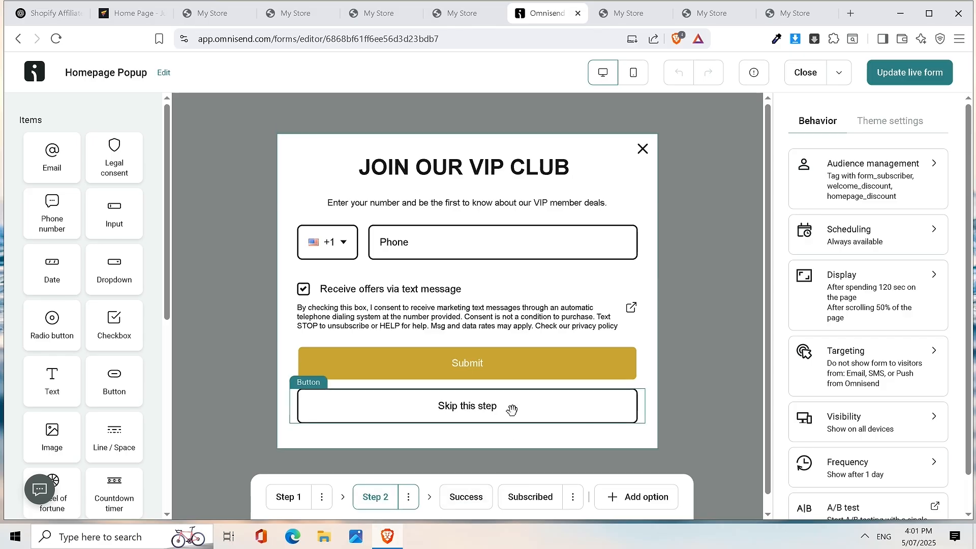
{"action": "left_click", "coordinate": [409, 497]}
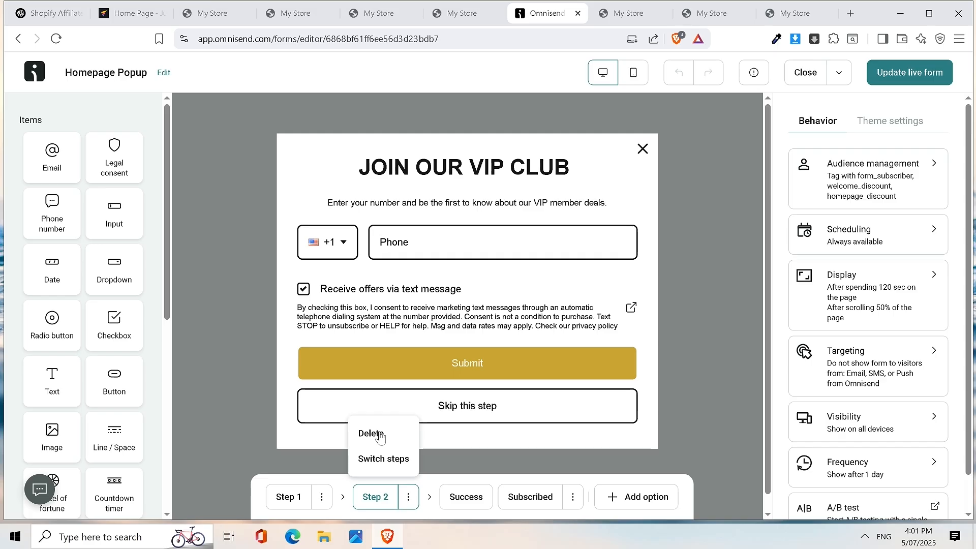
{"action": "left_click", "coordinate": [381, 436]}
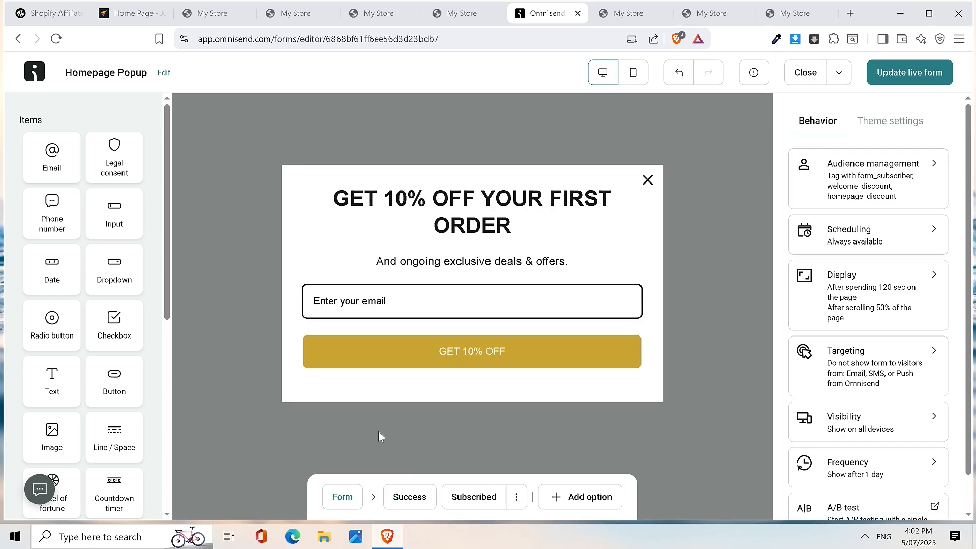
- Flip between the Success, Subscribed and Form steps, ending on the Success step
{"action": "left_click", "coordinate": [412, 505]}
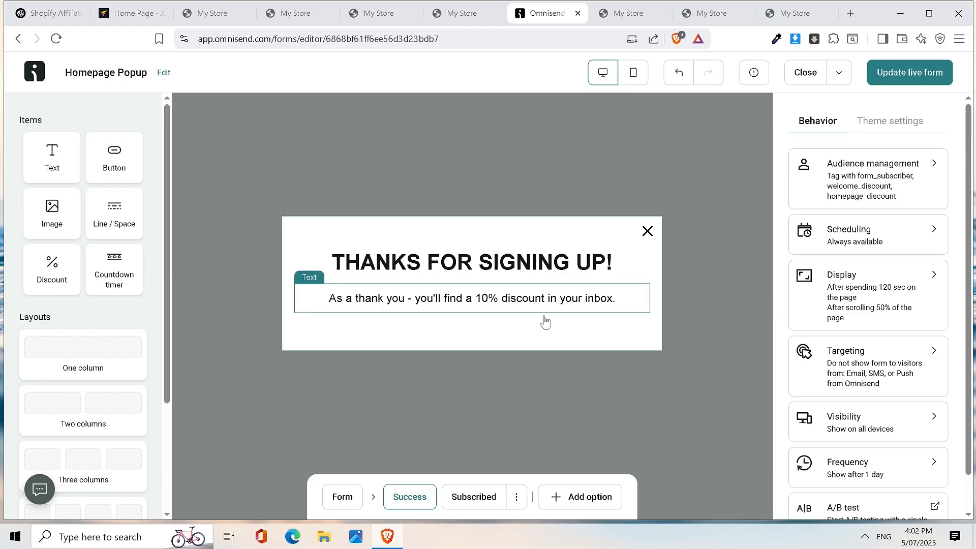
{"action": "left_click", "coordinate": [482, 502]}
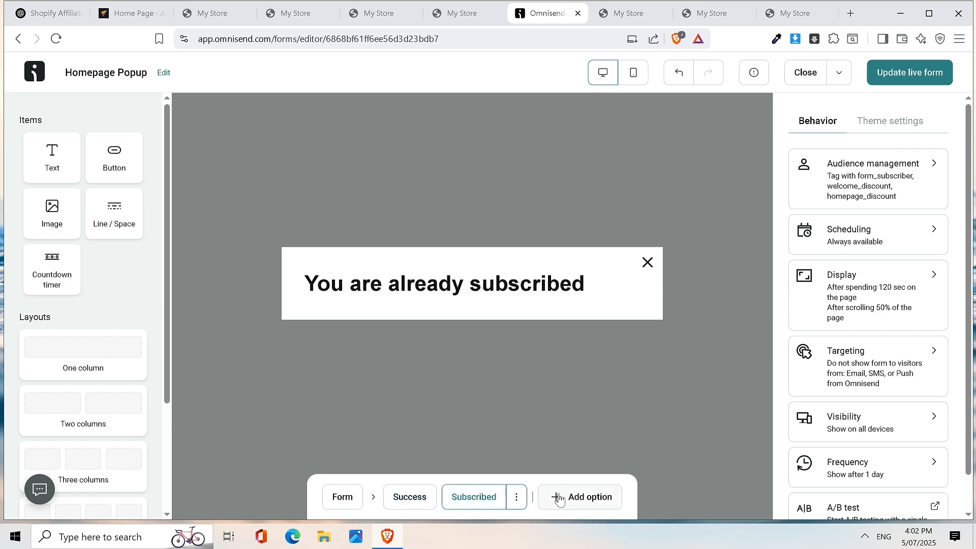
{"action": "left_click", "coordinate": [420, 499]}
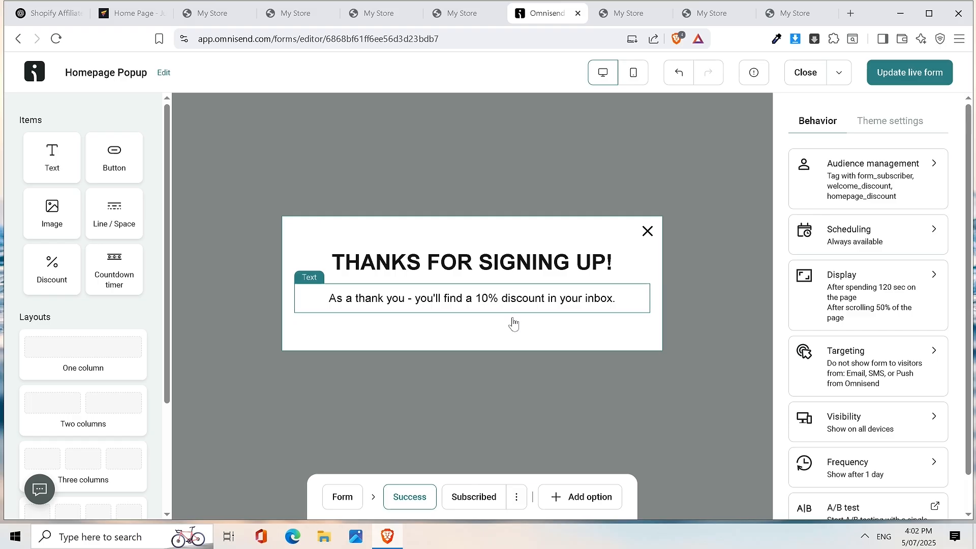
{"action": "left_click", "coordinate": [341, 498]}
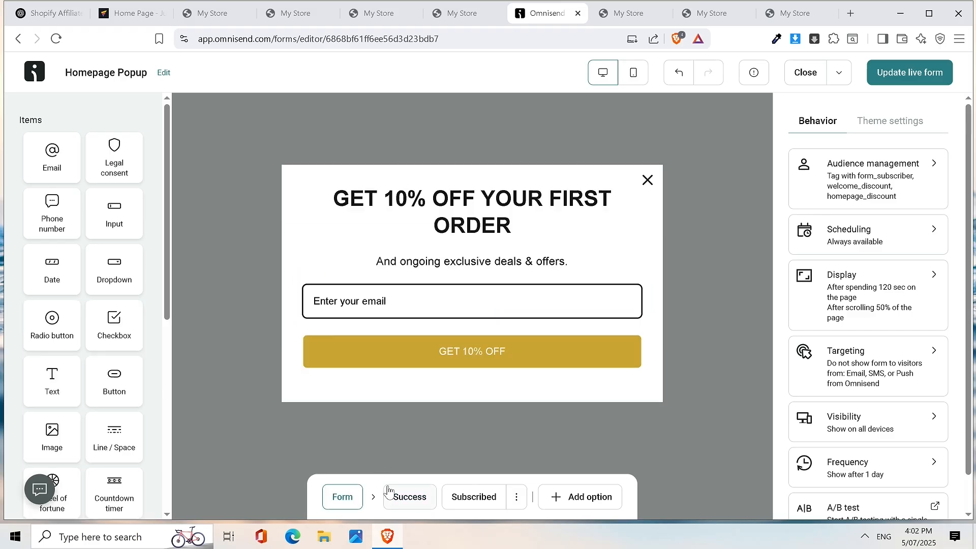
{"action": "left_click", "coordinate": [404, 496]}
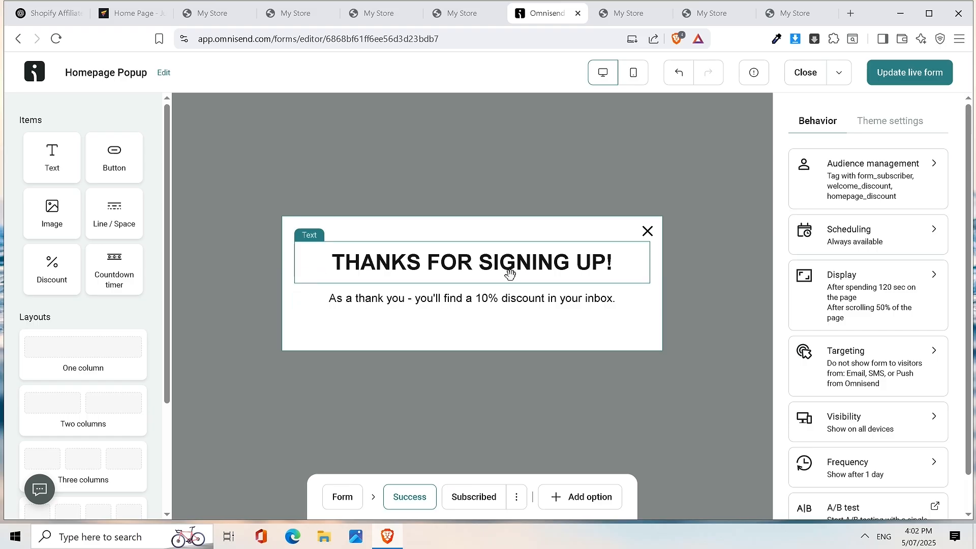
{"action": "left_click", "coordinate": [339, 499]}
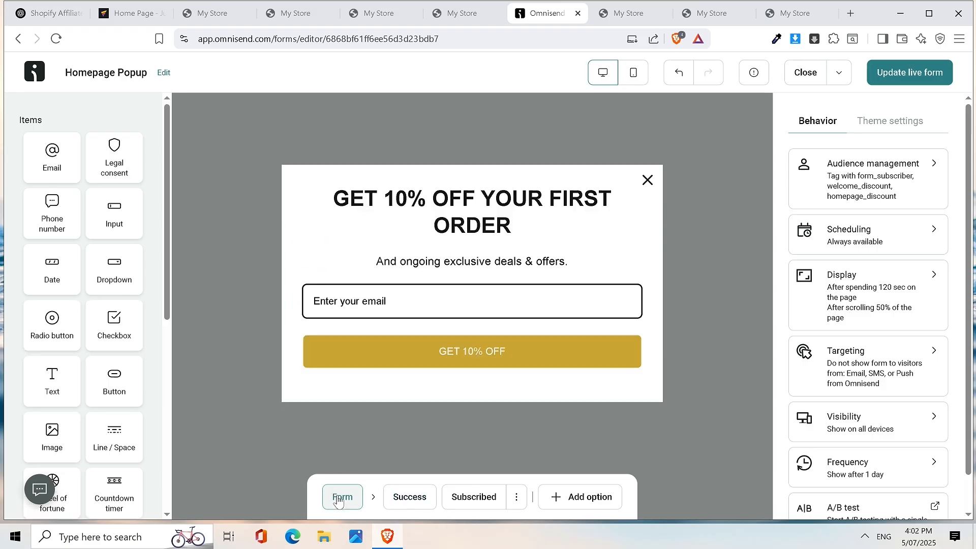
{"action": "left_click", "coordinate": [400, 497]}
- Replace the THANKS FOR SIGNING UP! heading with 'Here is your Discount'
{"action": "left_click", "coordinate": [469, 266]}
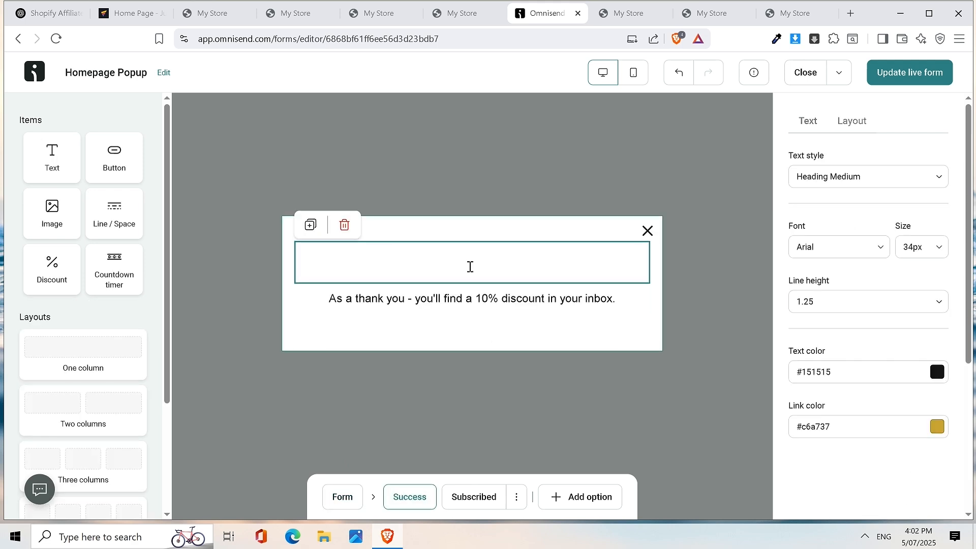
{"action": "triple_click", "coordinate": [470, 267]}
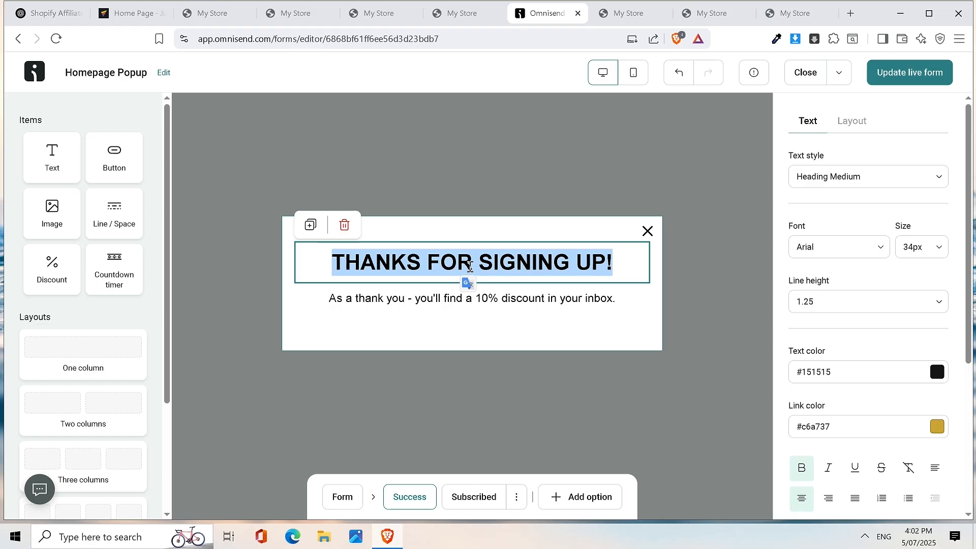
{"action": "type", "text": "G"}
{"action": "key", "text": "BackSpace"}
{"action": "type", "text": "Here is your"}
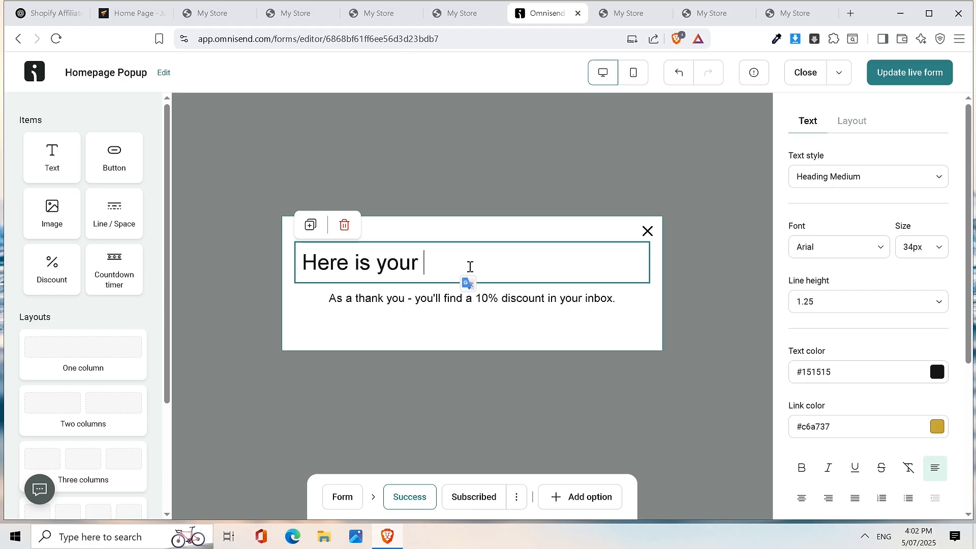
{"action": "type", "text": " Discount"}
- Make the new heading centered and bold
{"action": "left_click", "coordinate": [470, 266]}
{"action": "triple_click", "coordinate": [470, 266]}
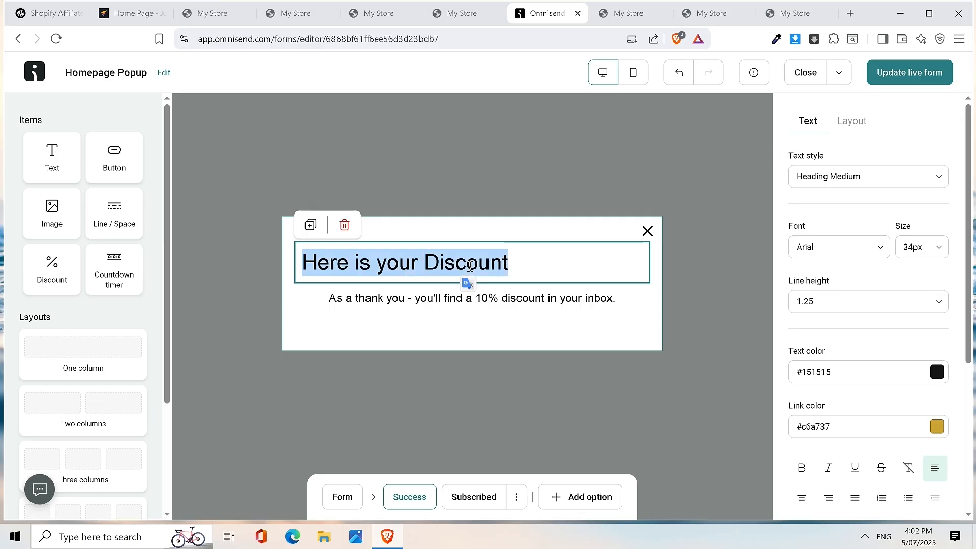
{"action": "left_click", "coordinate": [802, 498]}
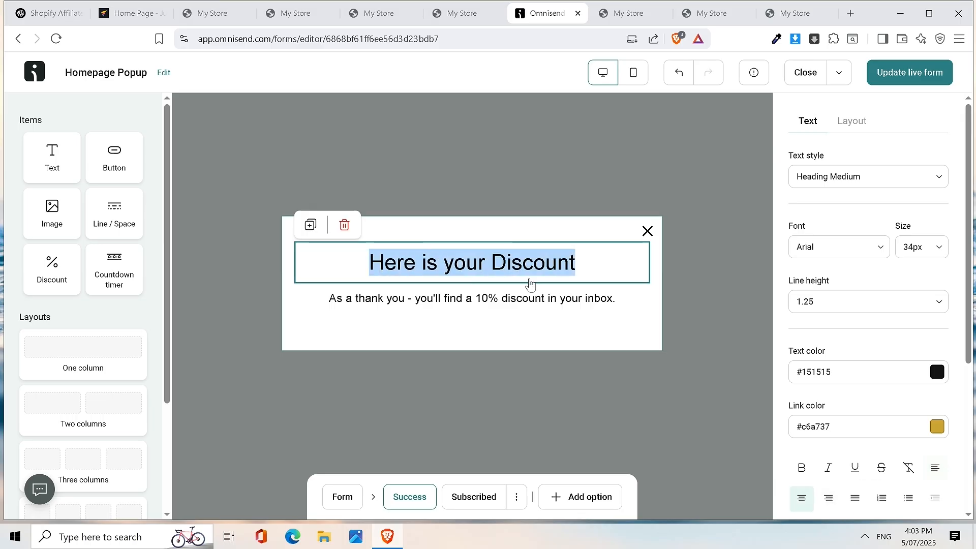
{"action": "left_click", "coordinate": [802, 468]}
{"action": "left_click", "coordinate": [819, 182]}
{"action": "left_click", "coordinate": [819, 182]}
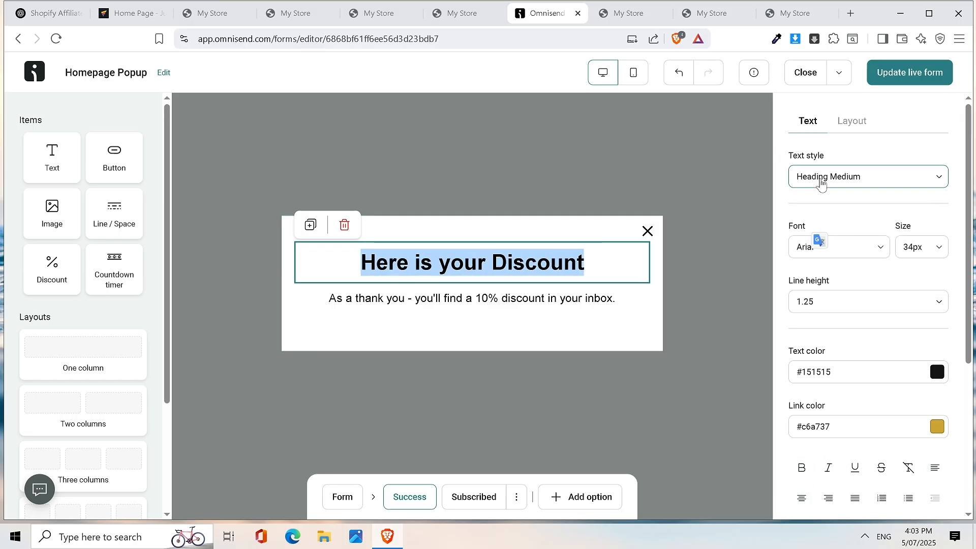
- Change the heading font to Poppins
{"action": "left_click", "coordinate": [881, 242]}
{"action": "scroll", "coordinate": [854, 395], "scroll_direction": "down", "scroll_amount": 5}
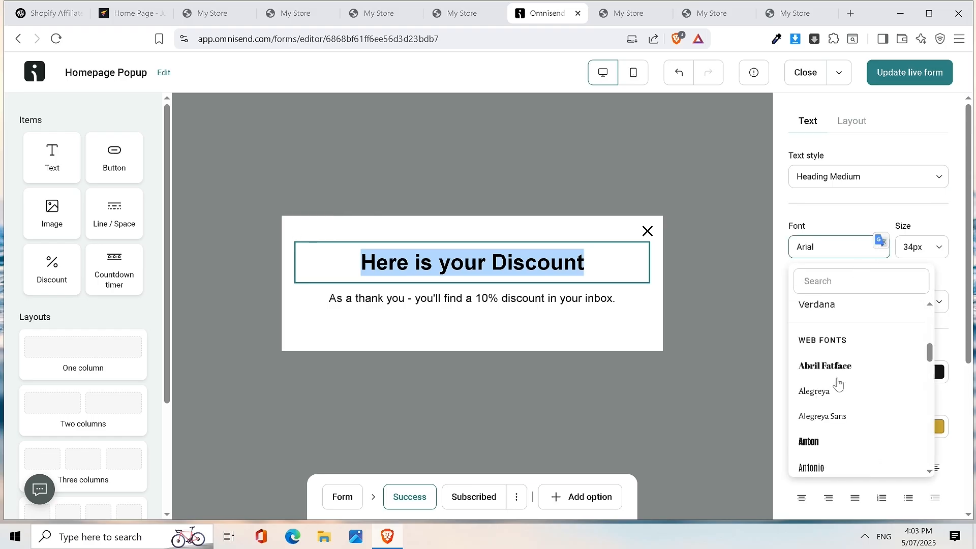
{"action": "scroll", "coordinate": [853, 395], "scroll_direction": "down", "scroll_amount": 5}
{"action": "left_click", "coordinate": [857, 281]}
{"action": "type", "text": "popp"}
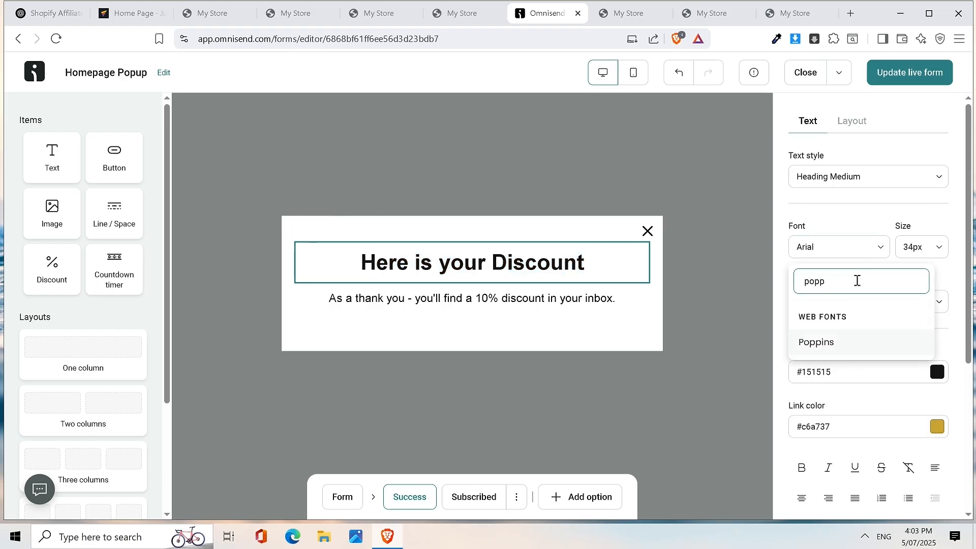
{"action": "left_click", "coordinate": [819, 346]}
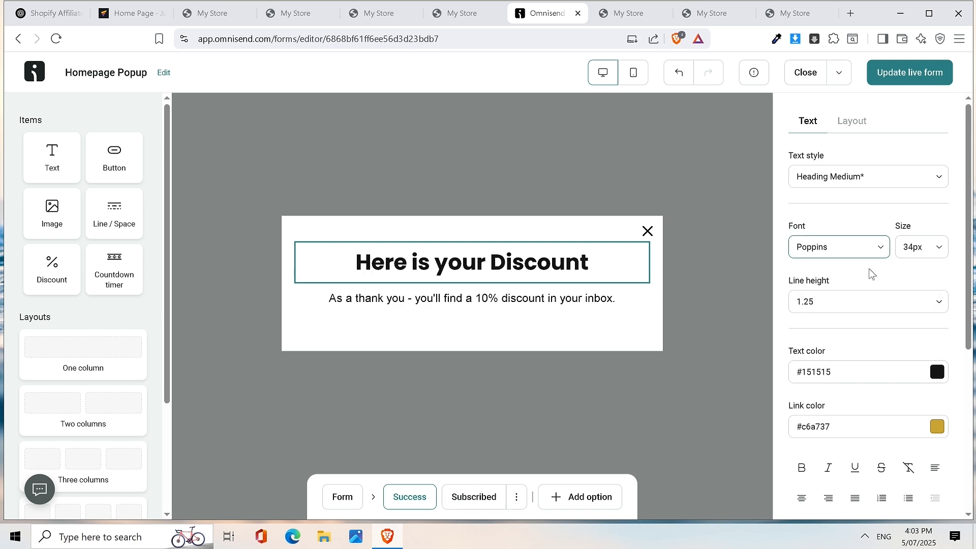
- Set the heading size to 40px, after trying 50px, so it fits on one line
{"action": "left_click", "coordinate": [927, 249]}
{"action": "scroll", "coordinate": [880, 436], "scroll_direction": "down", "scroll_amount": 15}
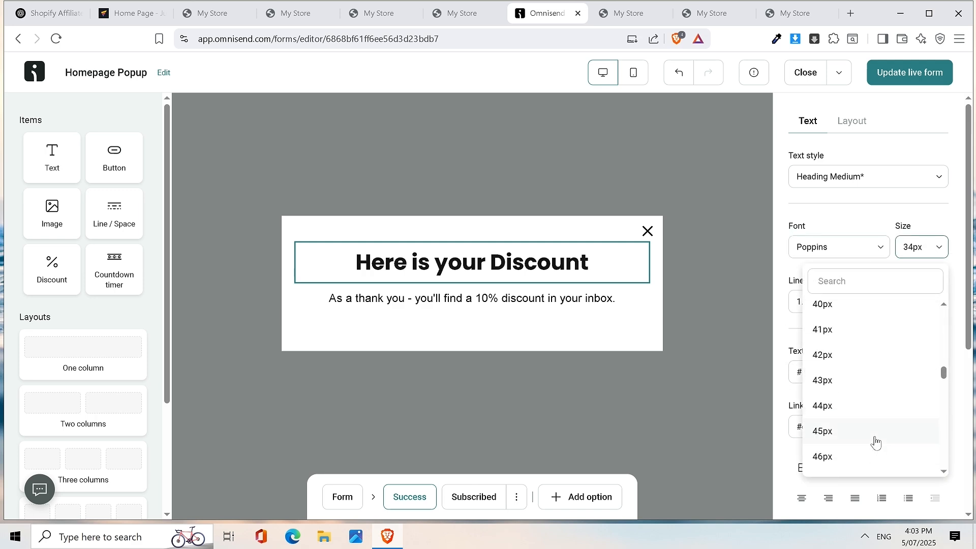
{"action": "scroll", "coordinate": [872, 442], "scroll_direction": "down", "scroll_amount": 7}
{"action": "scroll", "coordinate": [872, 442], "scroll_direction": "up", "scroll_amount": 3}
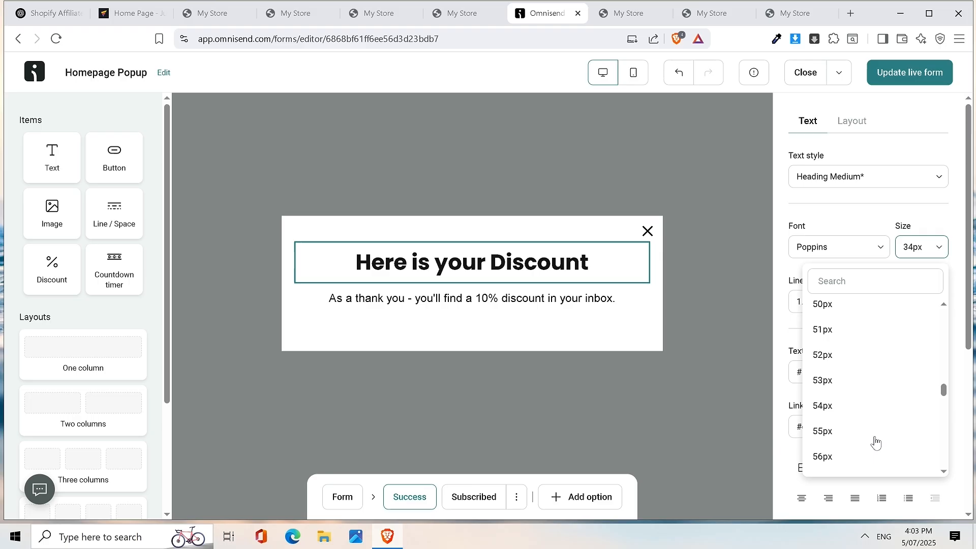
{"action": "left_click", "coordinate": [843, 308]}
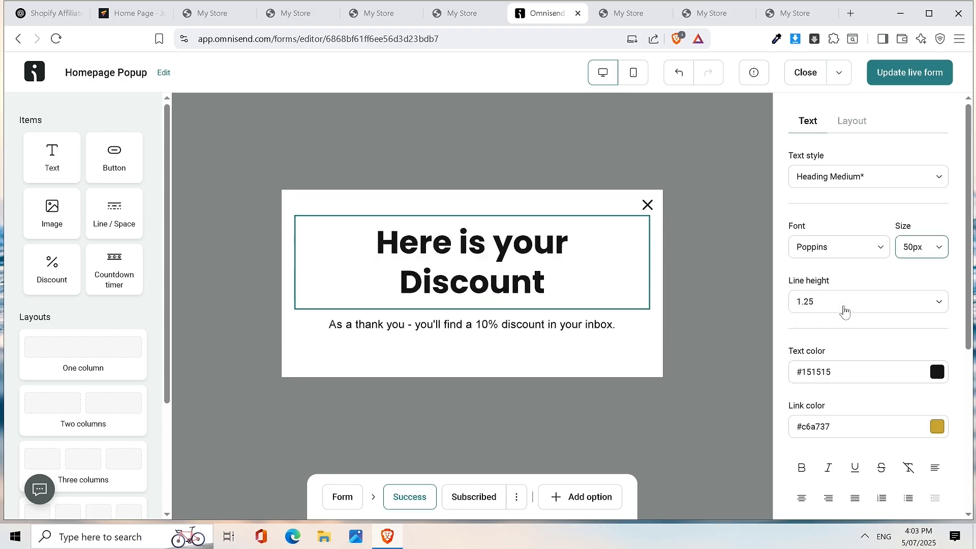
{"action": "left_click", "coordinate": [920, 244]}
{"action": "scroll", "coordinate": [857, 409], "scroll_direction": "down", "scroll_amount": 5}
{"action": "scroll", "coordinate": [858, 409], "scroll_direction": "down", "scroll_amount": 8}
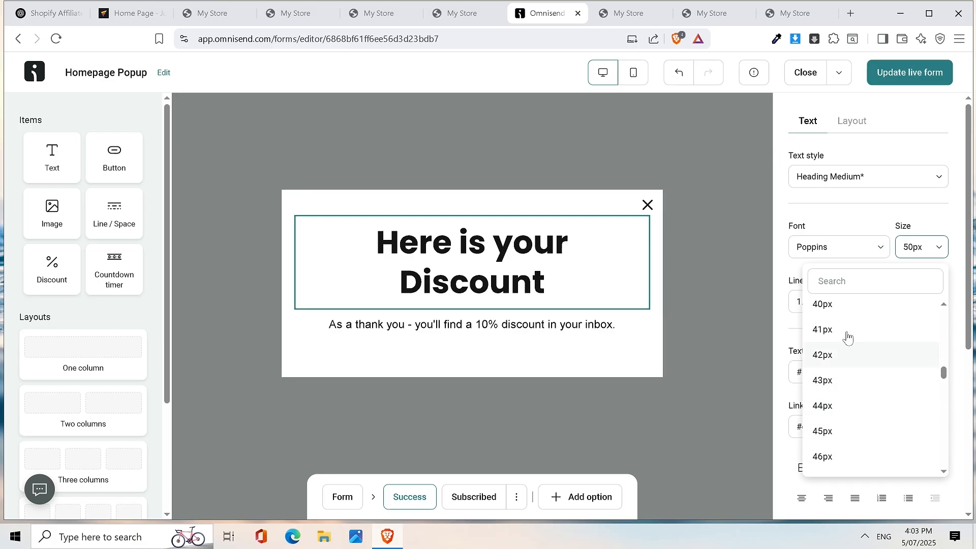
{"action": "left_click", "coordinate": [849, 309]}
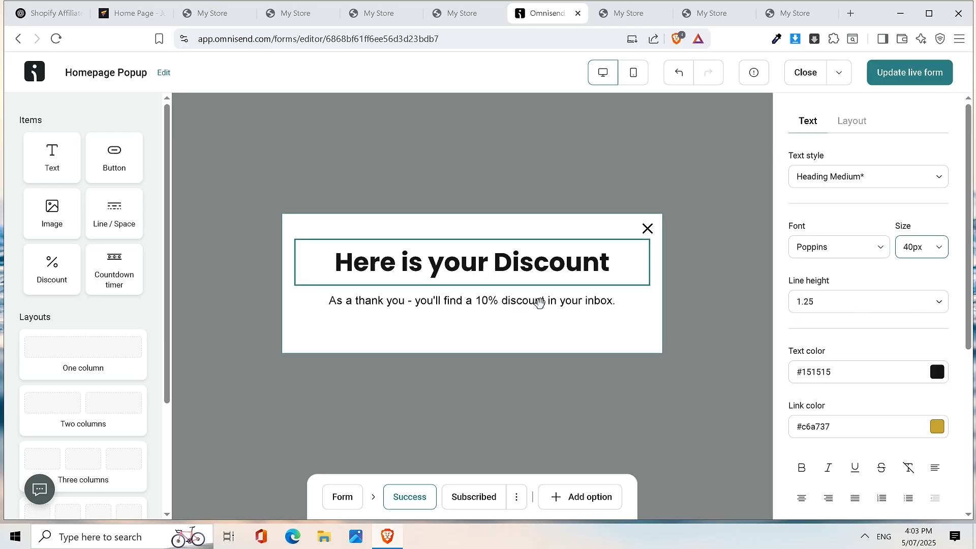
- Add a Discount block under the heading with the code WELCOME10
{"action": "left_click_drag", "start_coordinate": [61, 264], "coordinate": [438, 291]}
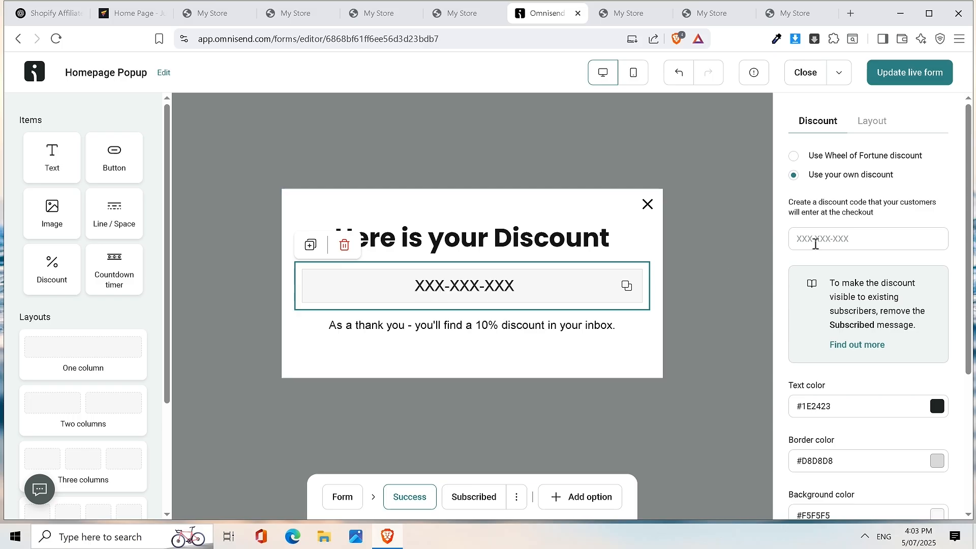
{"action": "left_click", "coordinate": [870, 242]}
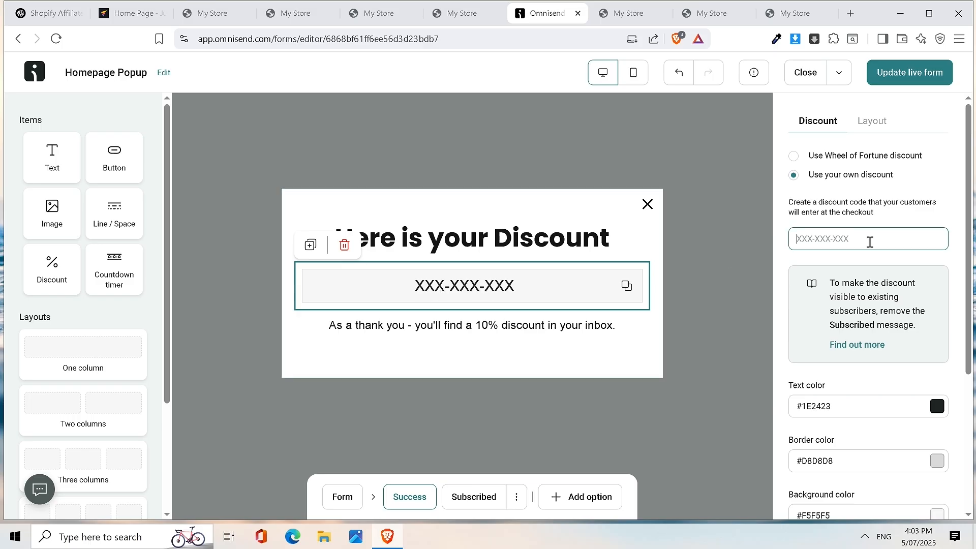
{"action": "type", "text": "WELCOM"}
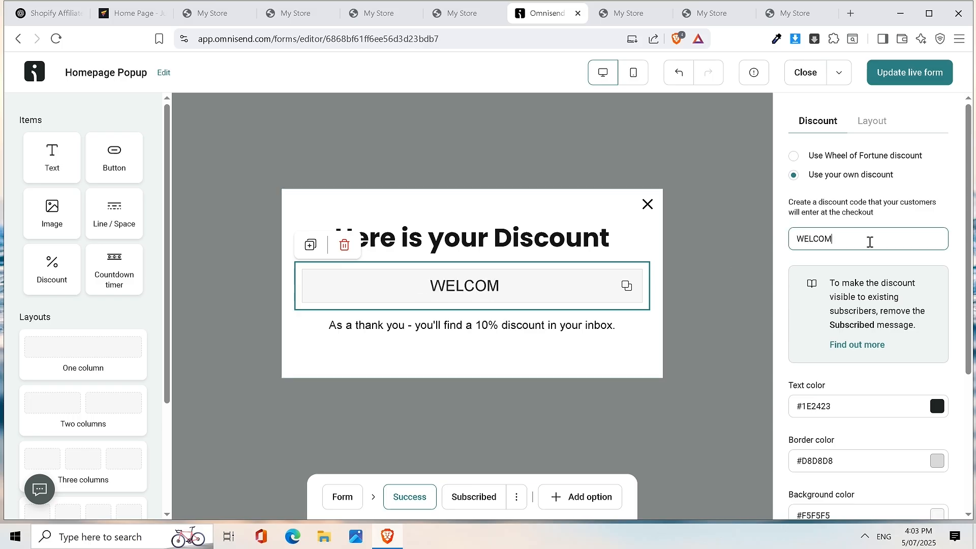
{"action": "type", "text": "E10"}
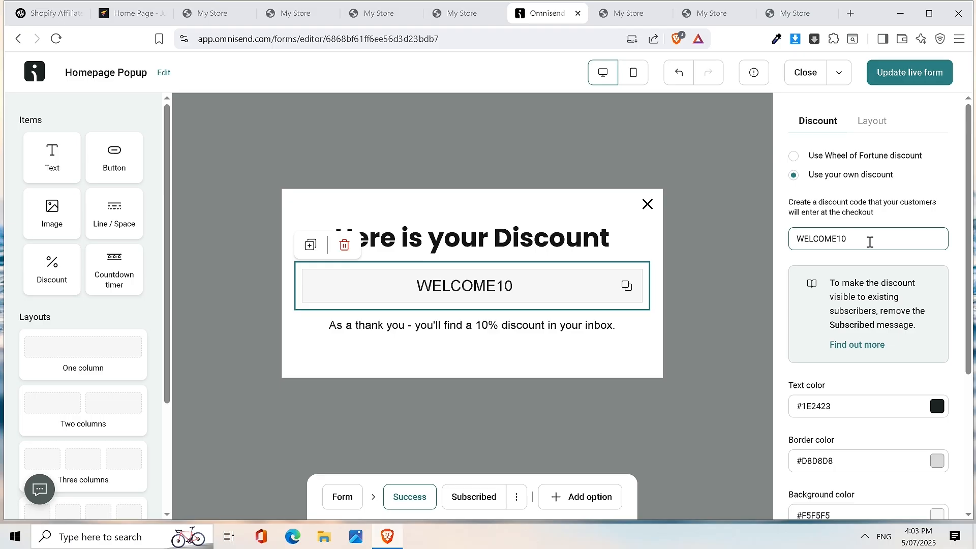
- Replace the thank-you line with 'Don't forget to also check your emails & subscribe for more deals.'
{"action": "left_click", "coordinate": [503, 333]}
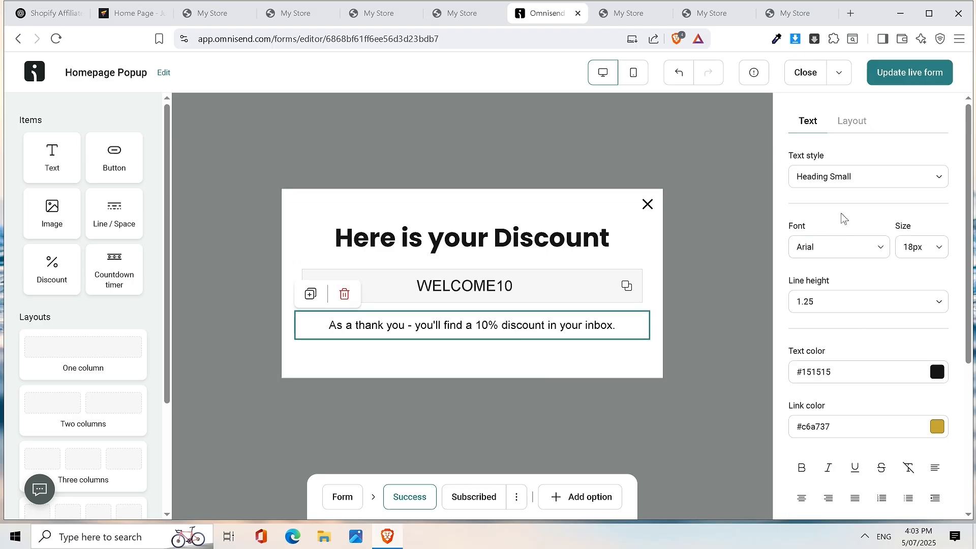
{"action": "triple_click", "coordinate": [452, 329]}
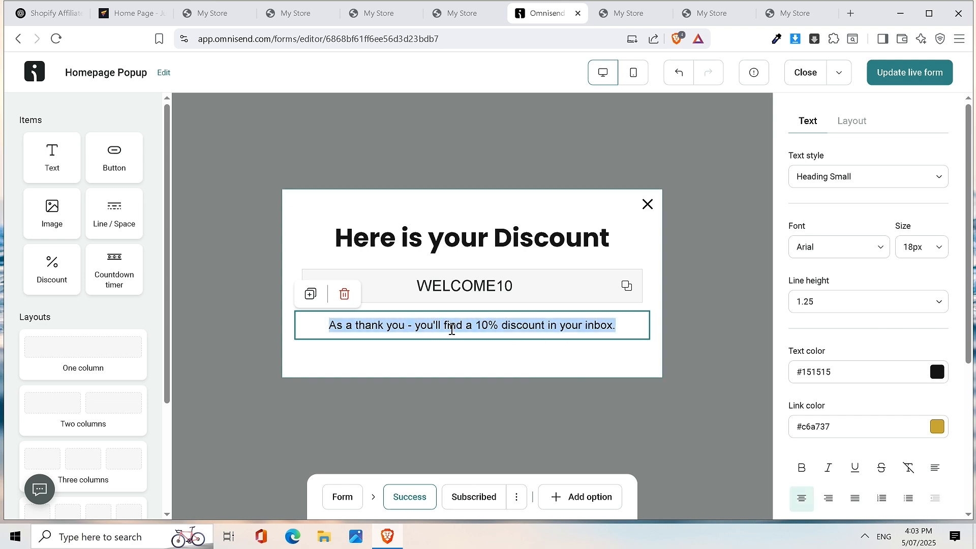
{"action": "type", "text": "dON'T"}
{"action": "key", "text": "BackSpace"}
{"action": "key", "text": "BackSpace"}
{"action": "key", "text": "BackSpace"}
{"action": "key", "text": "BackSpace"}
{"action": "type", "text": "s"}
{"action": "key", "text": "BackSpace"}
{"action": "key", "text": "BackSpace"}
{"action": "type", "text": "dON'"}
{"action": "key", "text": "BackSpace"}
{"action": "key", "text": "BackSpace"}
{"action": "key", "text": "BackSpace"}
{"action": "key", "text": "BackSpace"}
{"action": "type", "text": "Don"}
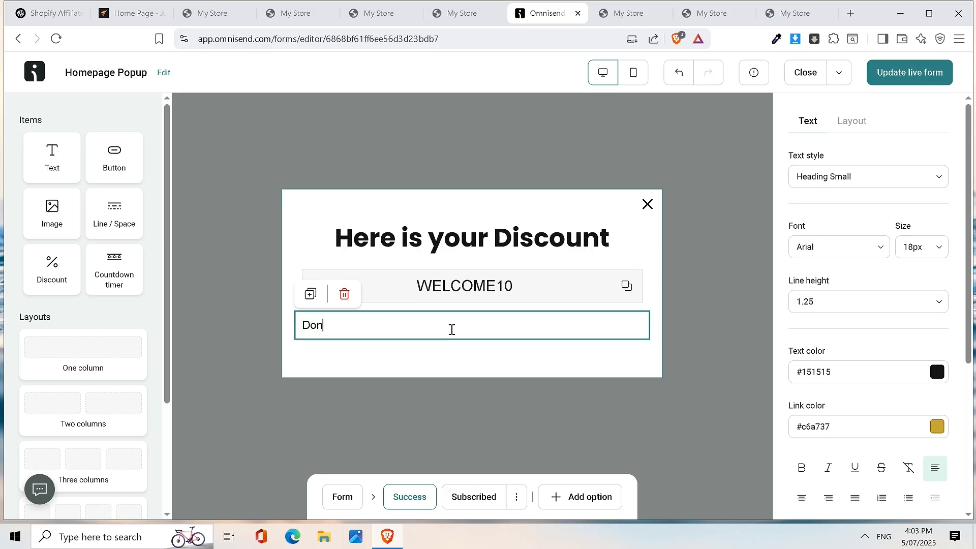
{"action": "type", "text": "'t or"}
{"action": "key", "text": "BackSpace"}
{"action": "type", "text": "forget to also check your email"}
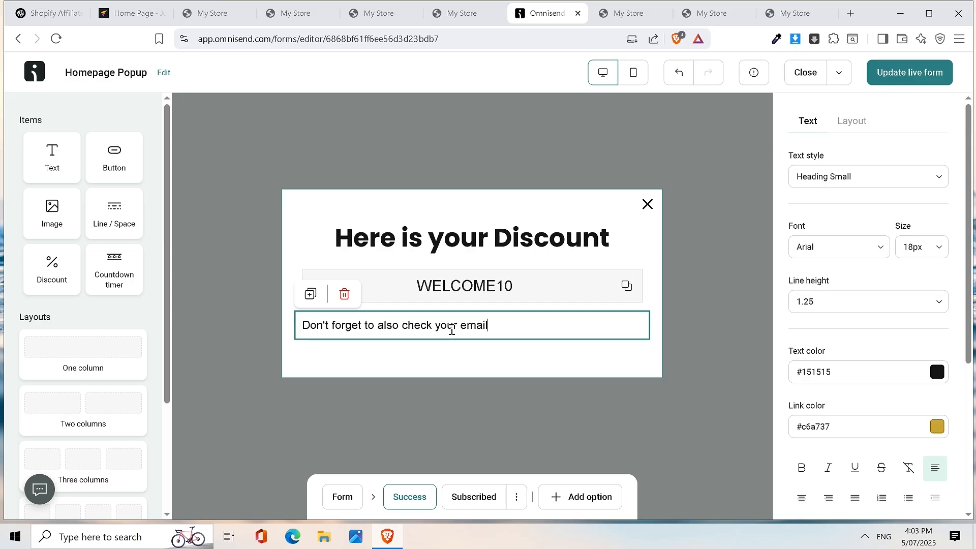
{"action": "type", "text": "s & subscribe for more deals"}
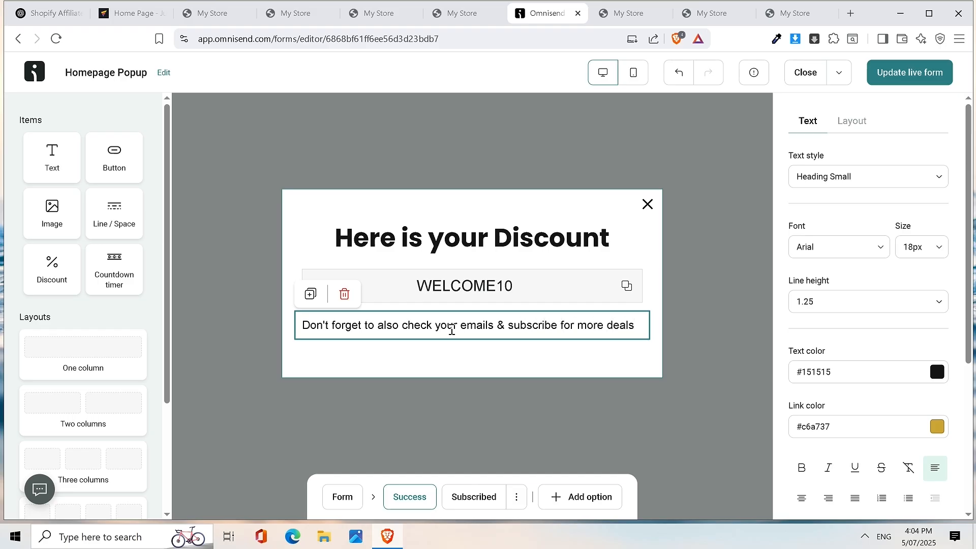
{"action": "type", "text": "."}
- Publish the popup changes to the live form, then switch to the My Store tab
{"action": "left_click", "coordinate": [910, 73]}
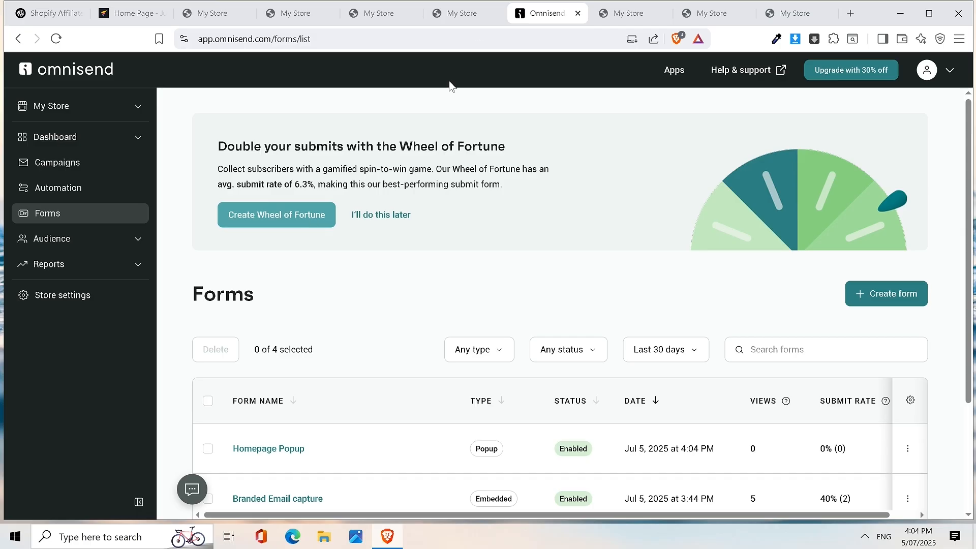
{"action": "left_click", "coordinate": [218, 15]}
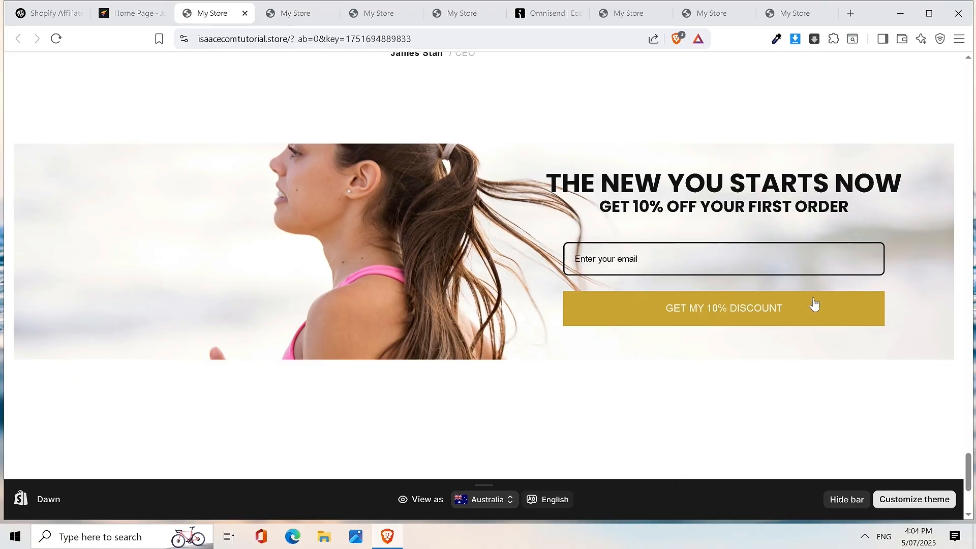
- Review the live storefront homepage, then return to the GemPages Home Page editor showing the Omnisend Embedded form
{"action": "scroll", "coordinate": [752, 258], "scroll_direction": "up", "scroll_amount": 10}
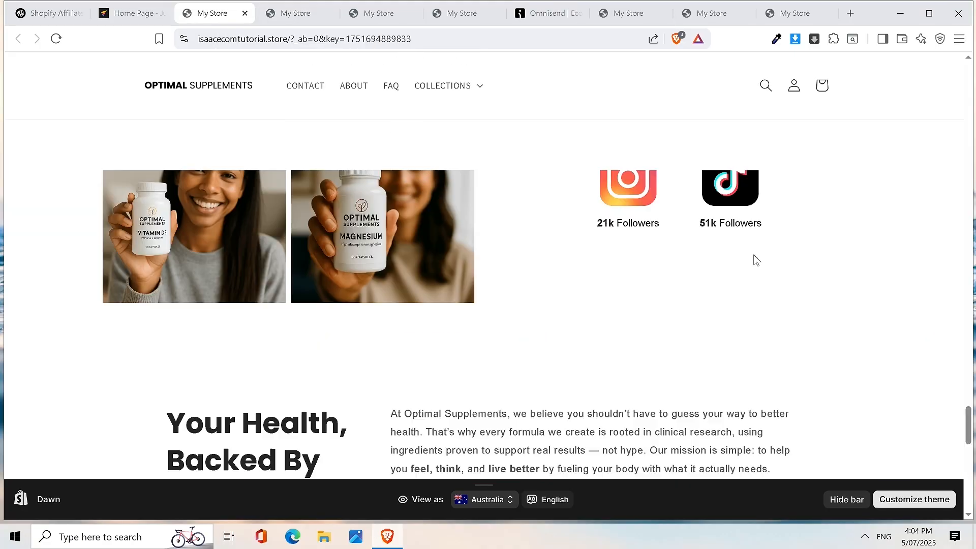
{"action": "scroll", "coordinate": [742, 244], "scroll_direction": "up", "scroll_amount": 8}
{"action": "scroll", "coordinate": [702, 229], "scroll_direction": "down", "scroll_amount": 10}
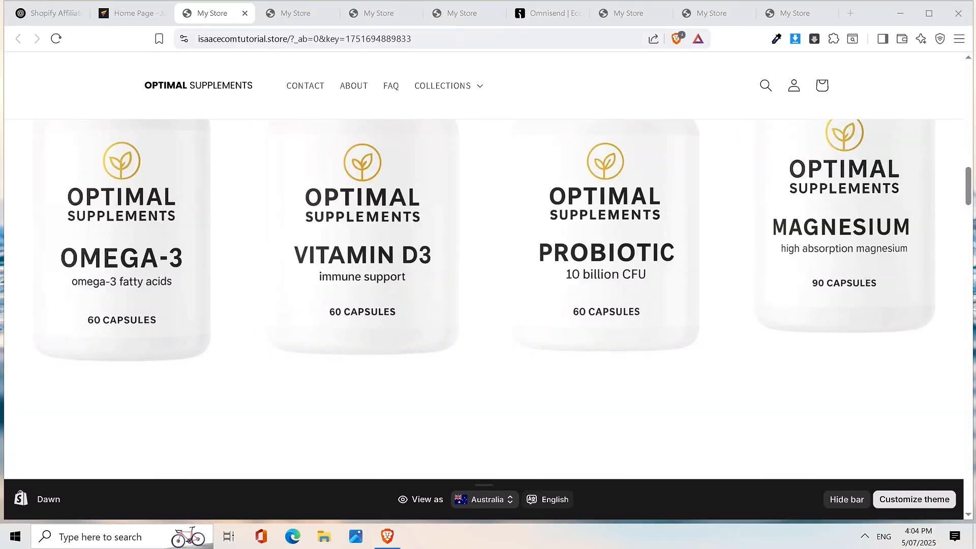
{"action": "left_click", "coordinate": [130, 13]}
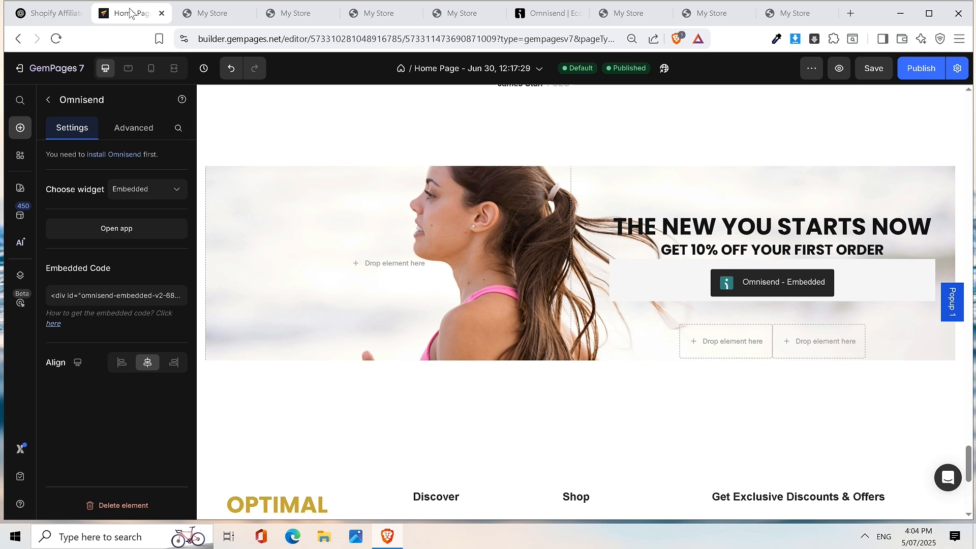
{"action": "left_click", "coordinate": [217, 11]}
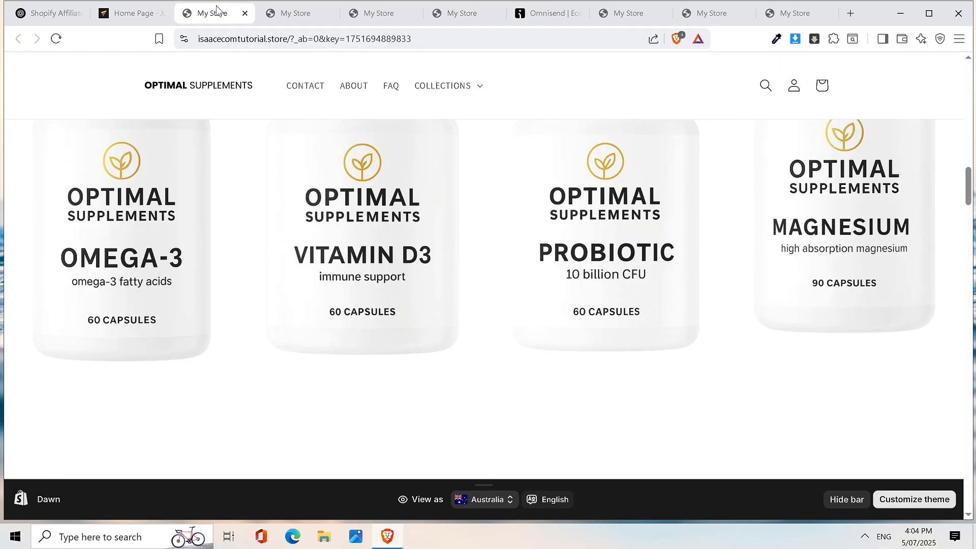
{"action": "left_click", "coordinate": [286, 11]}
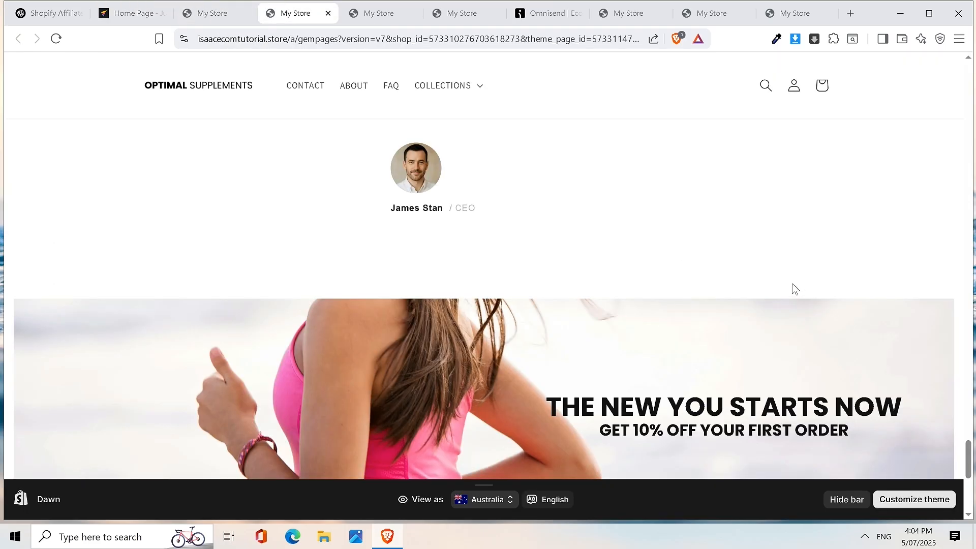
{"action": "left_click", "coordinate": [113, 18]}
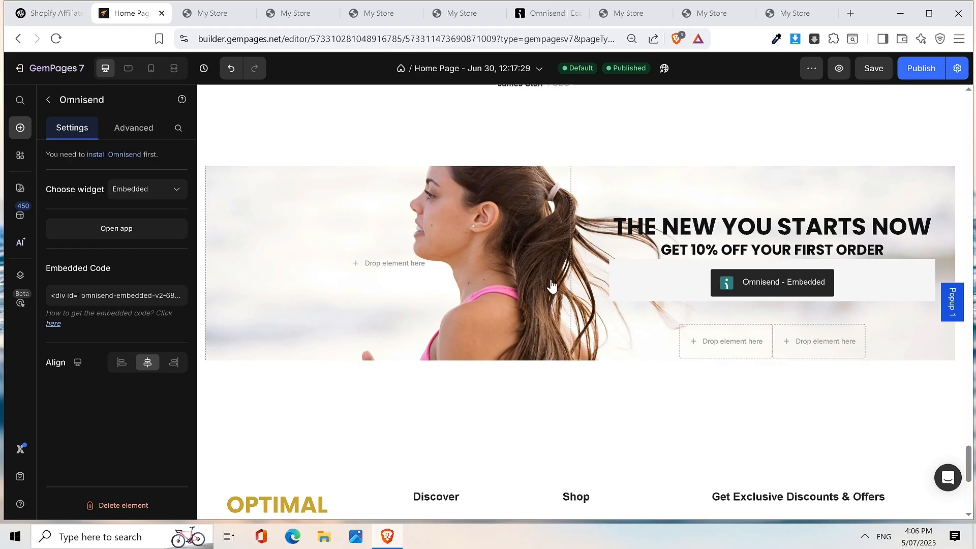
- Switch to Omnisend and bring up the dashboard Goals checklist, with 1 of 4 goals done
{"action": "left_click", "coordinate": [547, 9]}
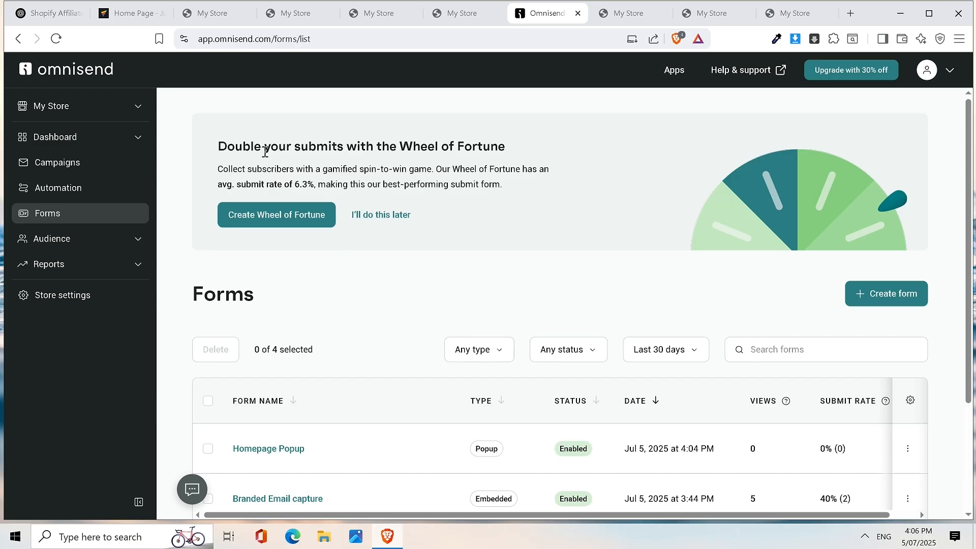
{"action": "left_click", "coordinate": [864, 536]}
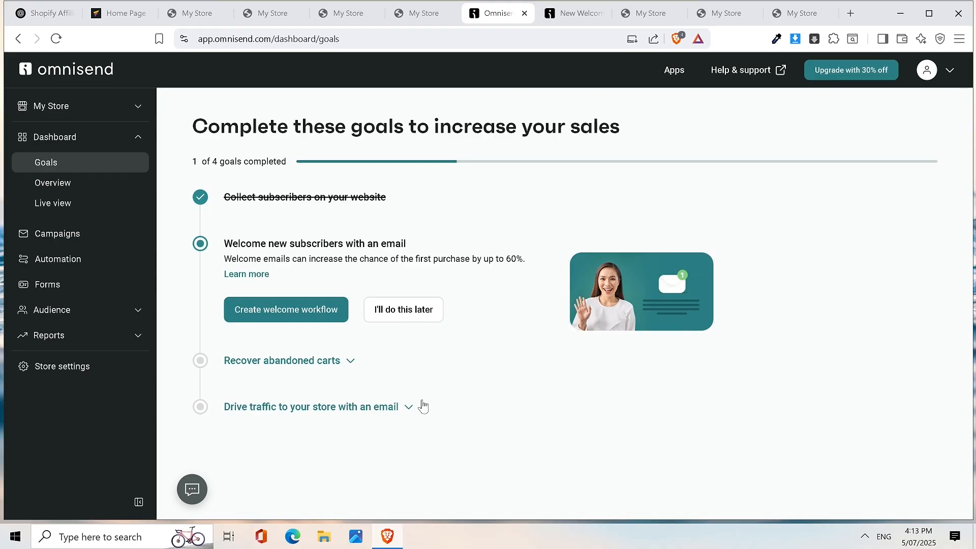
- Review the welcome-new-subscribers goal, then go to the Automation page's Abandoned Cart & Checkout offer
{"action": "left_click_drag", "start_coordinate": [224, 244], "coordinate": [323, 300]}
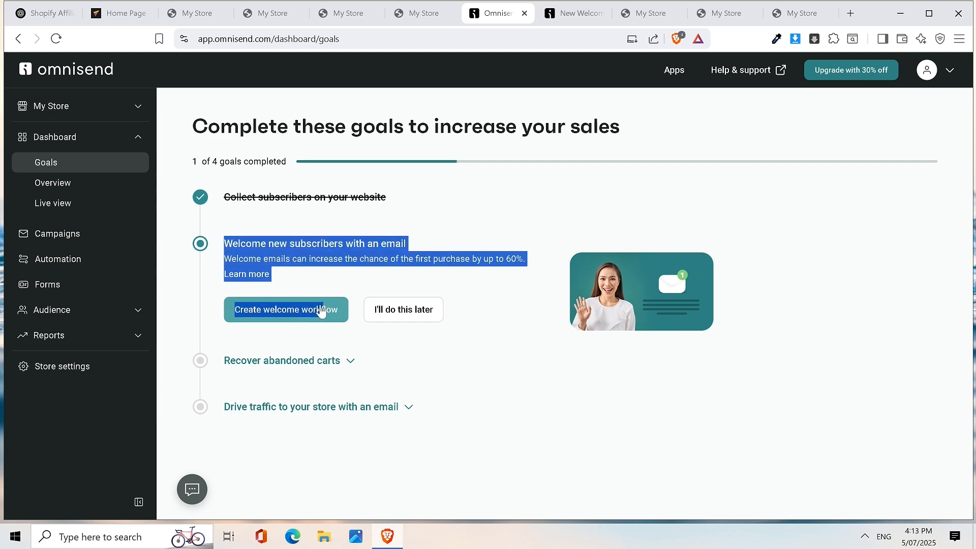
{"action": "left_click", "coordinate": [379, 273]}
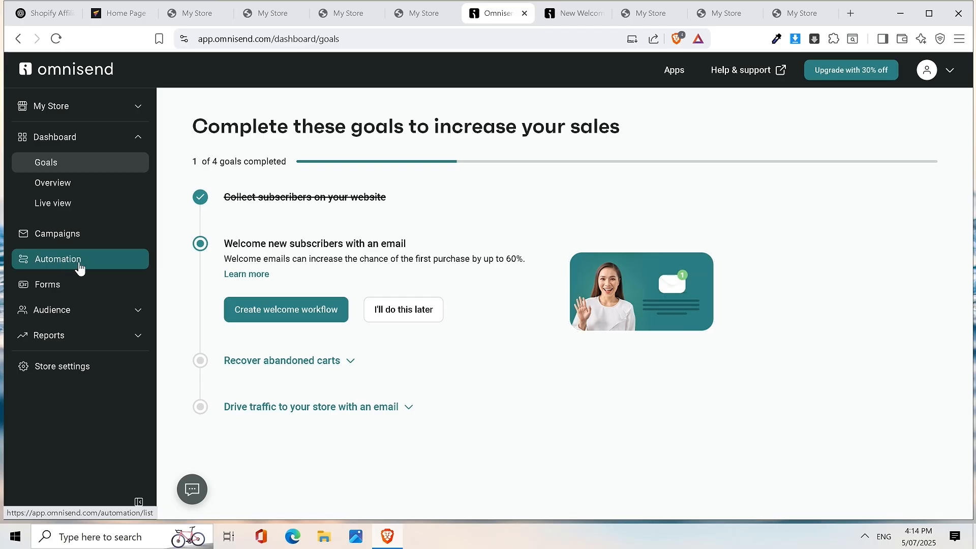
{"action": "left_click", "coordinate": [78, 264]}
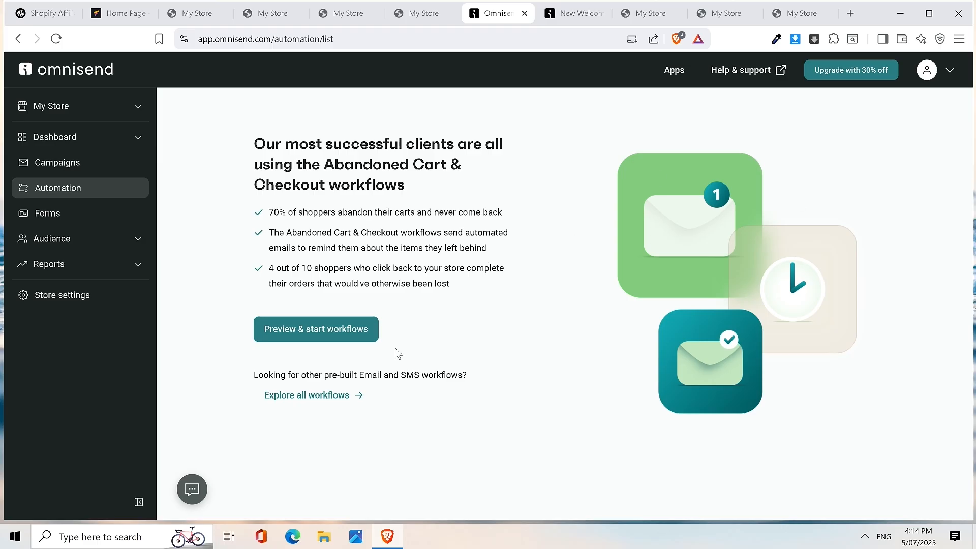
- Browse all pre-built workflow templates, then create a Custom Workflow from scratch
{"action": "left_click", "coordinate": [334, 397]}
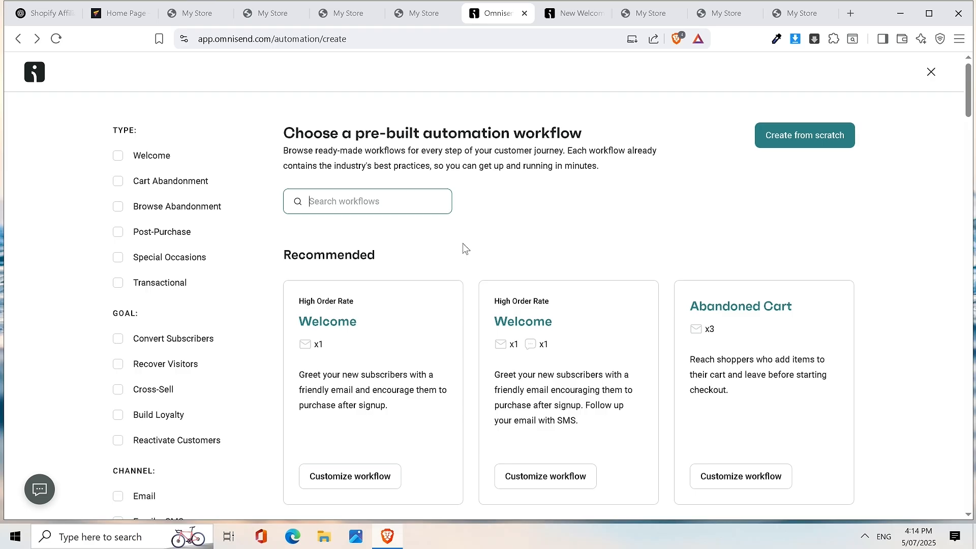
{"action": "scroll", "coordinate": [460, 249], "scroll_direction": "down", "scroll_amount": 5}
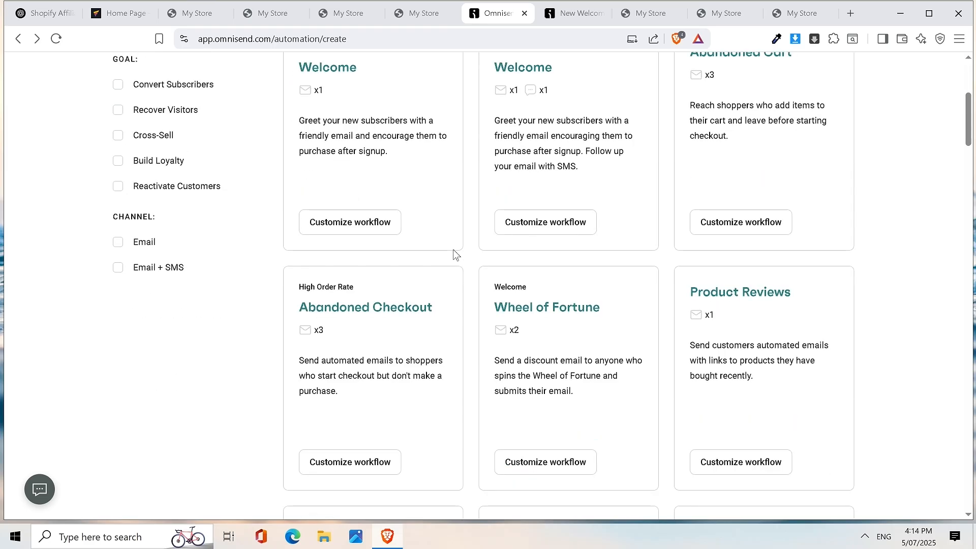
{"action": "scroll", "coordinate": [401, 207], "scroll_direction": "up", "scroll_amount": 5}
{"action": "left_click", "coordinate": [407, 208]}
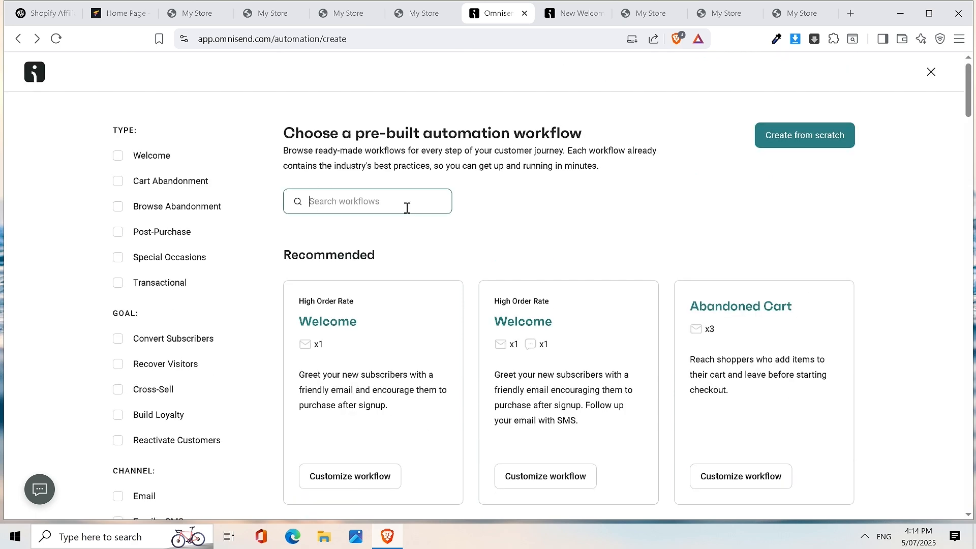
{"action": "scroll", "coordinate": [516, 234], "scroll_direction": "down", "scroll_amount": 3}
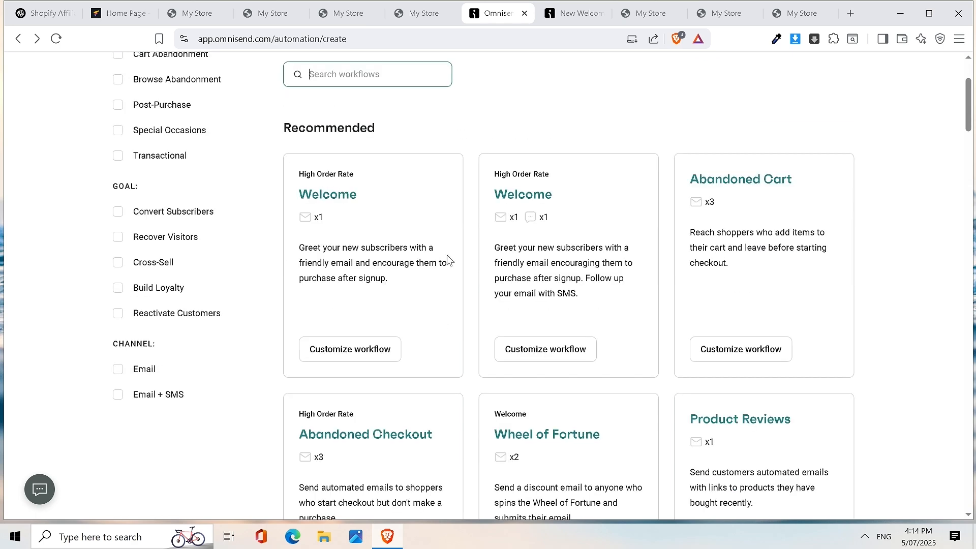
{"action": "scroll", "coordinate": [451, 261], "scroll_direction": "up", "scroll_amount": 3}
{"action": "left_click", "coordinate": [804, 132]}
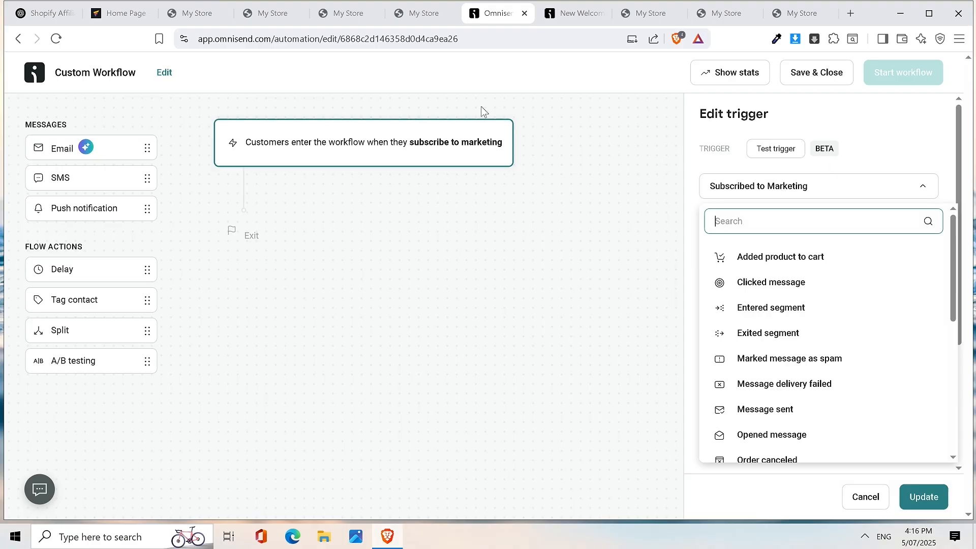
- Keep 'Subscribed to Marketing' as the trigger, review Frequency, and save with Update
{"action": "left_click", "coordinate": [352, 296]}
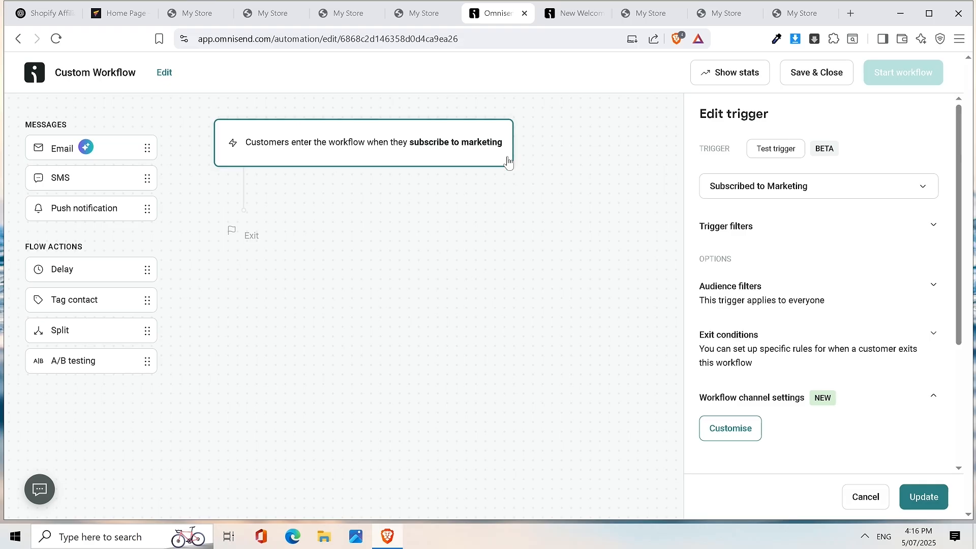
{"action": "left_click", "coordinate": [764, 186]}
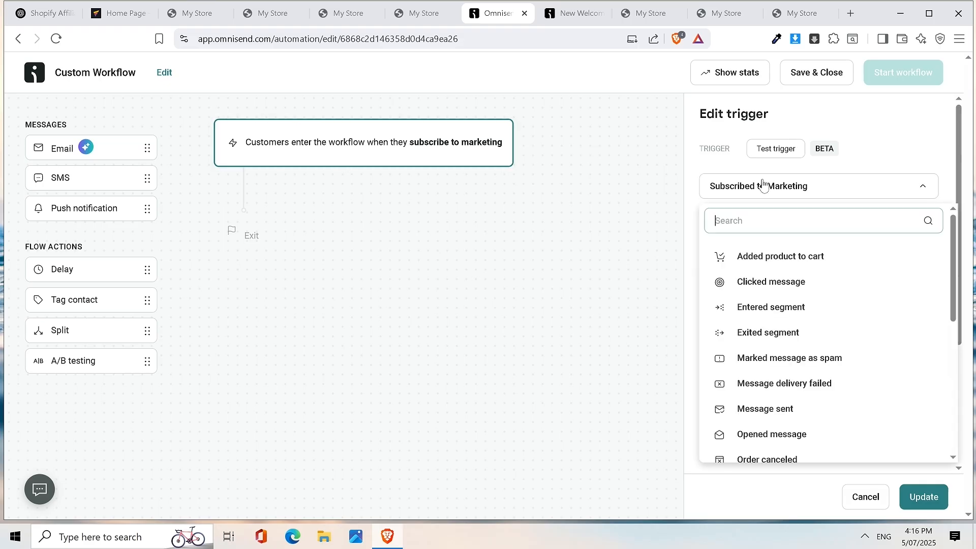
{"action": "scroll", "coordinate": [790, 310], "scroll_direction": "down", "scroll_amount": 5}
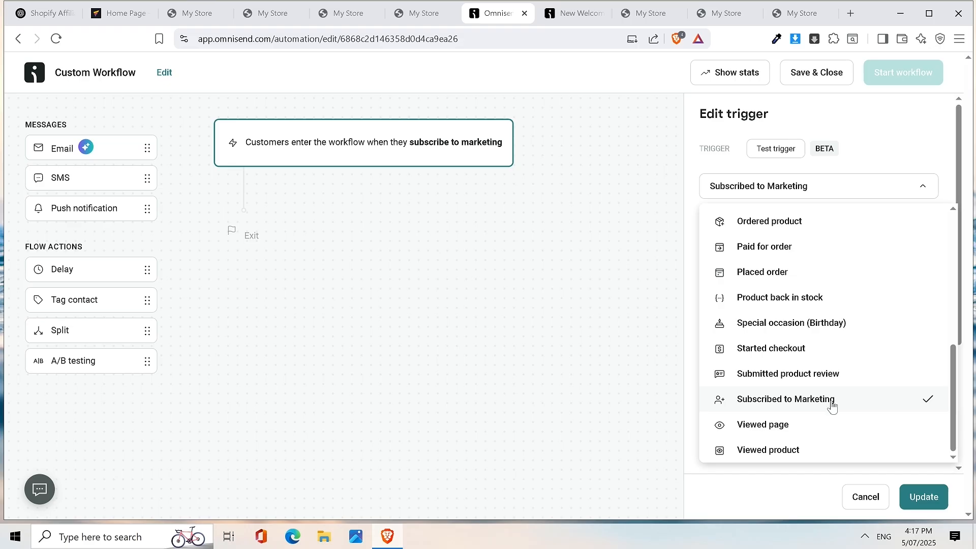
{"action": "left_click", "coordinate": [820, 403]}
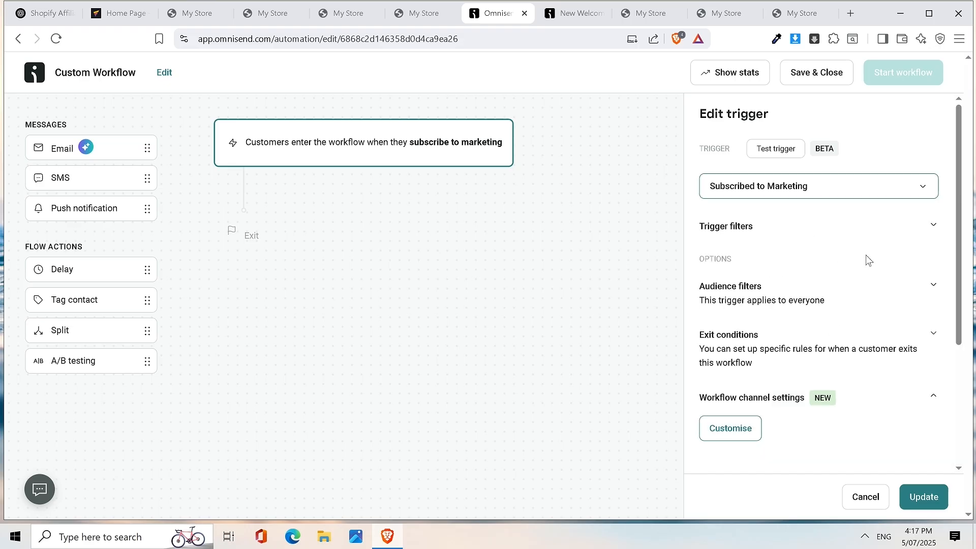
{"action": "scroll", "coordinate": [866, 255], "scroll_direction": "down", "scroll_amount": 3}
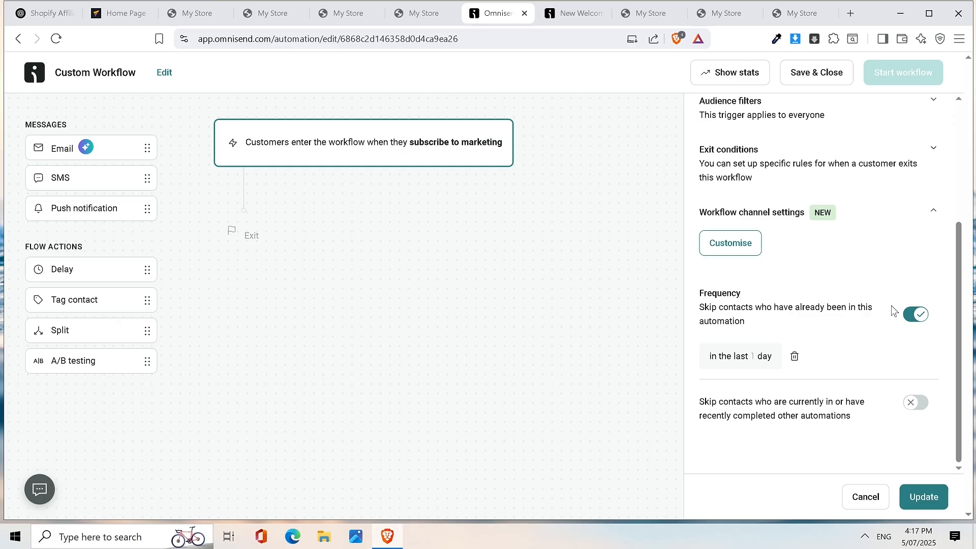
{"action": "scroll", "coordinate": [904, 420], "scroll_direction": "up", "scroll_amount": 4}
{"action": "left_click", "coordinate": [924, 498]}
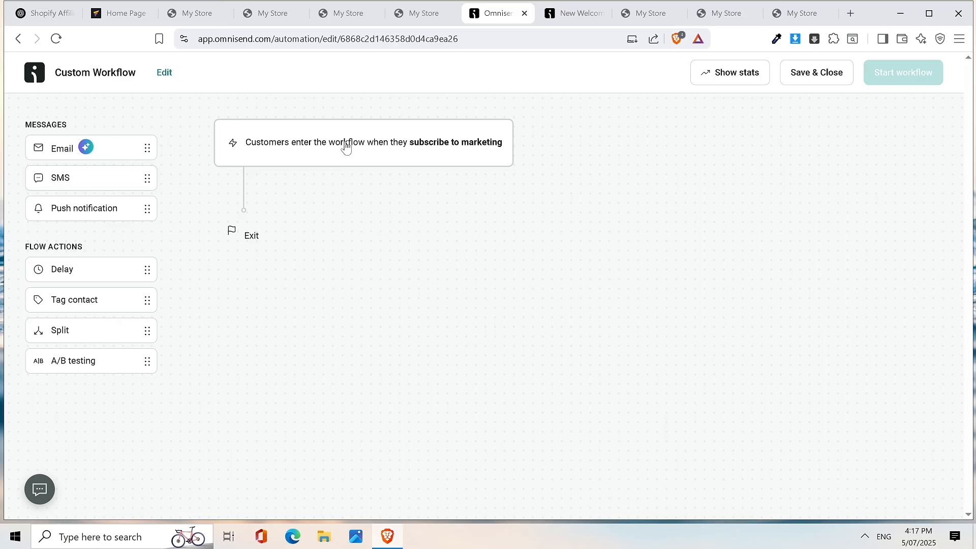
- Drop an Email step onto the canvas between the subscribe-to-marketing trigger and Exit
{"action": "left_click_drag", "start_coordinate": [99, 146], "coordinate": [271, 211]}
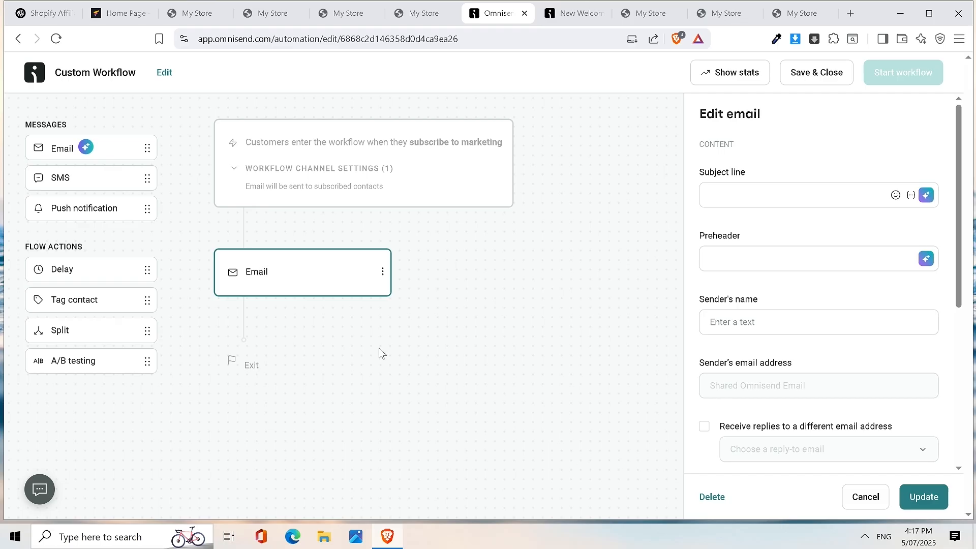
{"action": "left_click", "coordinate": [46, 16]}
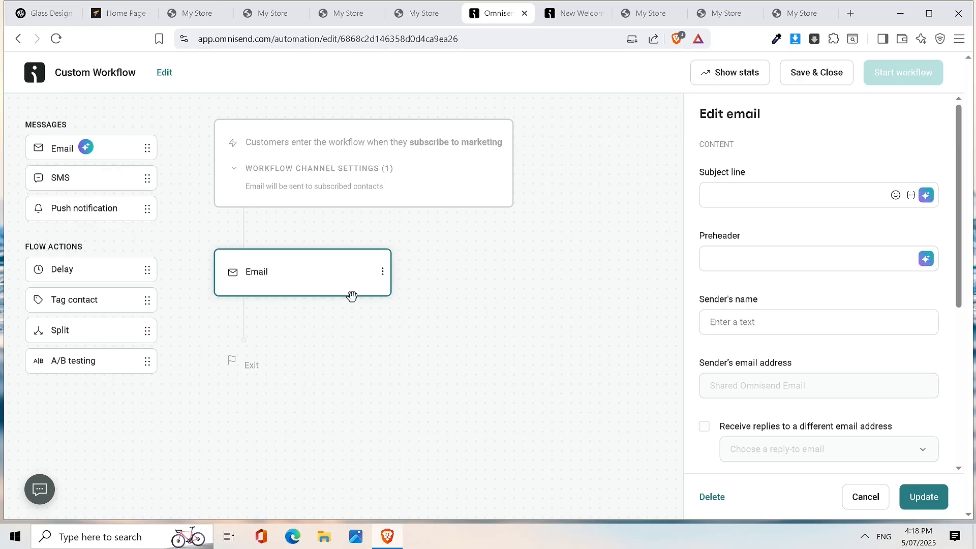
- Go to the Glass Design ChatGPT chat and read to the 'For Gifting, Gathering & Everyday Magic' ending
{"action": "left_click", "coordinate": [47, 18]}
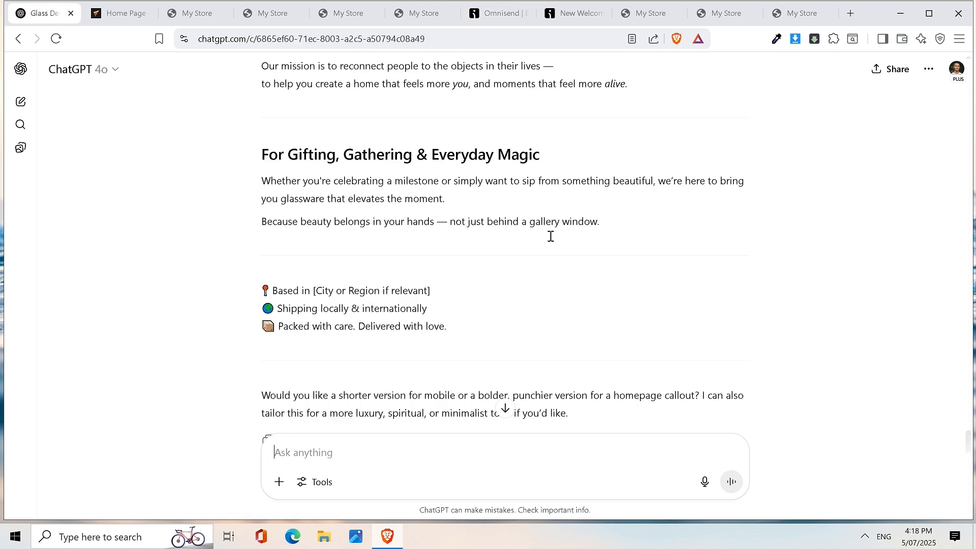
{"action": "scroll", "coordinate": [677, 240], "scroll_direction": "up", "scroll_amount": 8}
{"action": "scroll", "coordinate": [676, 240], "scroll_direction": "down", "scroll_amount": 8}
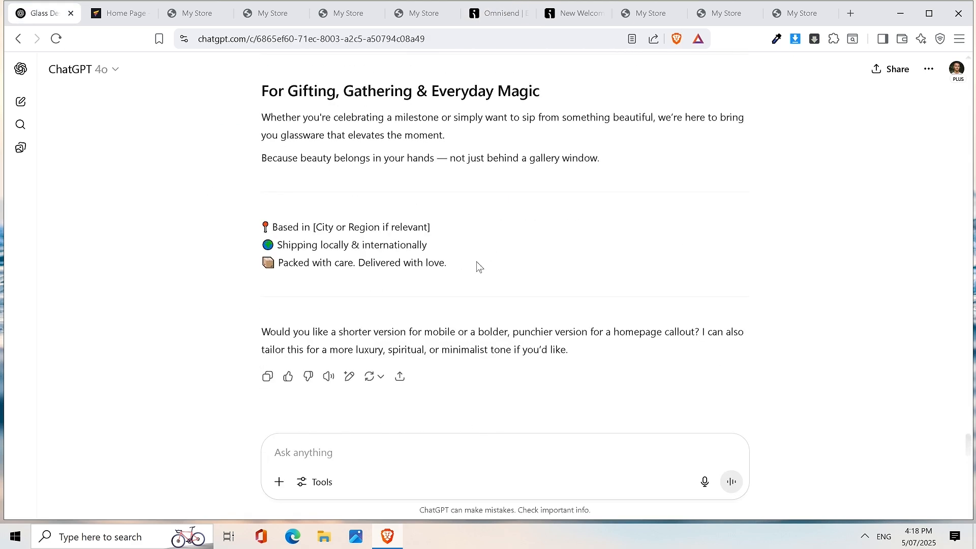
{"action": "scroll", "coordinate": [437, 281], "scroll_direction": "up", "scroll_amount": 20}
{"action": "scroll", "coordinate": [460, 212], "scroll_direction": "down", "scroll_amount": 6}
{"action": "scroll", "coordinate": [442, 224], "scroll_direction": "down", "scroll_amount": 15}
{"action": "scroll", "coordinate": [434, 269], "scroll_direction": "down", "scroll_amount": 1}
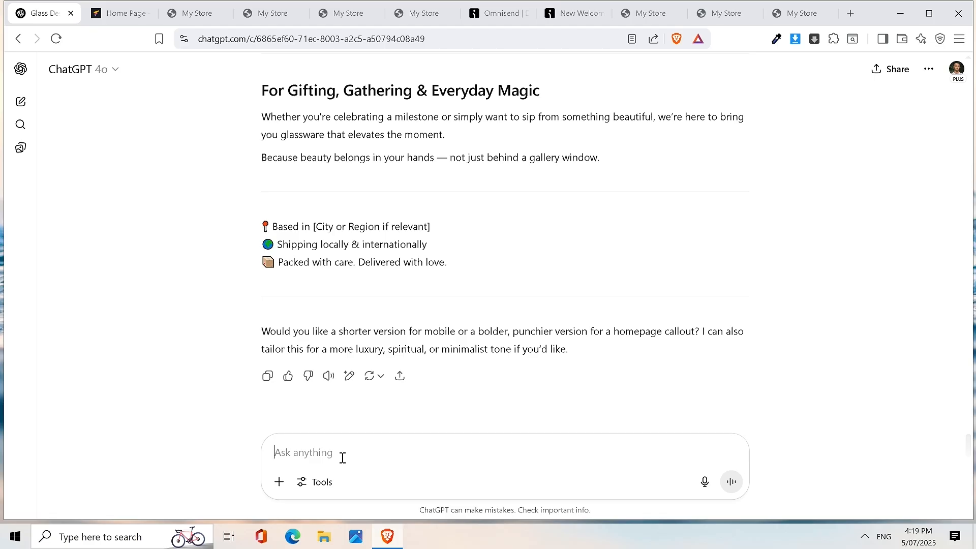
- Ask ChatGPT for a 3-email new-subscriber sequence to build initial trust and connection with the brand
{"action": "type", "text": "For"}
{"action": "key", "text": "BackSpace"}
{"action": "key", "text": "BackSpace"}
{"action": "key", "text": "BackSpace"}
{"action": "type", "text": "Can you please write me a 3 email new subsribers sd"}
{"action": "key", "text": "BackSpace"}
{"action": "key", "text": "BackSpace"}
{"action": "key", "text": "BackSpace"}
{"action": "key", "text": "BackSpace"}
{"action": "key", "text": "BackSpace"}
{"action": "key", "text": "BackSpace"}
{"action": "key", "text": "BackSpace"}
{"action": "key", "text": "BackSpace"}
{"action": "key", "text": "BackSpace"}
{"action": "type", "text": "riber"}
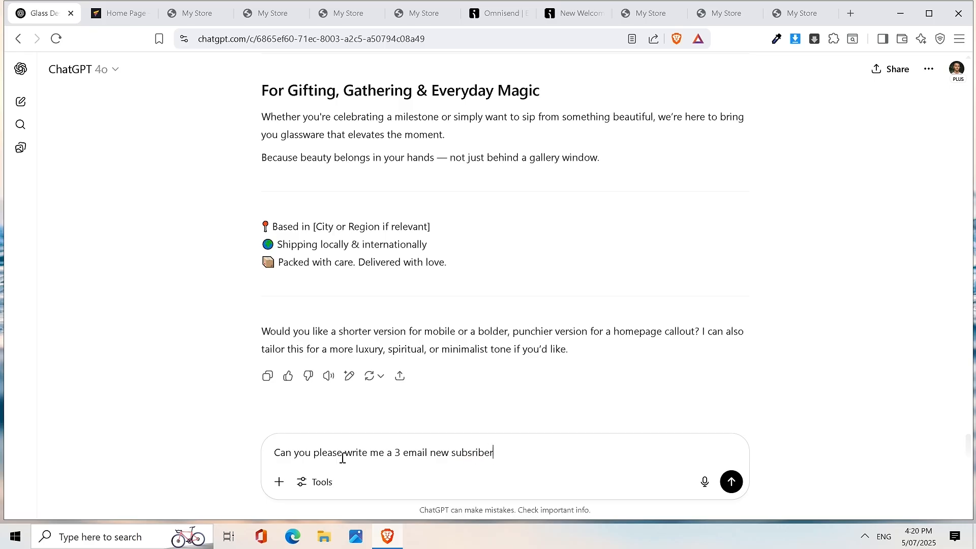
{"action": "type", "text": " sequence for this brand. To help build intial trust"}
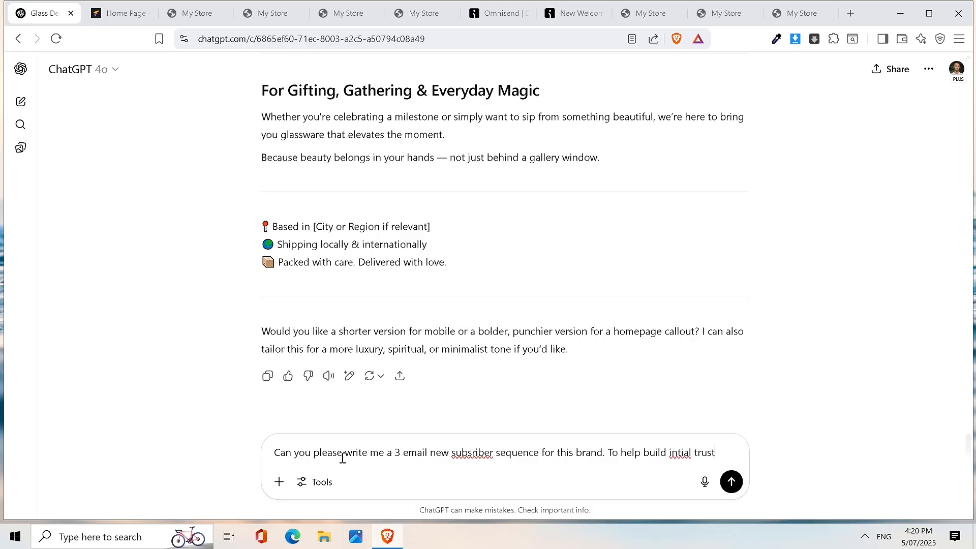
{"action": "key", "text": "BackSpace"}
{"action": "key", "text": "BackSpace"}
{"action": "key", "text": "BackSpace"}
{"action": "key", "text": "BackSpace"}
{"action": "key", "text": "BackSpace"}
{"action": "key", "text": "BackSpace"}
{"action": "key", "text": "BackSpace"}
{"action": "key", "text": "BackSpace"}
{"action": "key", "text": "BackSpace"}
{"action": "key", "text": "BackSpace"}
{"action": "type", "text": "itial trsu"}
{"action": "key", "text": "BackSpace"}
{"action": "key", "text": "BackSpace"}
{"action": "type", "text": "ust and "}
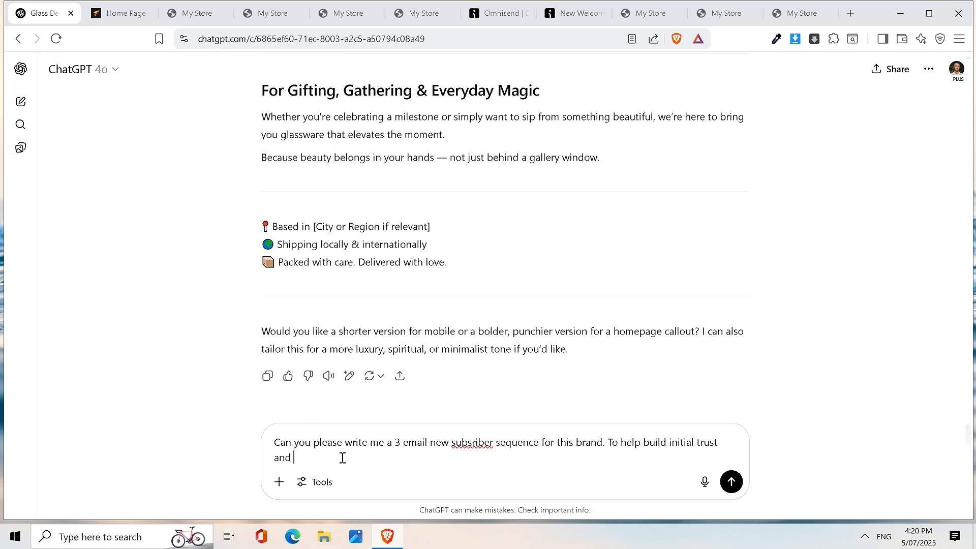
{"action": "type", "text": "connection with my bran"}
{"action": "key", "text": "BackSpace"}
{"action": "key", "text": "BackSpace"}
{"action": "type", "text": "and."}
{"action": "key", "text": "Return"}
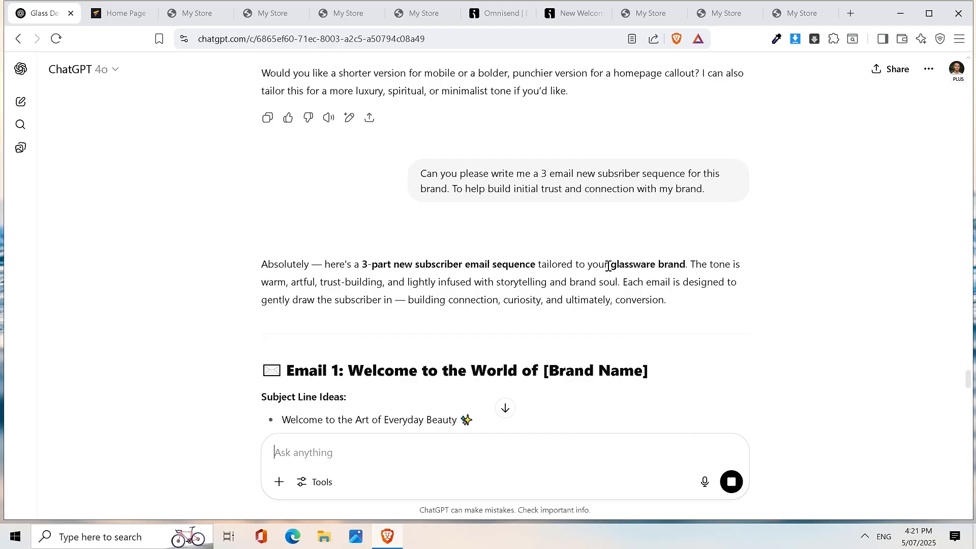
{"action": "scroll", "coordinate": [608, 266], "scroll_direction": "down", "scroll_amount": 2}
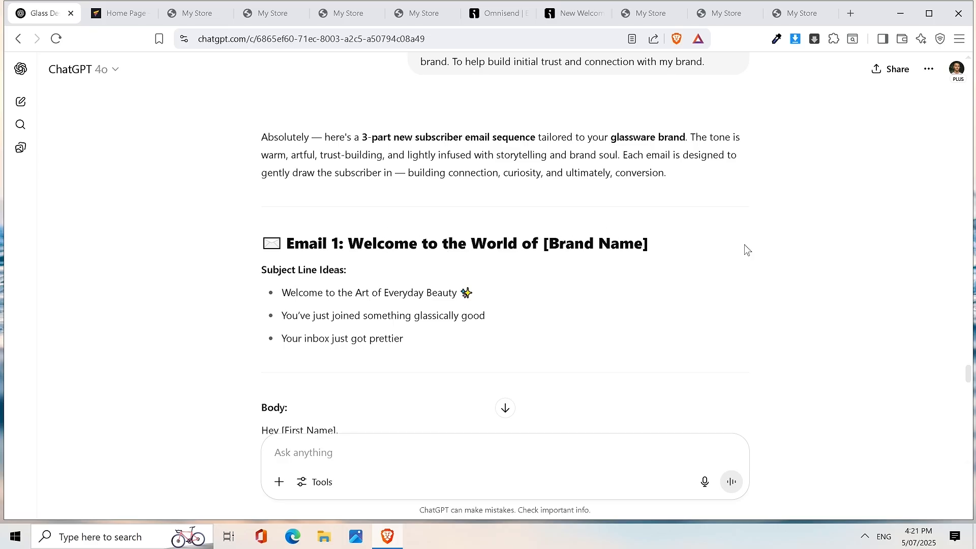
{"action": "scroll", "coordinate": [377, 286], "scroll_direction": "down", "scroll_amount": 2}
{"action": "scroll", "coordinate": [539, 275], "scroll_direction": "down", "scroll_amount": 2}
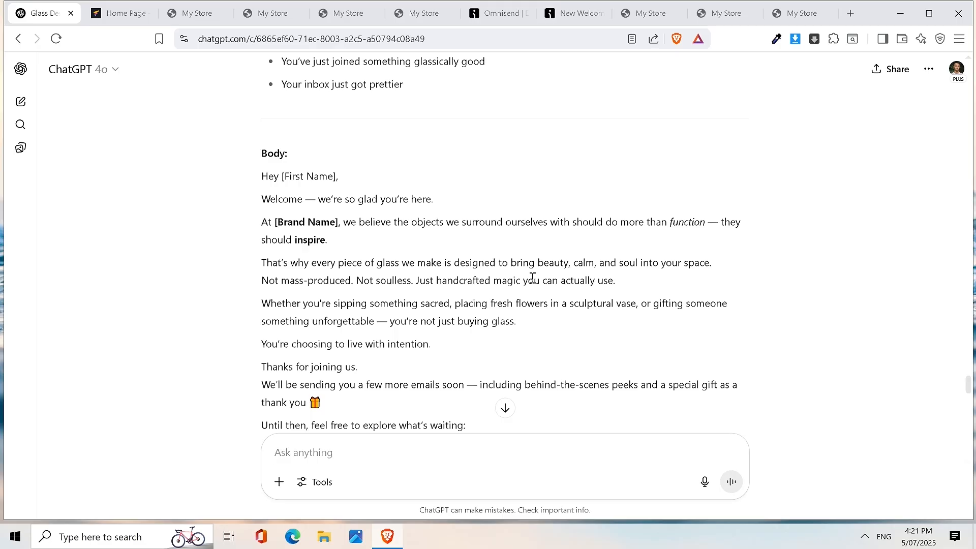
{"action": "scroll", "coordinate": [532, 278], "scroll_direction": "down", "scroll_amount": 1}
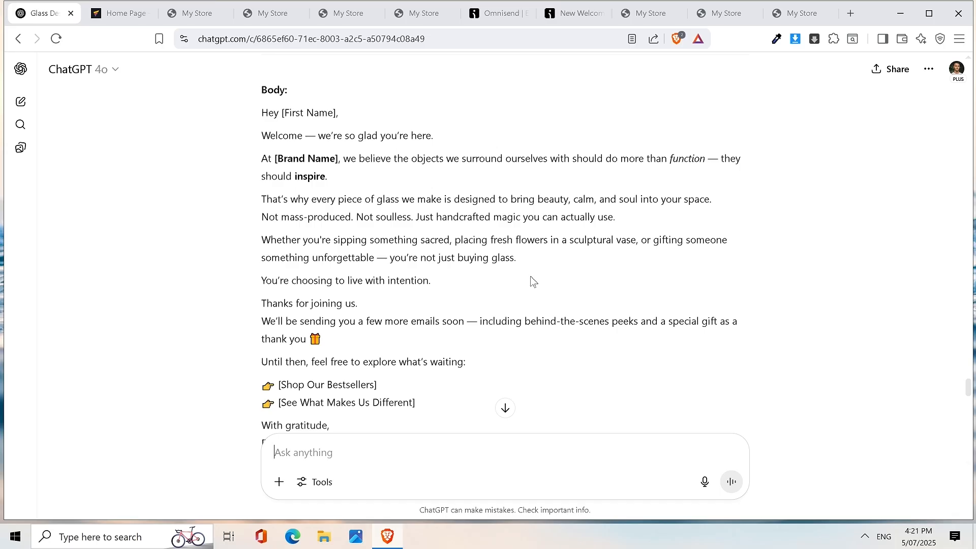
{"action": "scroll", "coordinate": [532, 281], "scroll_direction": "down", "scroll_amount": 6}
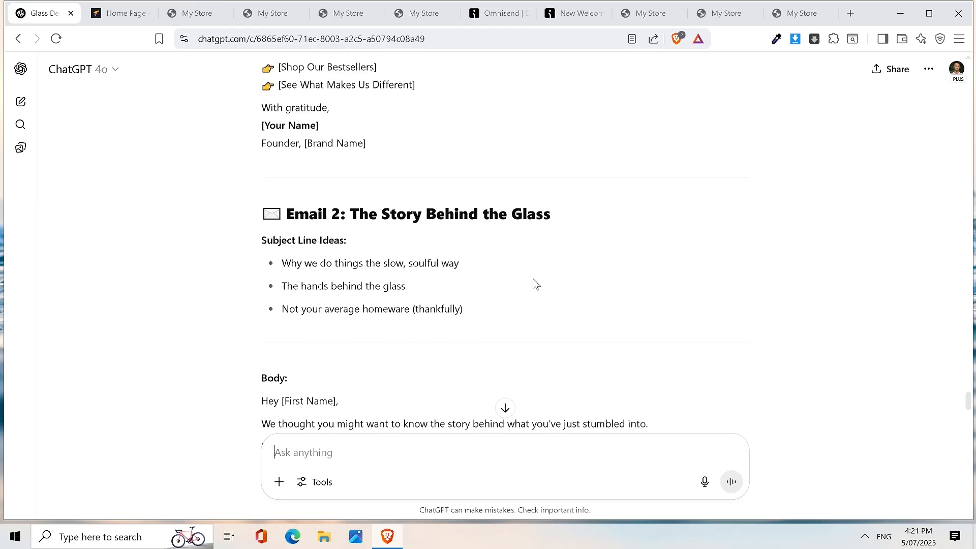
{"action": "scroll", "coordinate": [535, 283], "scroll_direction": "down", "scroll_amount": 5}
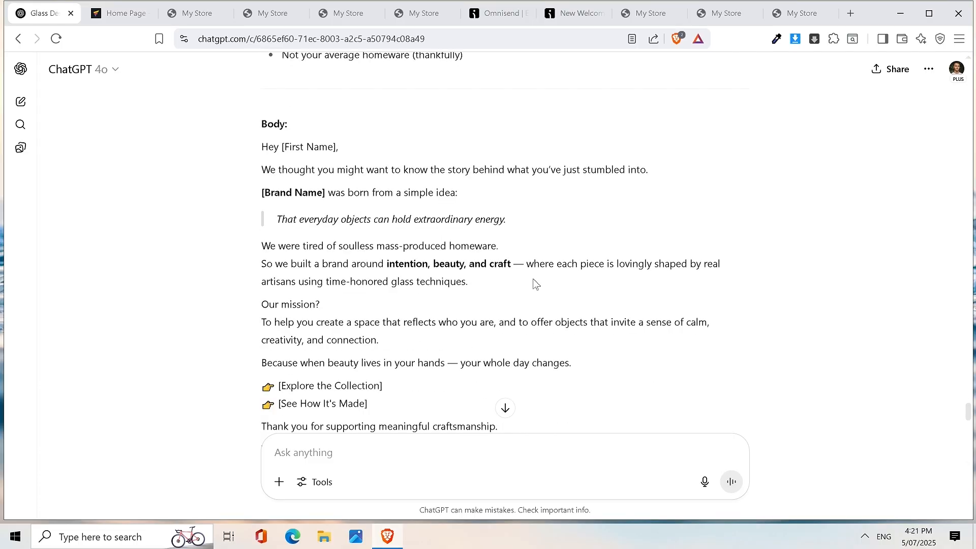
{"action": "scroll", "coordinate": [535, 283], "scroll_direction": "down", "scroll_amount": 11}
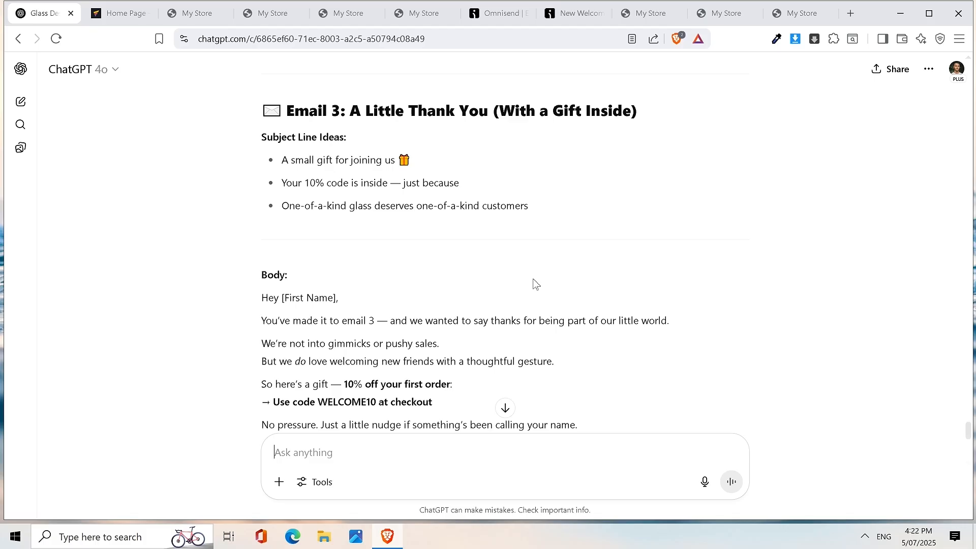
{"action": "scroll", "coordinate": [536, 285], "scroll_direction": "up", "scroll_amount": 15}
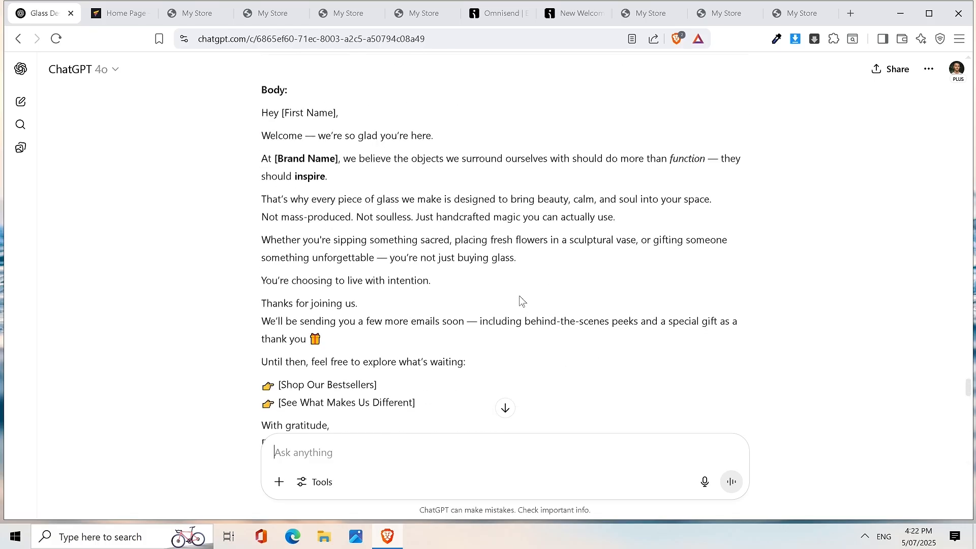
{"action": "scroll", "coordinate": [522, 300], "scroll_direction": "up", "scroll_amount": 3}
{"action": "left_click_drag", "start_coordinate": [239, 221], "coordinate": [564, 432]}
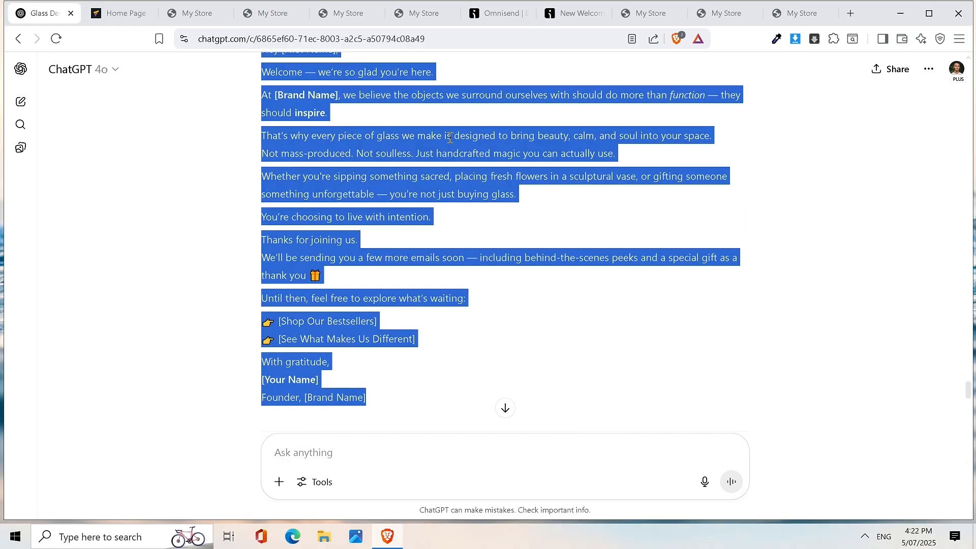
{"action": "left_click", "coordinate": [529, 133]}
{"action": "scroll", "coordinate": [427, 198], "scroll_direction": "down", "scroll_amount": 5}
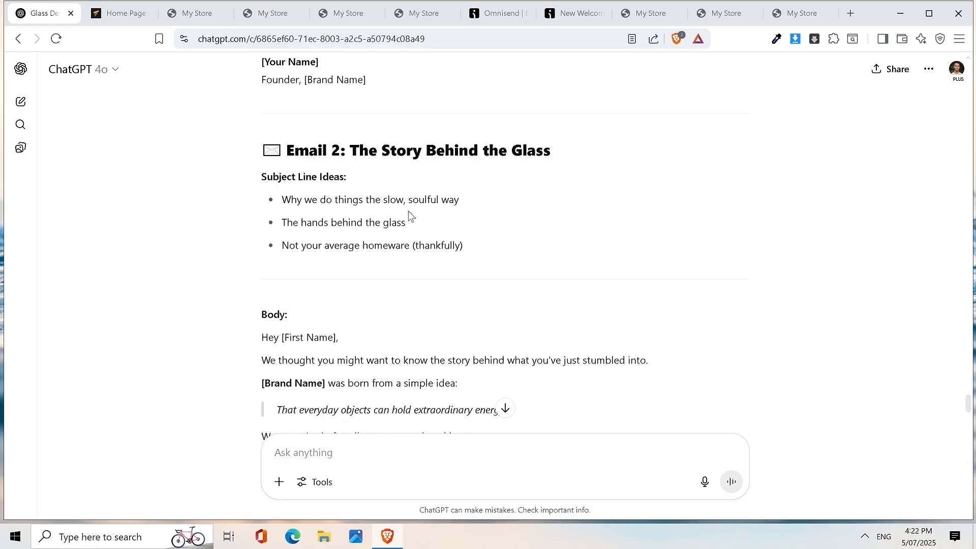
{"action": "scroll", "coordinate": [450, 208], "scroll_direction": "down", "scroll_amount": 9}
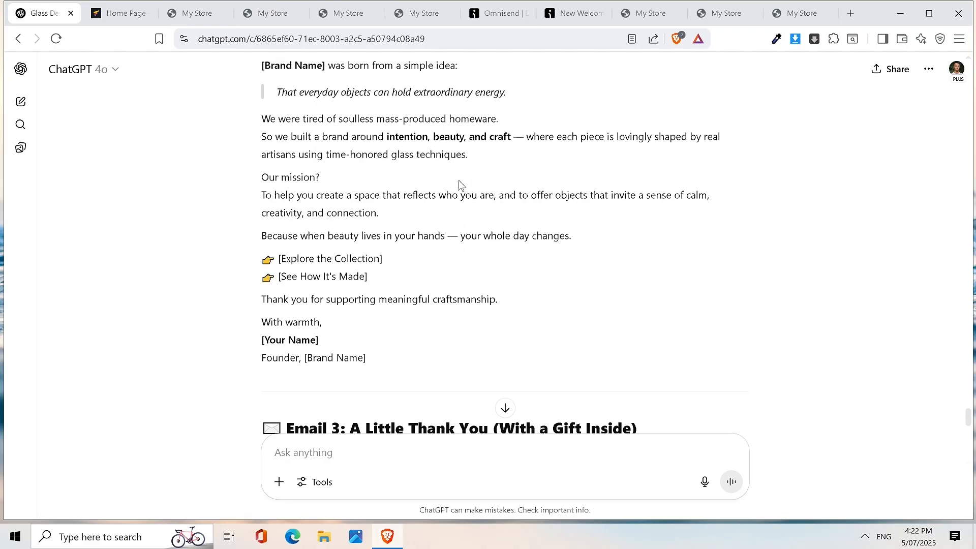
{"action": "scroll", "coordinate": [311, 231], "scroll_direction": "down", "scroll_amount": 4}
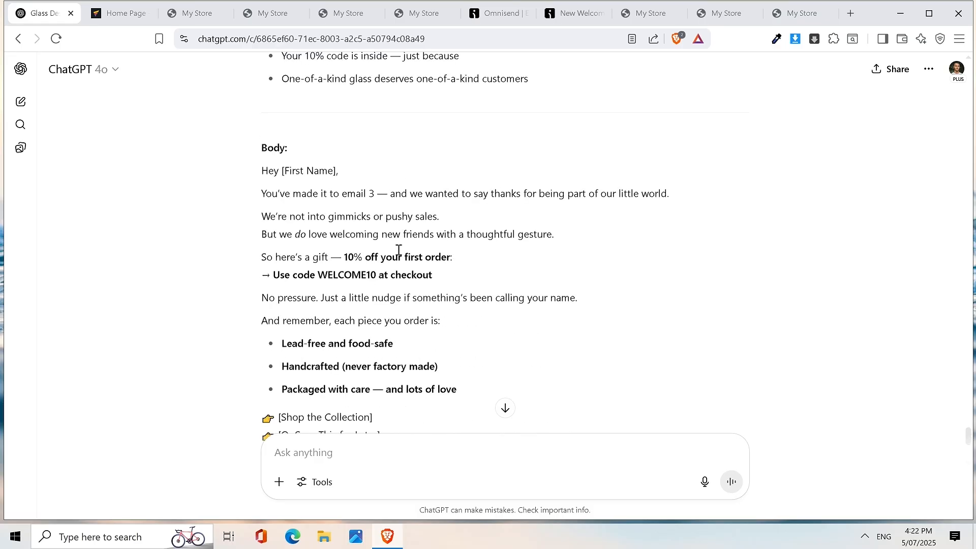
{"action": "scroll", "coordinate": [431, 303], "scroll_direction": "up", "scroll_amount": 15}
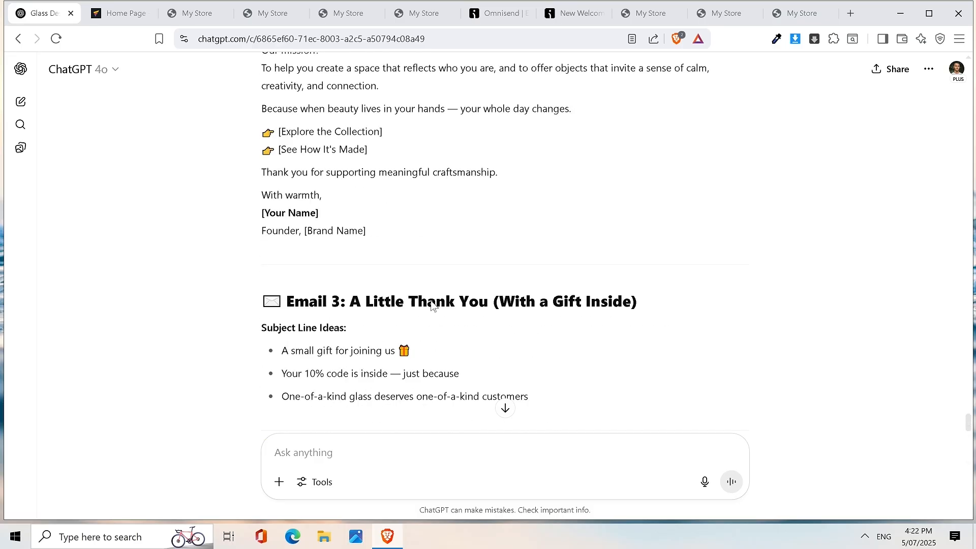
{"action": "scroll", "coordinate": [414, 209], "scroll_direction": "up", "scroll_amount": 6}
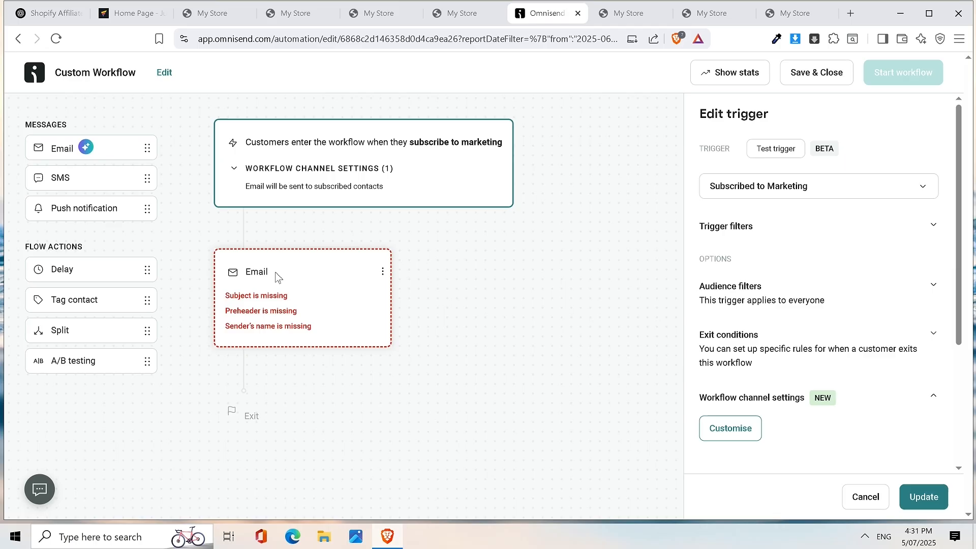
- Open the workflow's Email step to fill in its subject, preheader and sender
{"action": "left_click", "coordinate": [288, 277]}
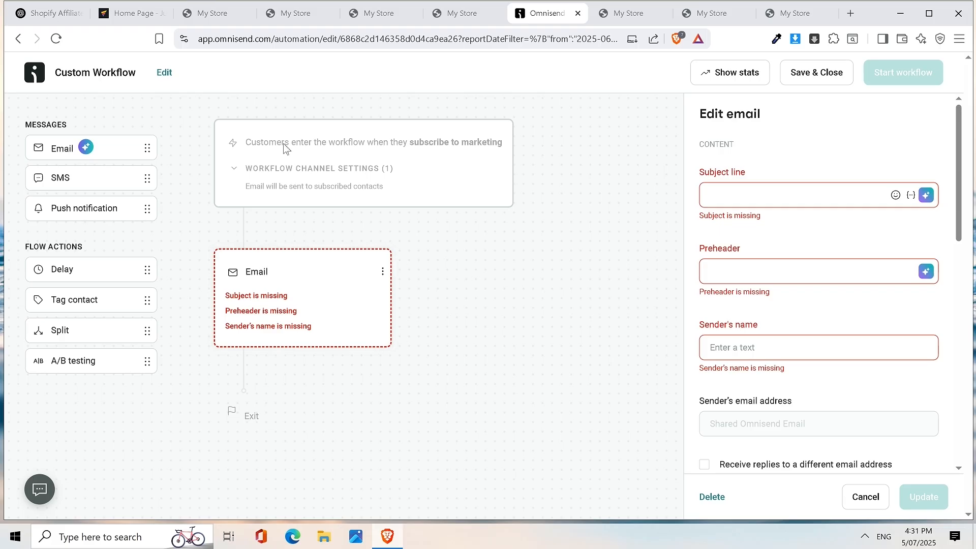
- Back in ChatGPT, select the Email 1 heading 'Your 10% Off + A Better Way to Supplement'
{"action": "left_click", "coordinate": [51, 15]}
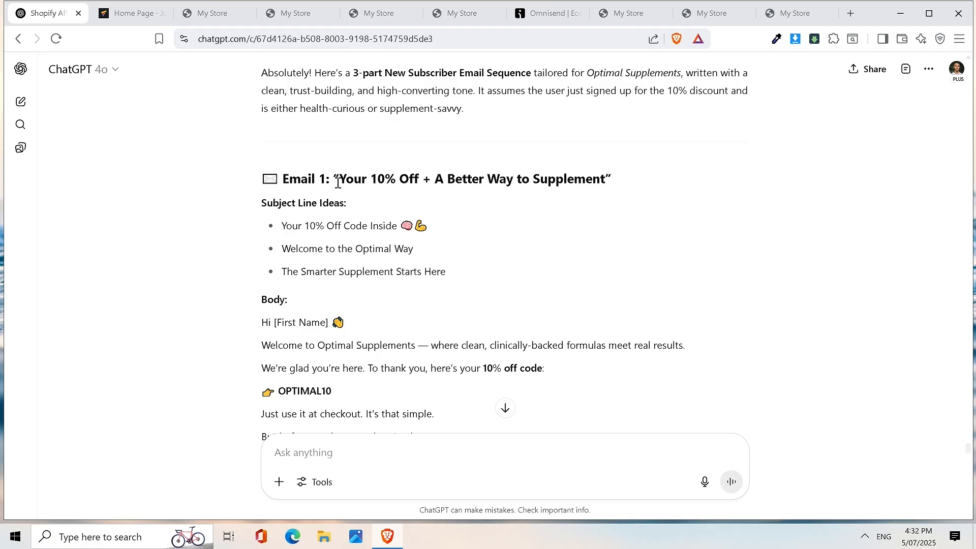
{"action": "left_click_drag", "start_coordinate": [338, 180], "coordinate": [622, 180]}
{"action": "key", "text": "ctrl+c"}
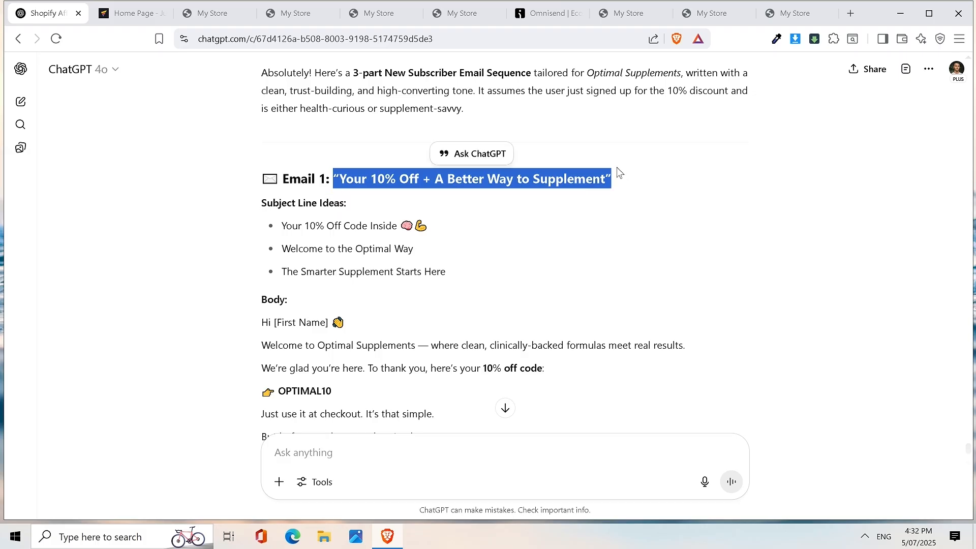
- Paste the Email 1 heading into the Omnisend subject line and strip its quotation marks
{"action": "left_click", "coordinate": [541, 17]}
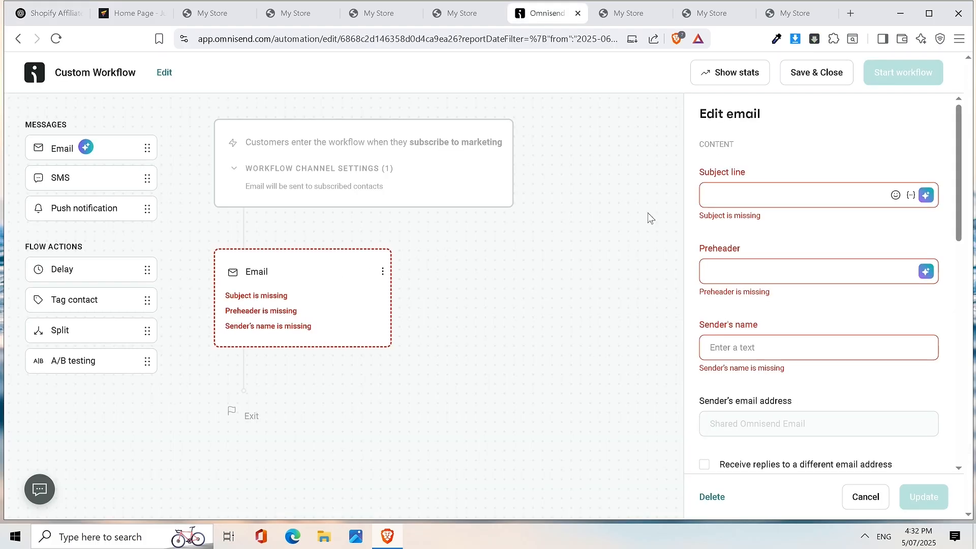
{"action": "left_click", "coordinate": [750, 195]}
{"action": "key", "text": "ctrl+v"}
{"action": "key", "text": "BackSpace"}
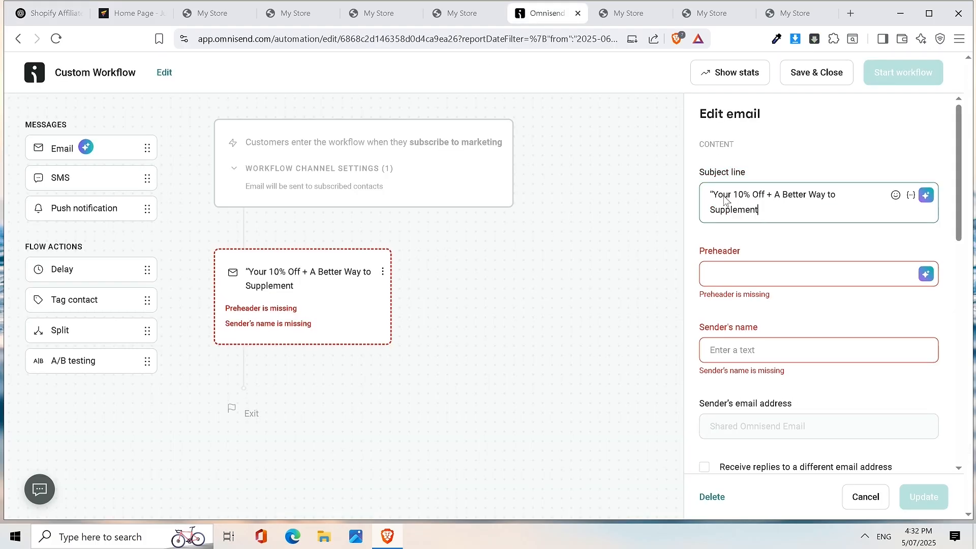
{"action": "left_click", "coordinate": [720, 198]}
{"action": "key", "text": "BackSpace"}
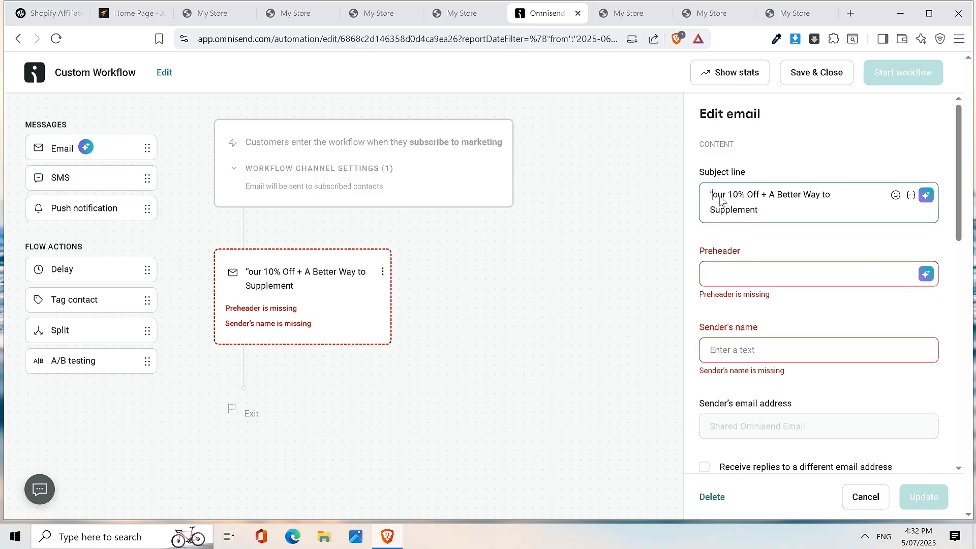
{"action": "type", "text": "Y"}
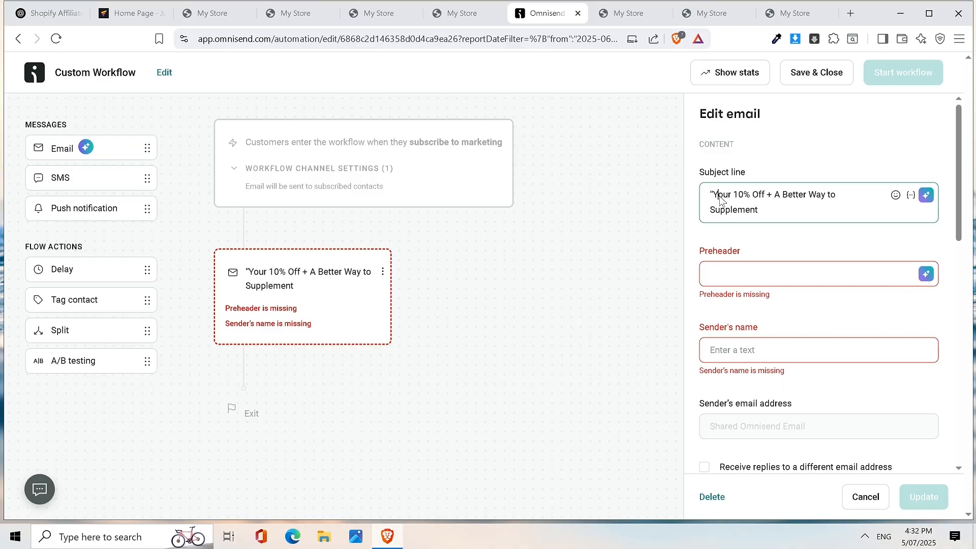
{"action": "left_click_drag", "start_coordinate": [711, 195], "coordinate": [715, 196]}
{"action": "key", "text": "BackSpace"}
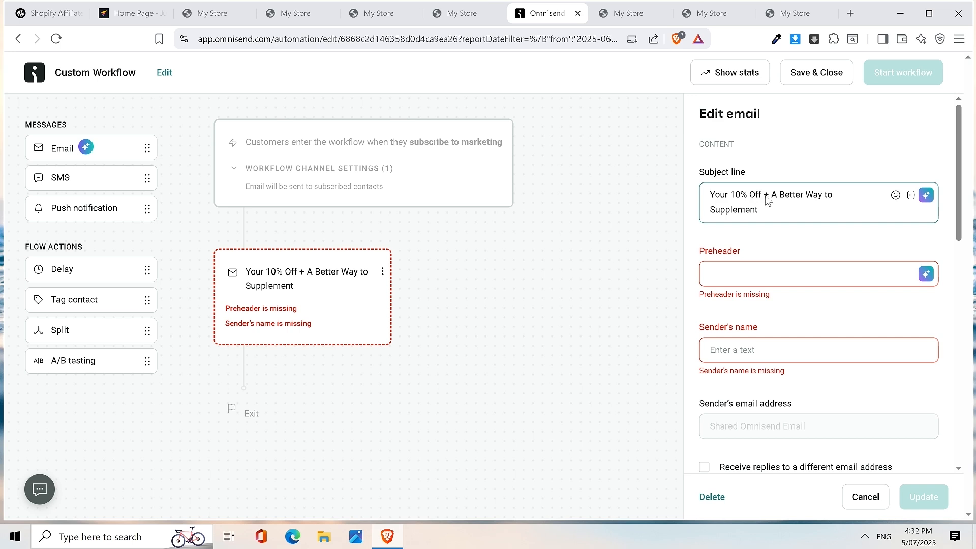
- Replace '10% Off' with 'Discount' so the subject reads 'Your Discount + A Better Way to Supplement'
{"action": "left_click_drag", "start_coordinate": [736, 197], "coordinate": [775, 199]}
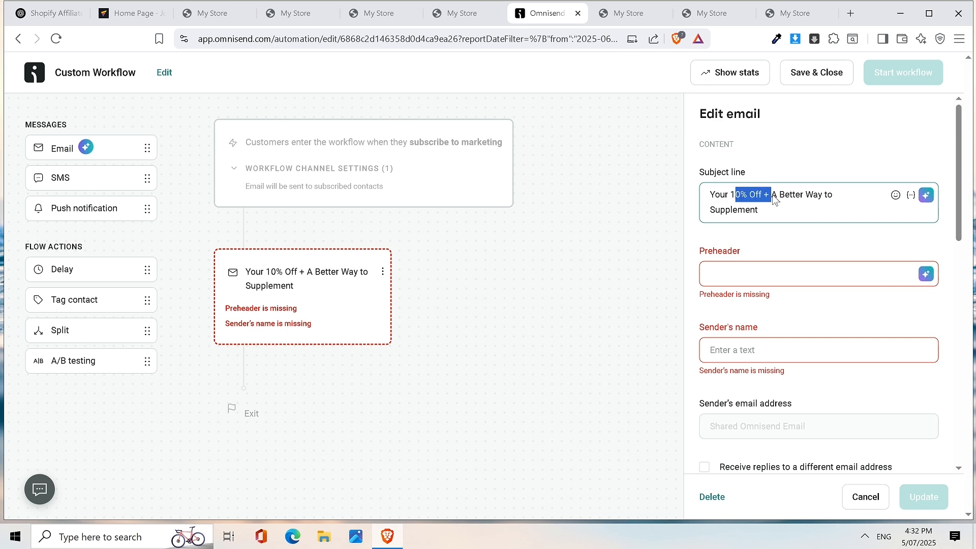
{"action": "key", "text": "BackSpace"}
{"action": "key", "text": "BackSpace"}
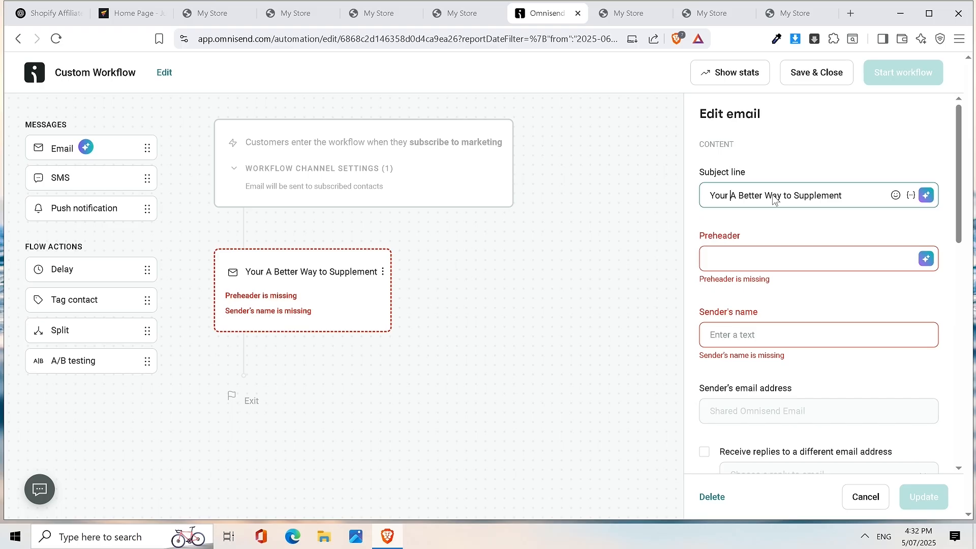
{"action": "type", "text": "d"}
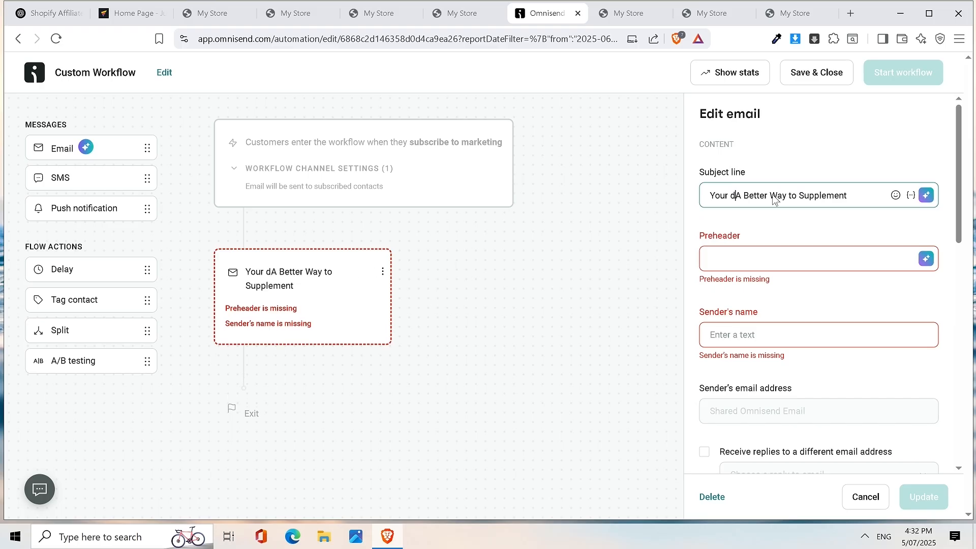
{"action": "key", "text": "BackSpace"}
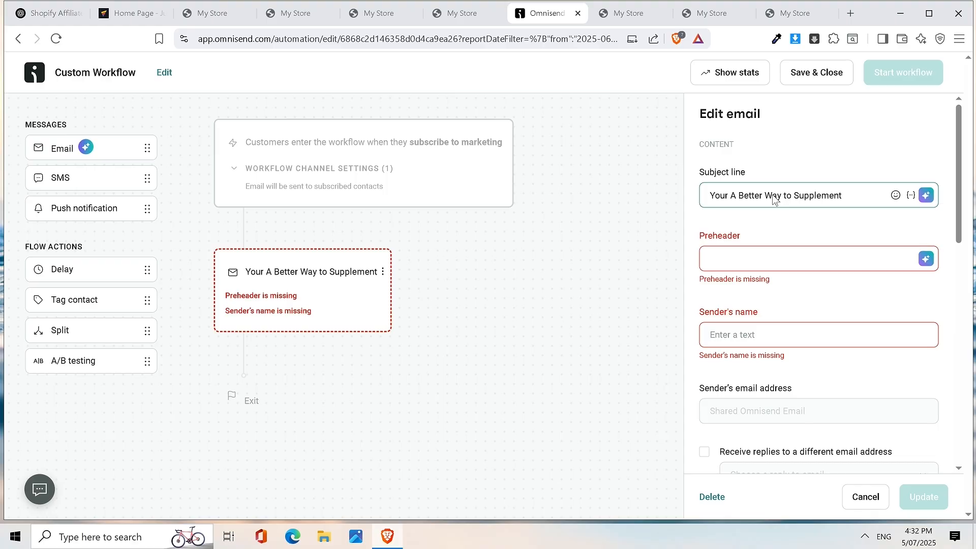
{"action": "type", "text": "Discount"}
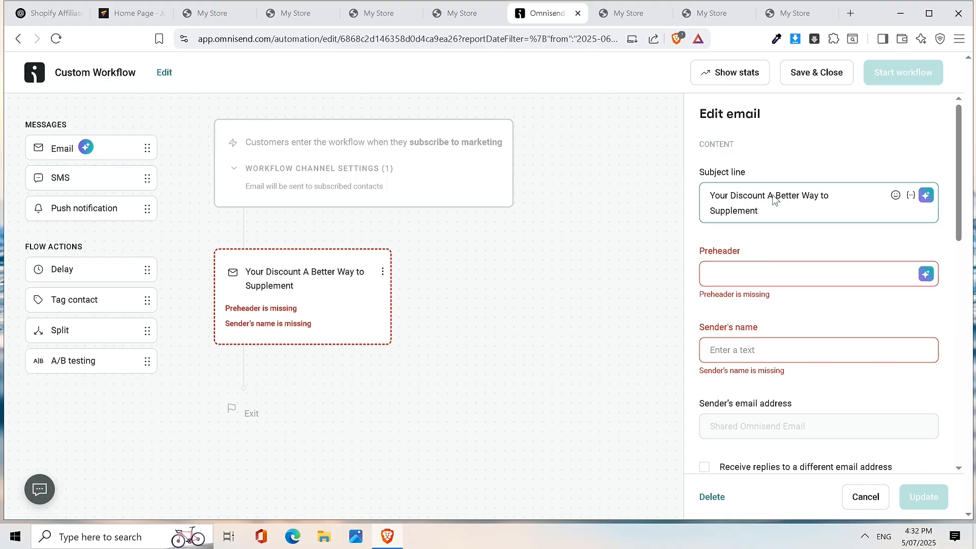
- Set the email's preheader to 'A quick introduction' and sender's name to 'Optimal Supplements'
{"action": "type", "text": "+"}
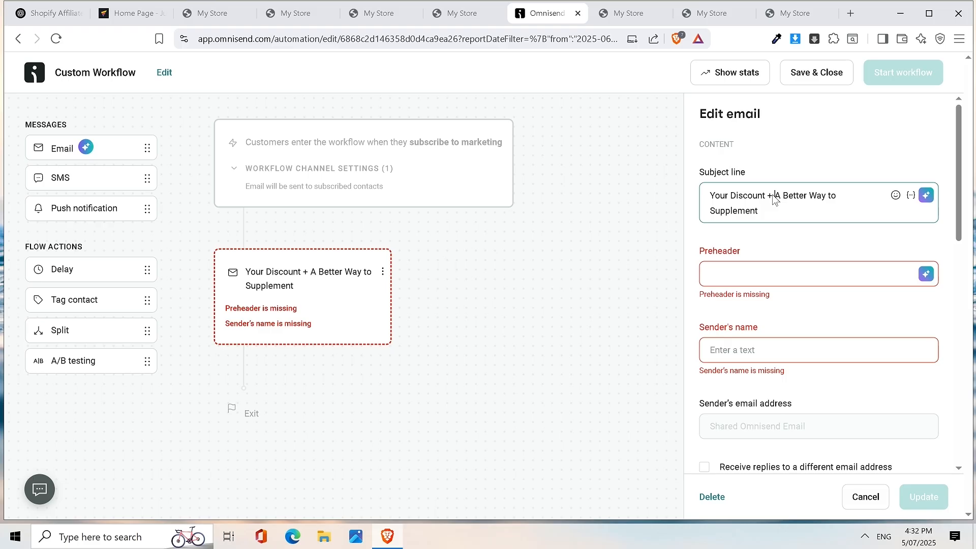
{"action": "left_click", "coordinate": [784, 208]}
{"action": "left_click", "coordinate": [776, 275]}
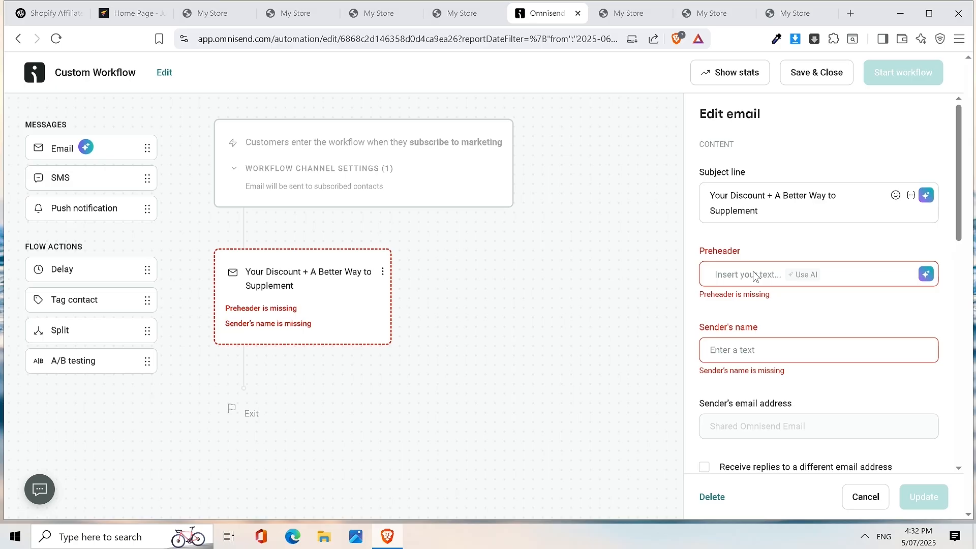
{"action": "type", "text": "A qu"}
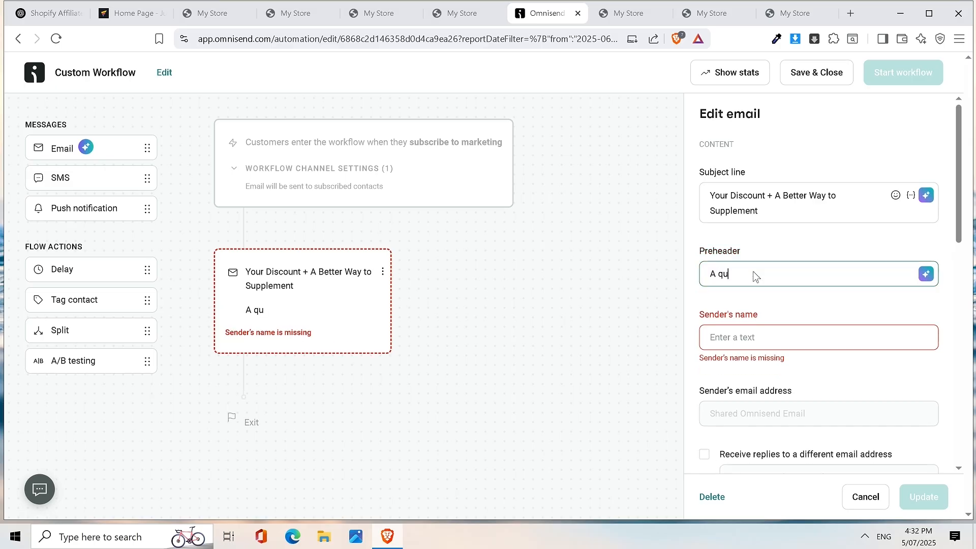
{"action": "type", "text": "ick introduction"}
{"action": "left_click", "coordinate": [727, 338]}
{"action": "type", "text": "Op"}
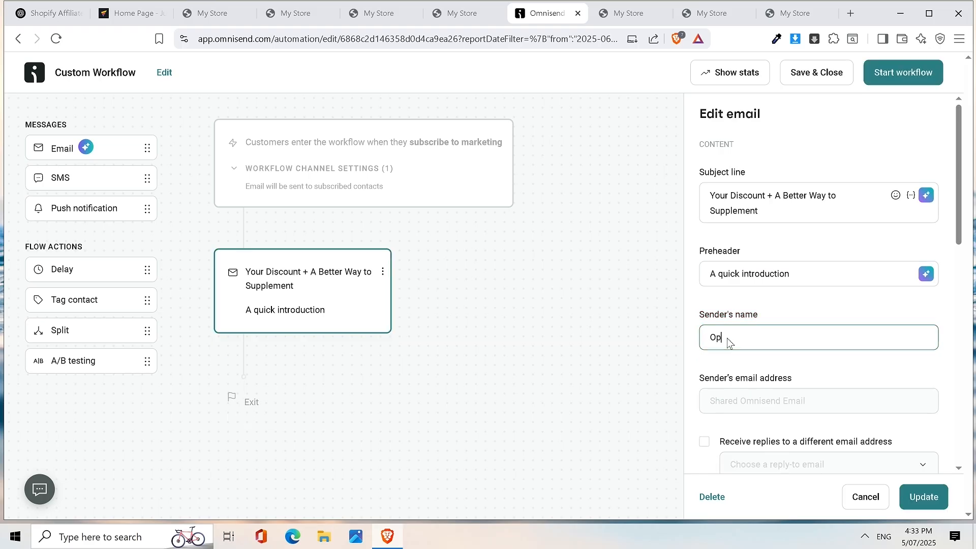
{"action": "type", "text": "timal Supplements"}
{"action": "left_click", "coordinate": [842, 309]}
- Update the welcome email step's settings
{"action": "scroll", "coordinate": [841, 310], "scroll_direction": "down", "scroll_amount": 5}
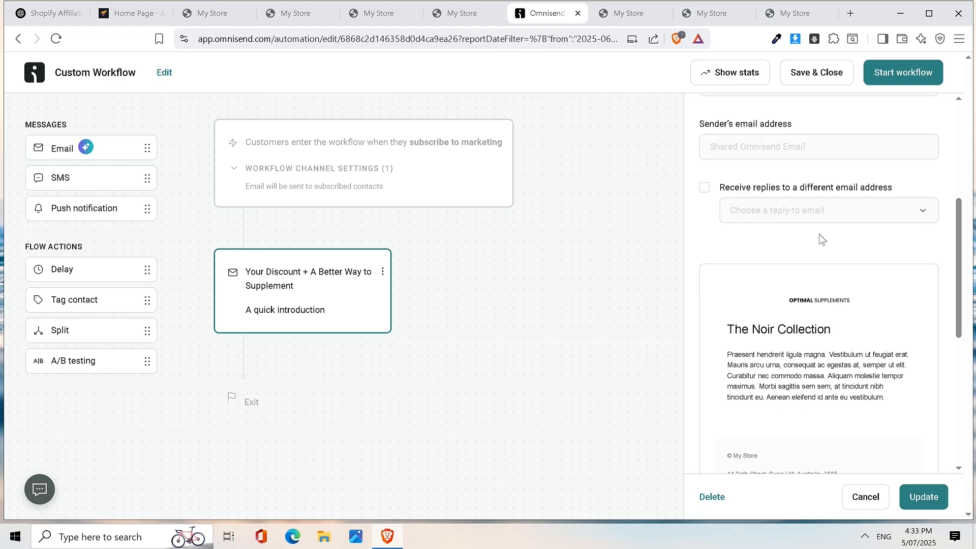
{"action": "scroll", "coordinate": [834, 321], "scroll_direction": "down", "scroll_amount": 2}
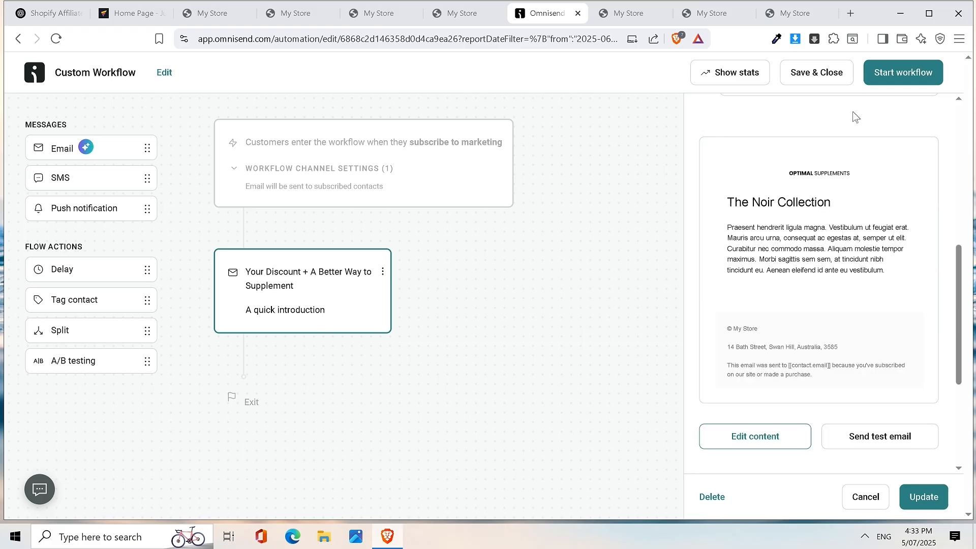
{"action": "scroll", "coordinate": [841, 214], "scroll_direction": "up", "scroll_amount": 1}
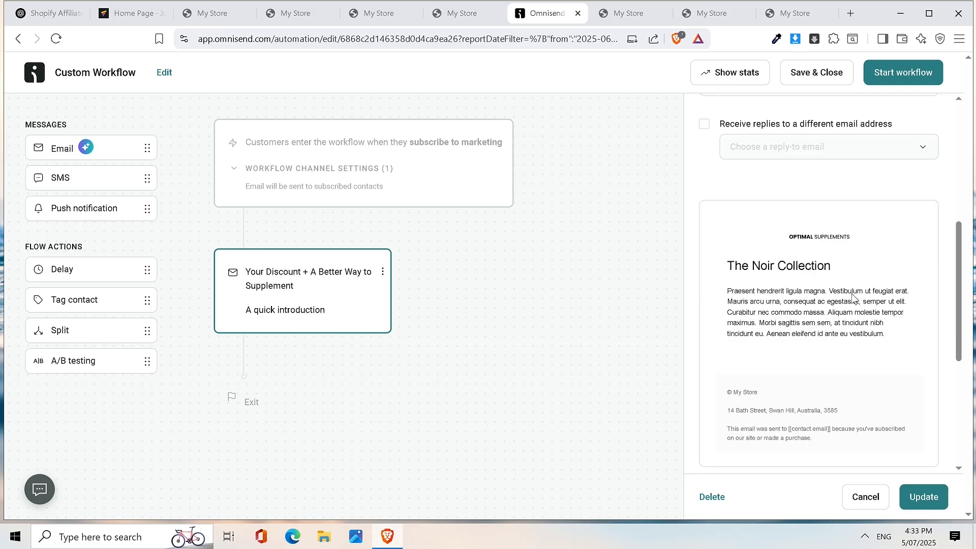
{"action": "scroll", "coordinate": [852, 298], "scroll_direction": "up", "scroll_amount": 1}
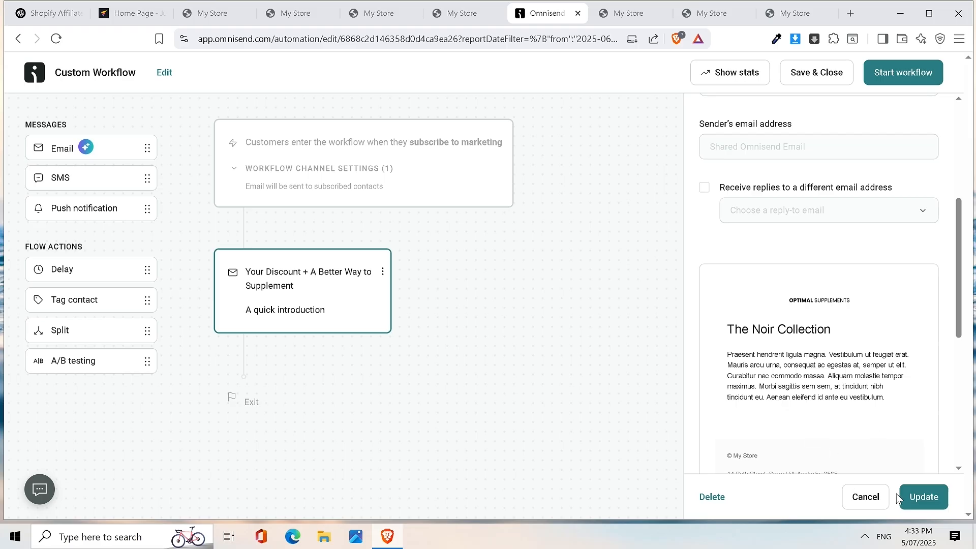
{"action": "left_click", "coordinate": [925, 504]}
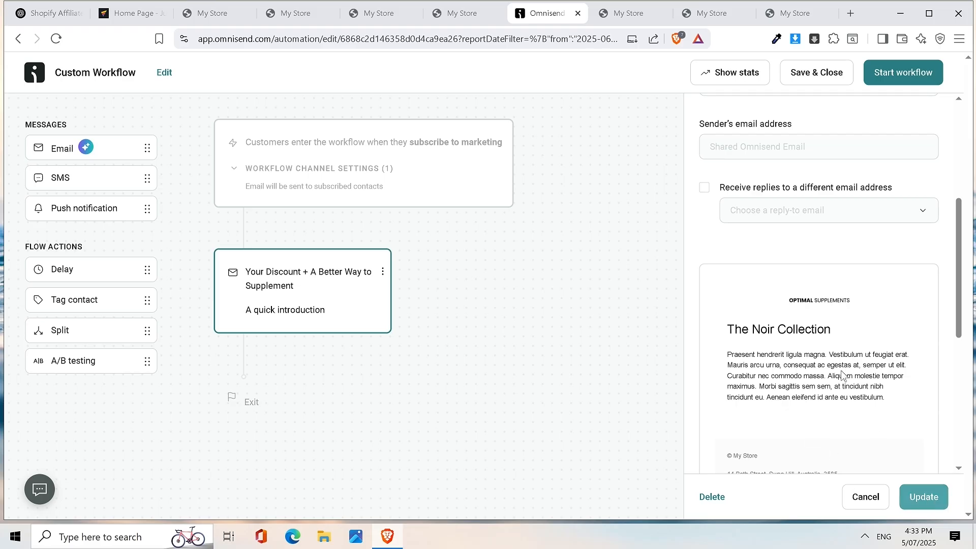
- Open the welcome email's content editor, saving changes when prompted
{"action": "scroll", "coordinate": [830, 342], "scroll_direction": "down", "scroll_amount": 1}
{"action": "scroll", "coordinate": [839, 333], "scroll_direction": "up", "scroll_amount": 2}
{"action": "scroll", "coordinate": [844, 354], "scroll_direction": "down", "scroll_amount": 4}
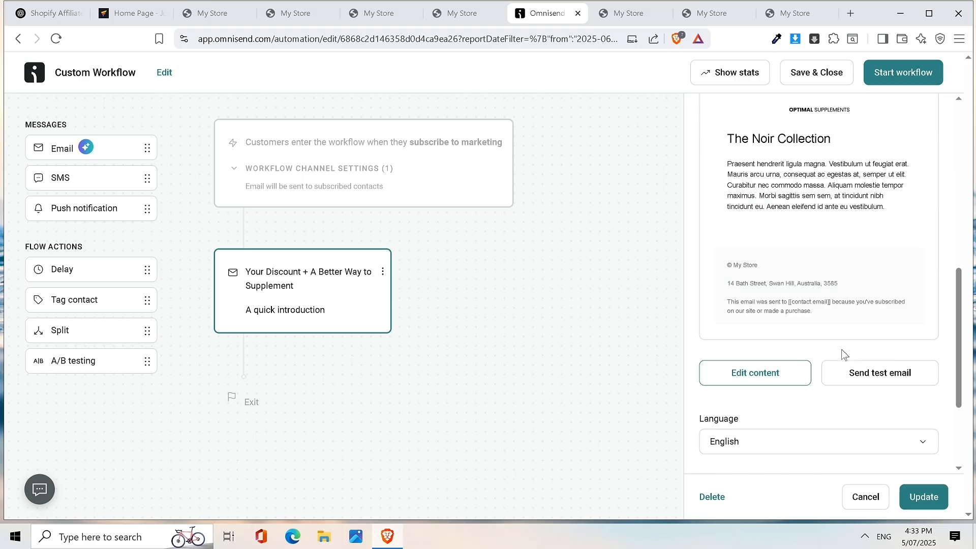
{"action": "scroll", "coordinate": [771, 381], "scroll_direction": "up", "scroll_amount": 2}
{"action": "scroll", "coordinate": [772, 422], "scroll_direction": "down", "scroll_amount": 1}
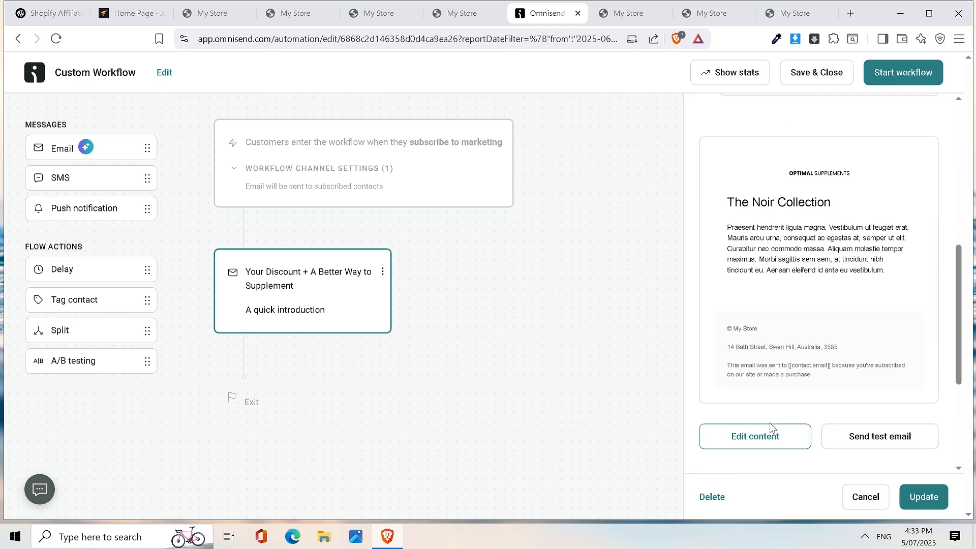
{"action": "left_click", "coordinate": [761, 440]}
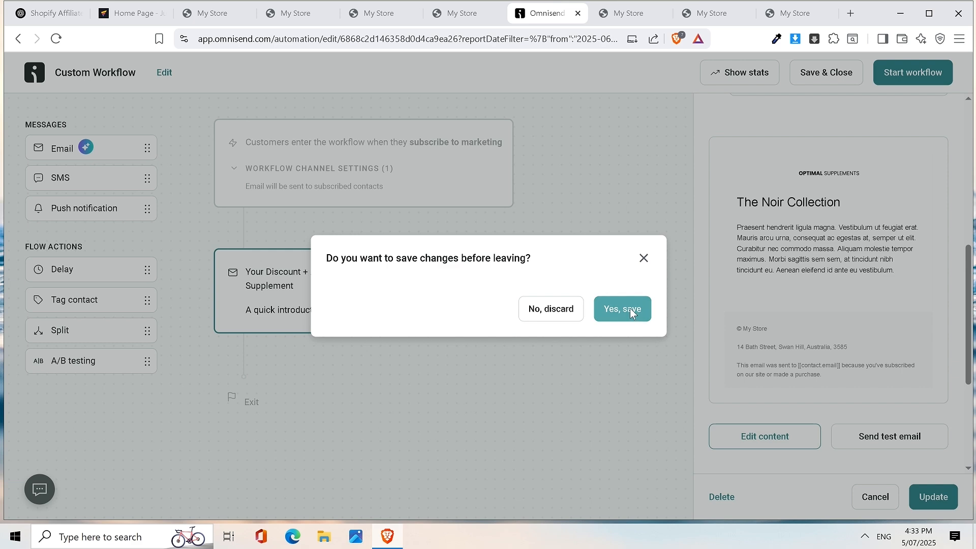
{"action": "left_click", "coordinate": [629, 308]}
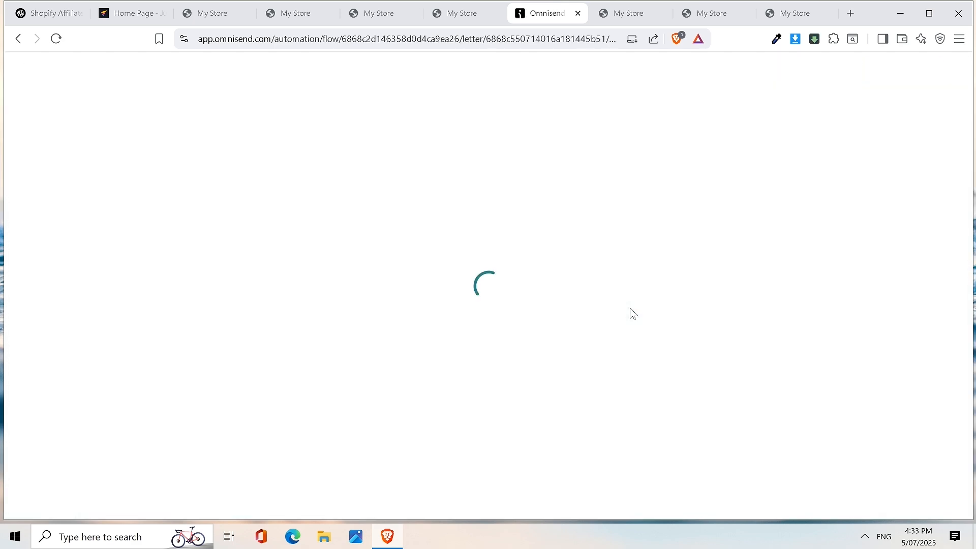
- Copy Email 1's body text in ChatGPT, starting from the Hi [First Name] greeting
{"action": "left_click", "coordinate": [32, 17]}
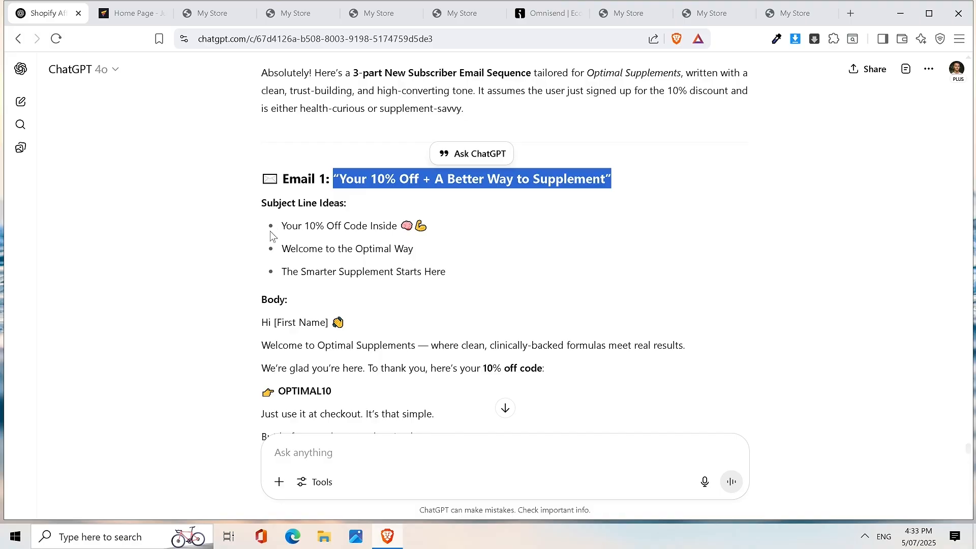
{"action": "scroll", "coordinate": [272, 243], "scroll_direction": "down", "scroll_amount": 1}
{"action": "left_click_drag", "start_coordinate": [249, 259], "coordinate": [255, 185]}
{"action": "scroll", "coordinate": [432, 307], "scroll_direction": "down", "scroll_amount": 2}
{"action": "scroll", "coordinate": [432, 356], "scroll_direction": "down", "scroll_amount": 1}
{"action": "scroll", "coordinate": [245, 202], "scroll_direction": "up", "scroll_amount": 2}
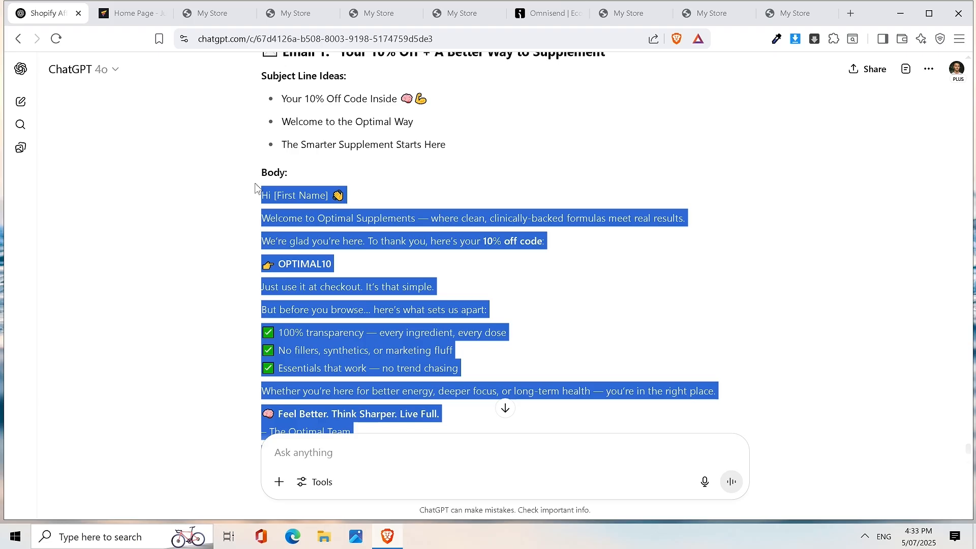
{"action": "right_click", "coordinate": [322, 201]}
{"action": "left_click", "coordinate": [348, 209]}
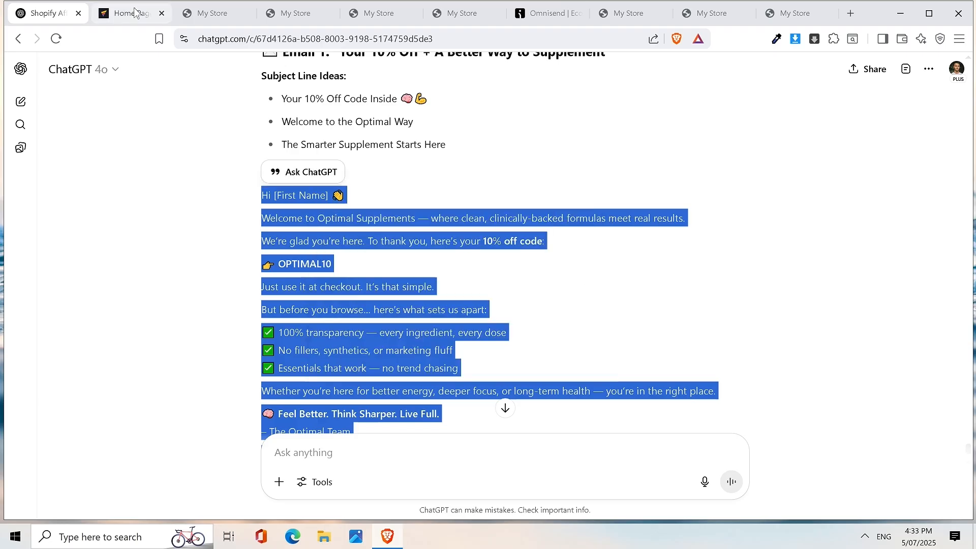
- Paste the welcome copy over the placeholder paragraph and delete the 'Shop Bestsellers Now' CTA lines
{"action": "left_click", "coordinate": [538, 14]}
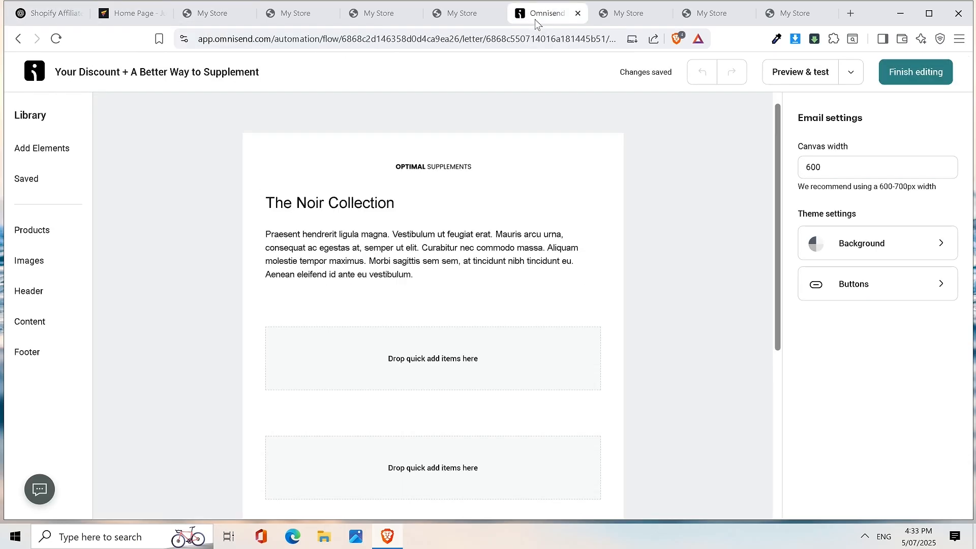
{"action": "left_click", "coordinate": [426, 286]}
{"action": "triple_click", "coordinate": [410, 257]}
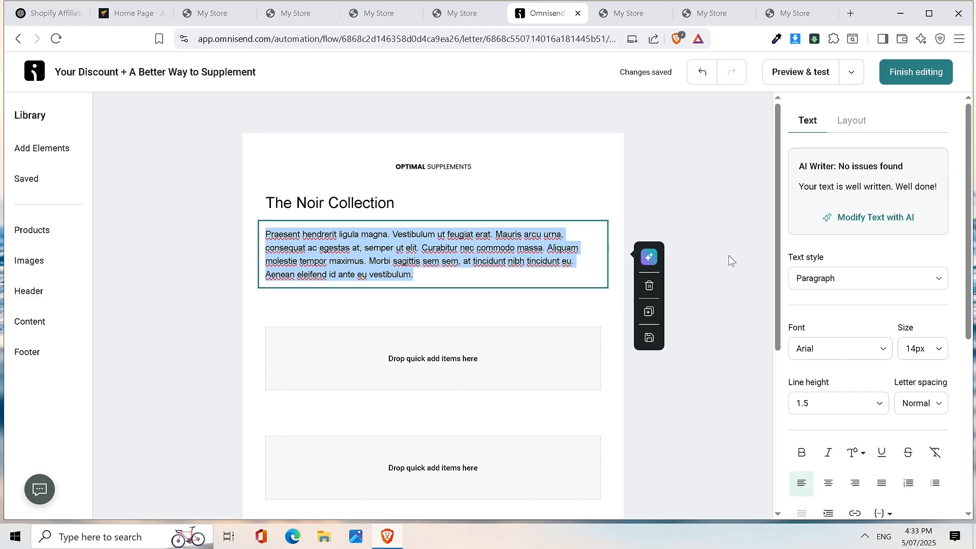
{"action": "type", "text": "Hi [First Name] 👋 Welcome to Optimal Supplements — where clean, clinically-backed formulas meet real results. We’re glad you’re here. To thank you, here’s your 10% off code: 👉 OPTIMAL10 Just use it at checkout. It’s that simple. But before you browse… here’s what sets us apart: ✅ 100% transparency — every ingredient, every dose ✅ No fillers, synthetics, or marketing fluff ✅ Essentials that work — no trend chasing Whether you’re here for better energy, deeper focus, or long-term health — you’re in the right place. 🧠 Feel Better. Think Sharper. Live Full. – The Optimal Team CTA: 👉 [Shop Bestsellers Now]"}
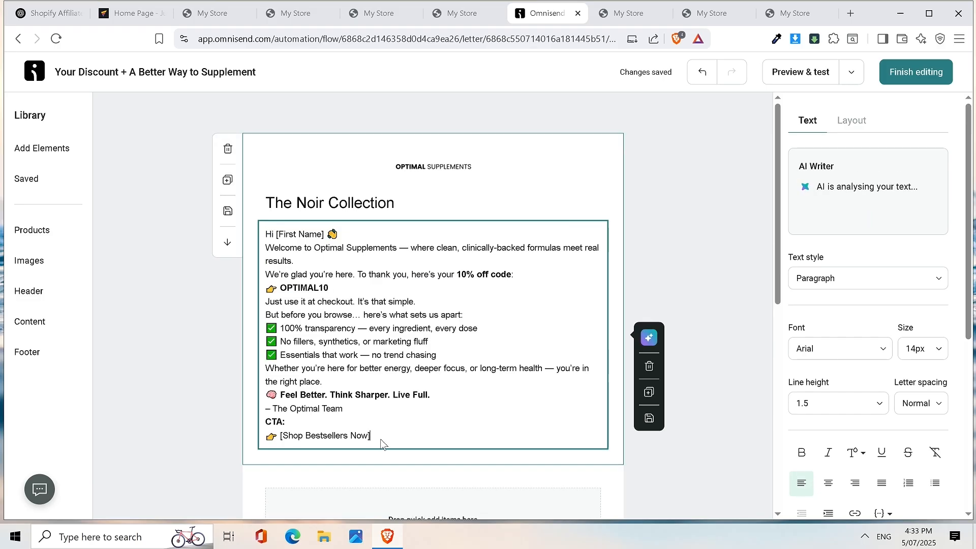
{"action": "left_click_drag", "start_coordinate": [371, 437], "coordinate": [263, 438]}
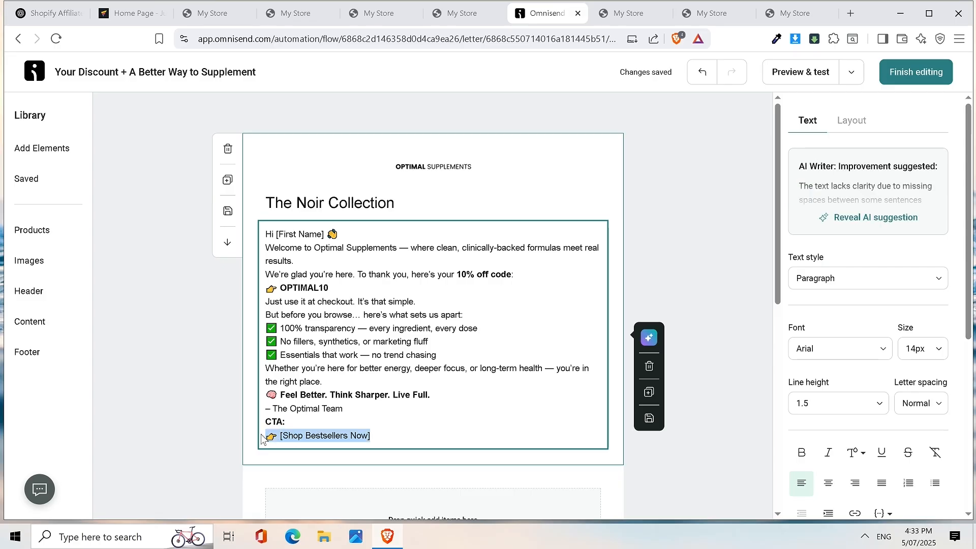
{"action": "key", "text": "BackSpace"}
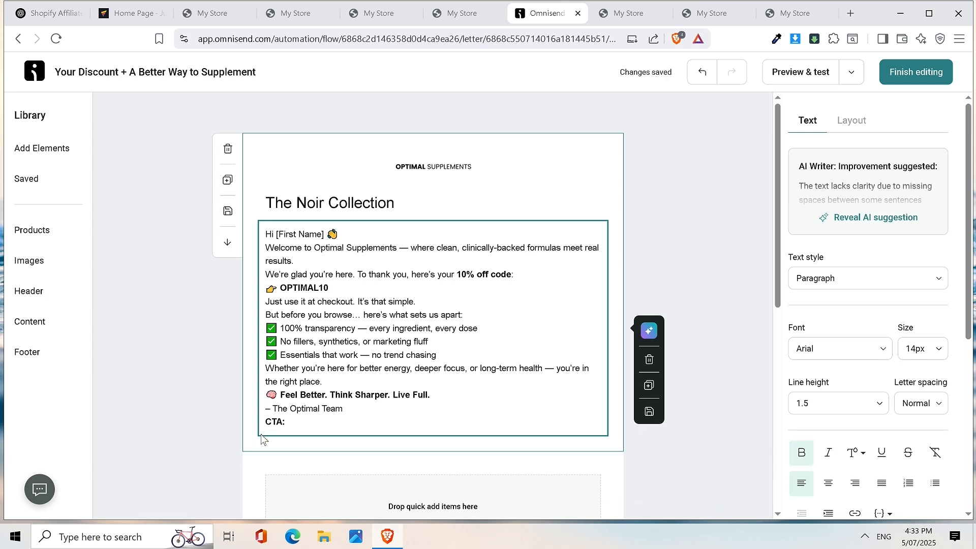
{"action": "key", "text": "BackSpace"}
{"action": "key", "text": "BackSpace"}
- Remove the waving-hand, pointing-hand and brain emojis, ending the greeting with a comma
{"action": "left_click", "coordinate": [345, 235]}
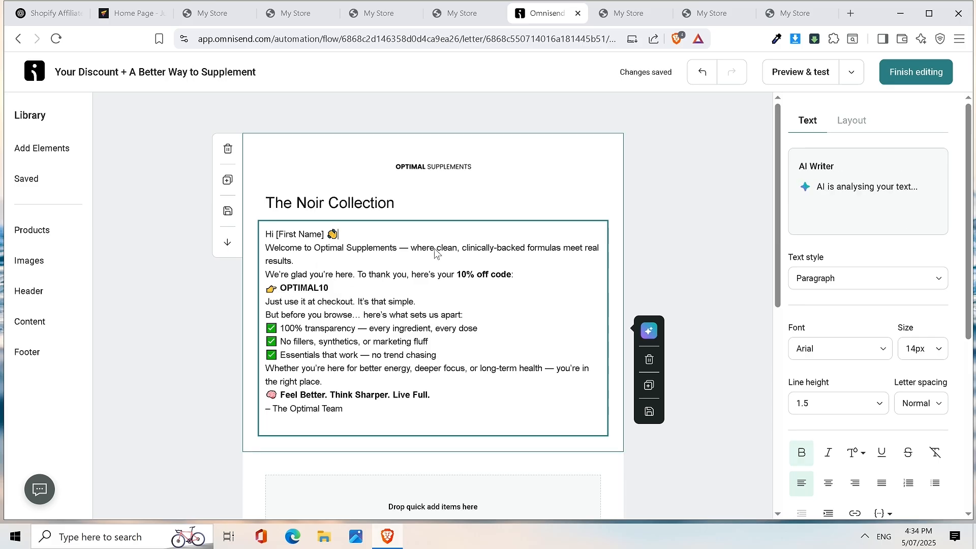
{"action": "key", "text": "BackSpace"}
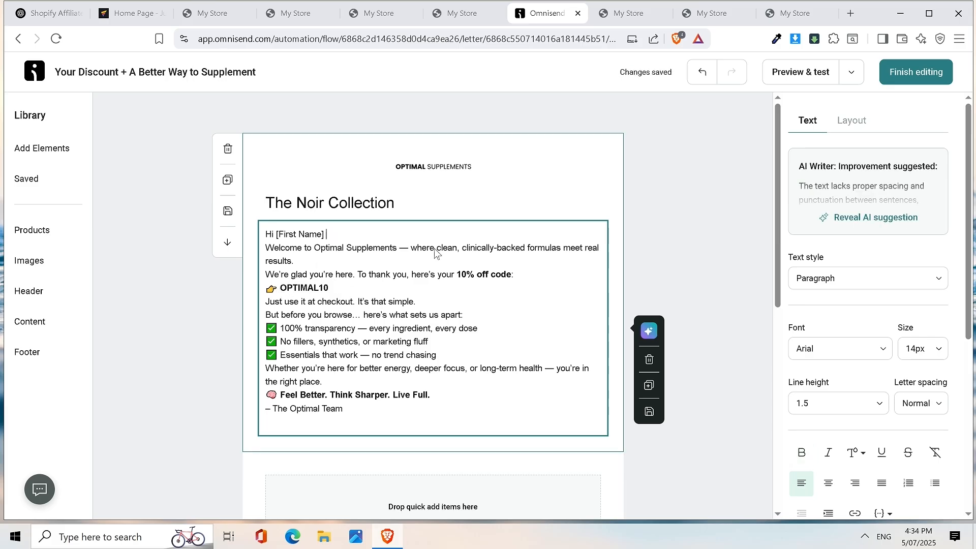
{"action": "type", "text": ","}
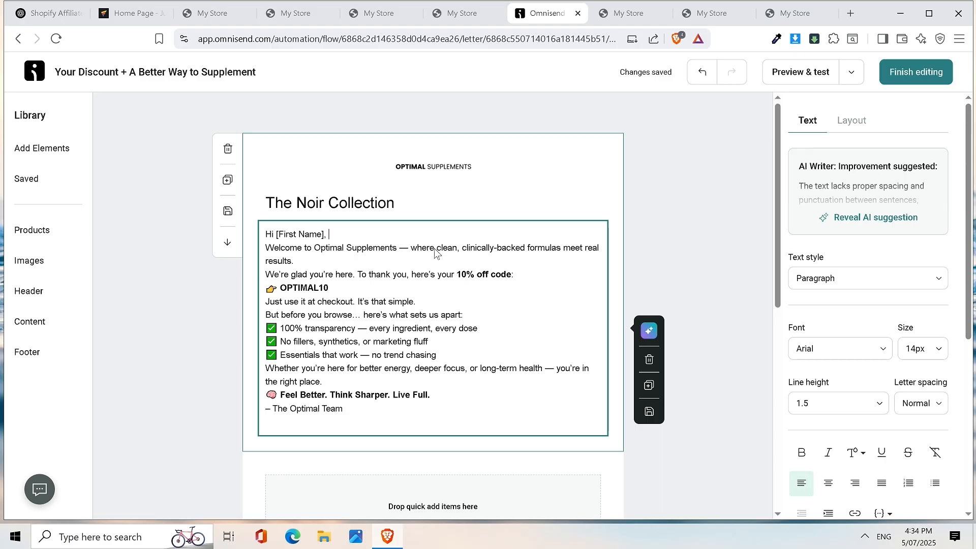
{"action": "left_click", "coordinate": [279, 286]}
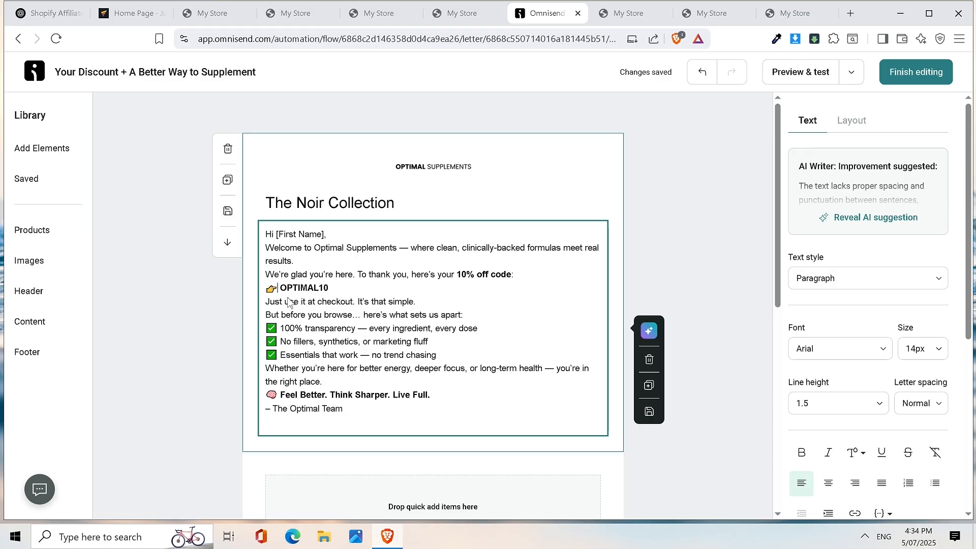
{"action": "key", "text": "BackSpace"}
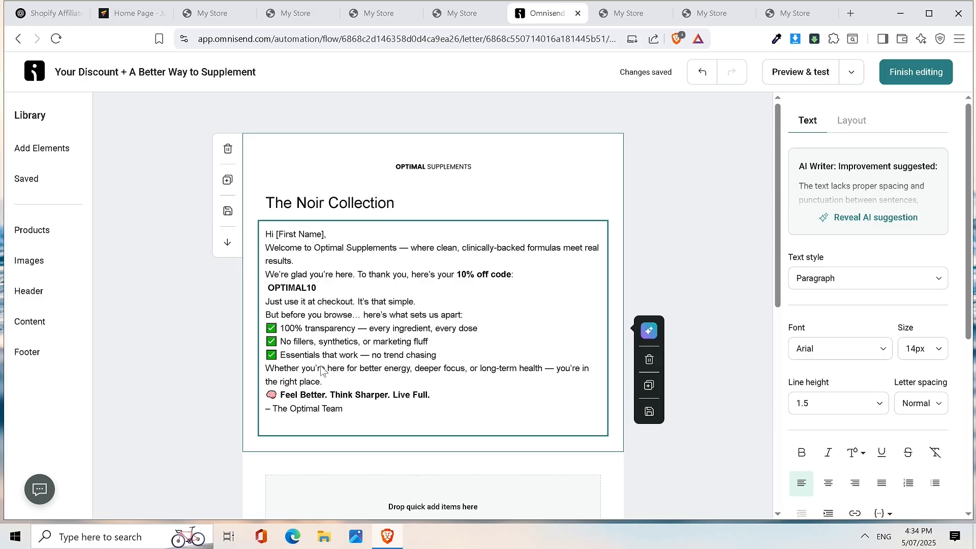
{"action": "left_click", "coordinate": [278, 397]}
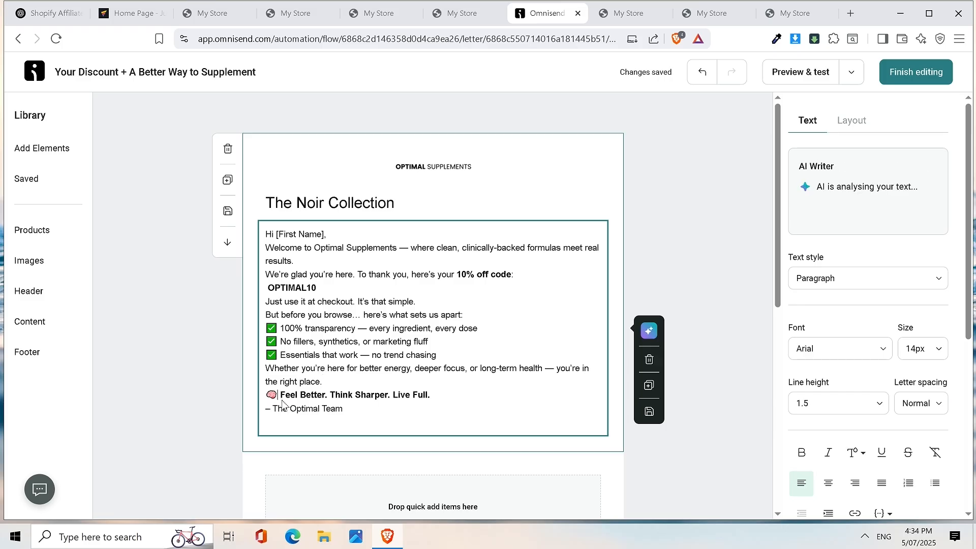
{"action": "key", "text": "BackSpace"}
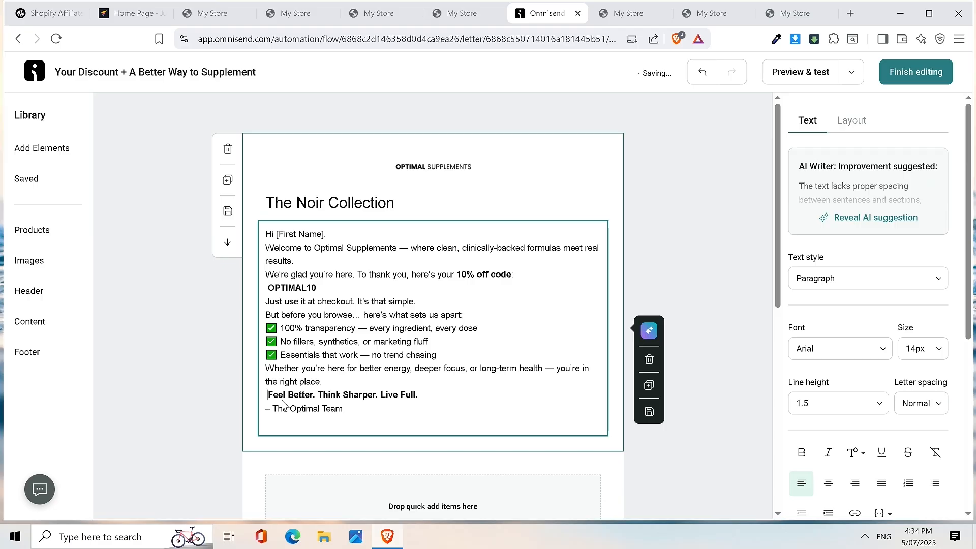
{"action": "key", "text": "BackSpace"}
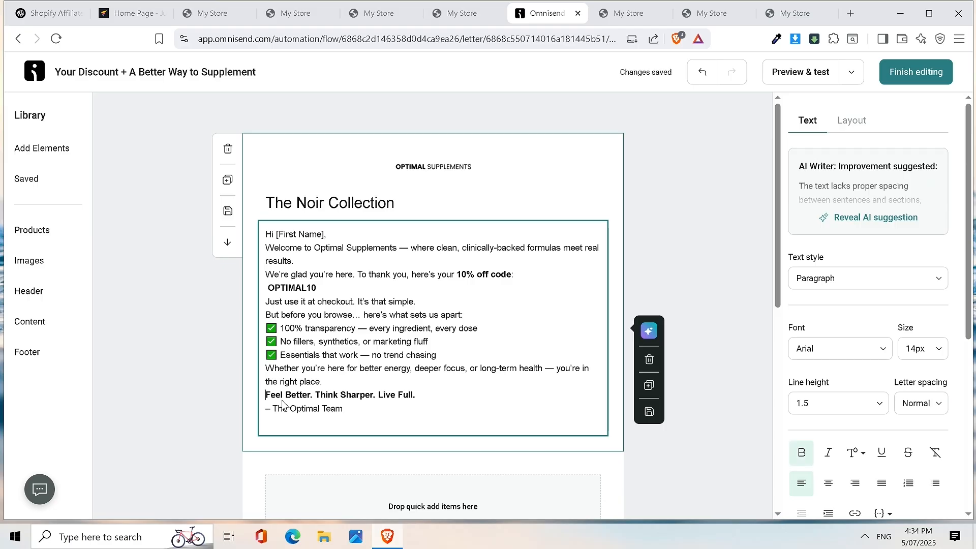
- Add blank lines between the welcome email's paragraphs, checklist and OPTIMAL10 code
{"action": "key", "text": "Return"}
{"action": "left_click", "coordinate": [485, 318]}
{"action": "key", "text": "Return"}
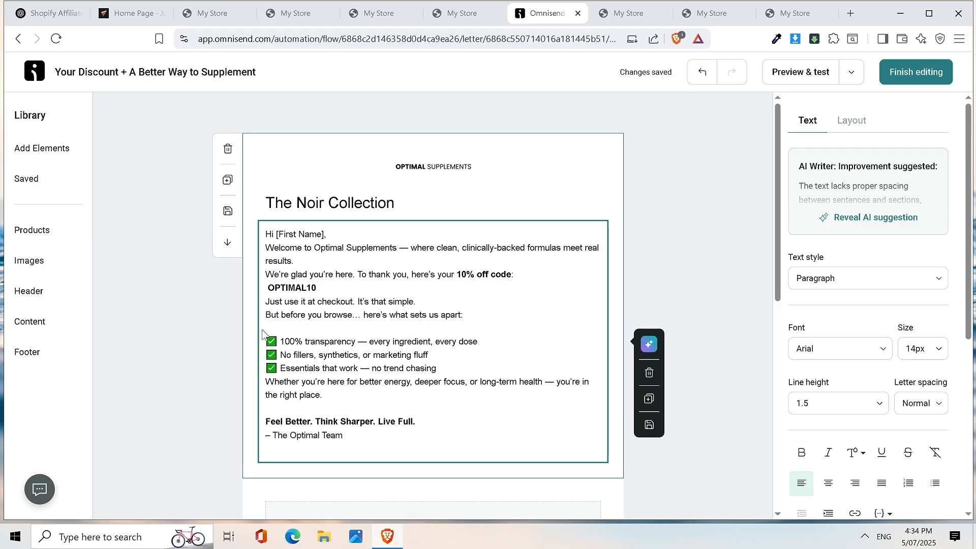
{"action": "left_click", "coordinate": [270, 304]}
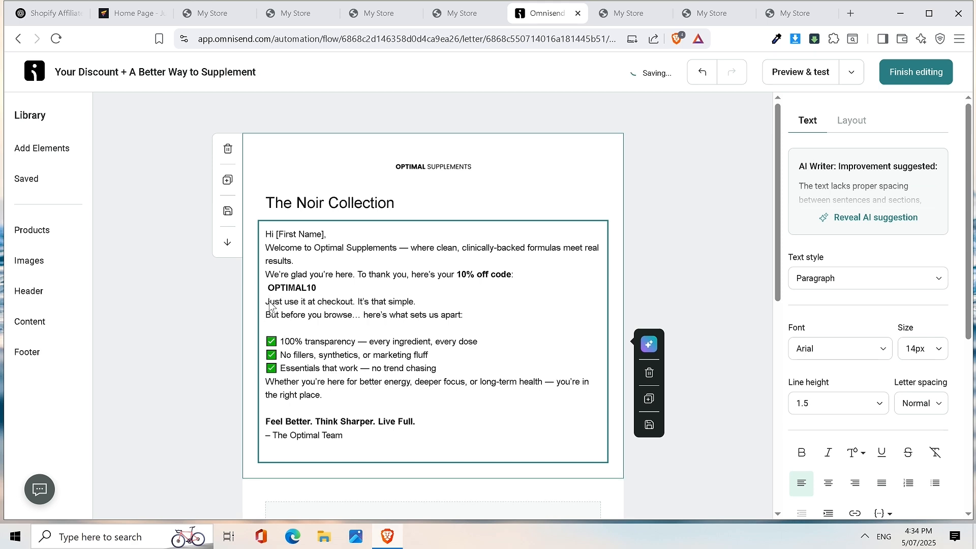
{"action": "key", "text": "Return"}
{"action": "key", "text": "Return"}
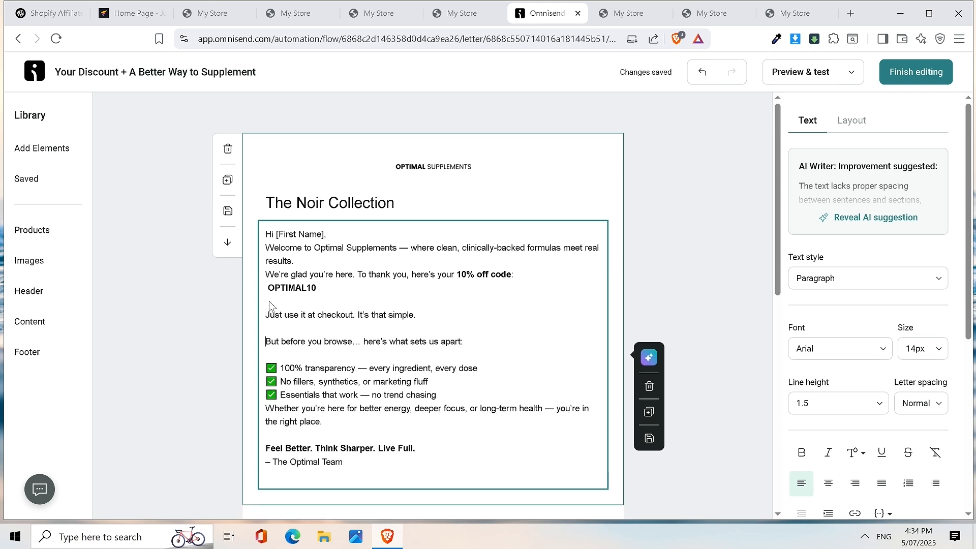
{"action": "left_click", "coordinate": [270, 277]}
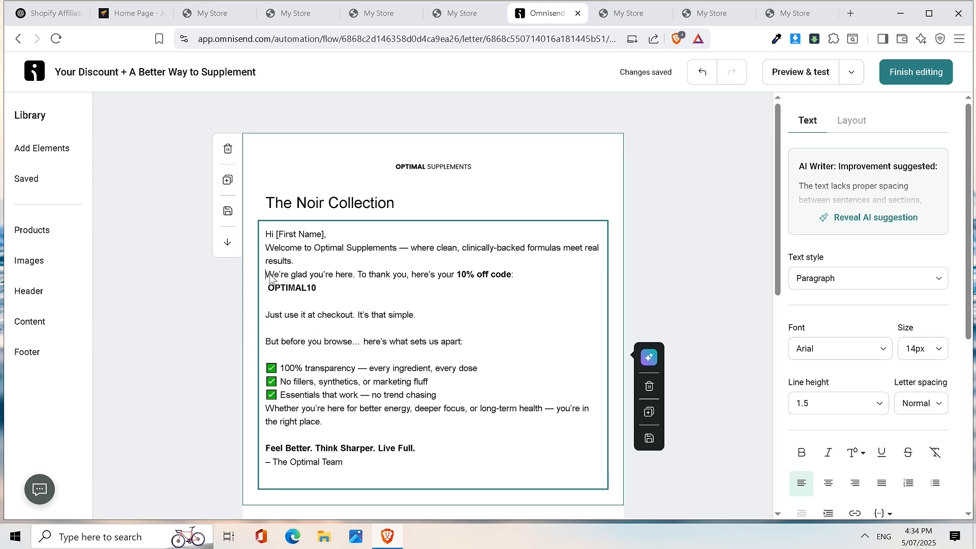
{"action": "key", "text": "Return"}
{"action": "left_click", "coordinate": [268, 250]}
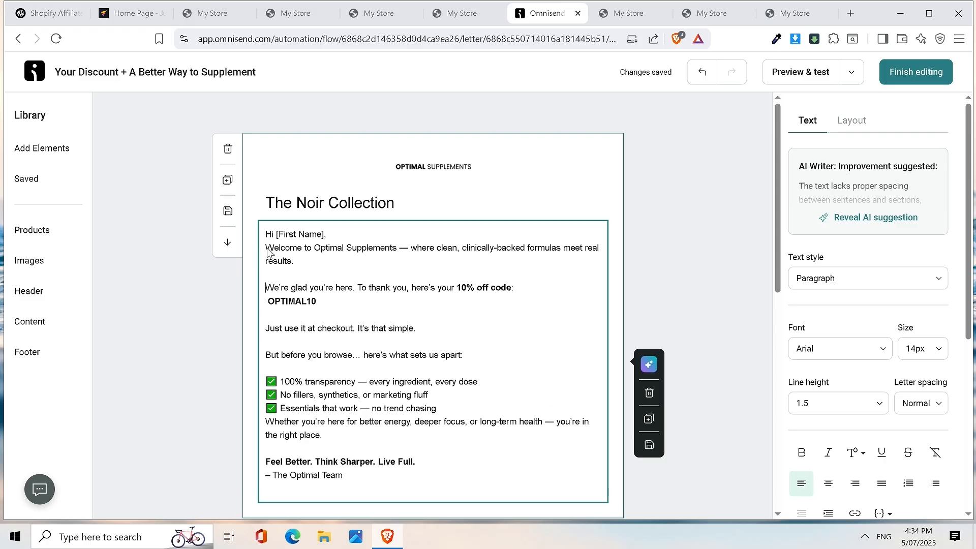
{"action": "key", "text": "Return"}
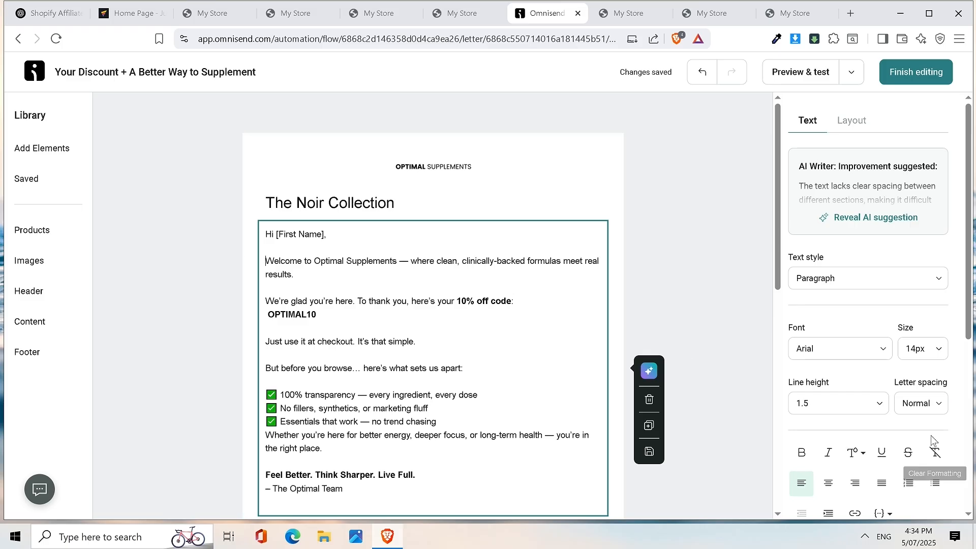
- Select the [First Name] placeholder in the greeting, then go to the ChatGPT conversation
{"action": "left_click", "coordinate": [333, 233]}
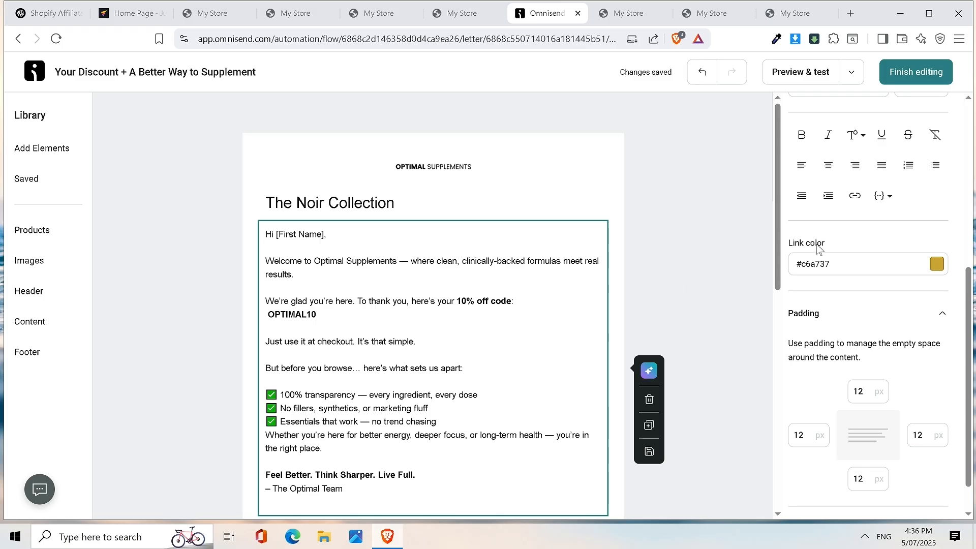
{"action": "scroll", "coordinate": [847, 208], "scroll_direction": "up", "scroll_amount": 3}
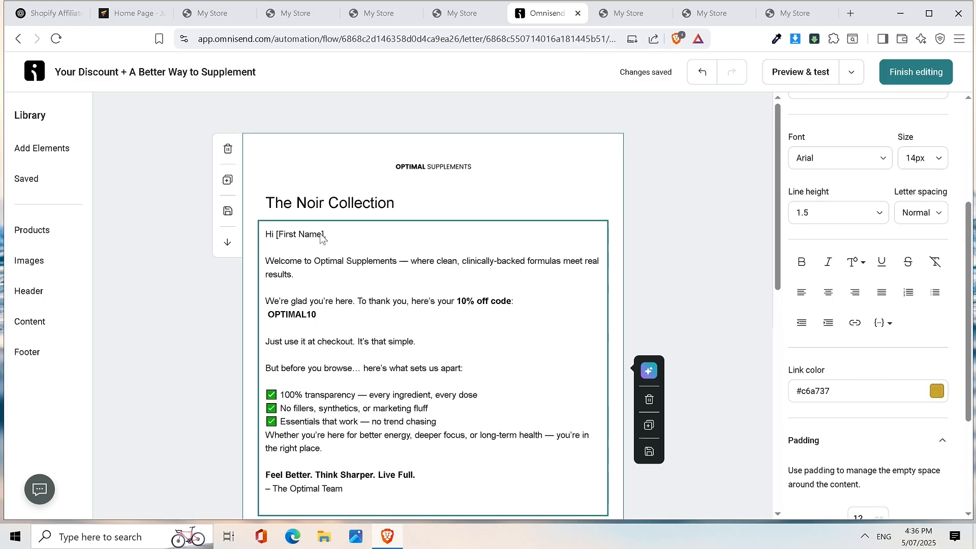
{"action": "left_click_drag", "start_coordinate": [328, 235], "coordinate": [274, 239]}
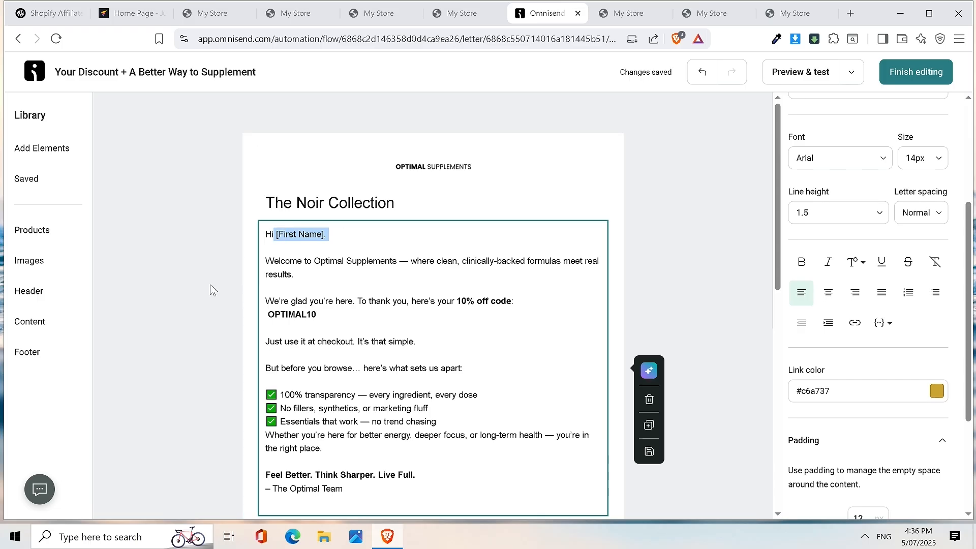
{"action": "left_click", "coordinate": [57, 15]}
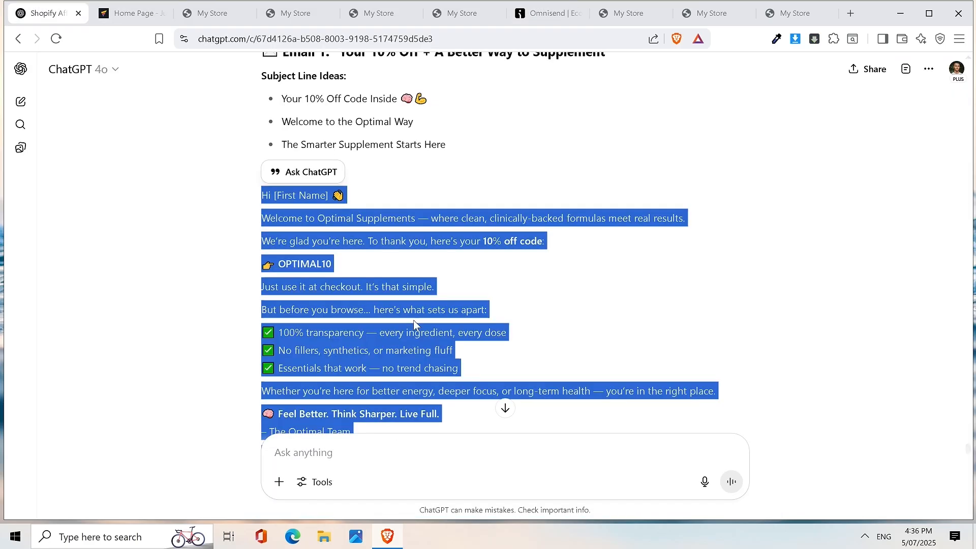
- Ask ChatGPT to use Omnisend liquid syntax for the contact's first name
{"action": "left_click", "coordinate": [309, 451]}
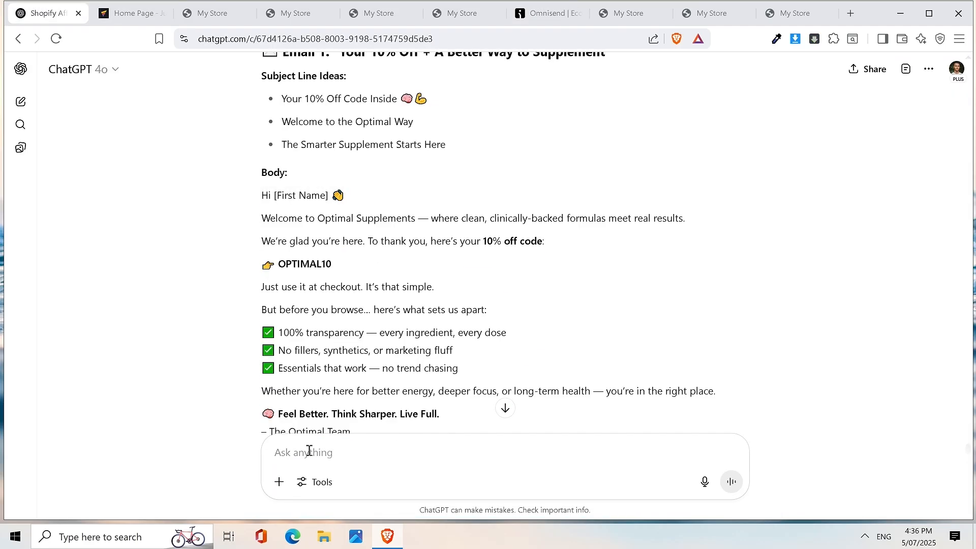
{"action": "type", "text": "Can you adjust th"}
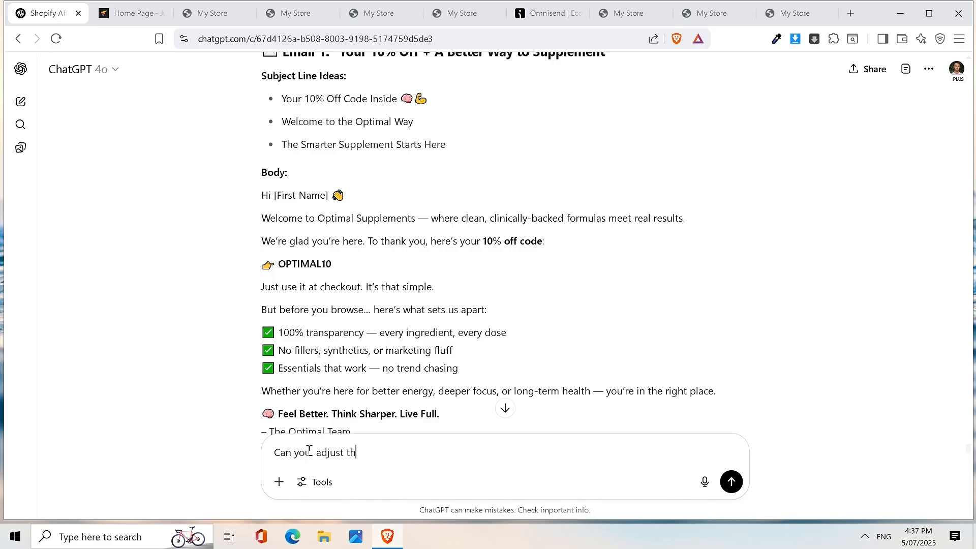
{"action": "type", "text": "ese tfor the"}
{"action": "type", "text": "ccontact first n"}
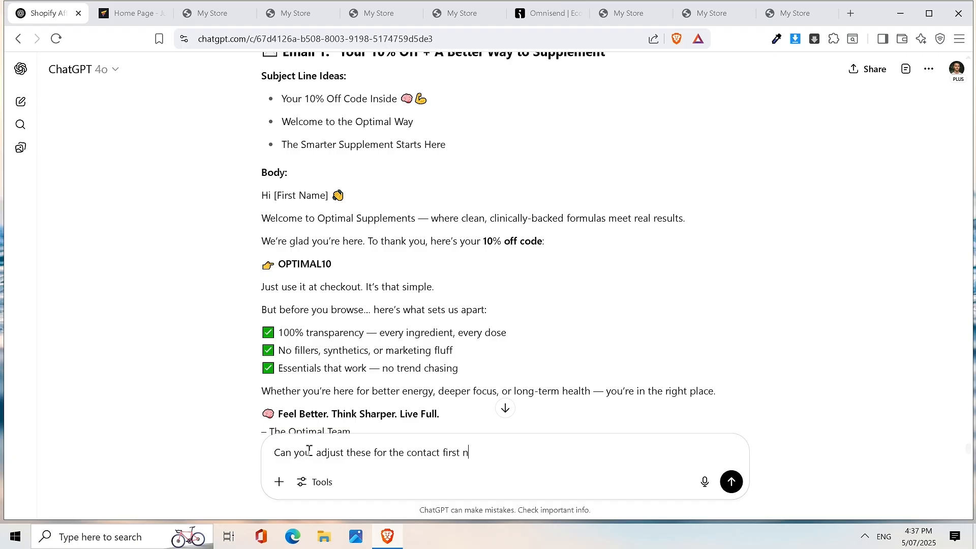
{"action": "type", "text": "ame to be"}
{"action": "key", "text": "BackSpace"}
{"action": "key", "text": "BackSpace"}
{"action": "key", "text": "BackSpace"}
{"action": "type", "text": "use the liquid synt"}
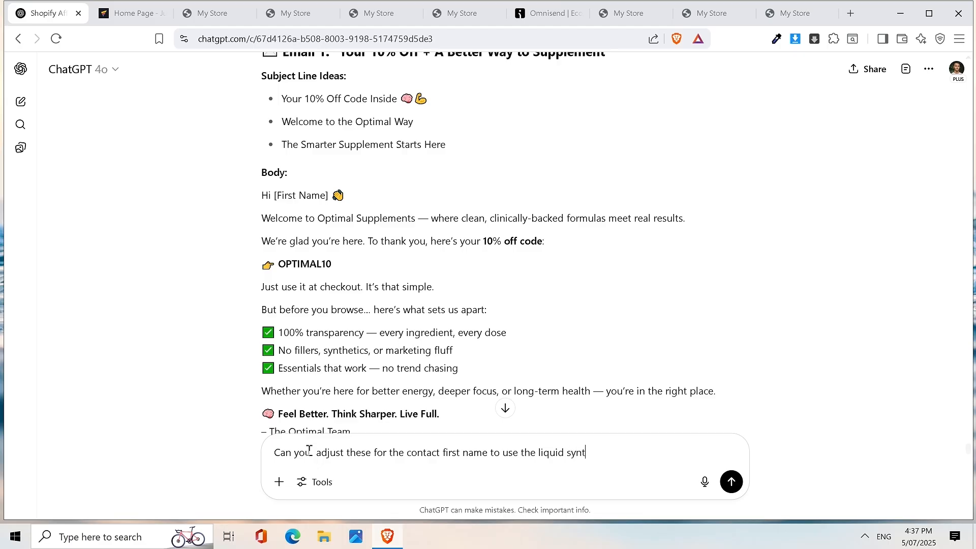
{"action": "type", "text": "ax for "}
{"action": "type", "text": "omnisn"}
{"action": "type", "text": "nd"}
{"action": "key", "text": "BackSpace"}
{"action": "key", "text": "BackSpace"}
{"action": "key", "text": "BackSpace"}
{"action": "type", "text": "send"}
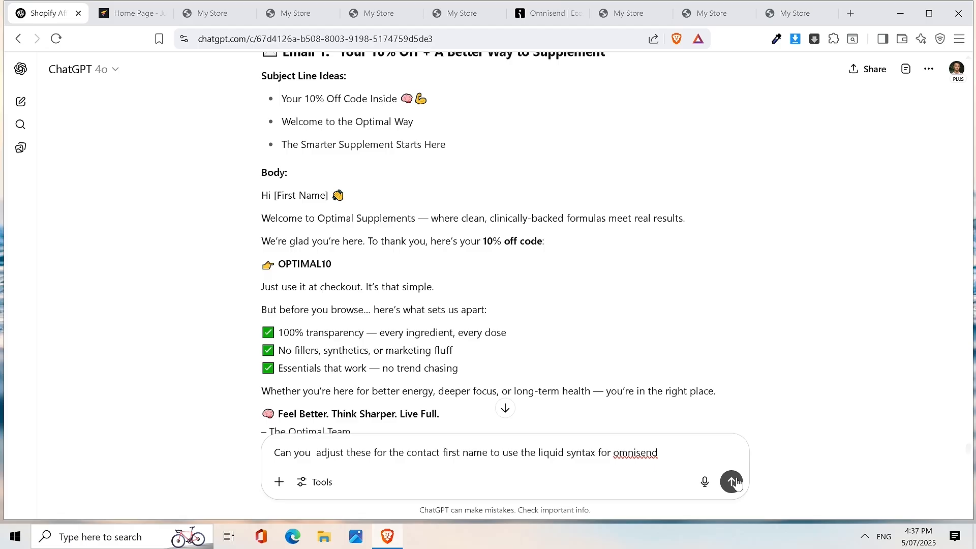
{"action": "left_click", "coordinate": [732, 481]}
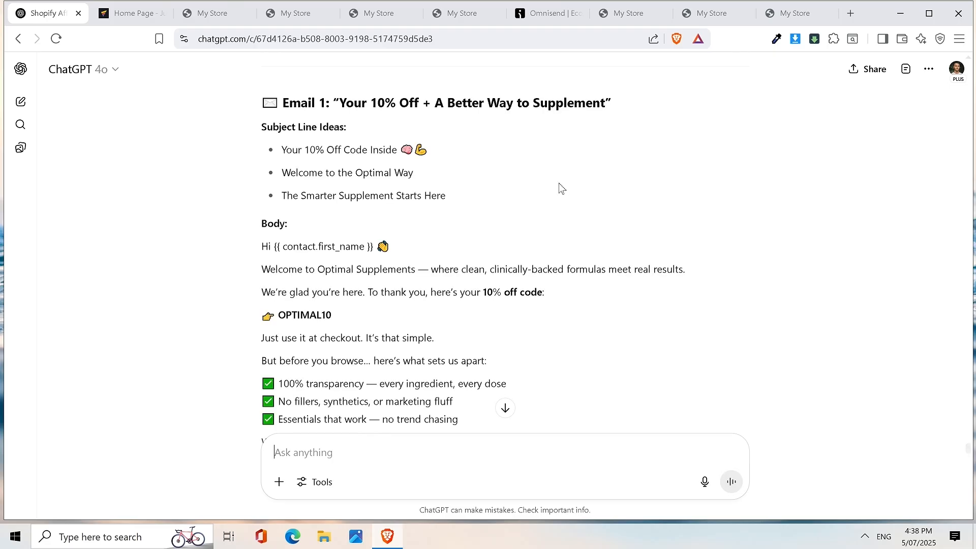
- Select the {{ contact.first_name }} tag from ChatGPT's rewritten greeting and return to Omnisend
{"action": "left_click_drag", "start_coordinate": [260, 249], "coordinate": [344, 251]}
{"action": "scroll", "coordinate": [344, 252], "scroll_direction": "down", "scroll_amount": 8}
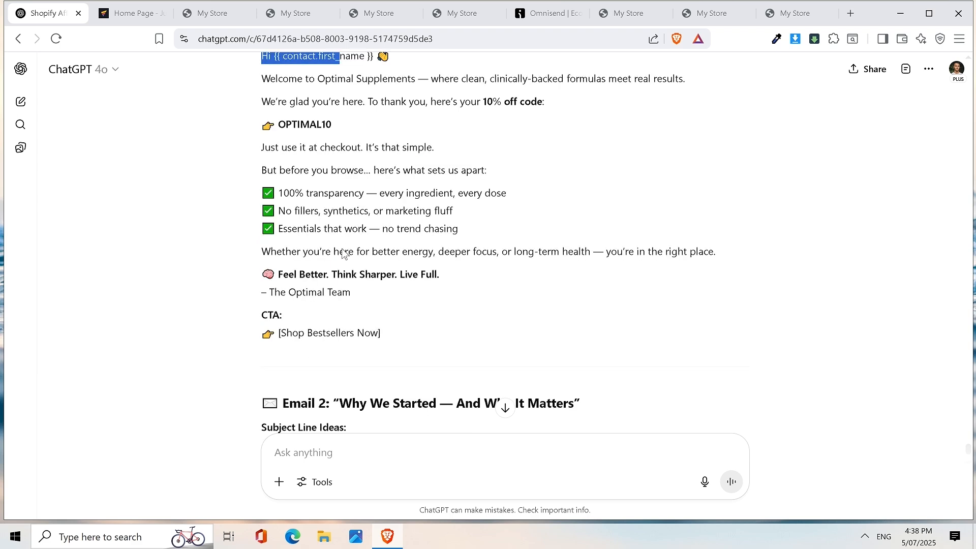
{"action": "scroll", "coordinate": [344, 253], "scroll_direction": "up", "scroll_amount": 8}
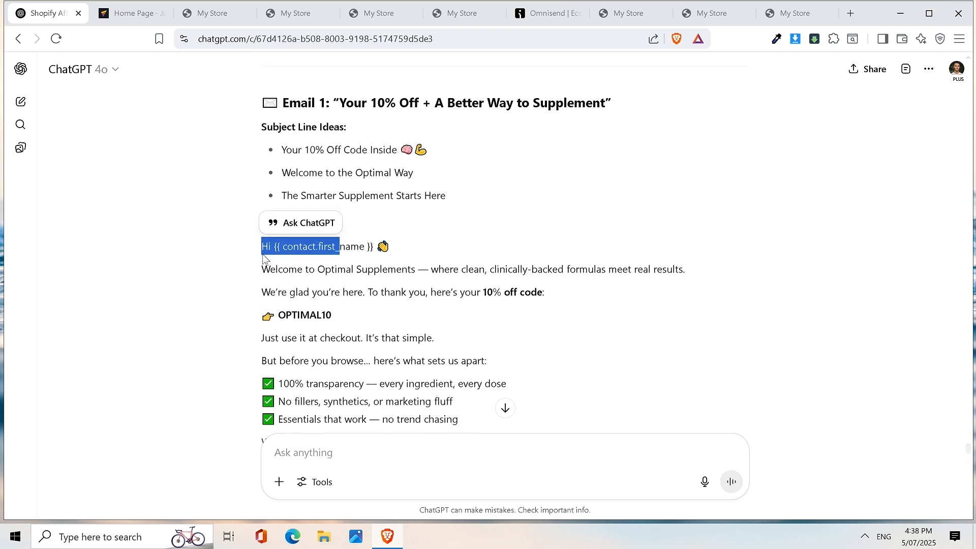
{"action": "left_click", "coordinate": [298, 274]}
{"action": "left_click_drag", "start_coordinate": [274, 247], "coordinate": [375, 250]}
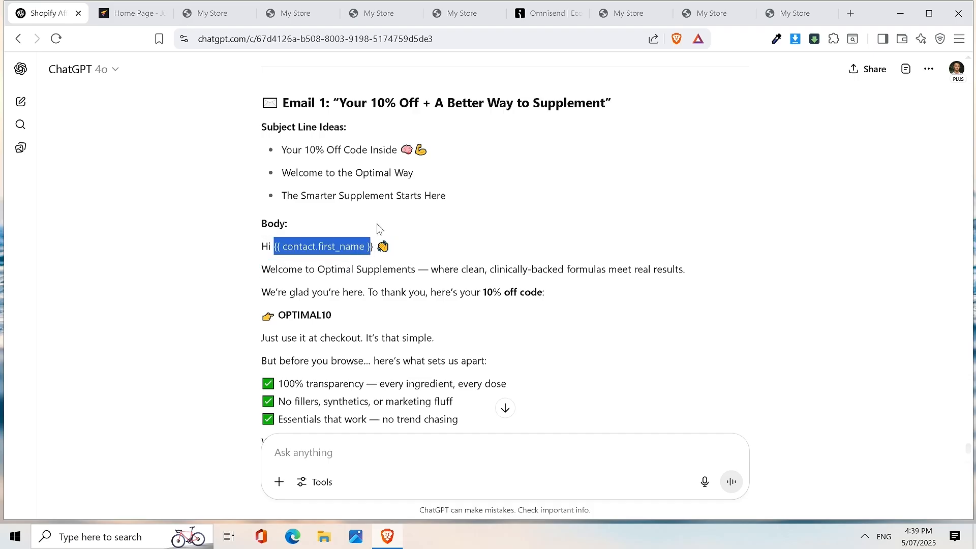
{"action": "left_click", "coordinate": [379, 246]}
{"action": "left_click_drag", "start_coordinate": [379, 246], "coordinate": [277, 250]}
{"action": "key", "text": "ctrl+c"}
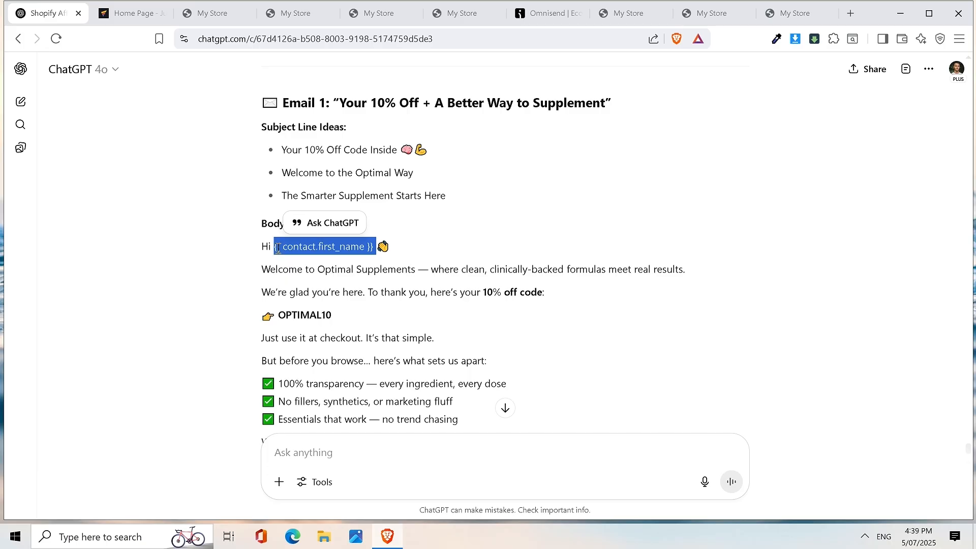
{"action": "left_click", "coordinate": [552, 12]}
- Replace [First Name] with {{ contact.first_name }} and end the greeting with a period
{"action": "key", "text": "ctrl+v"}
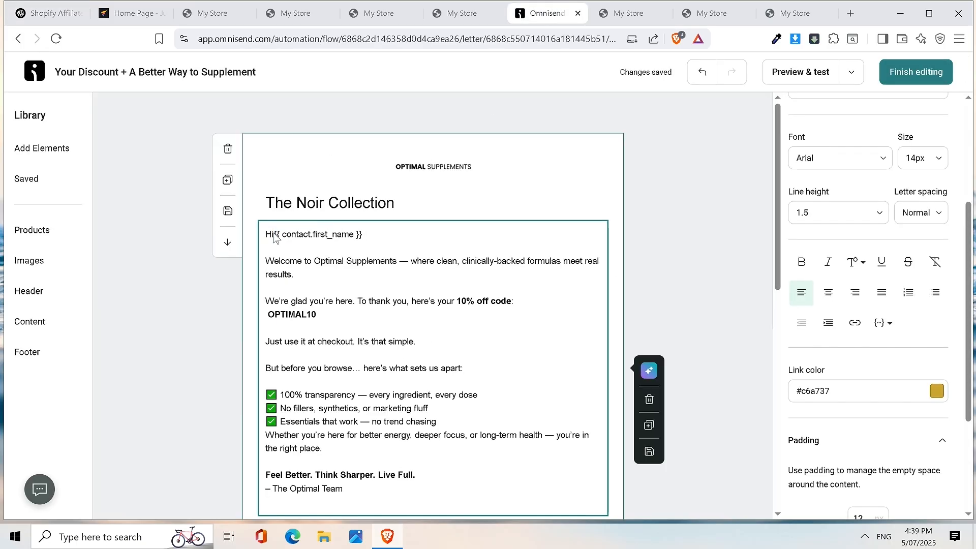
{"action": "left_click", "coordinate": [275, 237]}
{"action": "left_click", "coordinate": [421, 234]}
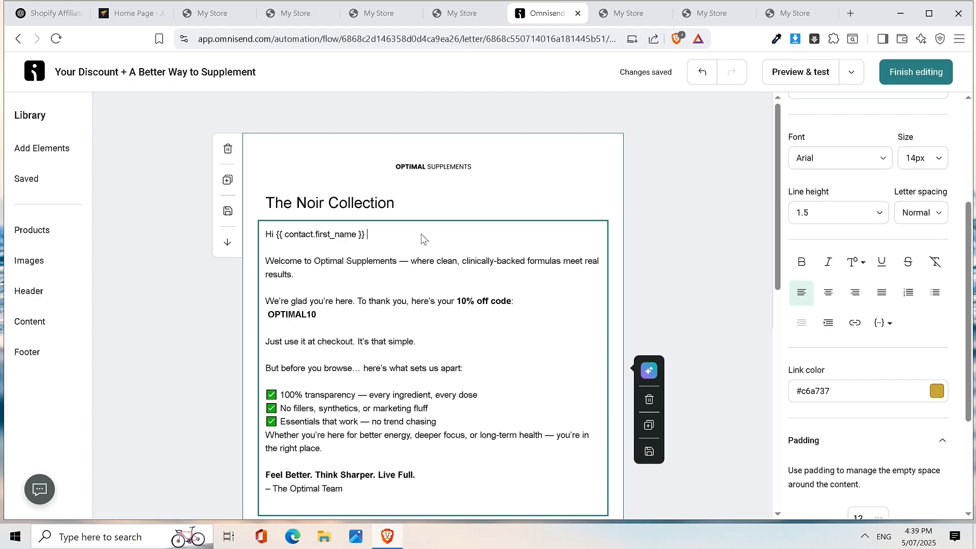
{"action": "type", "text": "."}
- Delete The Noir Collection title block and the two empty layout blocks
{"action": "left_click", "coordinate": [432, 201]}
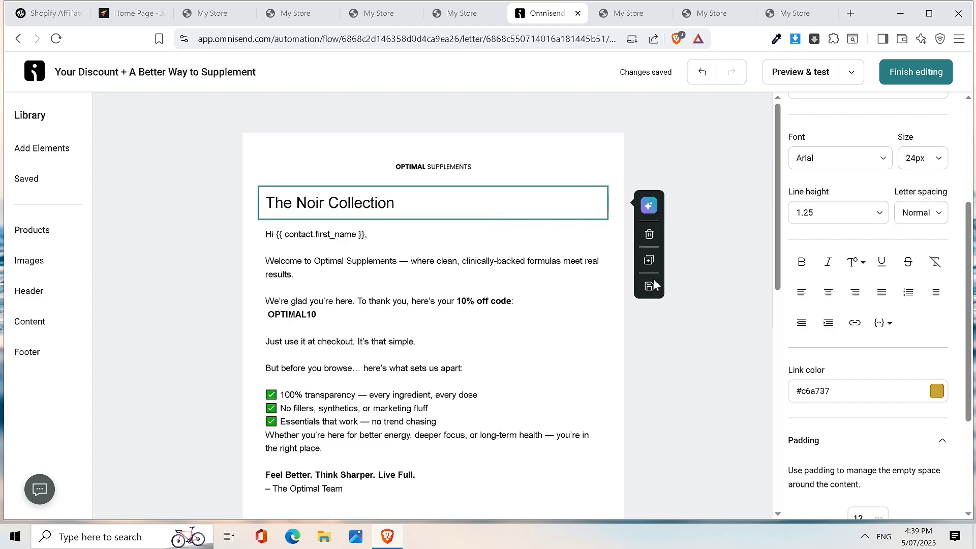
{"action": "left_click", "coordinate": [650, 235]}
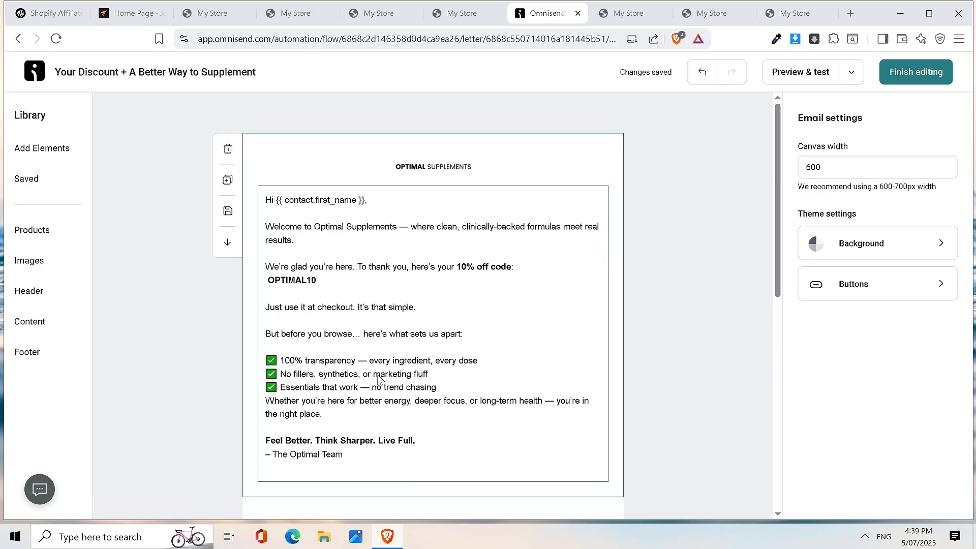
{"action": "scroll", "coordinate": [506, 360], "scroll_direction": "down", "scroll_amount": 1}
{"action": "scroll", "coordinate": [505, 360], "scroll_direction": "down", "scroll_amount": 2}
{"action": "scroll", "coordinate": [504, 359], "scroll_direction": "up", "scroll_amount": 2}
{"action": "scroll", "coordinate": [504, 359], "scroll_direction": "down", "scroll_amount": 5}
{"action": "scroll", "coordinate": [473, 287], "scroll_direction": "up", "scroll_amount": 3}
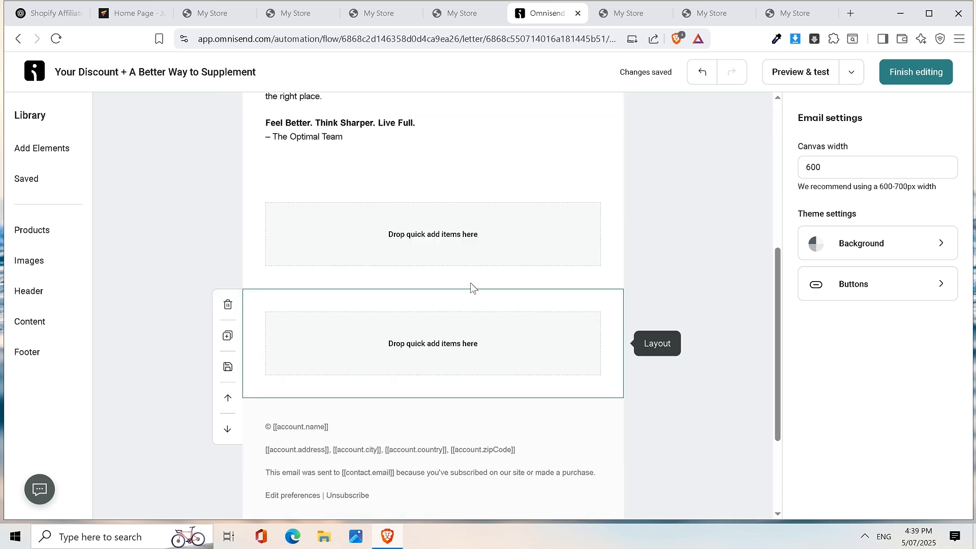
{"action": "left_click", "coordinate": [498, 354]}
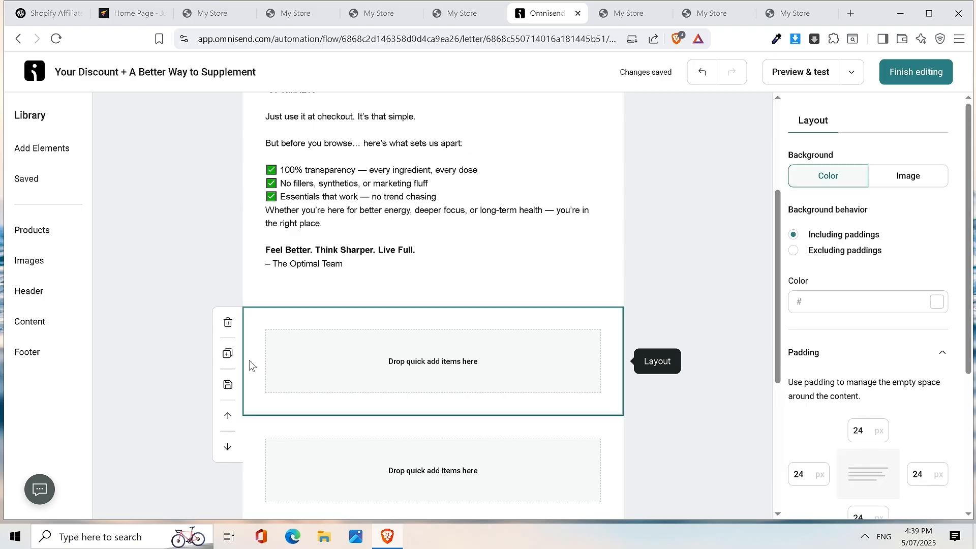
{"action": "left_click", "coordinate": [228, 326]}
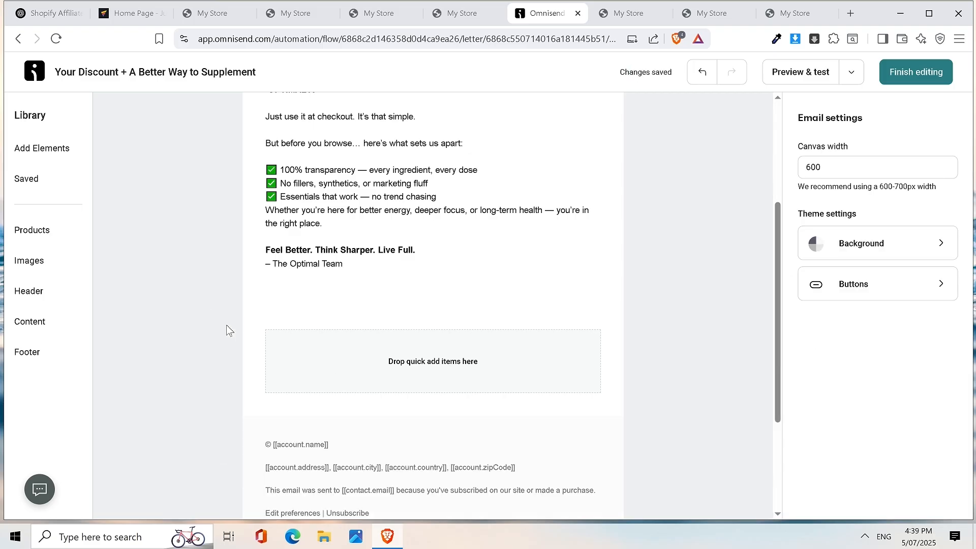
{"action": "left_click", "coordinate": [321, 349]}
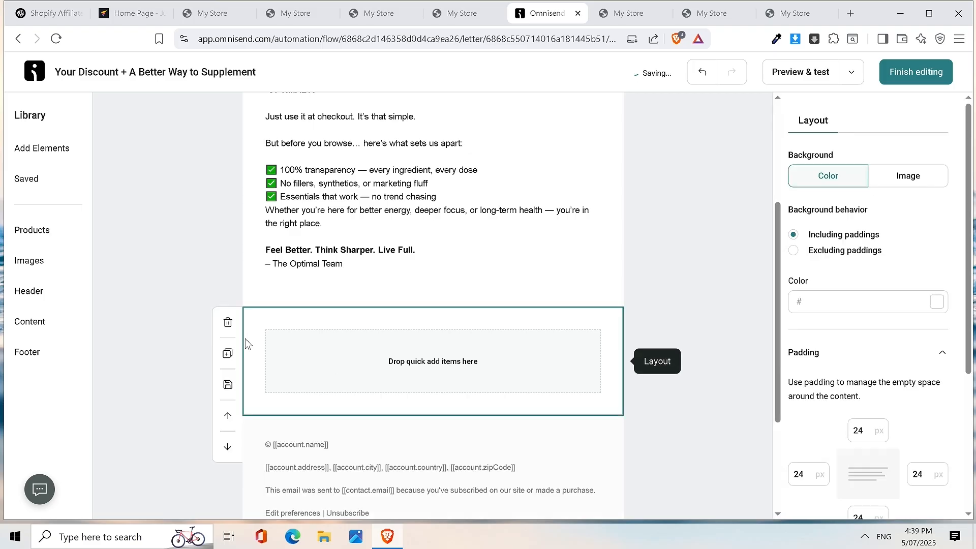
{"action": "left_click", "coordinate": [228, 323]}
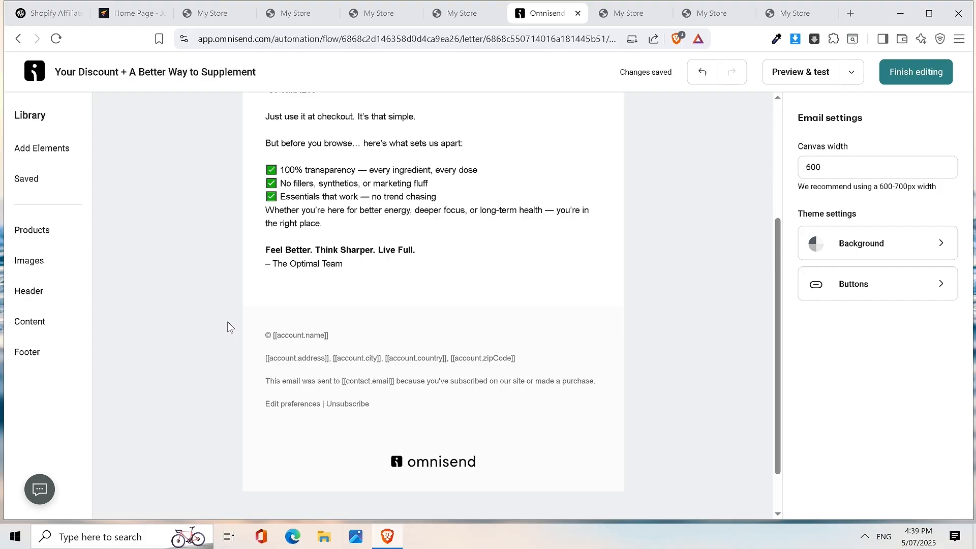
- Fix the footer's account-name tag bracket and finish editing the welcome email
{"action": "left_click", "coordinate": [354, 348]}
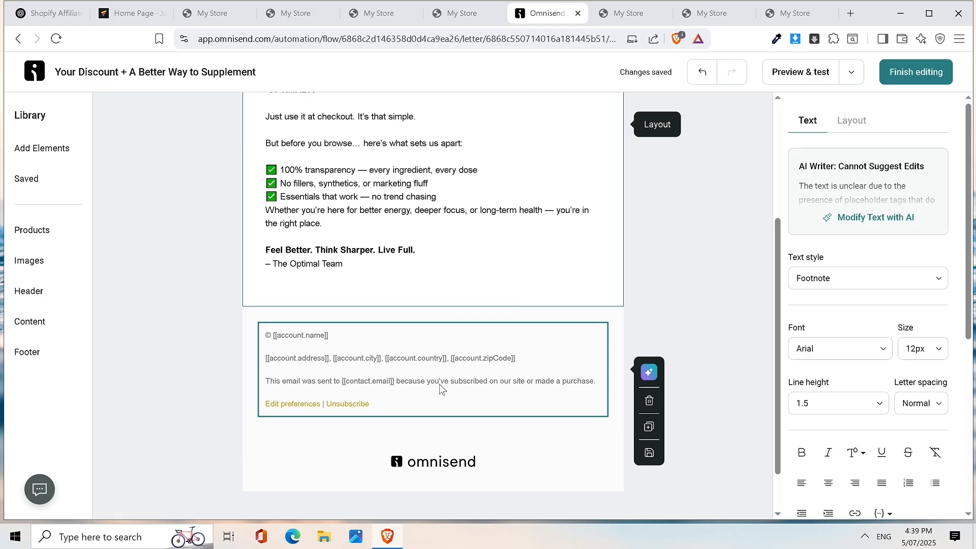
{"action": "left_click", "coordinate": [409, 351]}
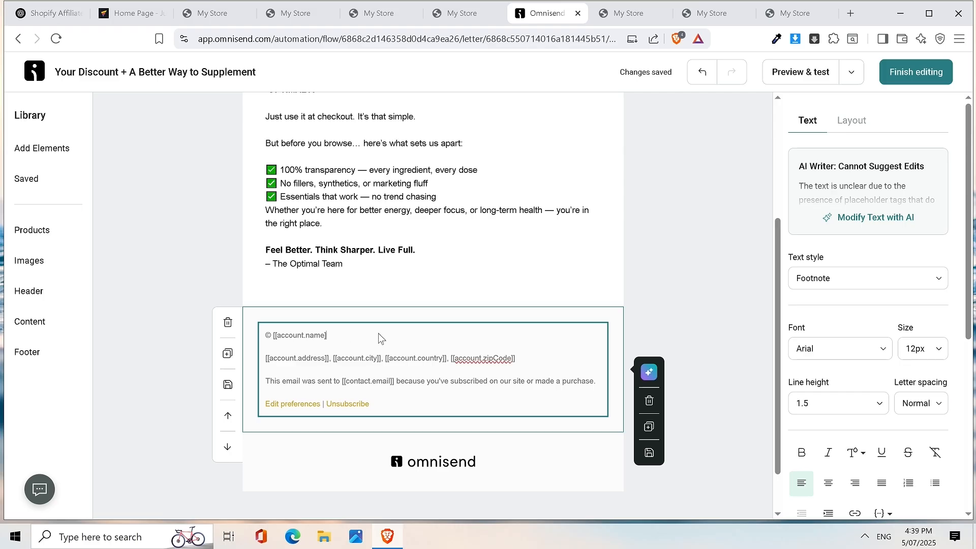
{"action": "key", "text": "ctrl+z"}
{"action": "scroll", "coordinate": [468, 298], "scroll_direction": "up", "scroll_amount": 4}
{"action": "scroll", "coordinate": [524, 285], "scroll_direction": "down", "scroll_amount": 5}
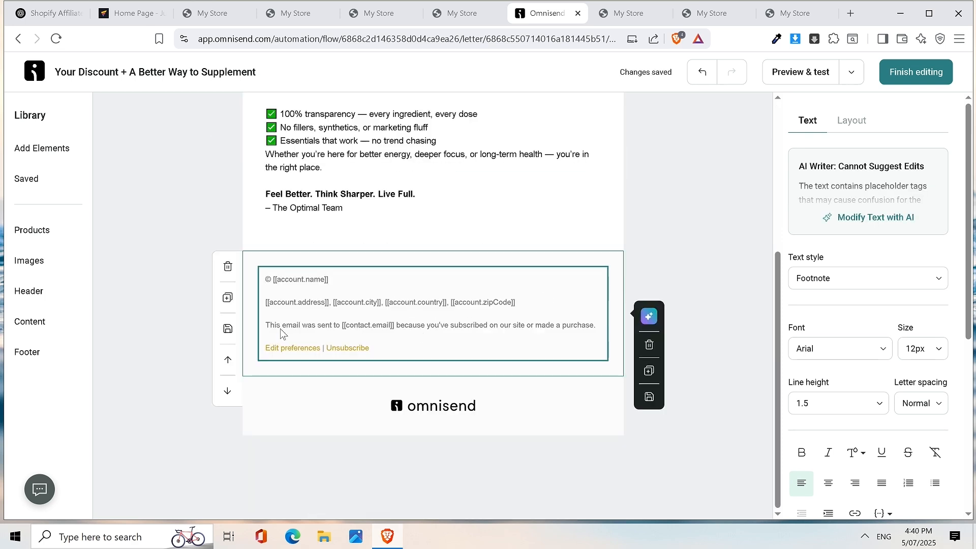
{"action": "scroll", "coordinate": [509, 286], "scroll_direction": "up", "scroll_amount": 4}
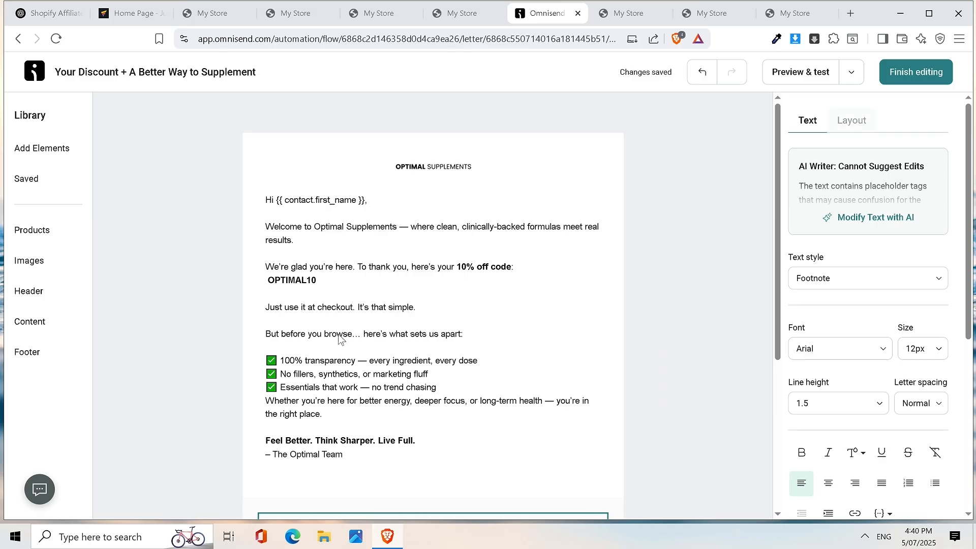
{"action": "left_click", "coordinate": [911, 76]}
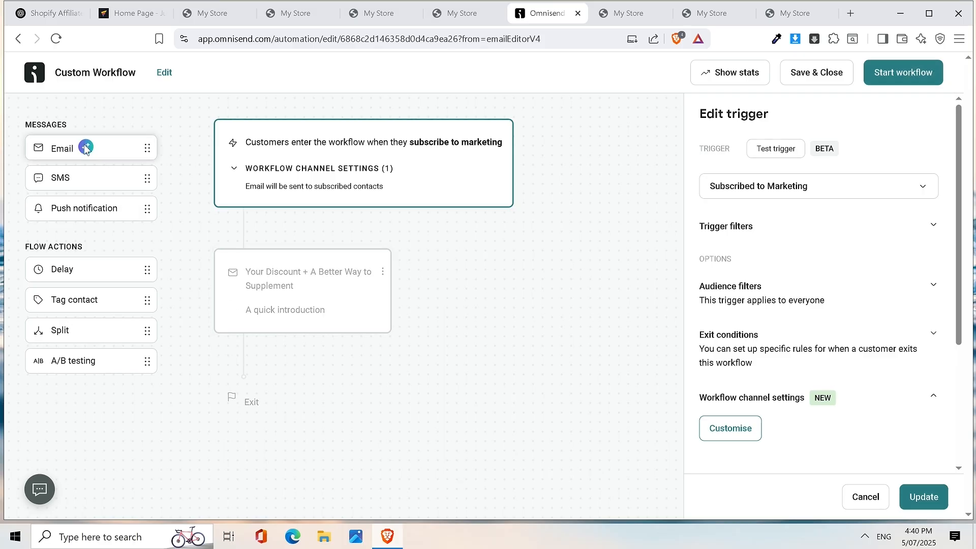
- Add a delay step after the welcome email and set it to 1 day
{"action": "left_click_drag", "start_coordinate": [90, 279], "coordinate": [253, 370]}
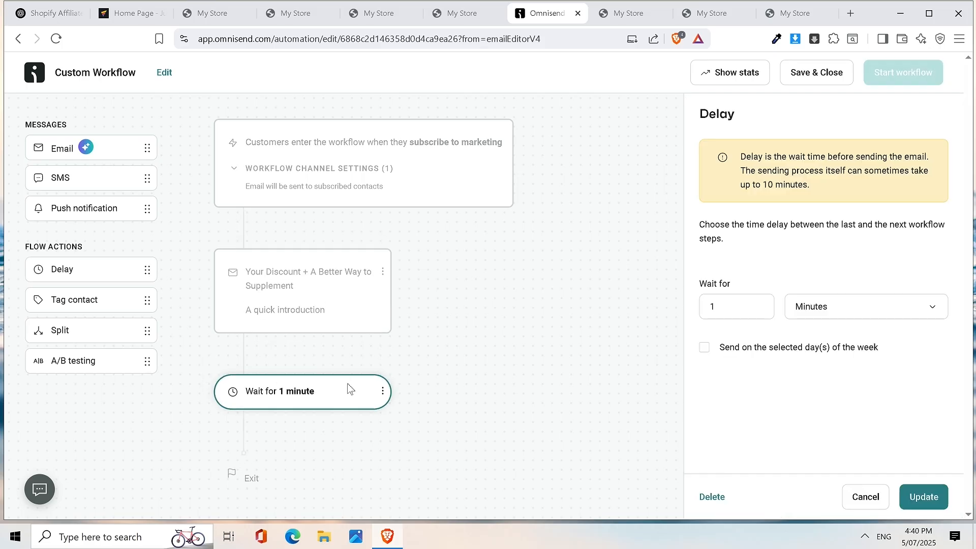
{"action": "left_click", "coordinate": [822, 306]}
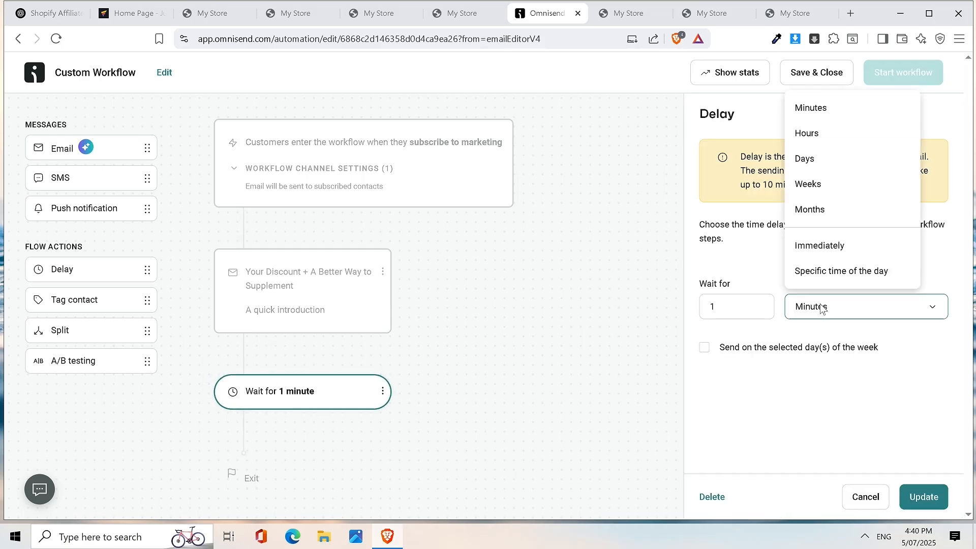
{"action": "left_click", "coordinate": [824, 159]}
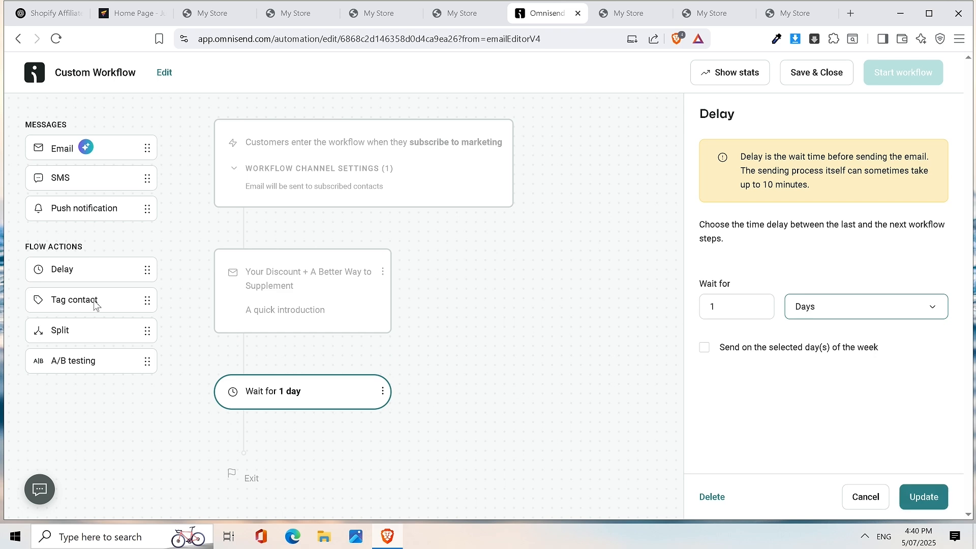
- Add a second email step after the 1-day wait and open its settings
{"action": "left_click_drag", "start_coordinate": [66, 153], "coordinate": [284, 429]}
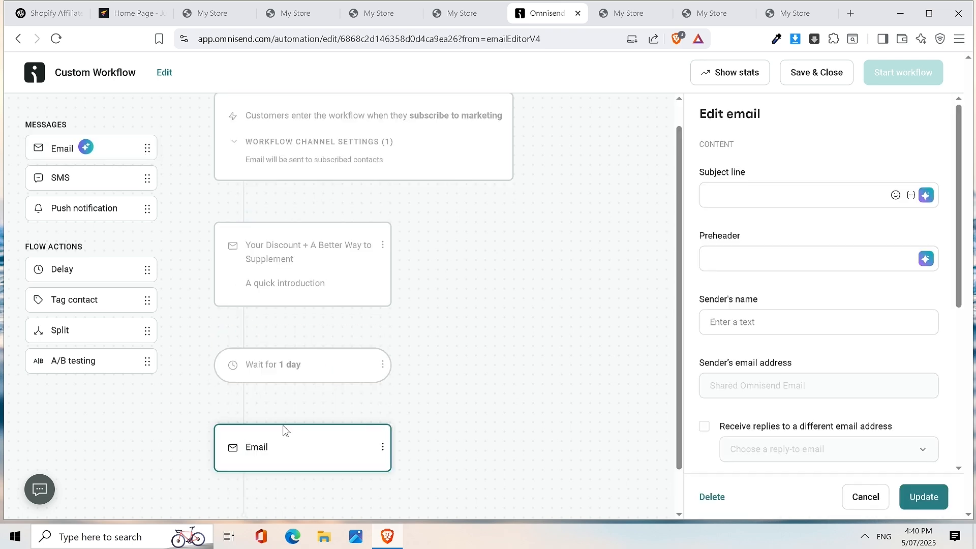
{"action": "left_click", "coordinate": [295, 373]}
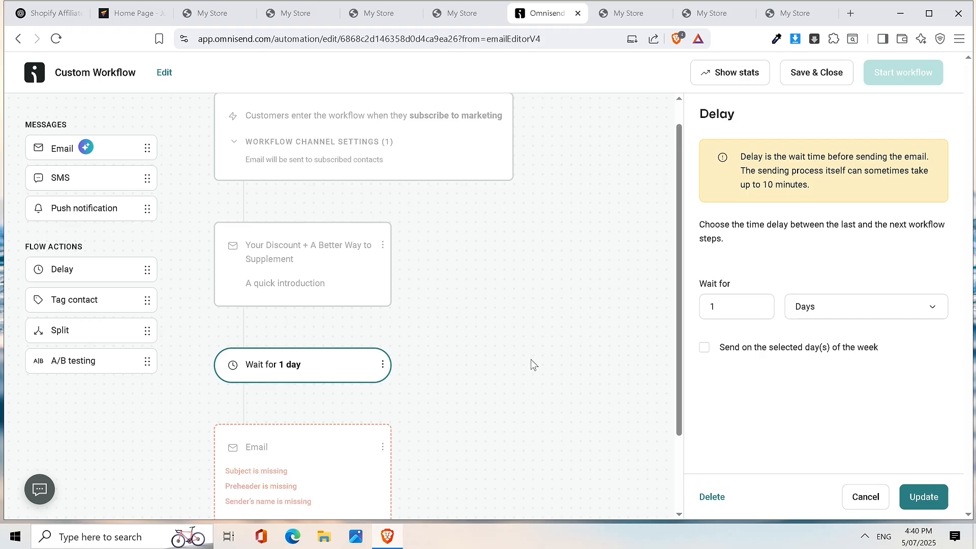
{"action": "scroll", "coordinate": [434, 394], "scroll_direction": "down", "scroll_amount": 2}
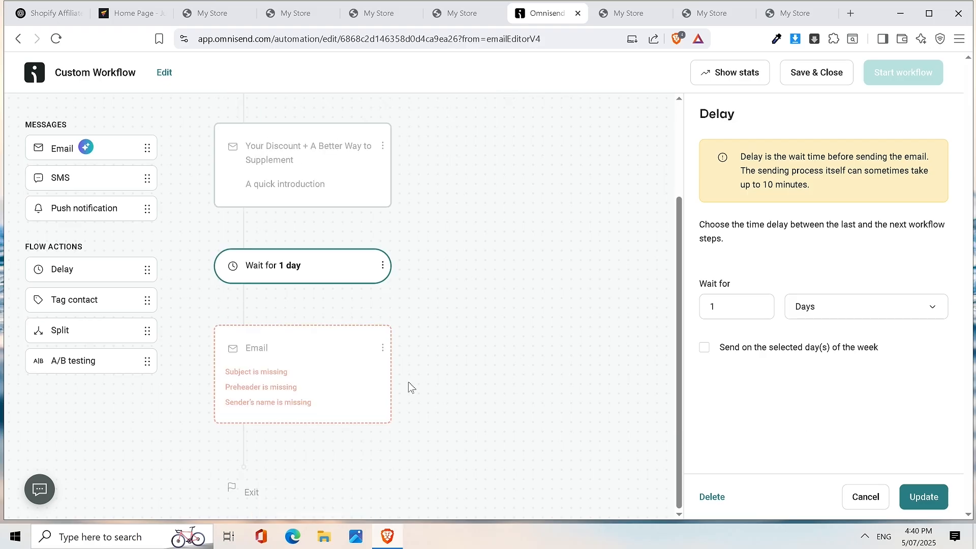
{"action": "left_click", "coordinate": [339, 379]}
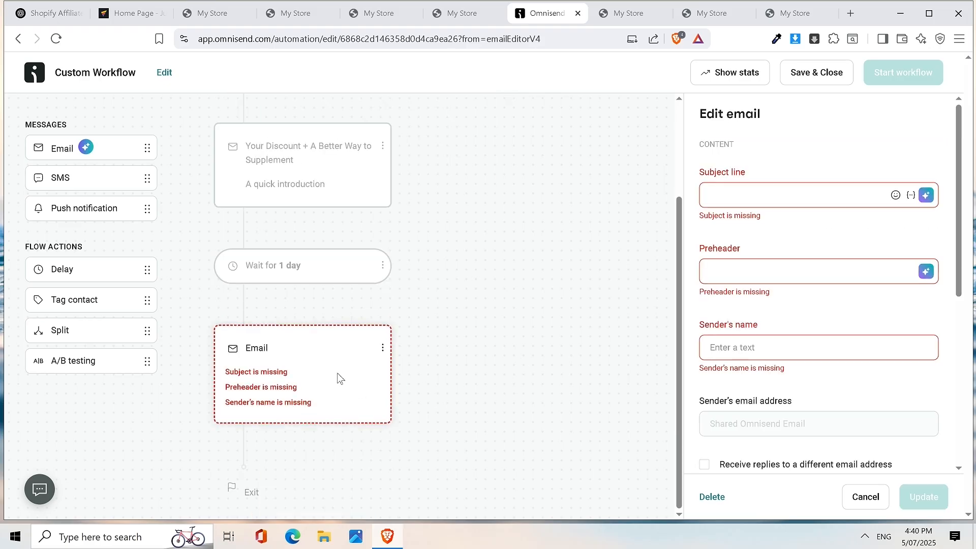
{"action": "left_click", "coordinate": [43, 8]}
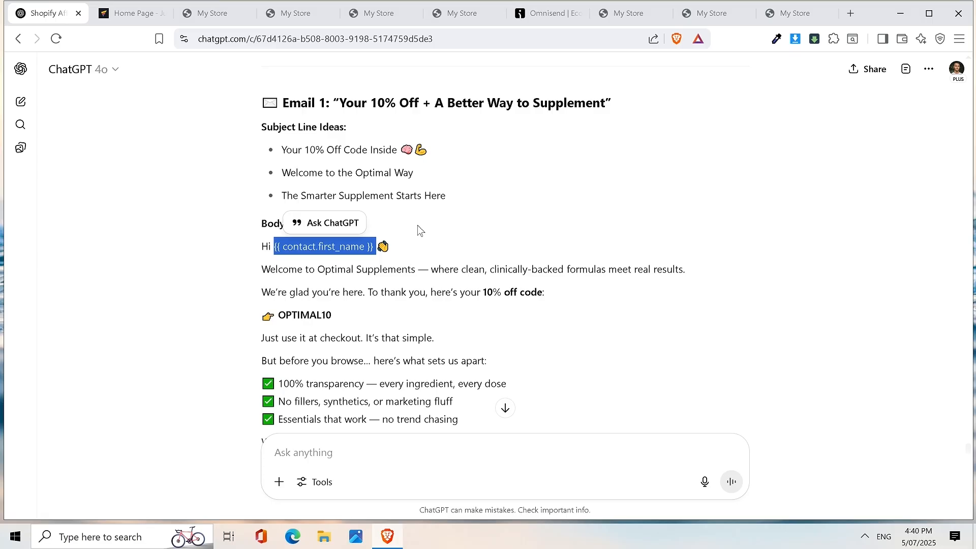
- Copy Email 2's title 'Why We Started — And Why It Matters' and focus Omnisend's subject line
{"action": "scroll", "coordinate": [417, 224], "scroll_direction": "down", "scroll_amount": 15}
{"action": "left_click_drag", "start_coordinate": [340, 149], "coordinate": [575, 152]}
{"action": "key", "text": "ctrl+c"}
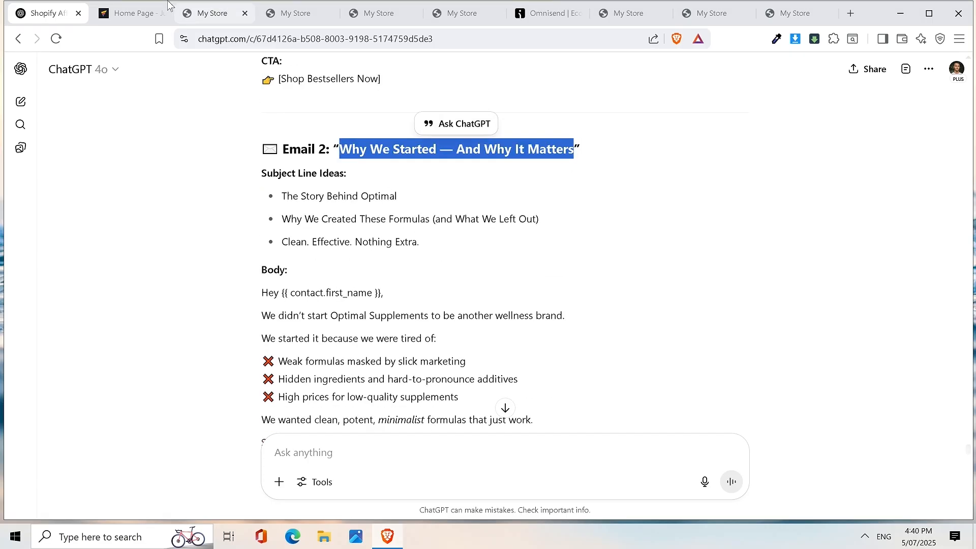
{"action": "left_click", "coordinate": [133, 13]}
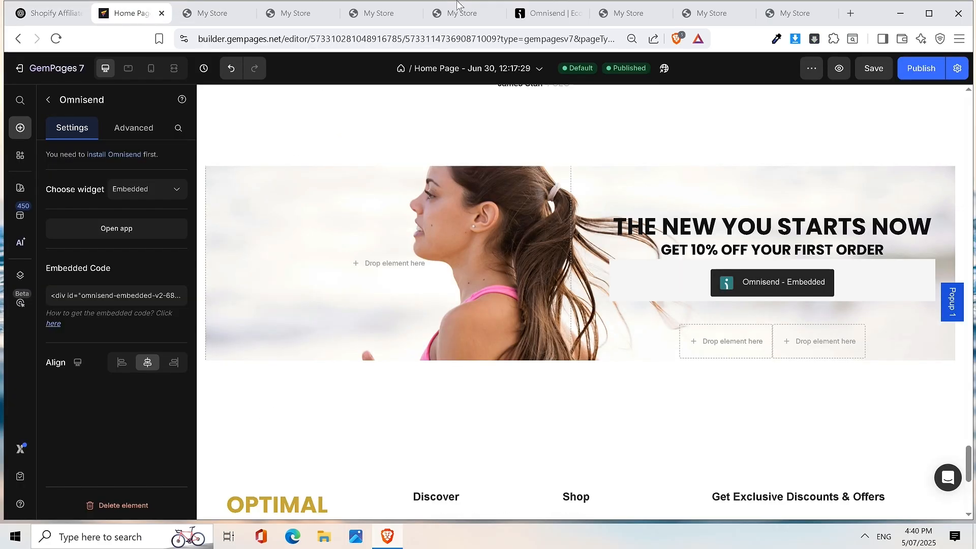
{"action": "left_click", "coordinate": [541, 13]}
{"action": "left_click", "coordinate": [744, 186]}
- Paste the subject, then set preheader 'A bit of our story' and sender 'Optimal Supplements'
{"action": "key", "text": "ctrl+v"}
{"action": "left_click", "coordinate": [774, 267]}
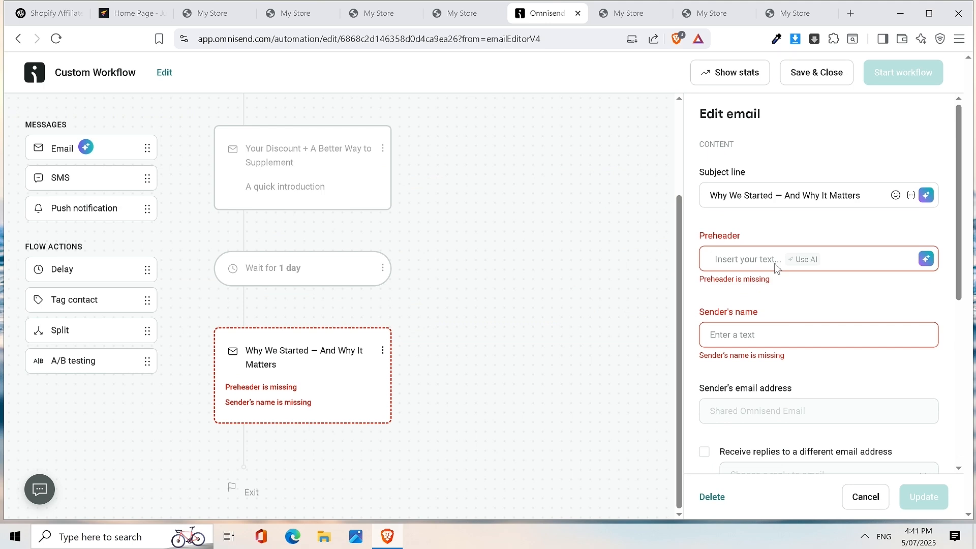
{"action": "type", "text": "A bit of our stro"}
{"action": "key", "text": "BackSpace"}
{"action": "key", "text": "BackSpace"}
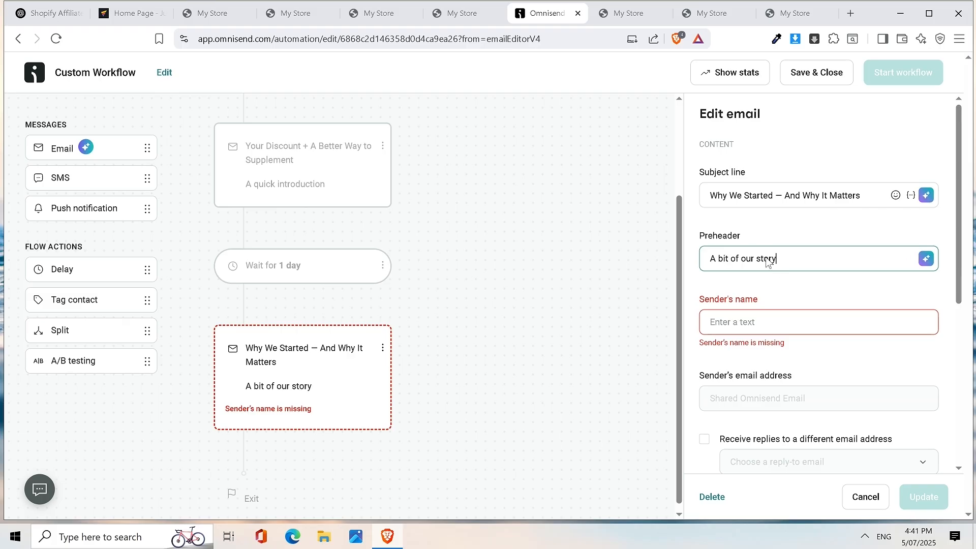
{"action": "left_click", "coordinate": [757, 319]}
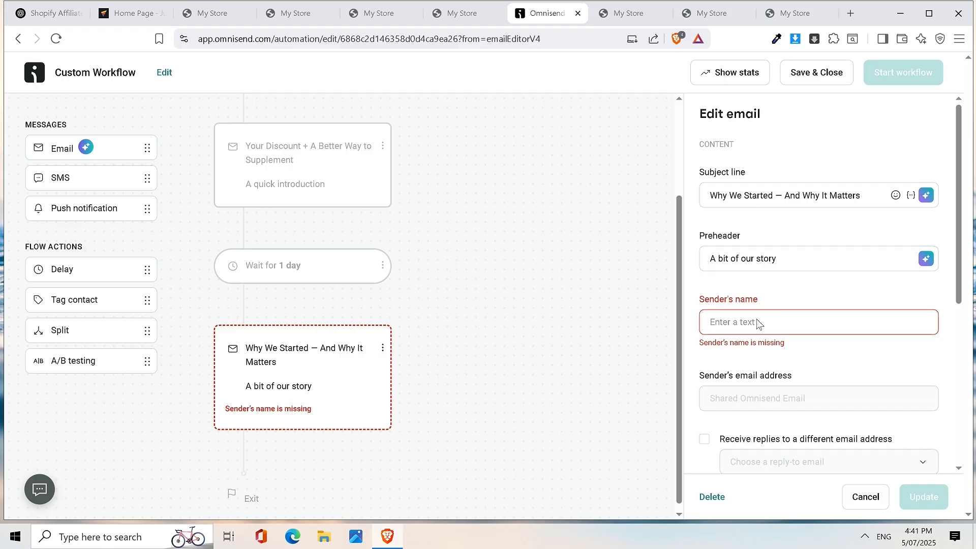
{"action": "type", "text": "Optimal"}
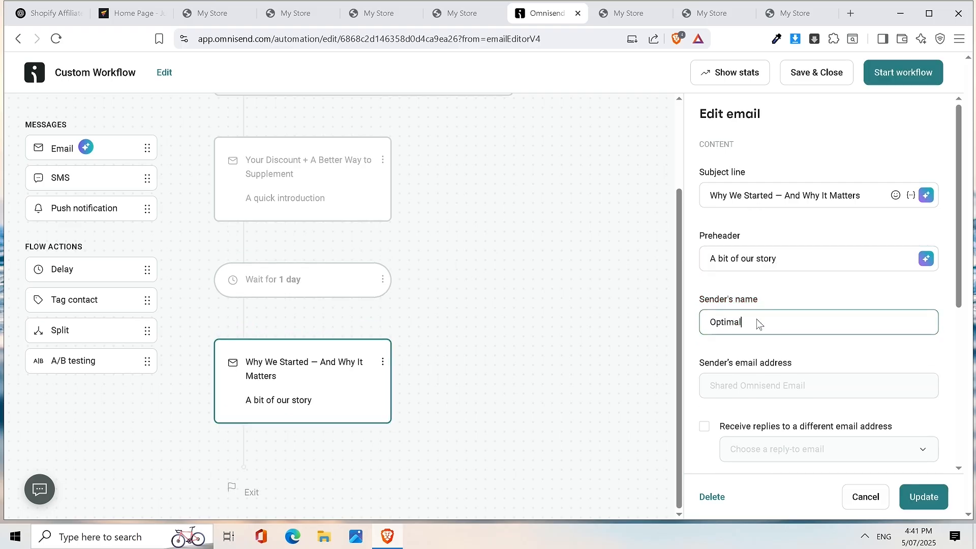
{"action": "type", "text": " Supplements"}
- Open the second email's content for editing
{"action": "scroll", "coordinate": [858, 368], "scroll_direction": "down", "scroll_amount": 3}
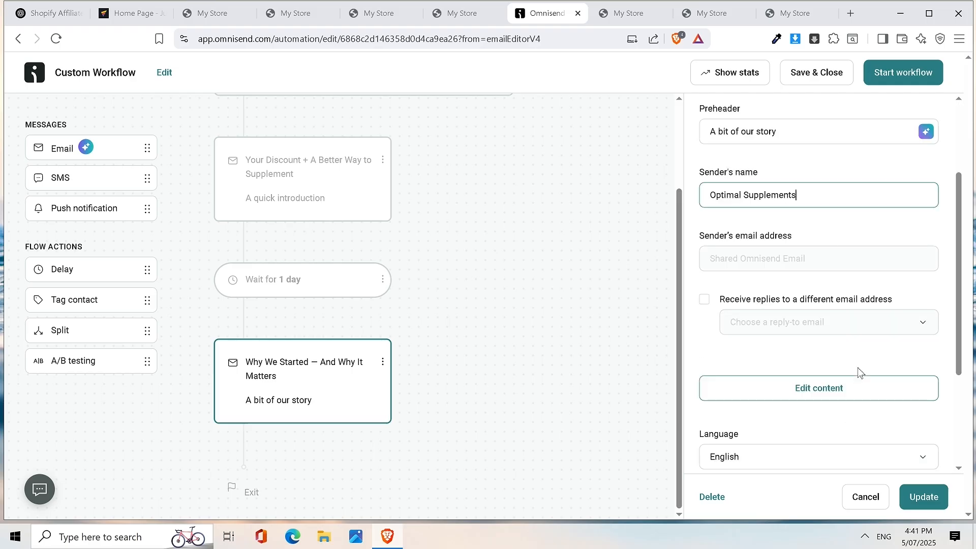
{"action": "scroll", "coordinate": [857, 368], "scroll_direction": "down", "scroll_amount": 1}
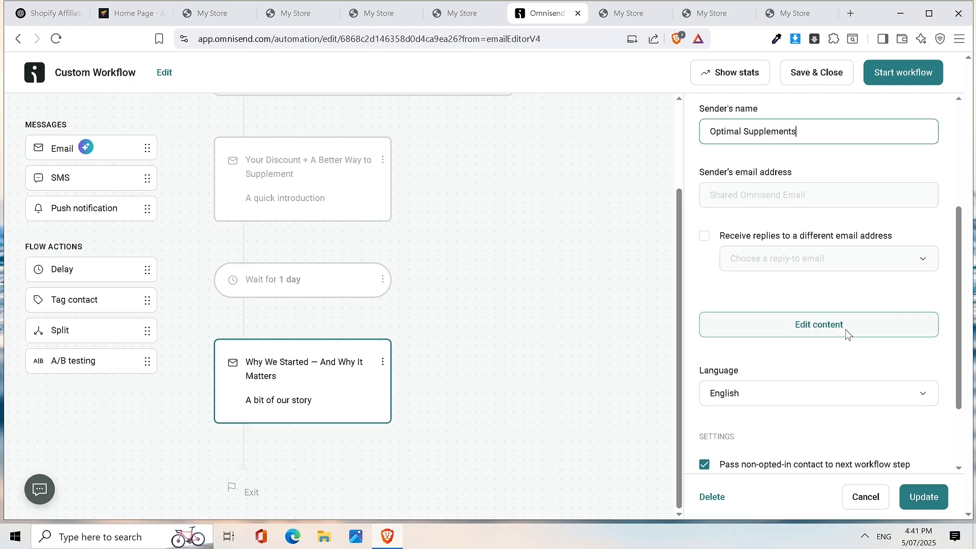
{"action": "scroll", "coordinate": [833, 305], "scroll_direction": "down", "scroll_amount": 1}
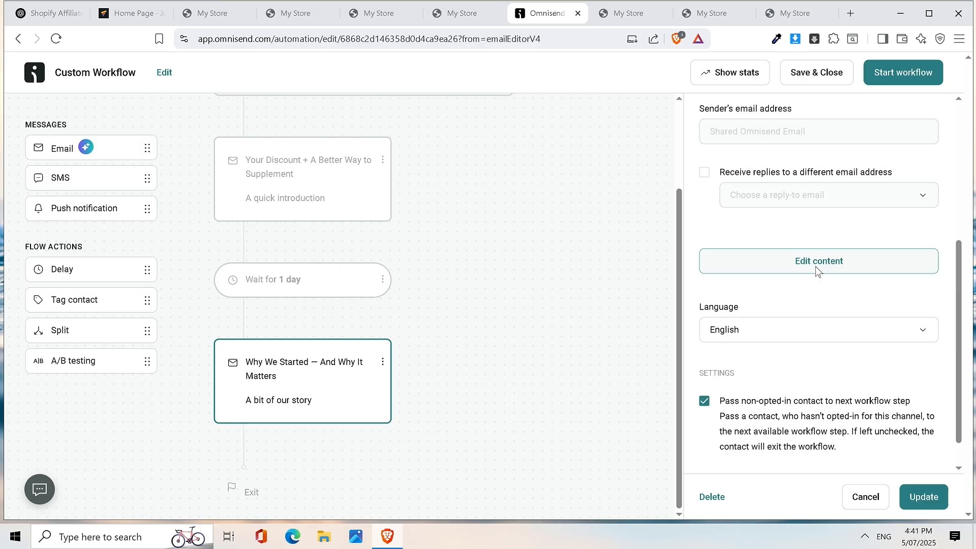
{"action": "left_click", "coordinate": [816, 267]}
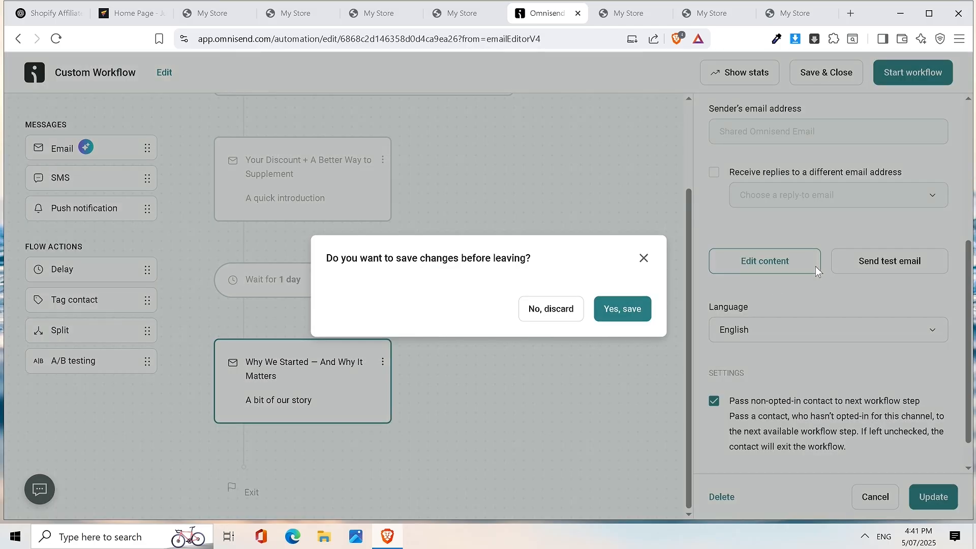
- Save the workflow, add The Noir Collection block, then delete the empty and Noir sections
{"action": "left_click", "coordinate": [644, 309]}
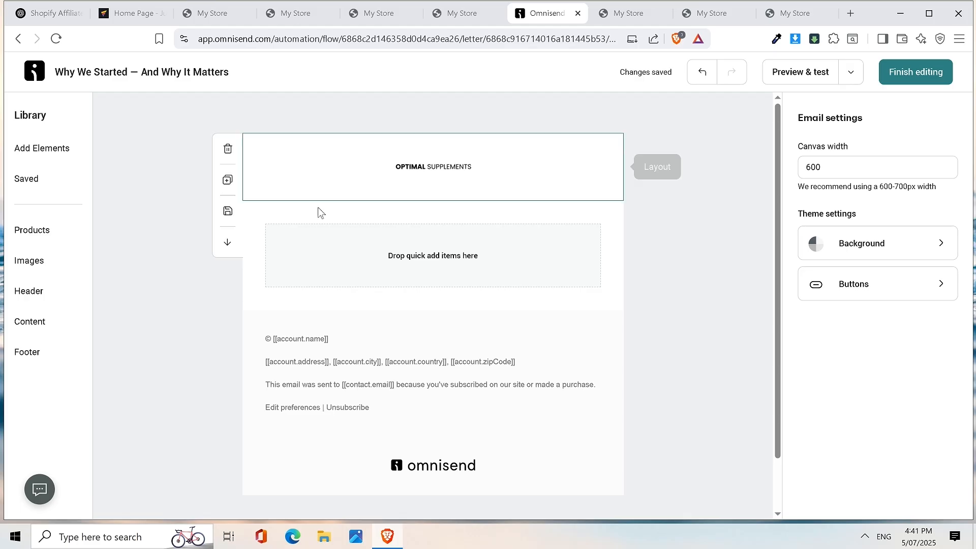
{"action": "left_click", "coordinate": [53, 323]}
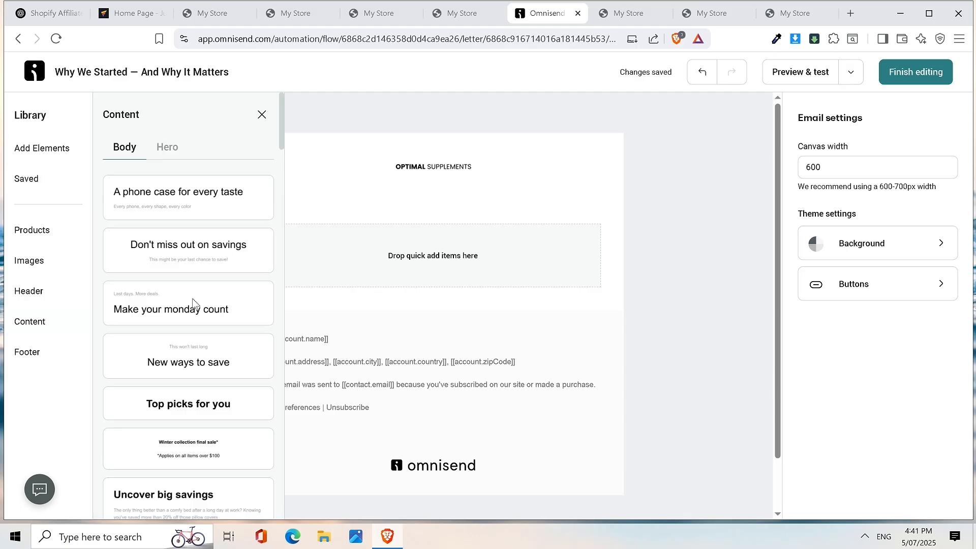
{"action": "scroll", "coordinate": [206, 293], "scroll_direction": "down", "scroll_amount": 5}
{"action": "scroll", "coordinate": [206, 294], "scroll_direction": "down", "scroll_amount": 3}
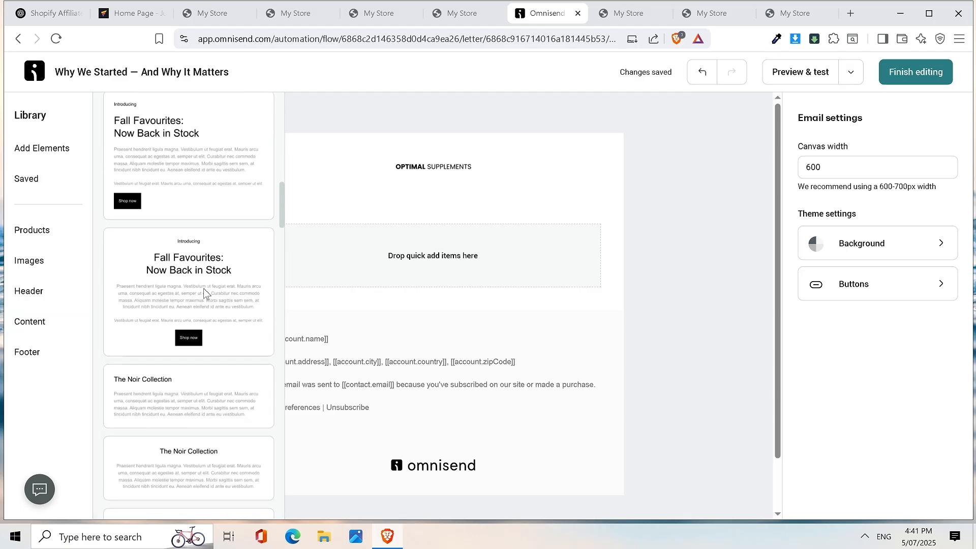
{"action": "left_click_drag", "start_coordinate": [169, 405], "coordinate": [430, 262]}
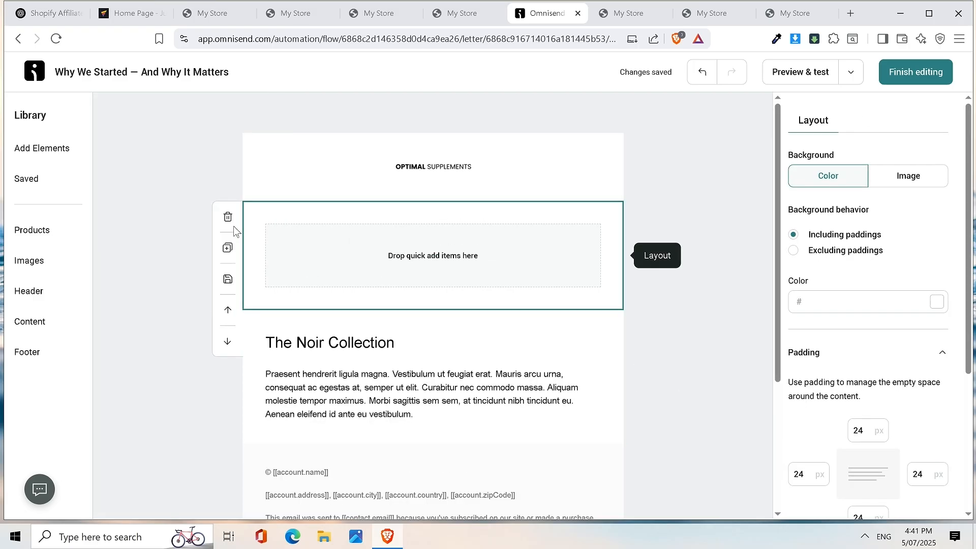
{"action": "left_click", "coordinate": [231, 223]}
{"action": "left_click", "coordinate": [410, 234]}
{"action": "left_click", "coordinate": [408, 234]}
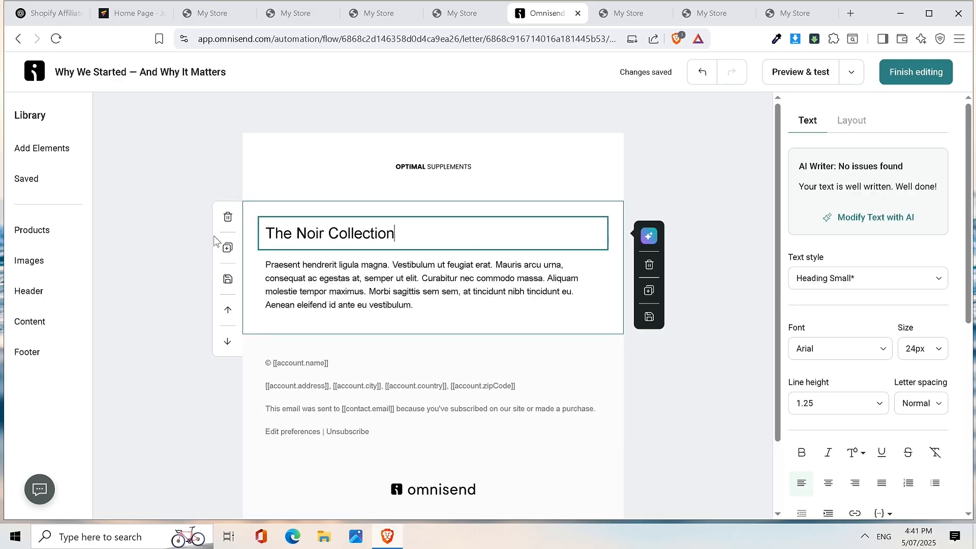
{"action": "left_click", "coordinate": [227, 220]}
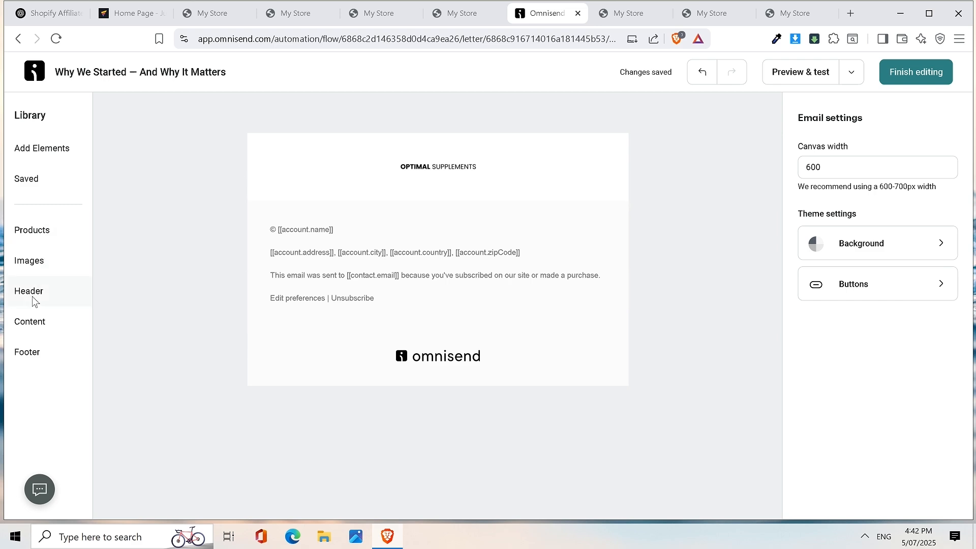
- Reinsert The Noir Collection below the header and delete its heading, keeping the placeholder paragraph
{"action": "left_click", "coordinate": [36, 321]}
{"action": "scroll", "coordinate": [189, 303], "scroll_direction": "down", "scroll_amount": 10}
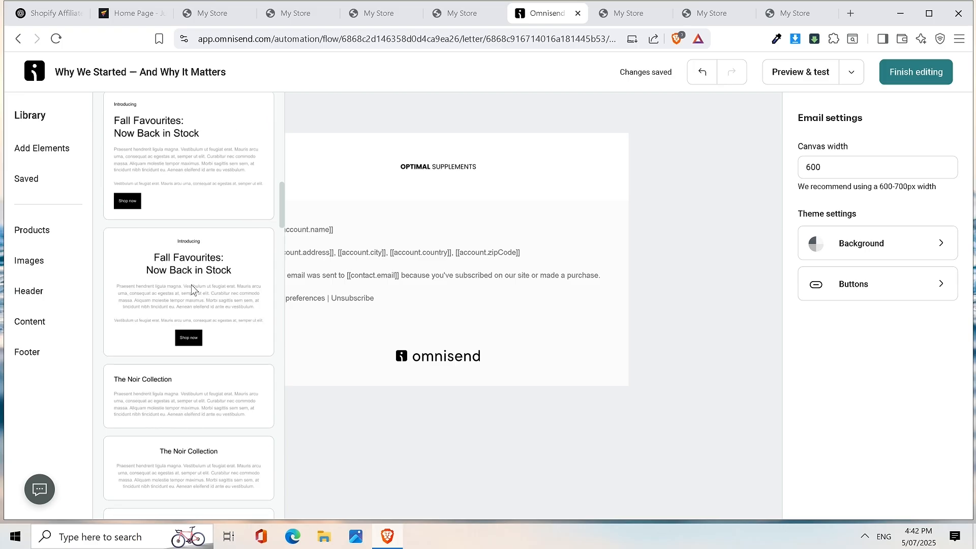
{"action": "left_click_drag", "start_coordinate": [156, 392], "coordinate": [344, 209]}
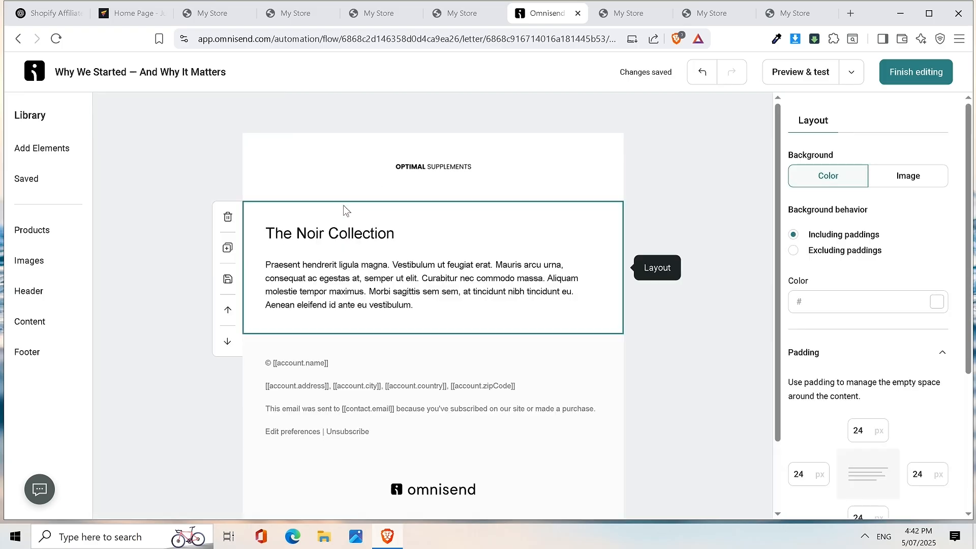
{"action": "left_click", "coordinate": [343, 235]}
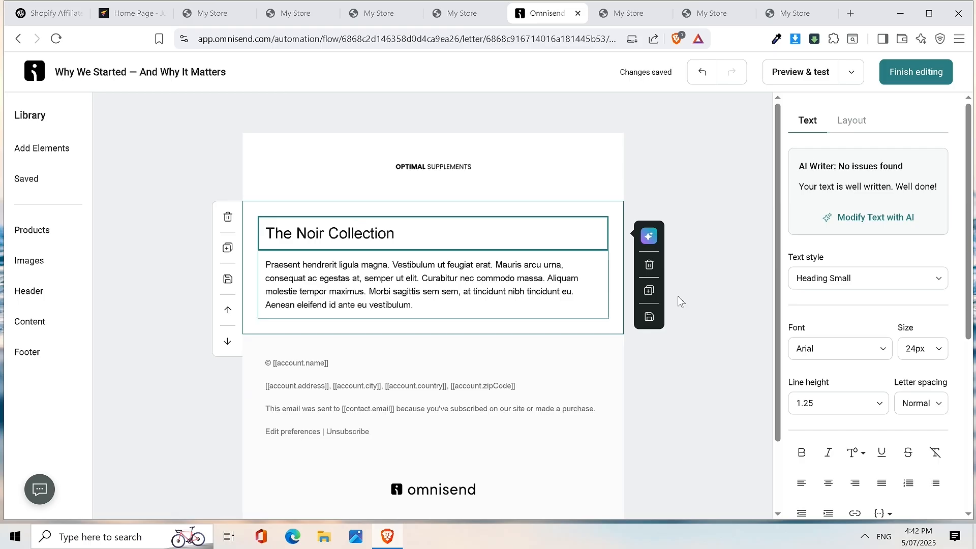
{"action": "left_click", "coordinate": [649, 264]}
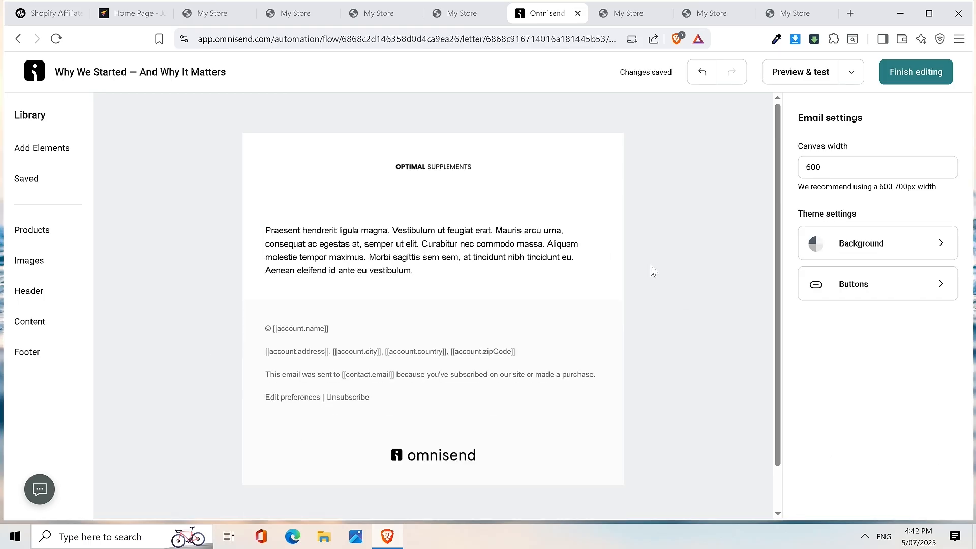
{"action": "left_click", "coordinate": [559, 257]}
{"action": "left_click", "coordinate": [54, 13]}
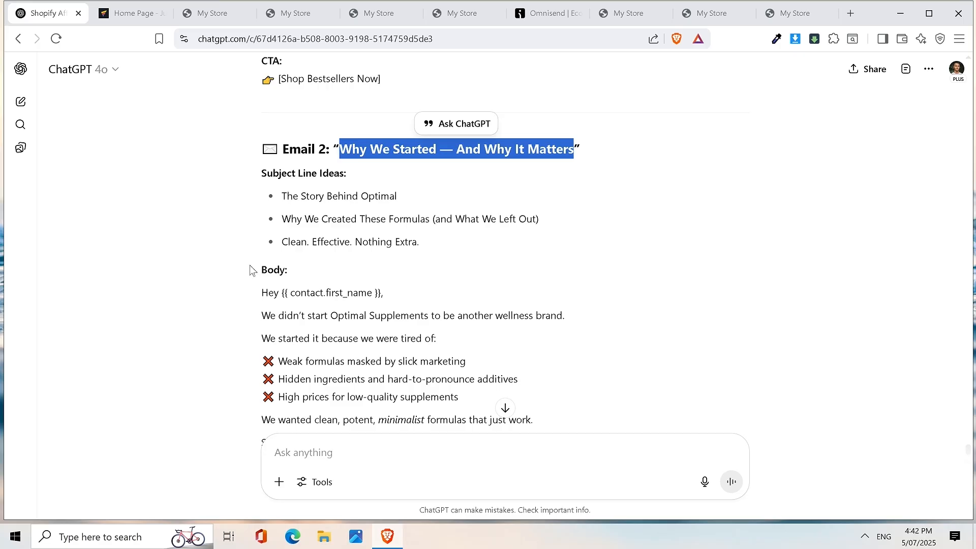
- Copy ChatGPT's Email 2 text through 'Explore The Optimal Difference' and go back to Omnisend
{"action": "left_click_drag", "start_coordinate": [249, 292], "coordinate": [525, 299]}
{"action": "scroll", "coordinate": [525, 305], "scroll_direction": "down", "scroll_amount": 5}
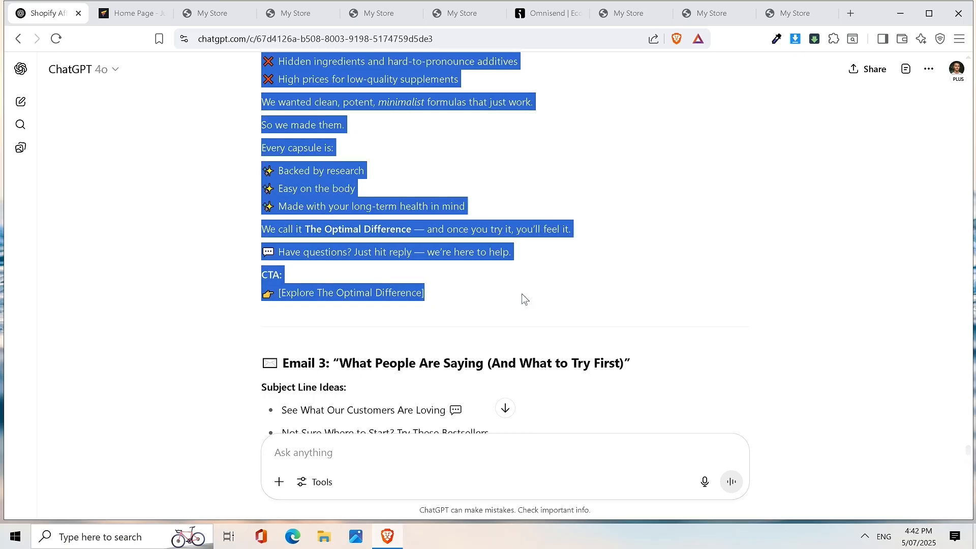
{"action": "right_click", "coordinate": [429, 301]}
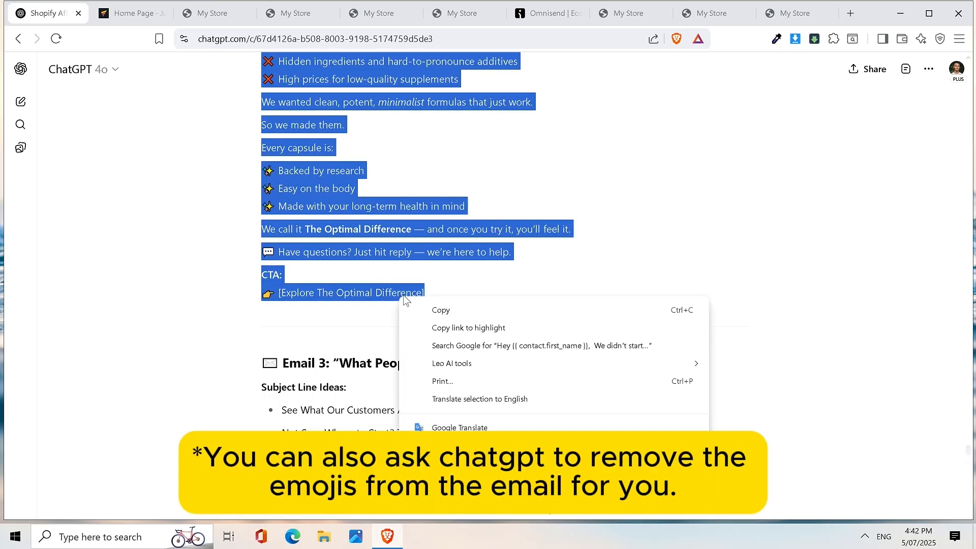
{"action": "left_click", "coordinate": [433, 310]}
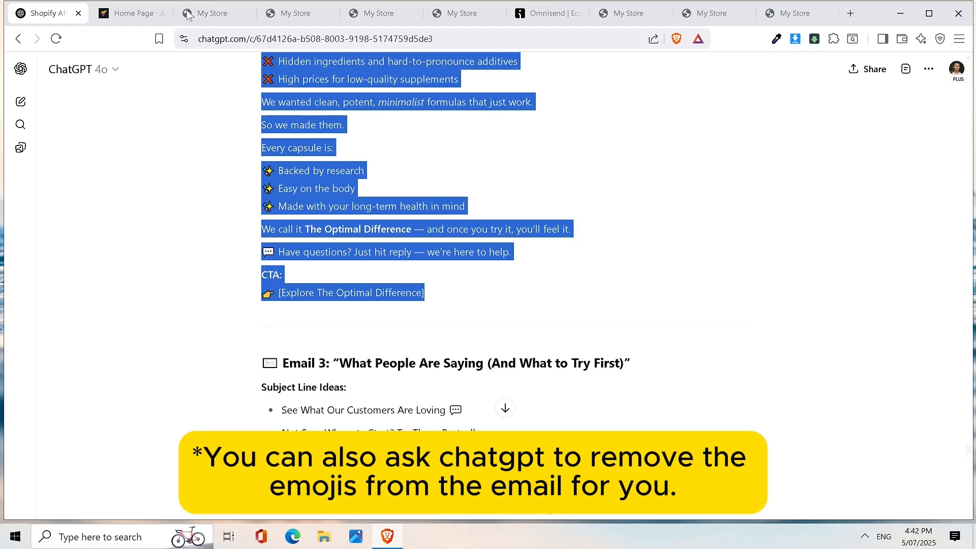
{"action": "left_click", "coordinate": [547, 11]}
- Paste the Email 2 copy over the placeholder, delete the 'CTA:' label and emoji, and start linking the CTA
{"action": "left_click", "coordinate": [341, 249]}
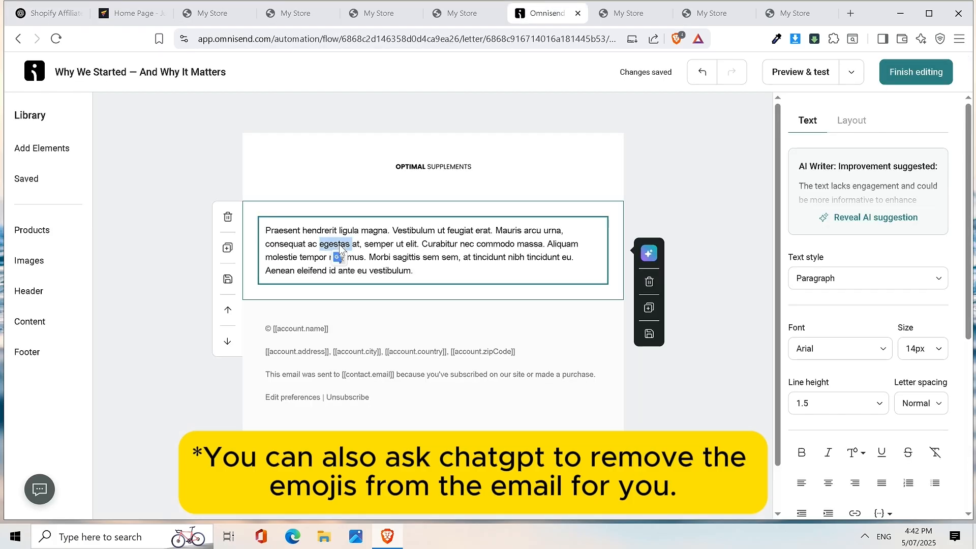
{"action": "key", "text": "ctrl+a"}
{"action": "key", "text": "ctrl+v"}
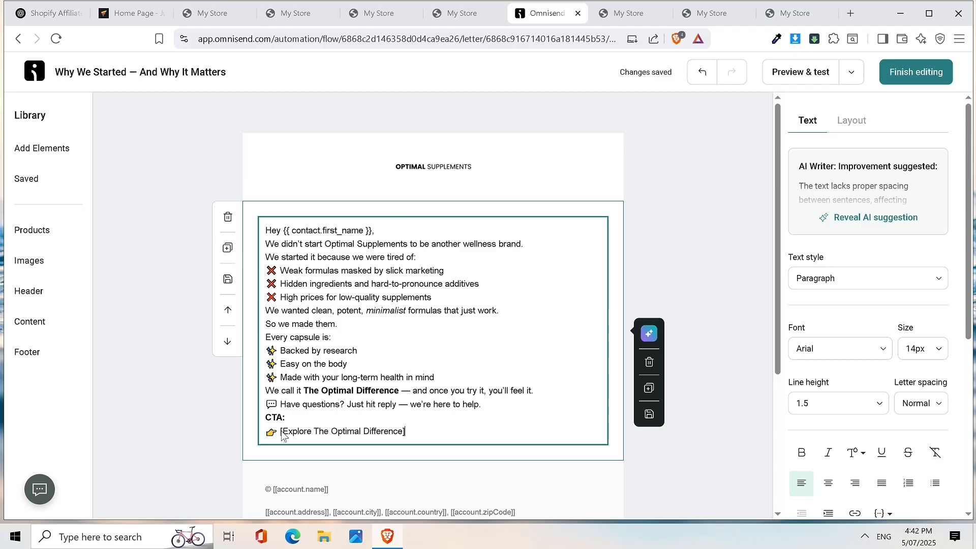
{"action": "left_click_drag", "start_coordinate": [297, 418], "coordinate": [271, 414]}
{"action": "key", "text": "BackSpace"}
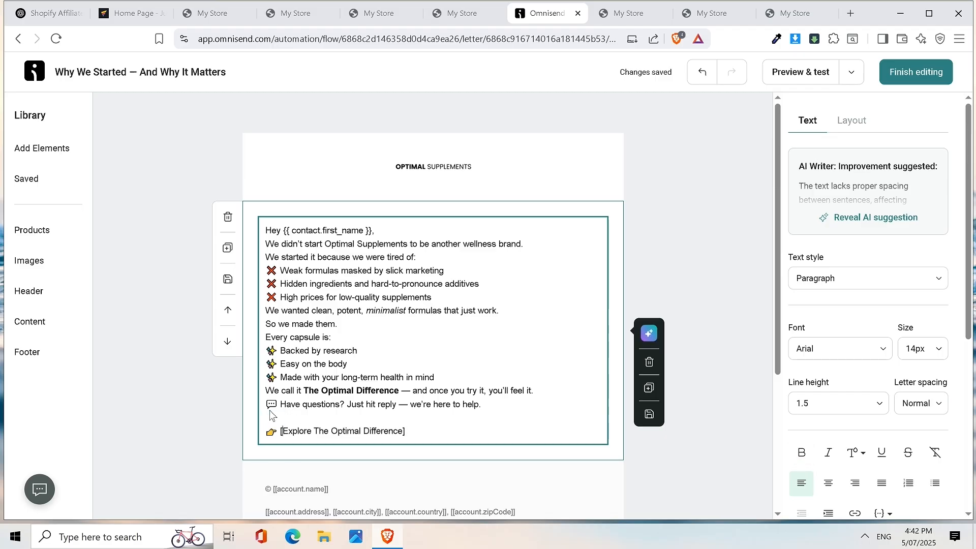
{"action": "key", "text": "BackSpace"}
{"action": "key", "text": "BackSpace"}
{"action": "key", "text": "BackSpace"}
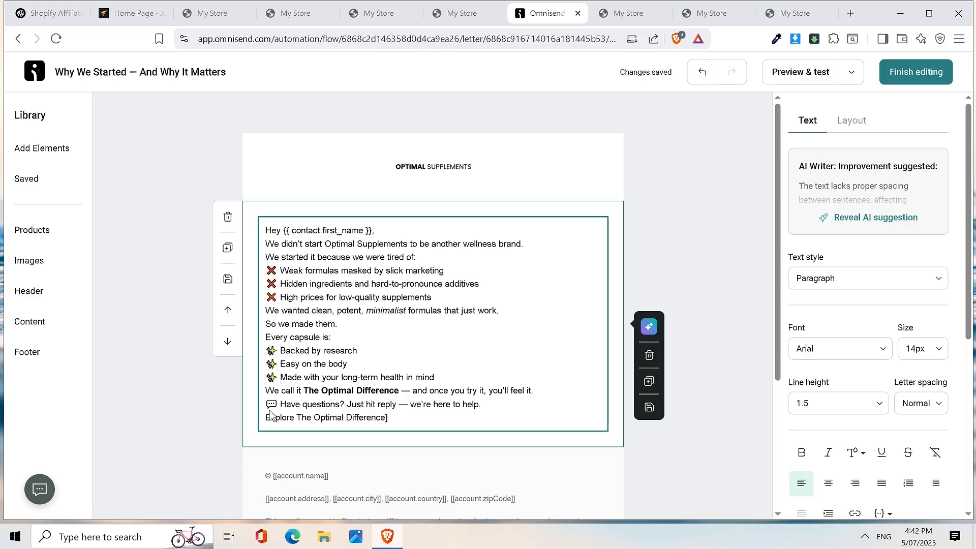
{"action": "key", "text": "Return"}
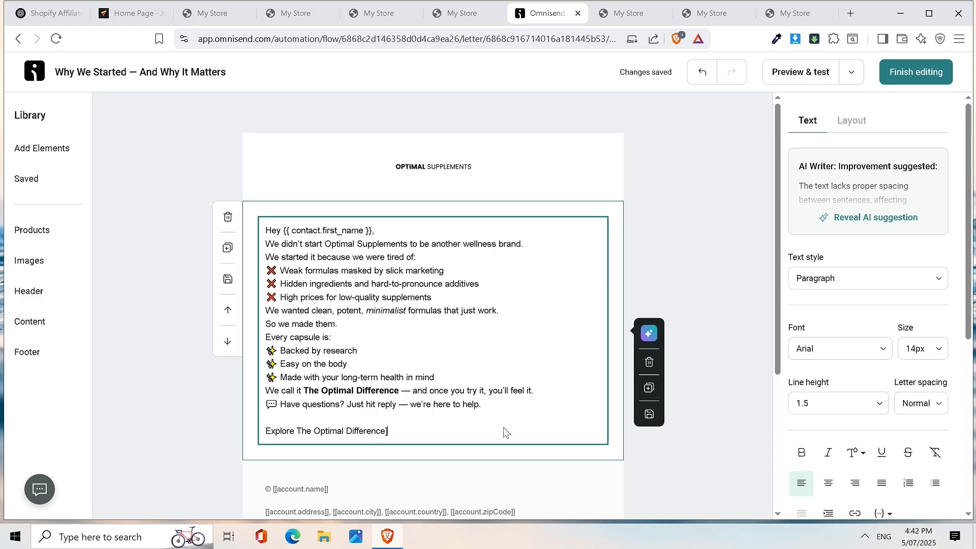
{"action": "left_click_drag", "start_coordinate": [390, 432], "coordinate": [247, 439]}
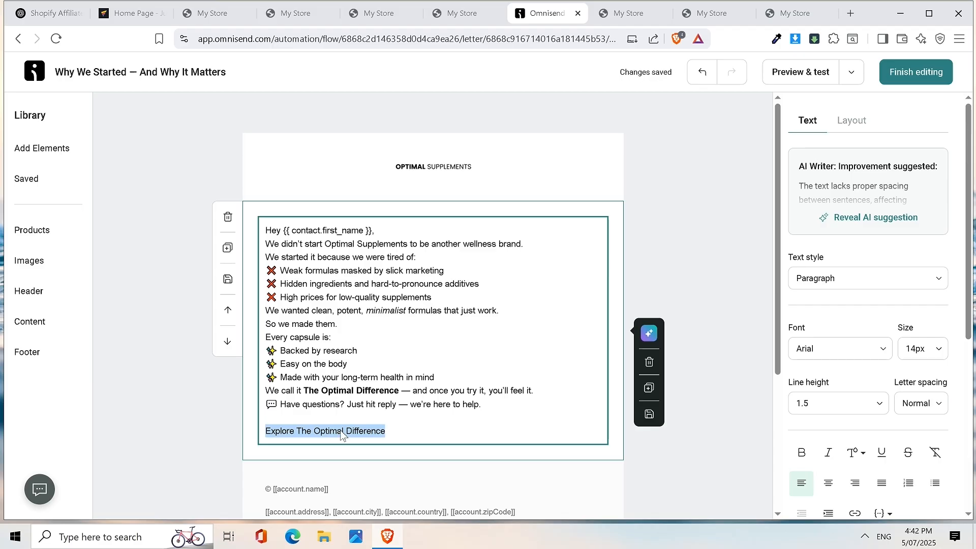
{"action": "scroll", "coordinate": [884, 458], "scroll_direction": "down", "scroll_amount": 1}
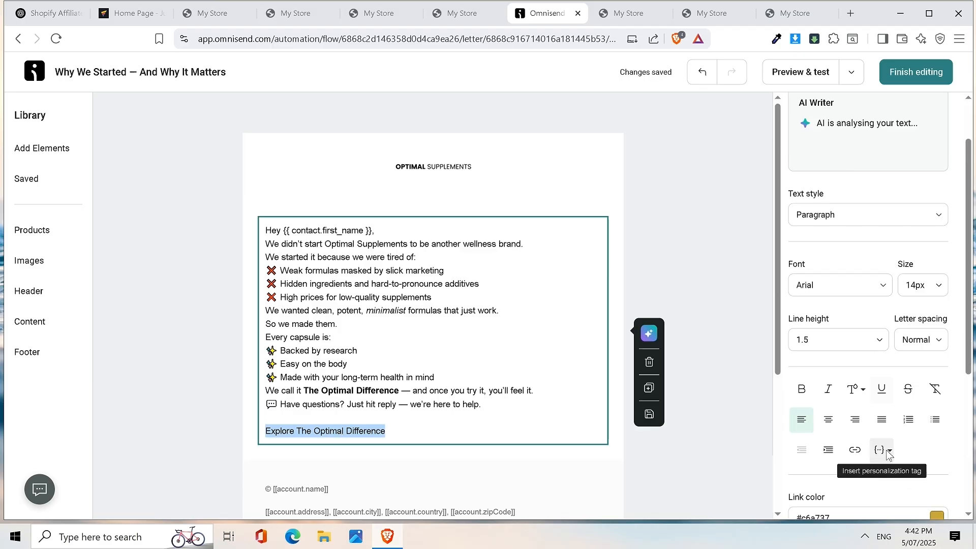
{"action": "left_click", "coordinate": [857, 451]}
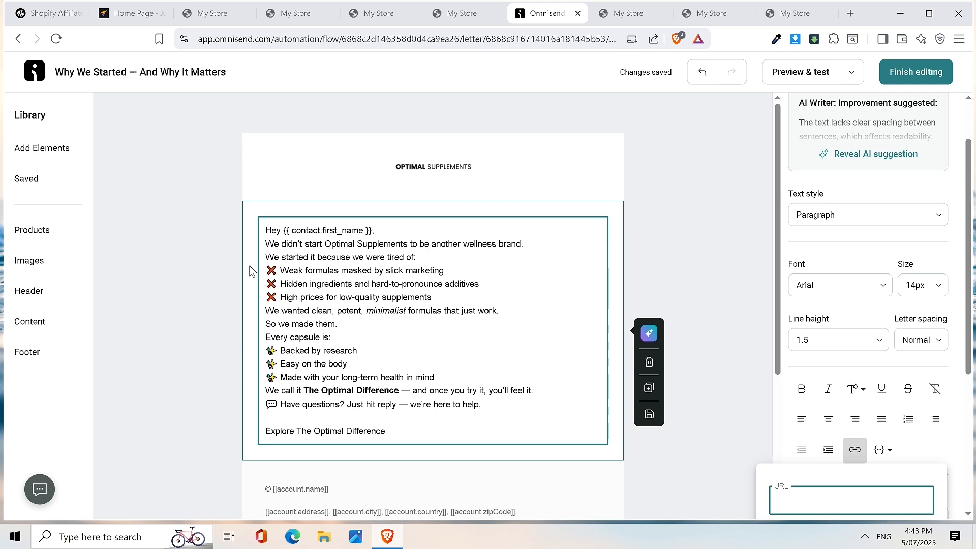
- Add blank lines after the greeting, the wellness brand sentence and the formulas sentence
{"action": "left_click", "coordinate": [389, 233]}
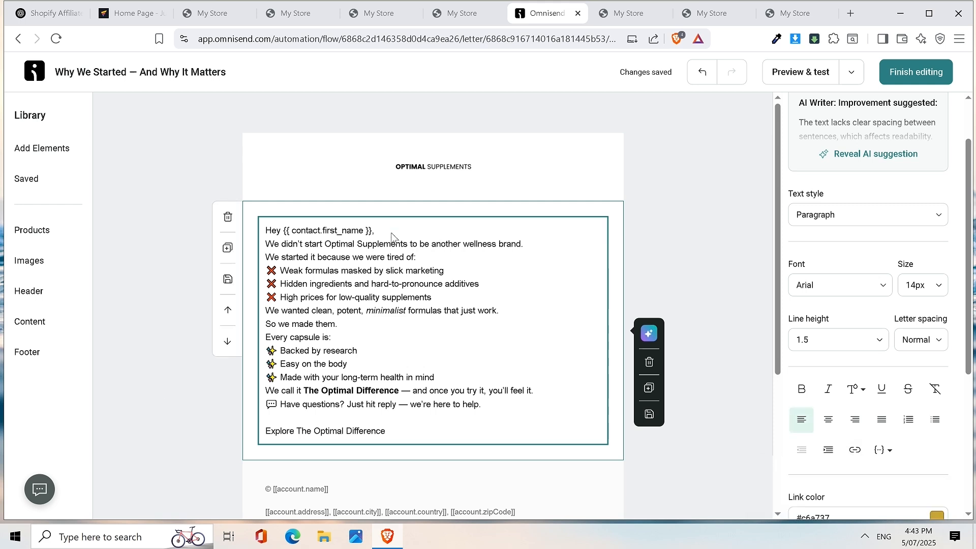
{"action": "key", "text": "Return"}
{"action": "left_click", "coordinate": [523, 258]}
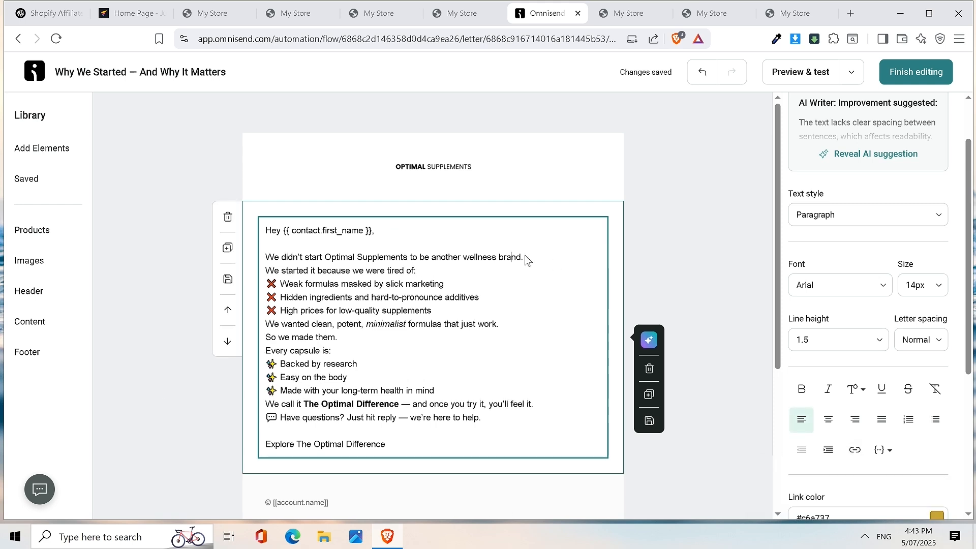
{"action": "key", "text": "Return"}
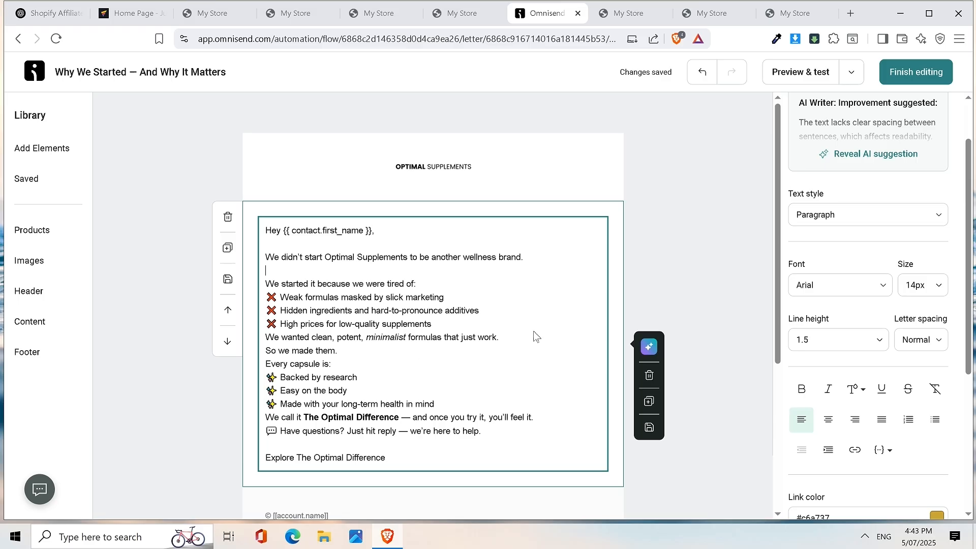
{"action": "key", "text": "Return"}
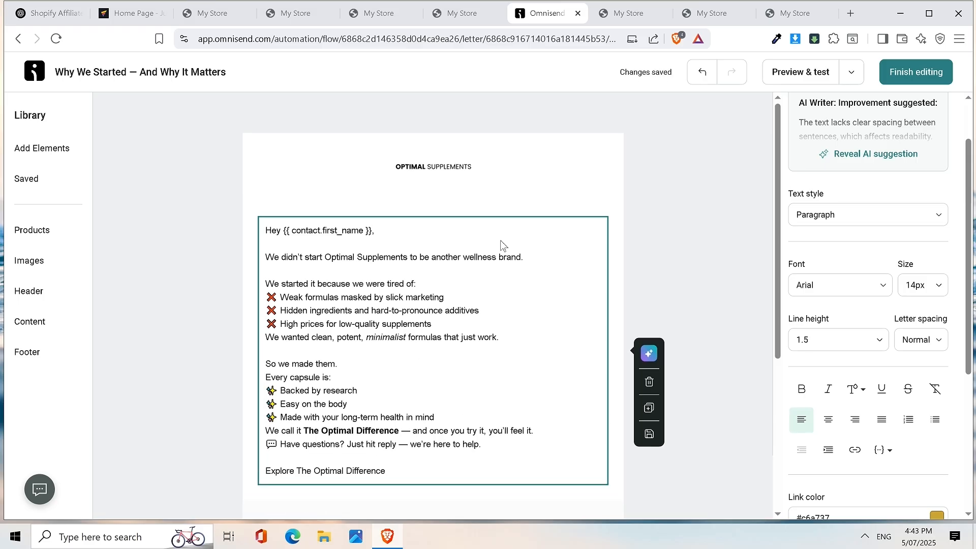
- Finish the email, then add a 1-day delay and a new email step after it
{"action": "left_click", "coordinate": [916, 77]}
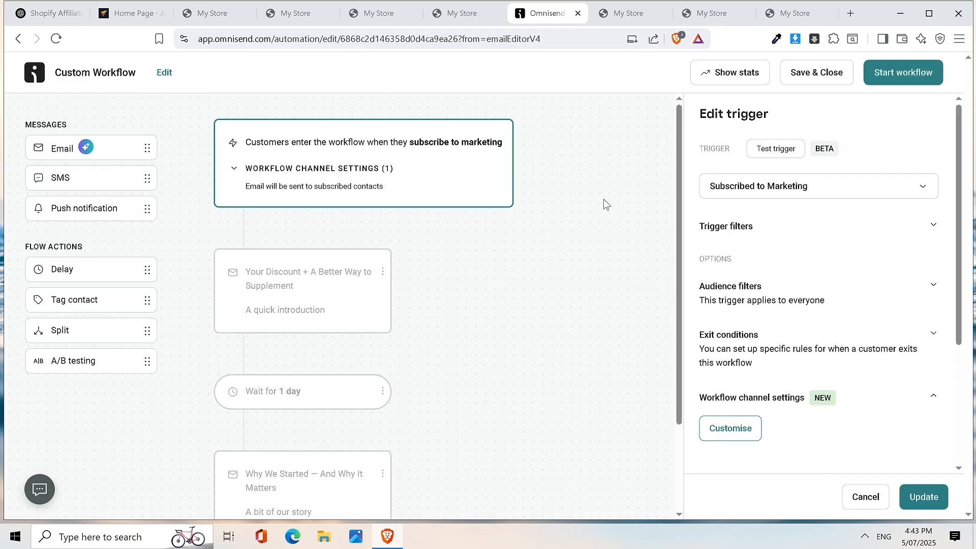
{"action": "scroll", "coordinate": [461, 295], "scroll_direction": "down", "scroll_amount": 3}
{"action": "left_click_drag", "start_coordinate": [107, 274], "coordinate": [307, 460]}
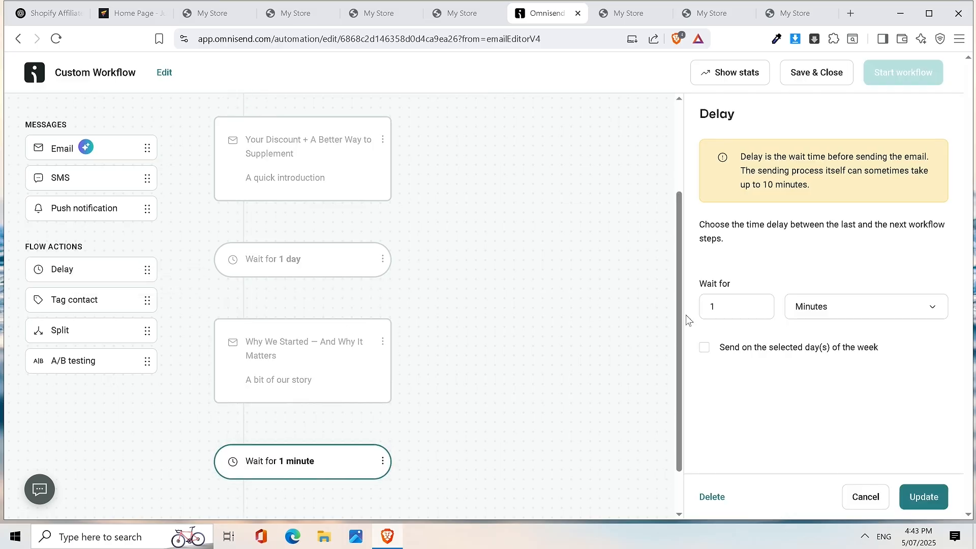
{"action": "left_click", "coordinate": [754, 316]}
{"action": "left_click", "coordinate": [840, 305]}
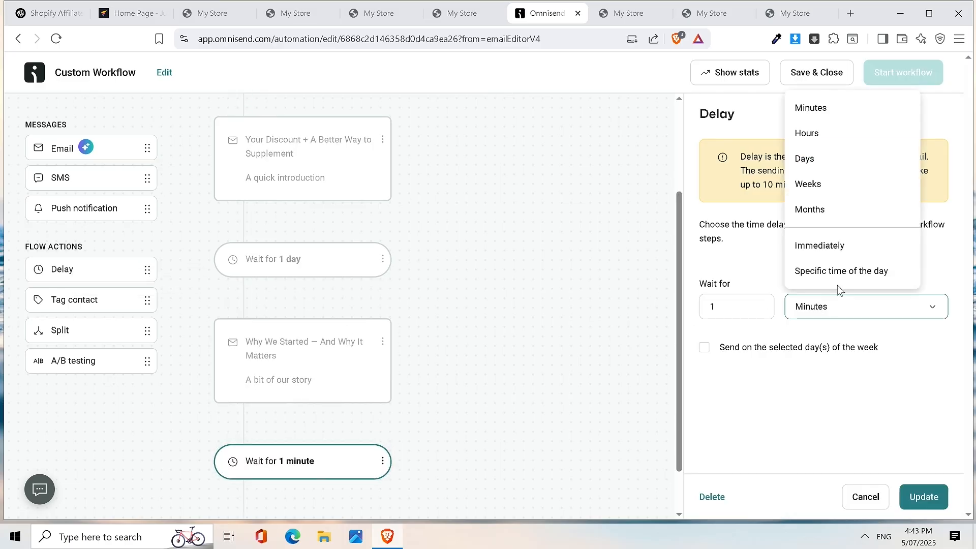
{"action": "left_click", "coordinate": [829, 155]}
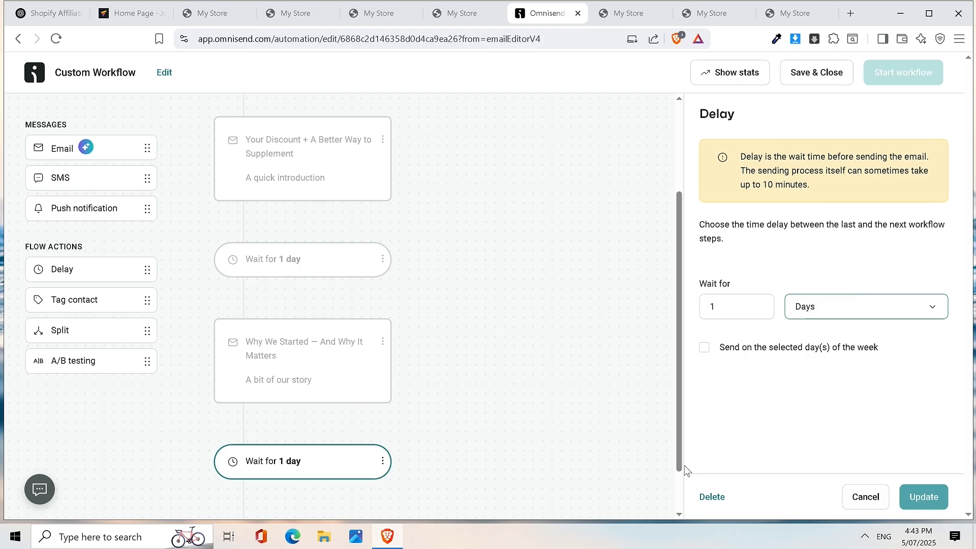
{"action": "left_click_drag", "start_coordinate": [100, 148], "coordinate": [300, 430]}
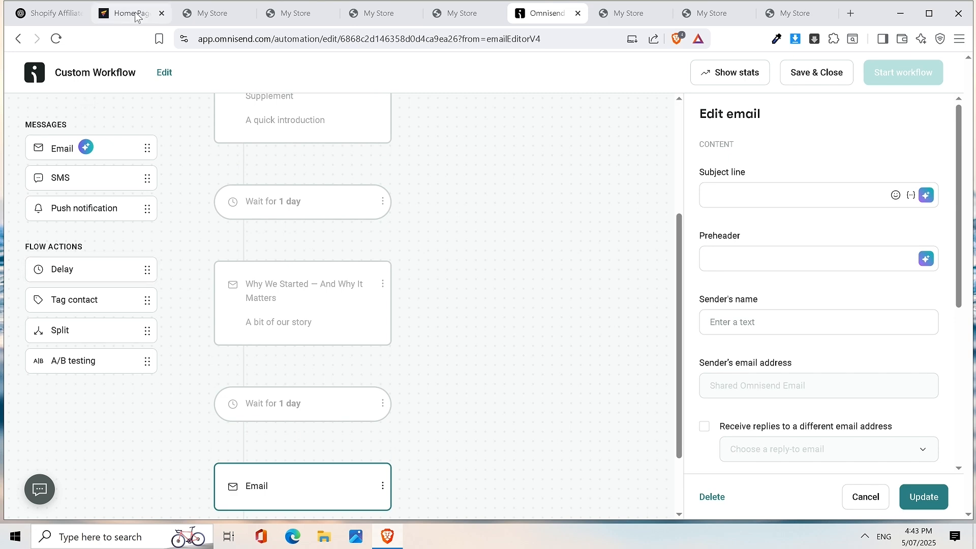
- Select the Email 3 title 'What People Are Saying (And What to Try First)' in ChatGPT, then return to Omnisend
{"action": "left_click", "coordinate": [29, 15]}
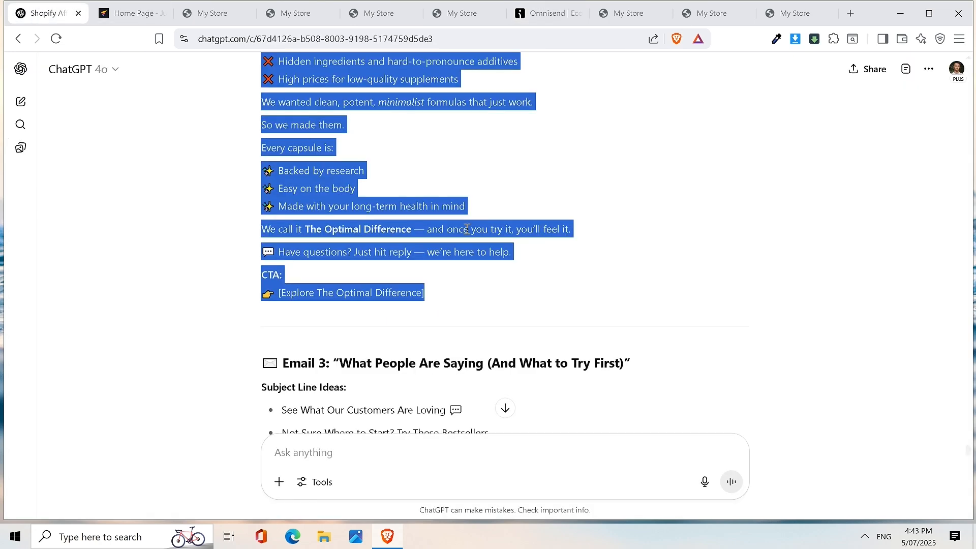
{"action": "scroll", "coordinate": [467, 230], "scroll_direction": "down", "scroll_amount": 5}
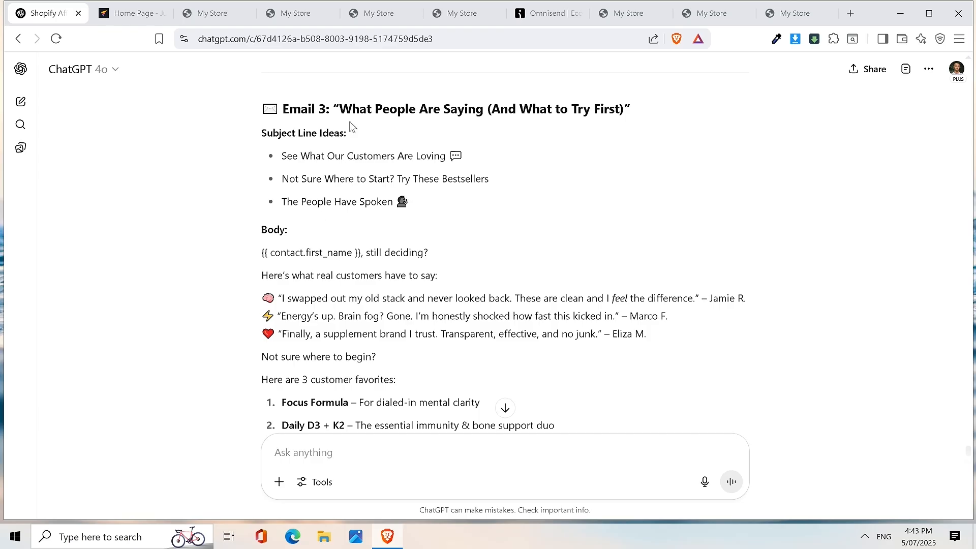
{"action": "left_click_drag", "start_coordinate": [346, 112], "coordinate": [626, 111]}
{"action": "key", "text": "ctrl+c"}
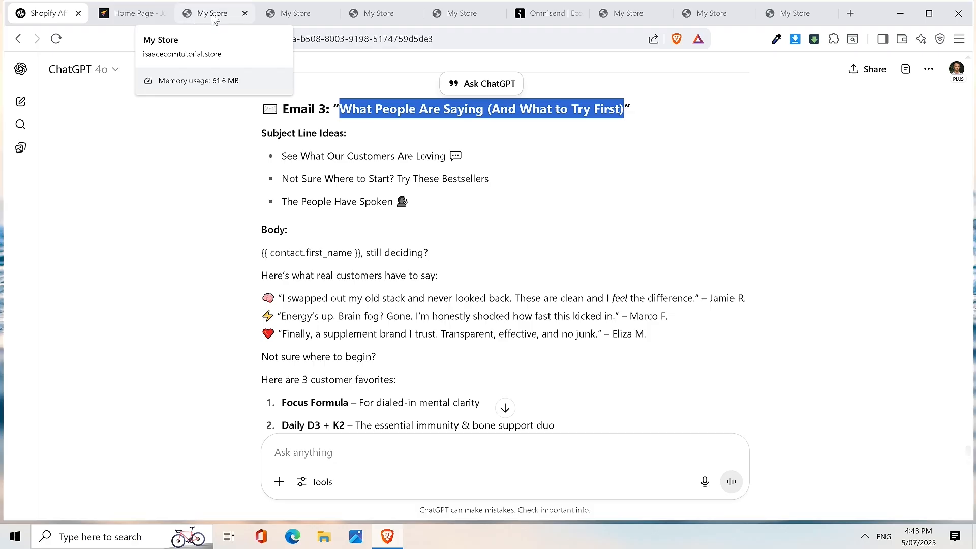
{"action": "scroll", "coordinate": [396, 310], "scroll_direction": "down", "scroll_amount": 2}
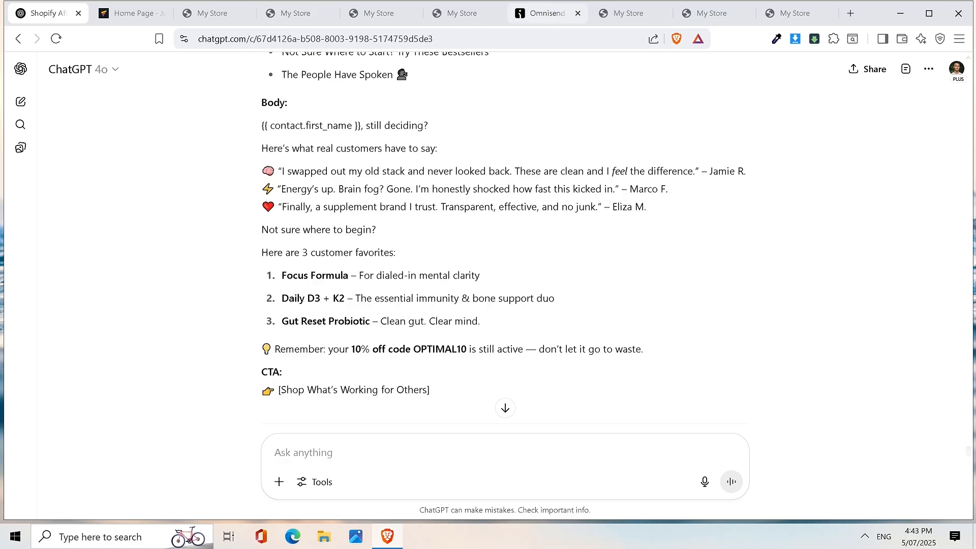
{"action": "left_click", "coordinate": [554, 14]}
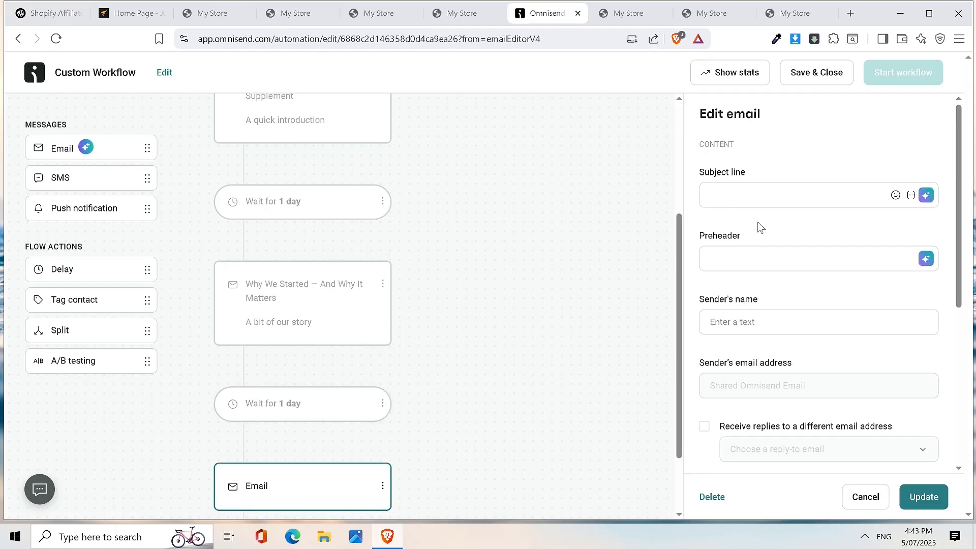
- Paste the Email 3 title as subject and enter preheader 'People's thoughts on our supplements'
{"action": "left_click", "coordinate": [743, 195]}
{"action": "key", "text": "ctrl+v"}
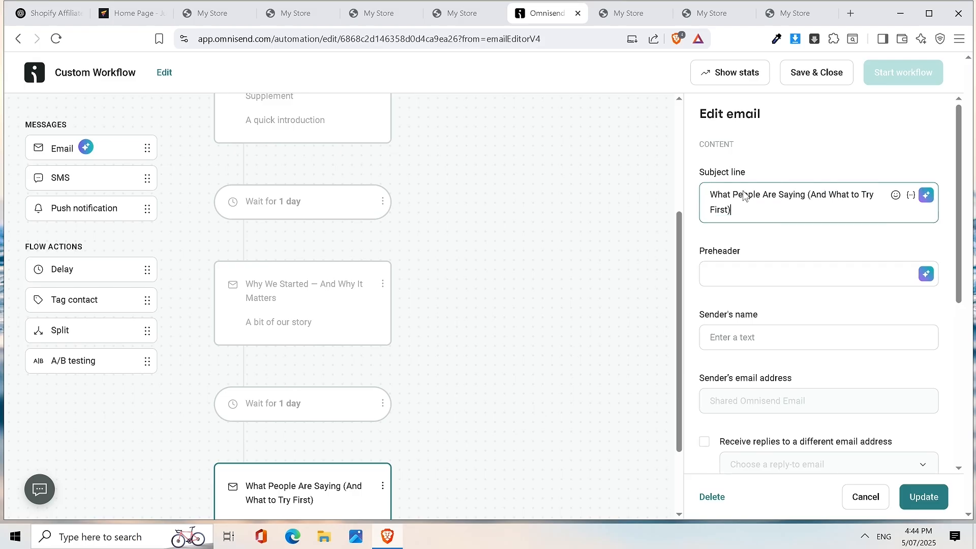
{"action": "left_click", "coordinate": [747, 275]}
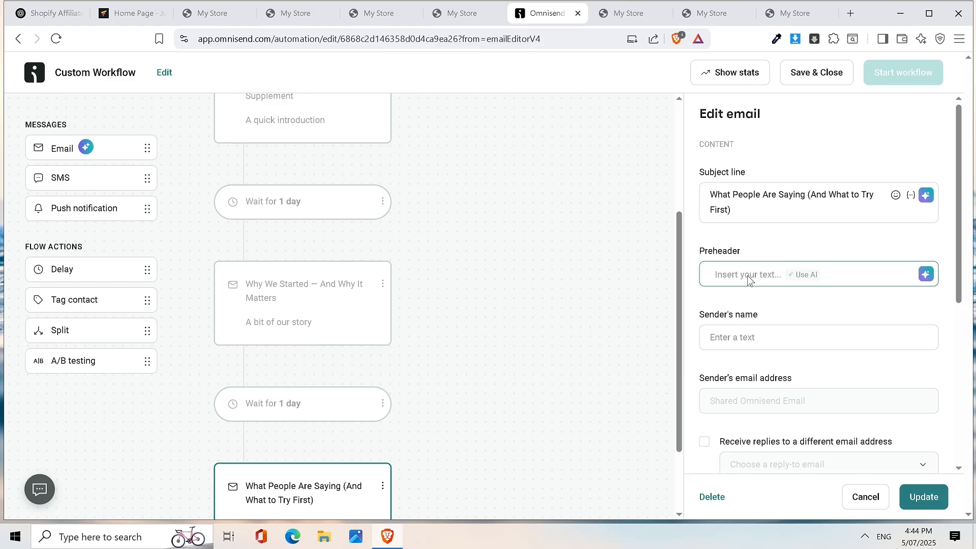
{"action": "type", "text": "P"}
{"action": "key", "text": "BackSpace"}
{"action": "type", "text": "POeop"}
{"action": "type", "text": "'s thoughts on our suppl"}
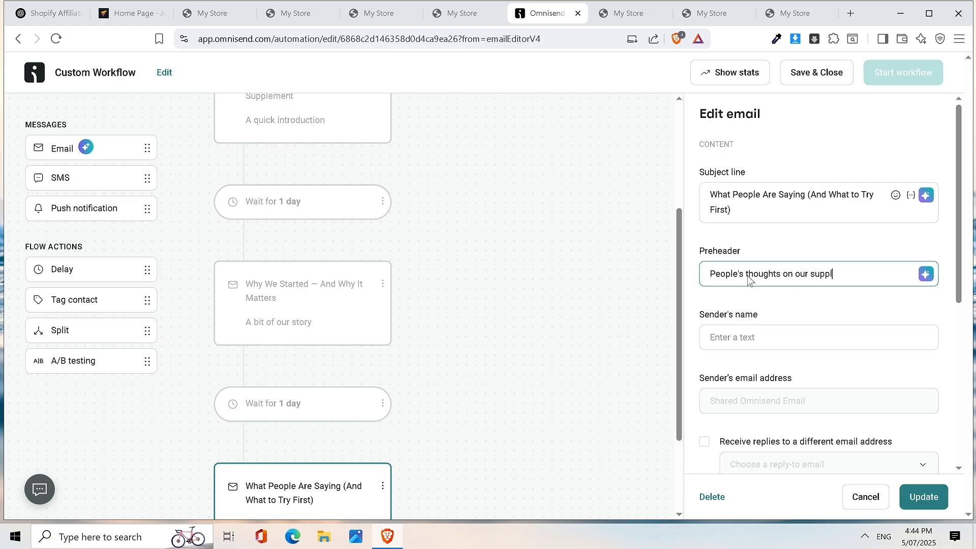
{"action": "type", "text": "ements"}
- Enter sender name 'Optimal Supp', then open the content editor, saving the step changes
{"action": "left_click", "coordinate": [758, 344]}
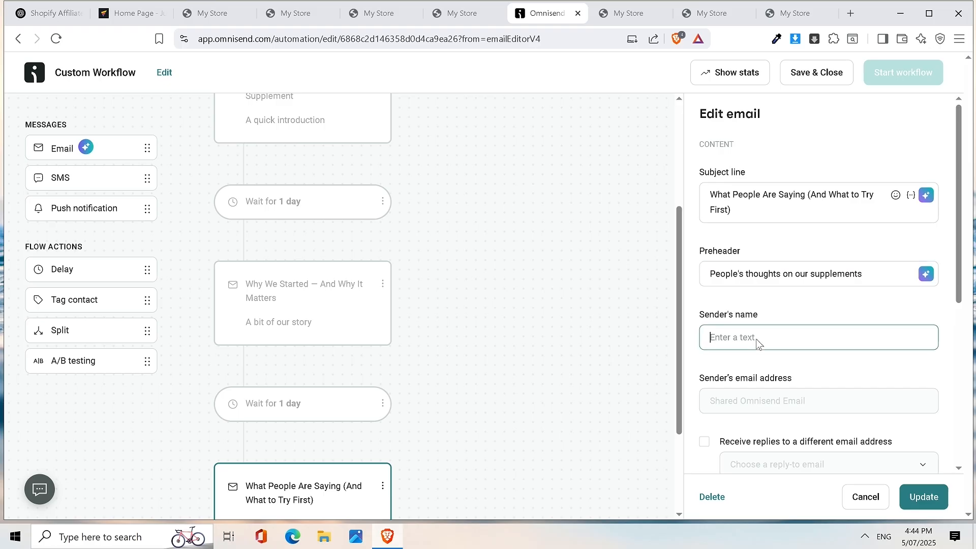
{"action": "type", "text": "OPtima"}
{"action": "key", "text": "BackSpace"}
{"action": "key", "text": "BackSpace"}
{"action": "key", "text": "BackSpace"}
{"action": "key", "text": "BackSpace"}
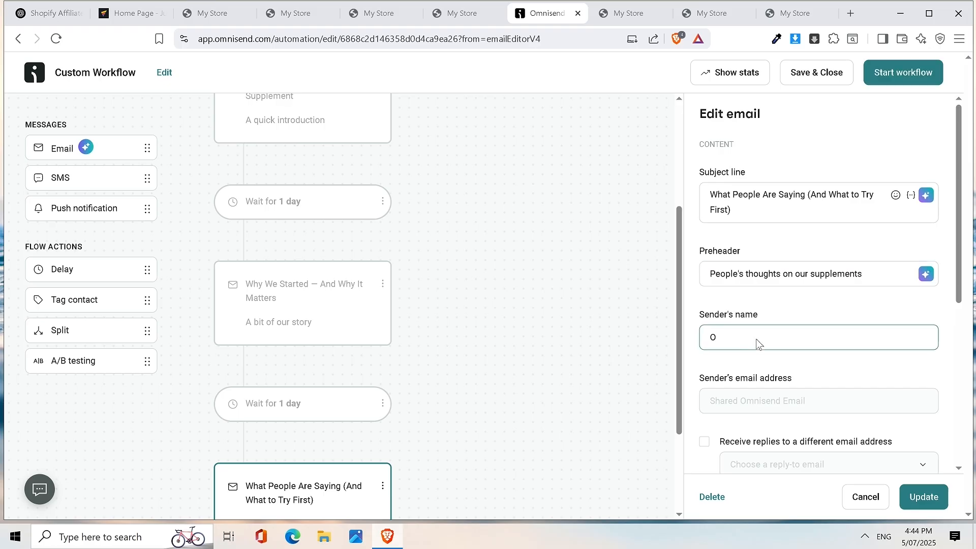
{"action": "type", "text": "ptimal Supplements"}
{"action": "scroll", "coordinate": [757, 344], "scroll_direction": "down", "scroll_amount": 5}
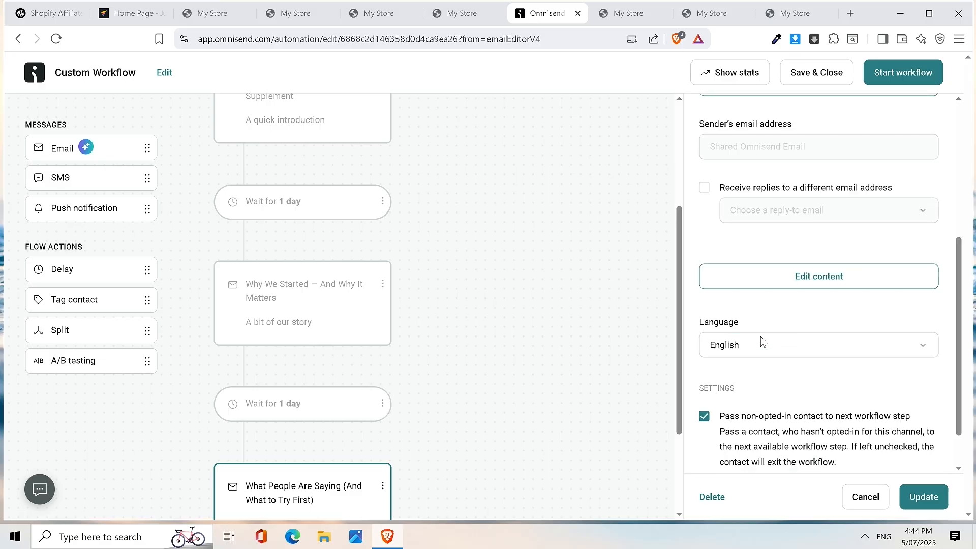
{"action": "left_click", "coordinate": [831, 283]}
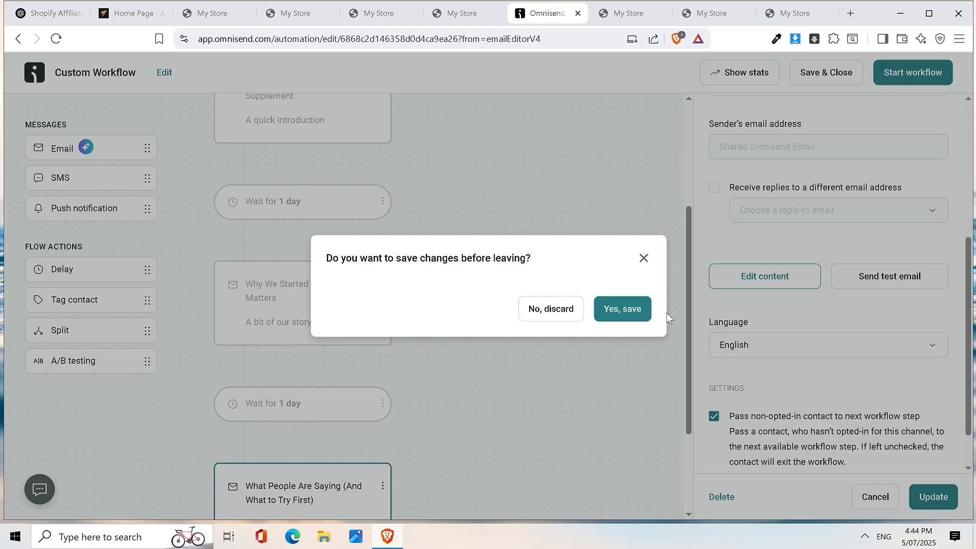
{"action": "left_click", "coordinate": [620, 313]}
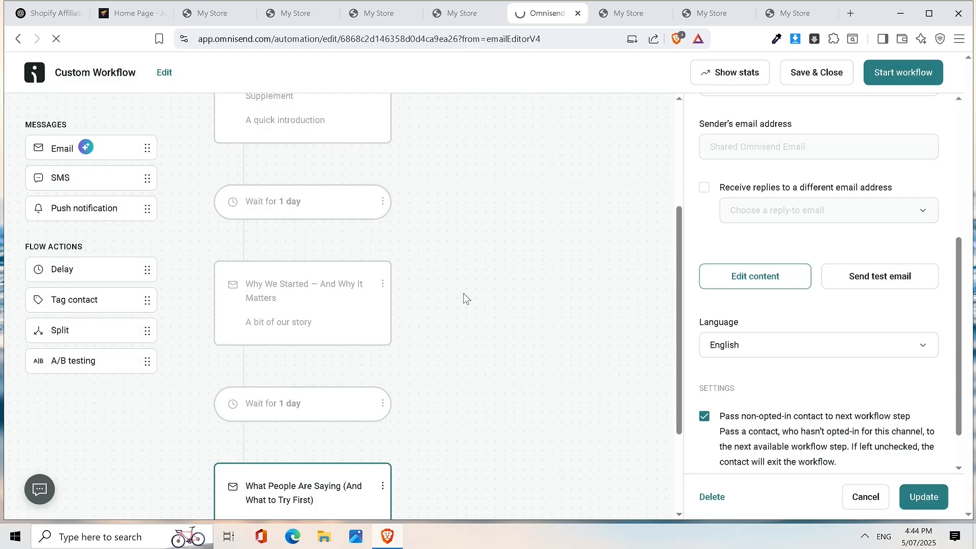
- Copy the Email 3 body from the first-name greeting through the CTA and return to Omnisend
{"action": "left_click", "coordinate": [72, 14]}
{"action": "scroll", "coordinate": [347, 191], "scroll_direction": "up", "scroll_amount": 5}
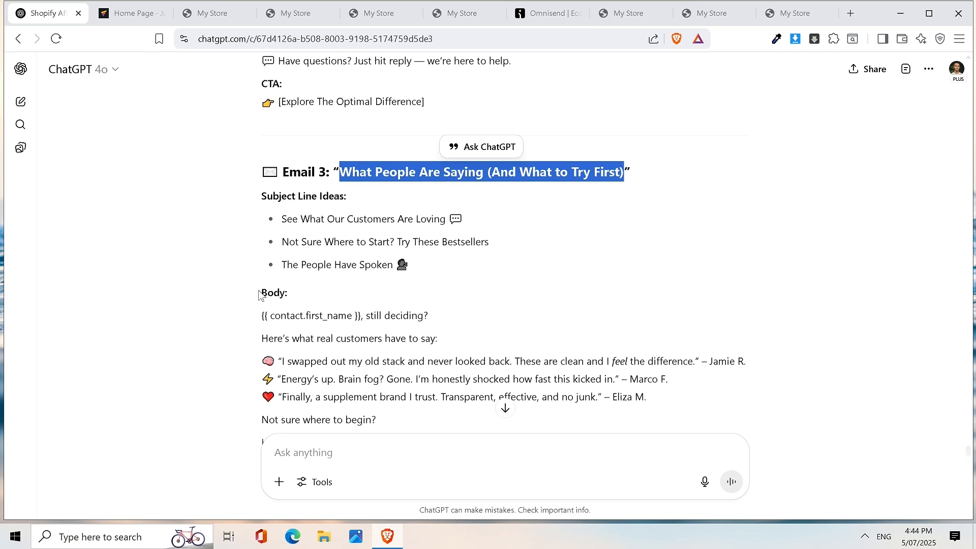
{"action": "left_click_drag", "start_coordinate": [262, 318], "coordinate": [496, 336]}
{"action": "scroll", "coordinate": [496, 337], "scroll_direction": "down", "scroll_amount": 5}
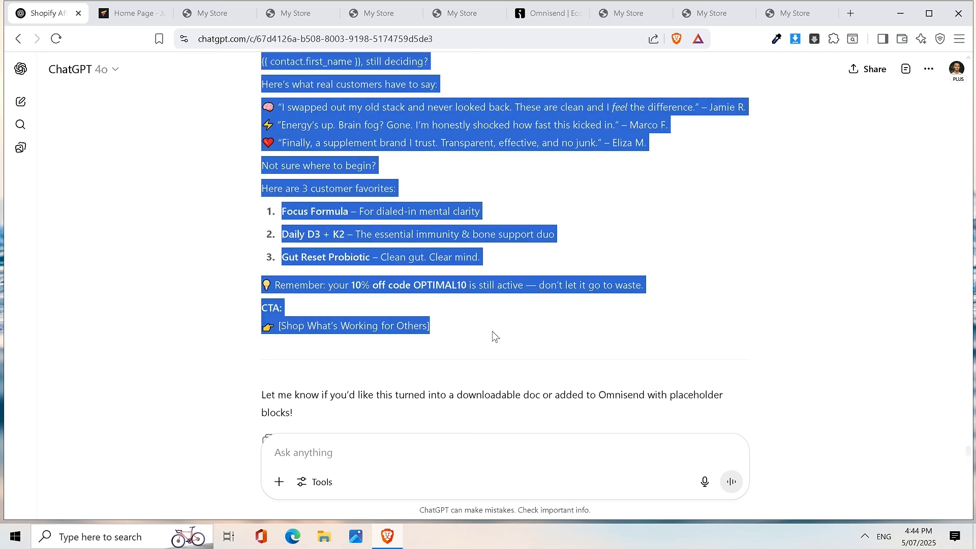
{"action": "right_click", "coordinate": [389, 324]}
{"action": "left_click", "coordinate": [425, 336]}
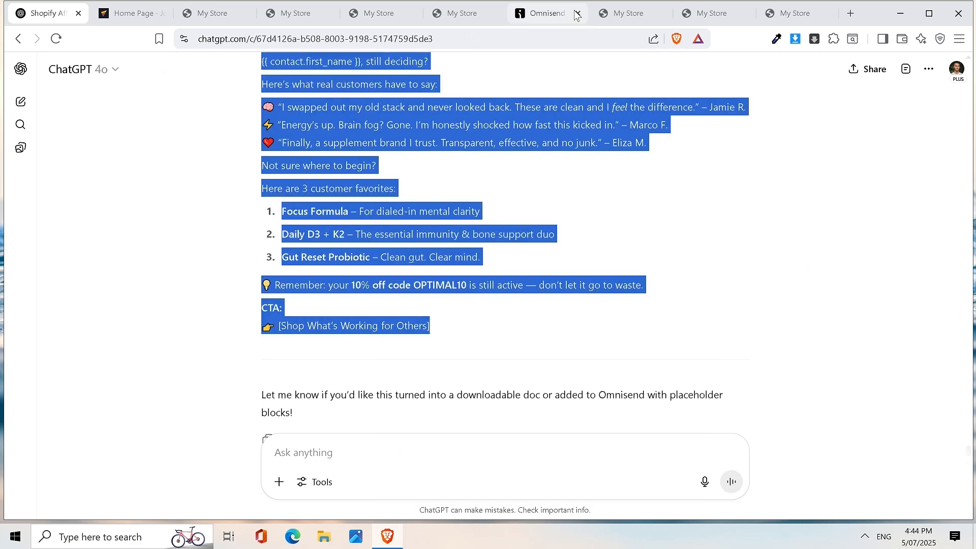
{"action": "left_click", "coordinate": [554, 18]}
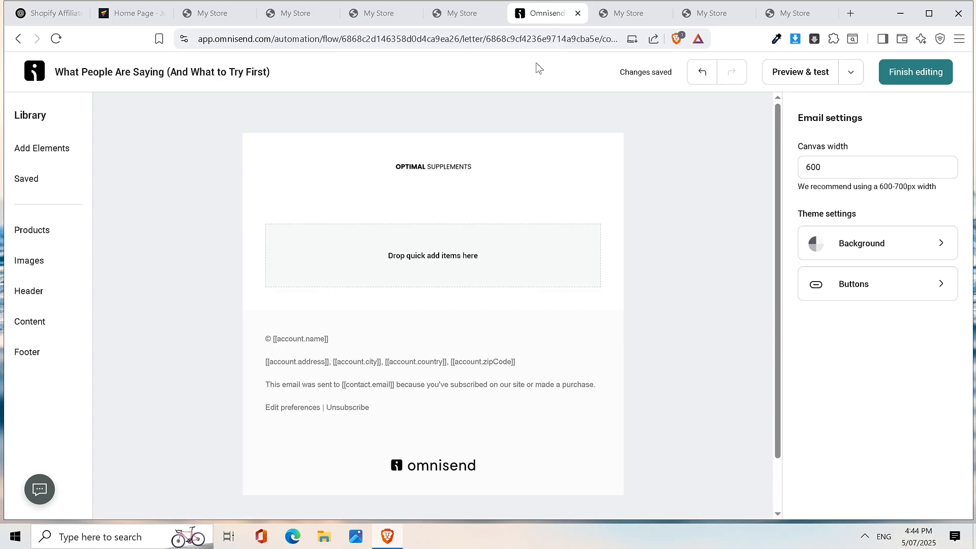
- Insert The Noir Collection block into the third email and delete its heading
{"action": "left_click", "coordinate": [468, 273]}
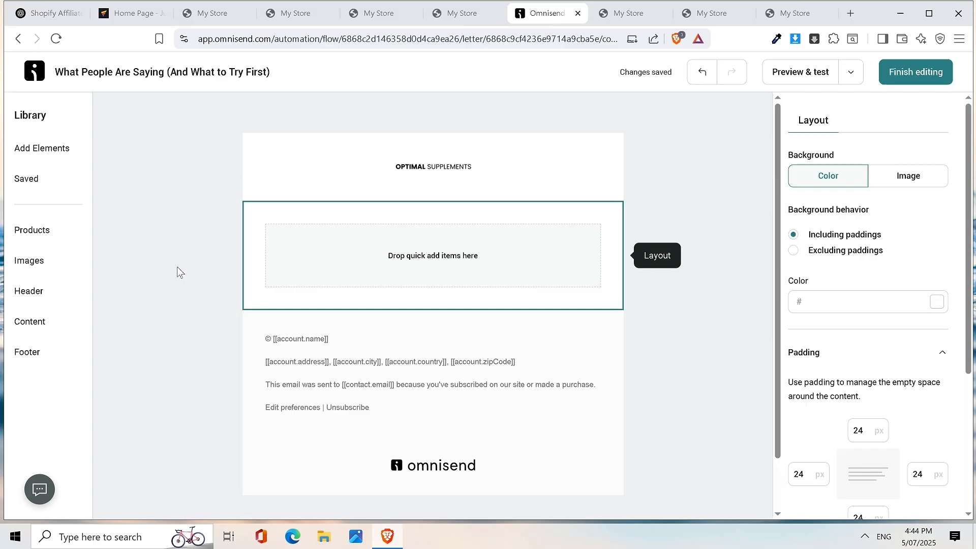
{"action": "left_click", "coordinate": [25, 321]}
{"action": "scroll", "coordinate": [185, 331], "scroll_direction": "down", "scroll_amount": 6}
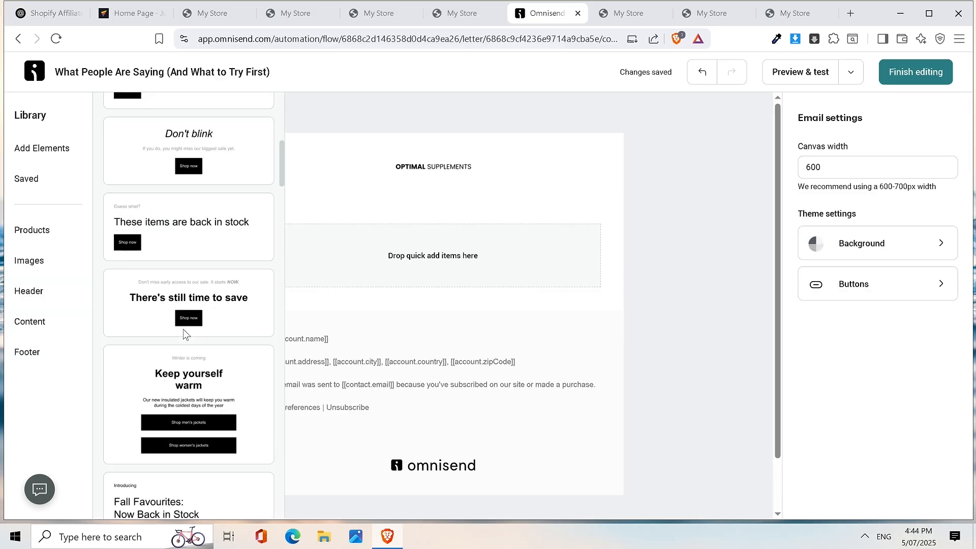
{"action": "scroll", "coordinate": [185, 330], "scroll_direction": "down", "scroll_amount": 5}
{"action": "scroll", "coordinate": [188, 327], "scroll_direction": "up", "scroll_amount": 1}
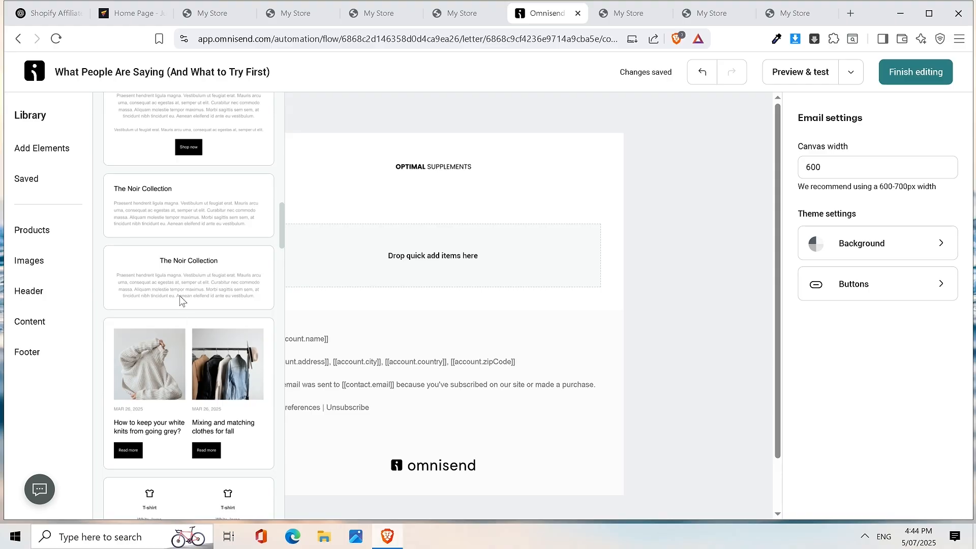
{"action": "left_click_drag", "start_coordinate": [159, 213], "coordinate": [456, 355]}
{"action": "left_click_drag", "start_coordinate": [446, 290], "coordinate": [431, 168]}
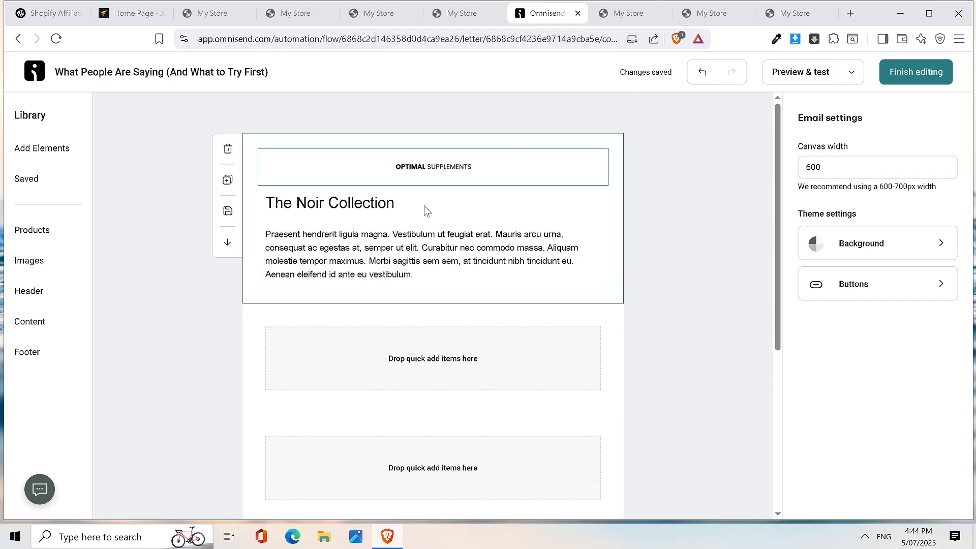
{"action": "left_click", "coordinate": [414, 216]}
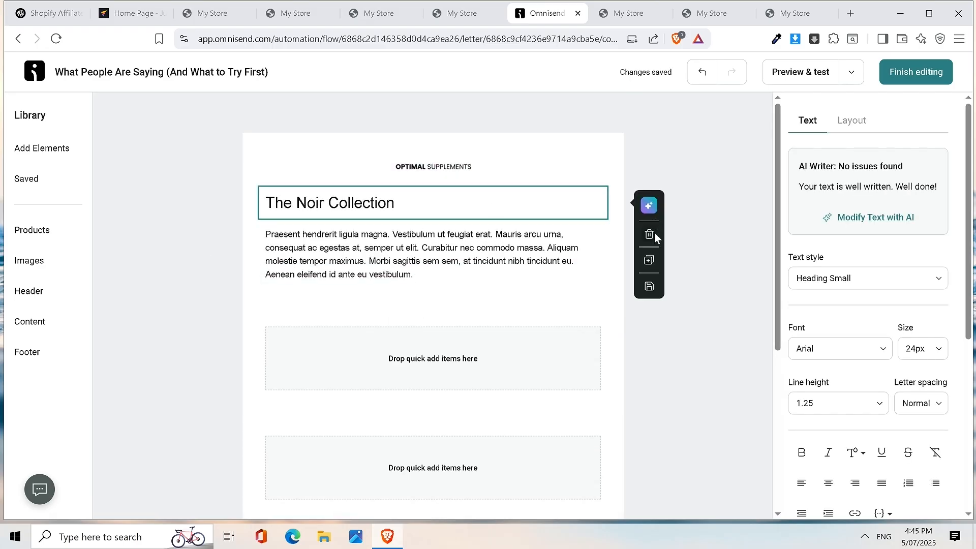
{"action": "left_click", "coordinate": [655, 233]}
- Paste the testimonials copy over the placeholder paragraph and start it with 'Hi'
{"action": "left_click", "coordinate": [493, 229]}
{"action": "double_click", "coordinate": [468, 214]}
{"action": "key", "text": "ctrl+a"}
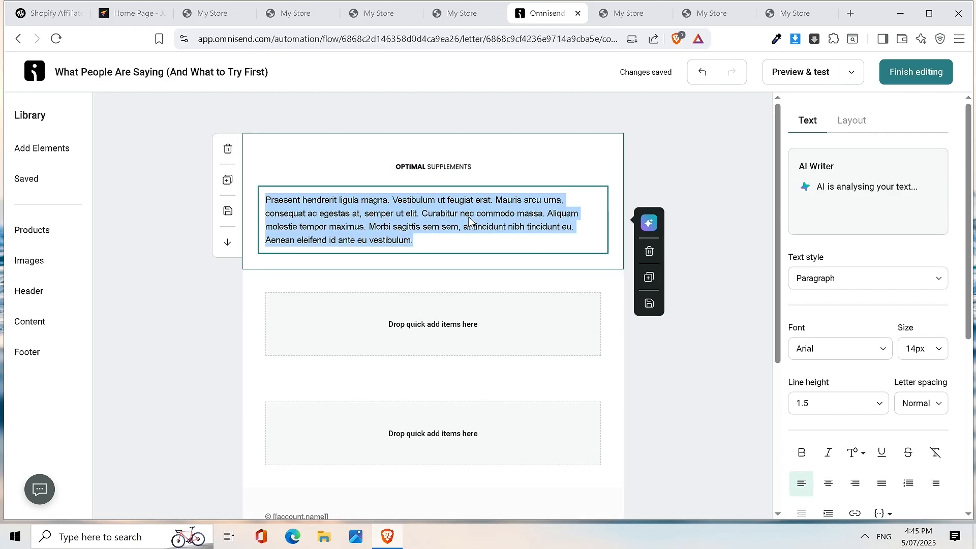
{"action": "key", "text": "ctrl+v"}
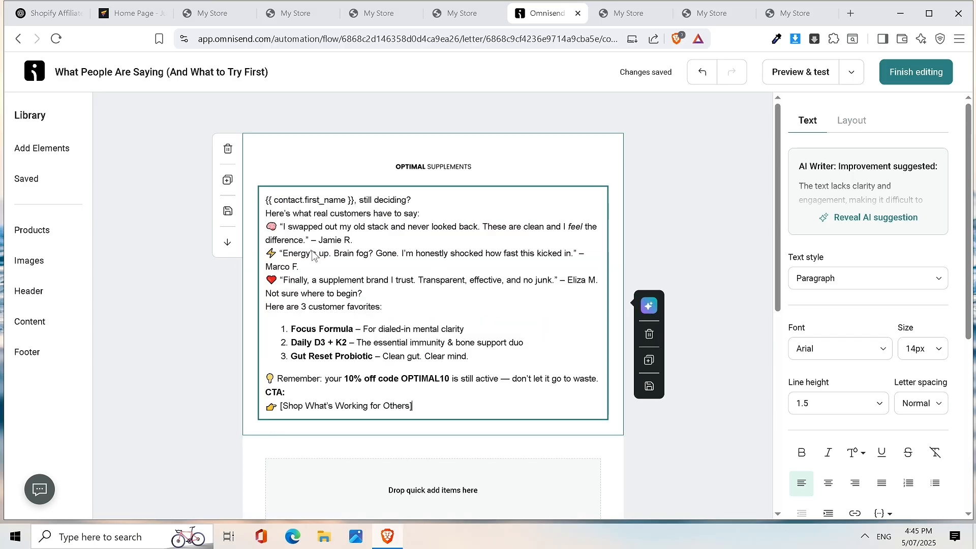
{"action": "left_click", "coordinate": [269, 202]}
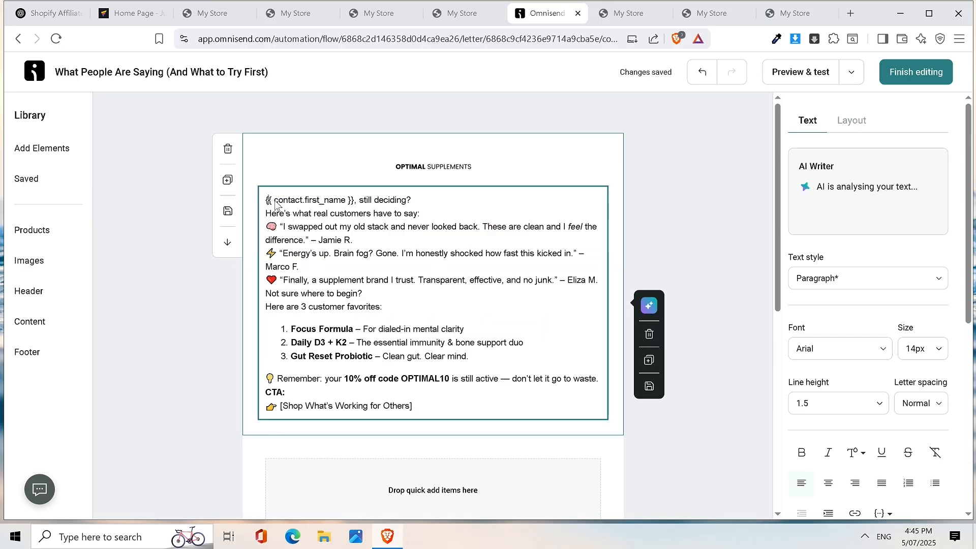
{"action": "type", "text": "Hey"}
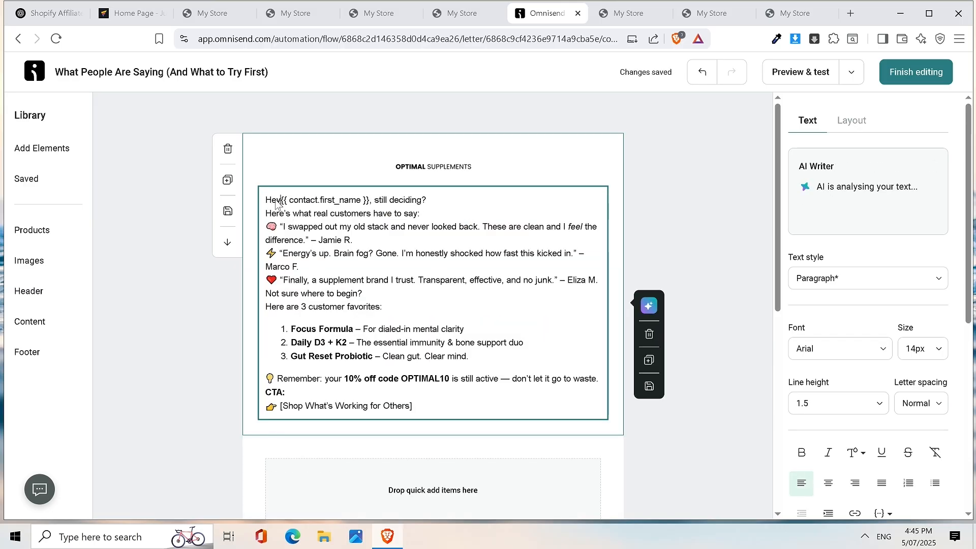
{"action": "key", "text": "BackSpace"}
{"action": "key", "text": "BackSpace"}
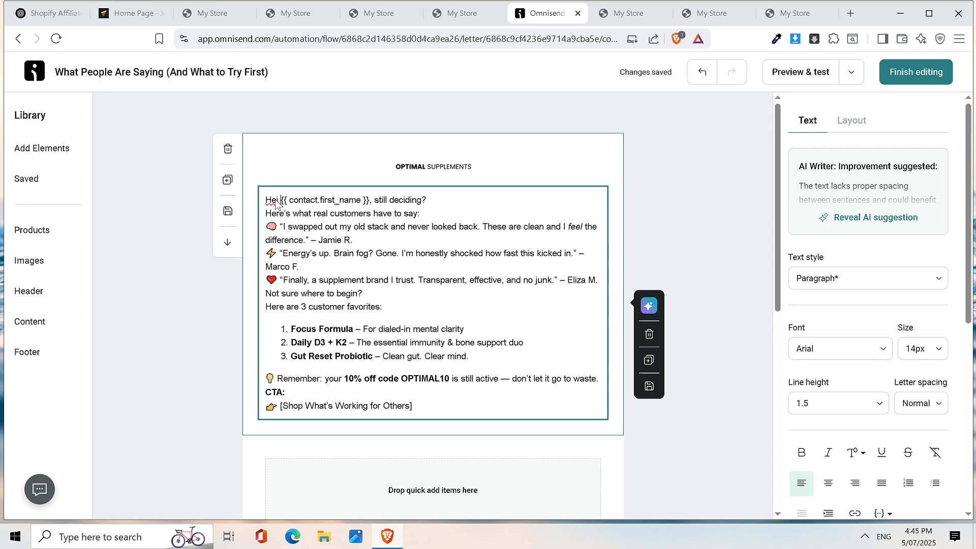
{"action": "type", "text": "i"}
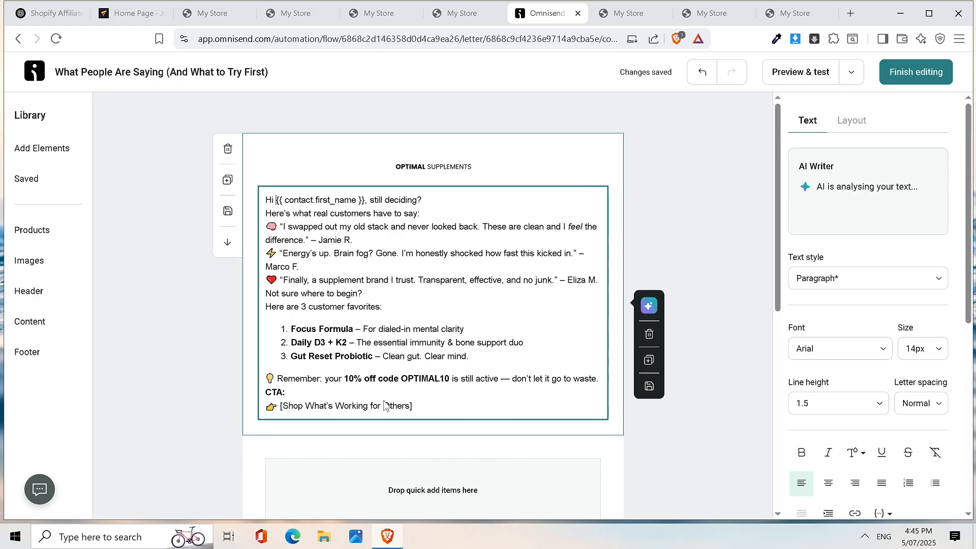
- Delete the square brackets around the CTA line
{"action": "left_click", "coordinate": [425, 409]}
{"action": "key", "text": "BackSpace"}
{"action": "left_click", "coordinate": [282, 408]}
{"action": "key", "text": "BackSpace"}
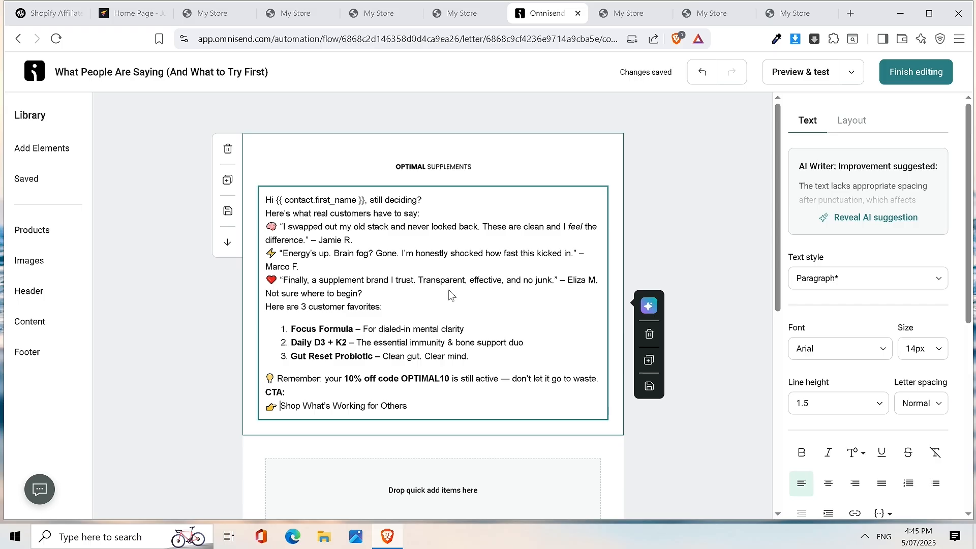
- Set all the email text to 16px and finish editing
{"action": "triple_click", "coordinate": [444, 285]}
{"action": "key", "text": "ctrl+a"}
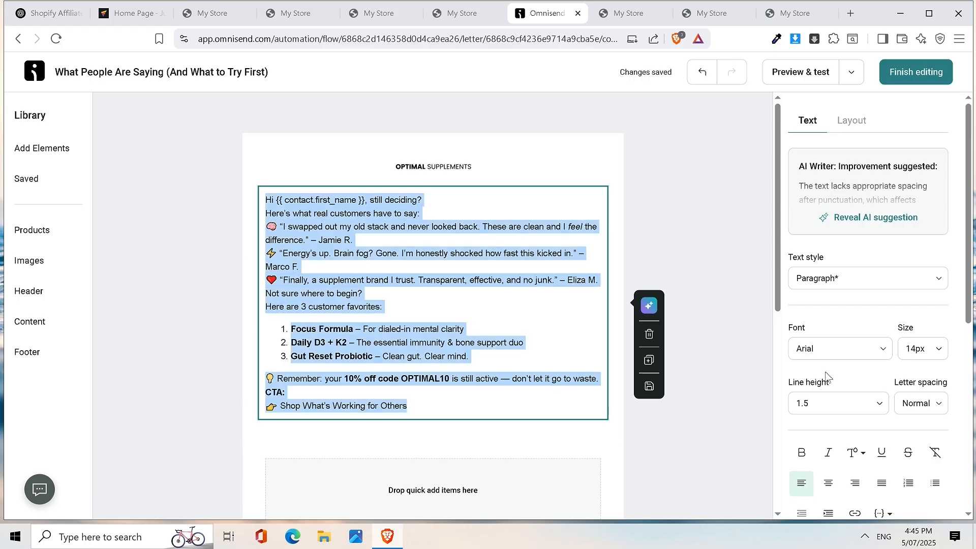
{"action": "left_click", "coordinate": [923, 348]}
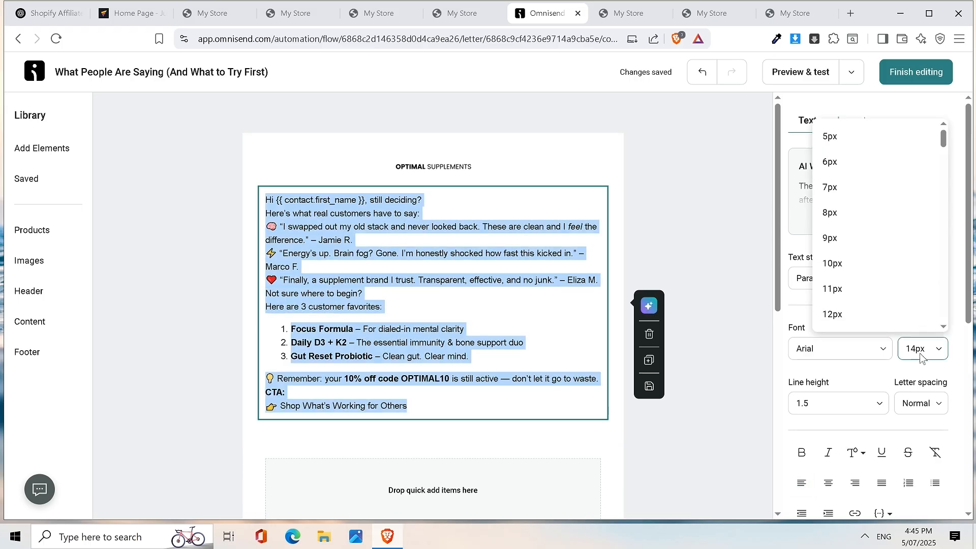
{"action": "scroll", "coordinate": [887, 287], "scroll_direction": "down", "scroll_amount": 3}
{"action": "left_click", "coordinate": [859, 289]}
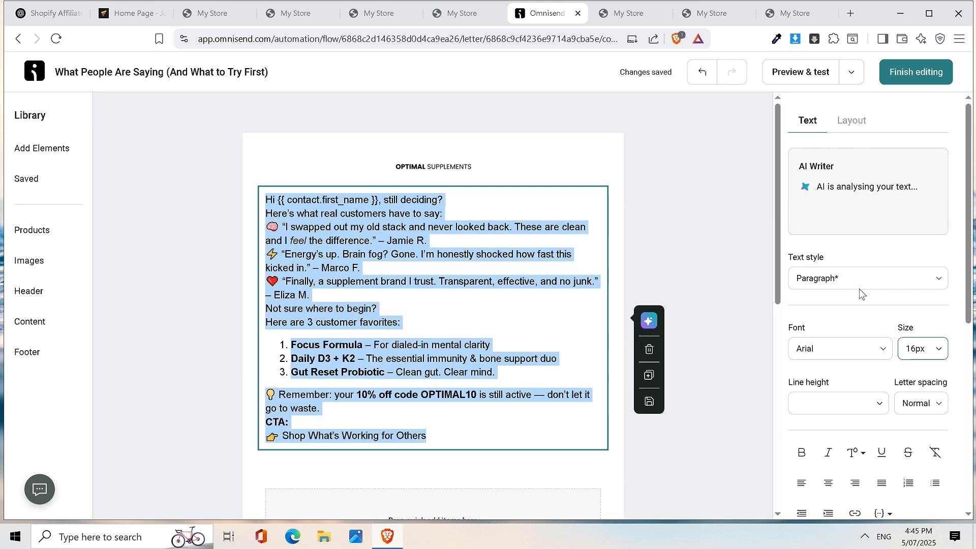
{"action": "left_click", "coordinate": [538, 294]}
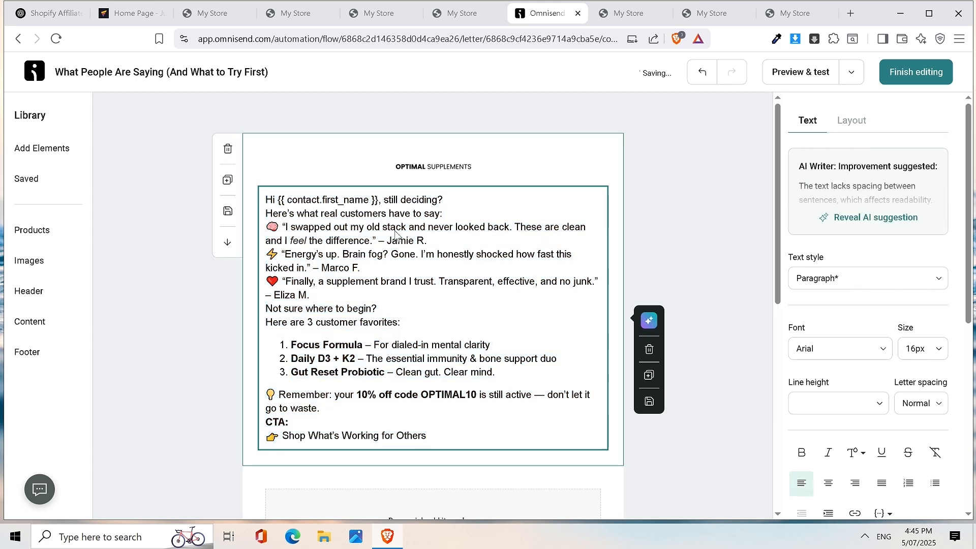
{"action": "left_click", "coordinate": [890, 77]}
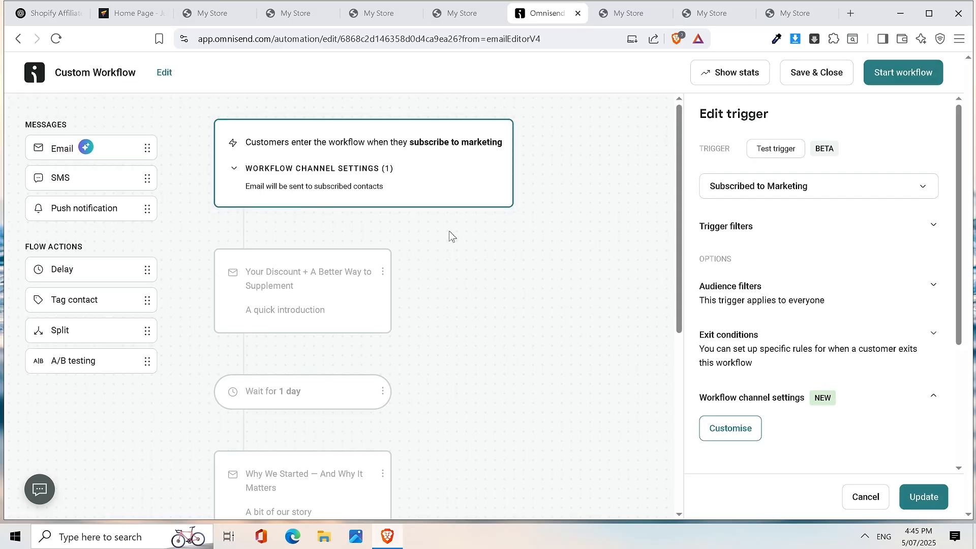
- Review the three-email workflow and apply the subscribe-to-marketing trigger settings with Update
{"action": "scroll", "coordinate": [448, 231], "scroll_direction": "down", "scroll_amount": 5}
{"action": "scroll", "coordinate": [449, 230], "scroll_direction": "down", "scroll_amount": 2}
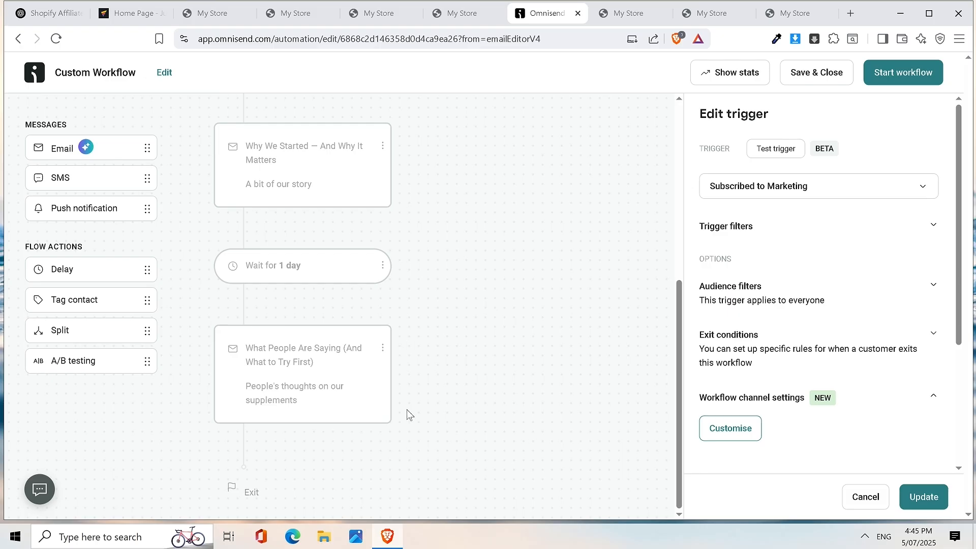
{"action": "scroll", "coordinate": [409, 392], "scroll_direction": "up", "scroll_amount": 6}
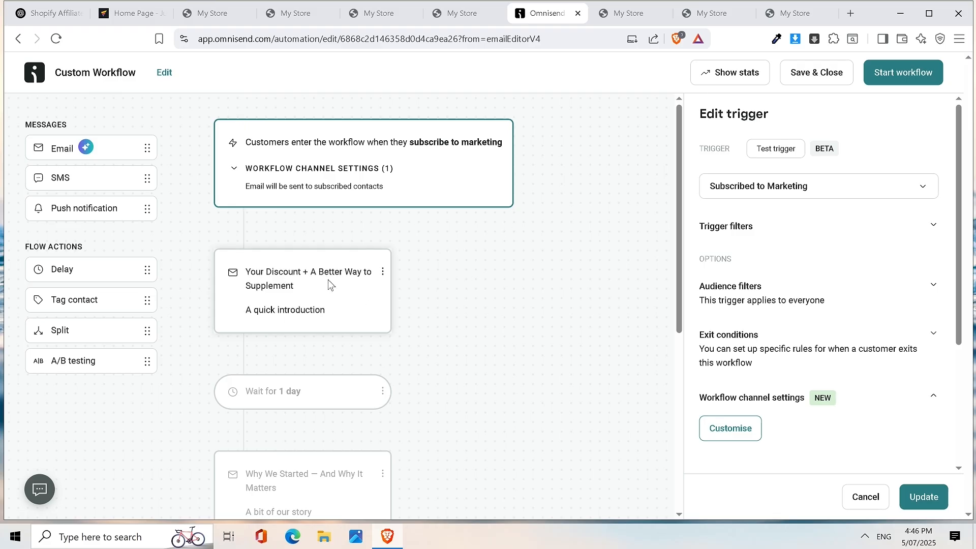
{"action": "scroll", "coordinate": [328, 280], "scroll_direction": "down", "scroll_amount": 3}
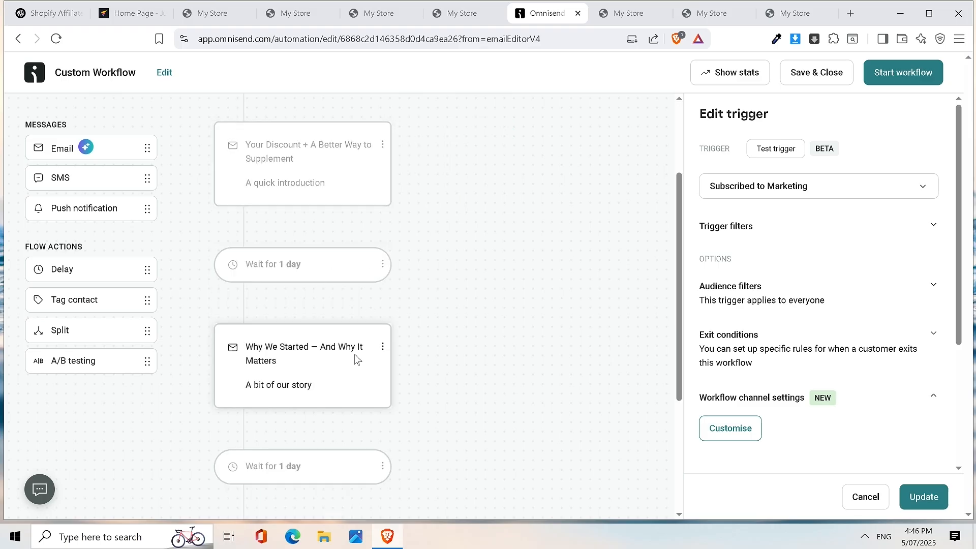
{"action": "scroll", "coordinate": [355, 356], "scroll_direction": "down", "scroll_amount": 4}
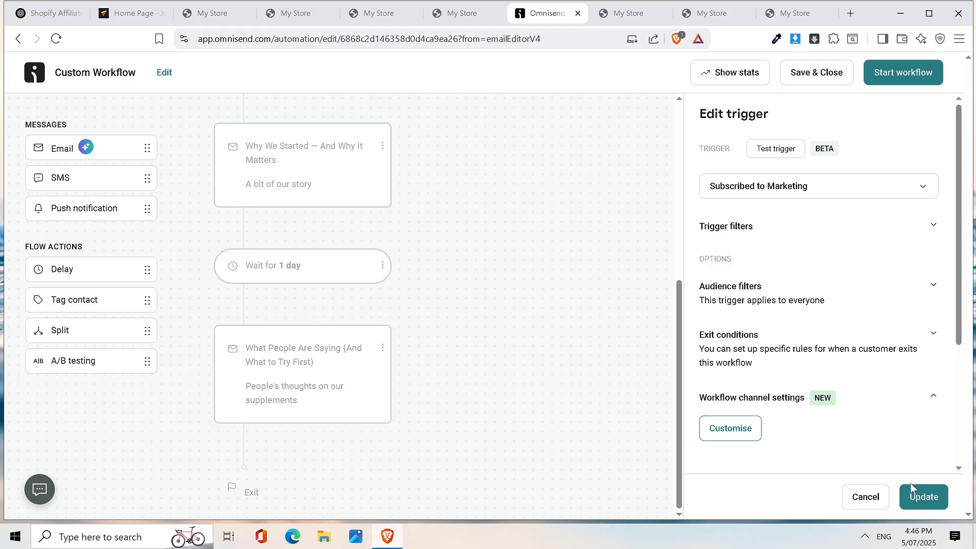
{"action": "scroll", "coordinate": [438, 252], "scroll_direction": "up", "scroll_amount": 5}
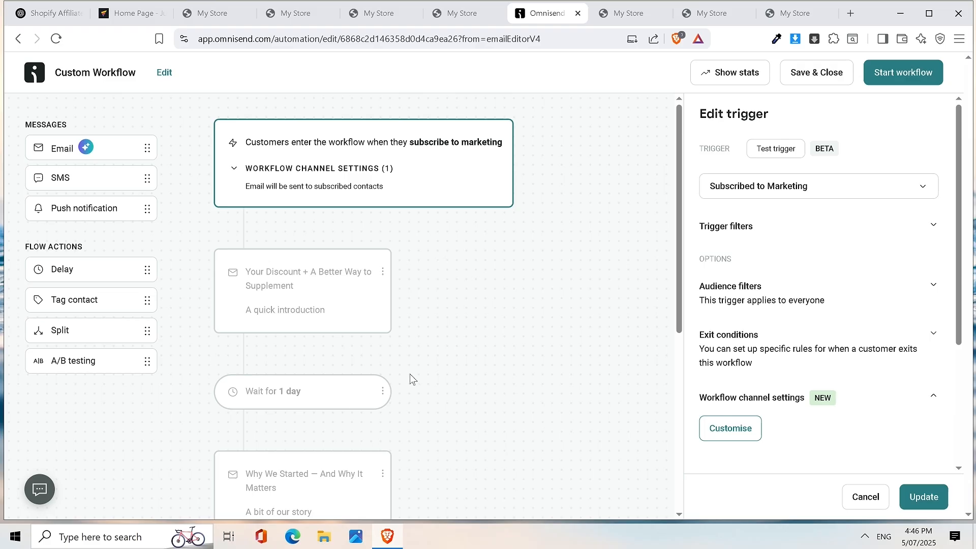
{"action": "left_click", "coordinate": [926, 498]}
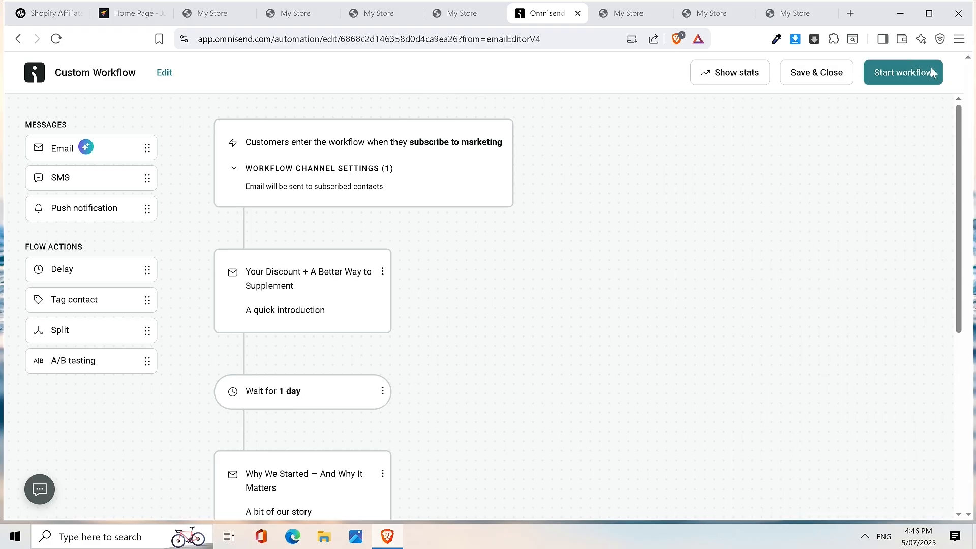
- Start the Custom Workflow so it shows as Enabled, then reopen it in the editor
{"action": "left_click", "coordinate": [910, 74]}
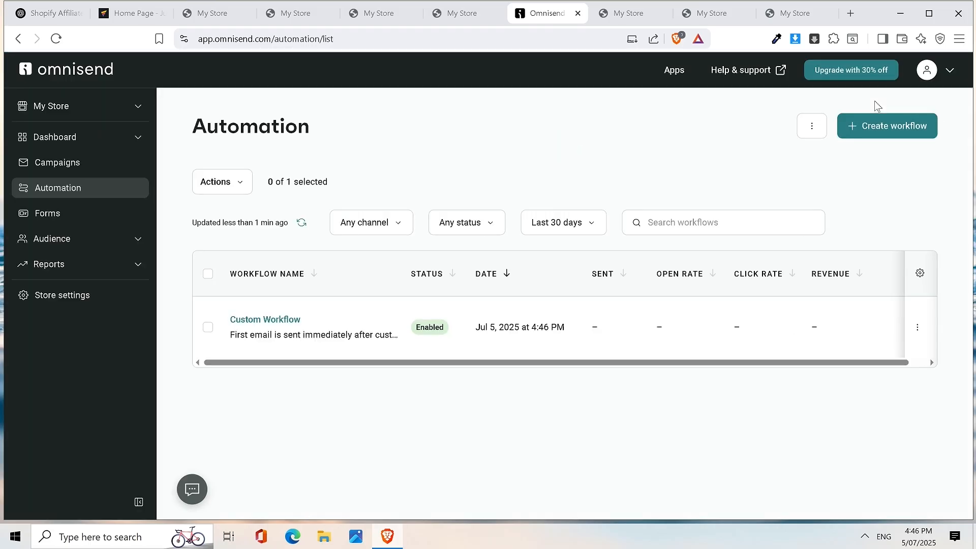
{"action": "left_click", "coordinate": [267, 324]}
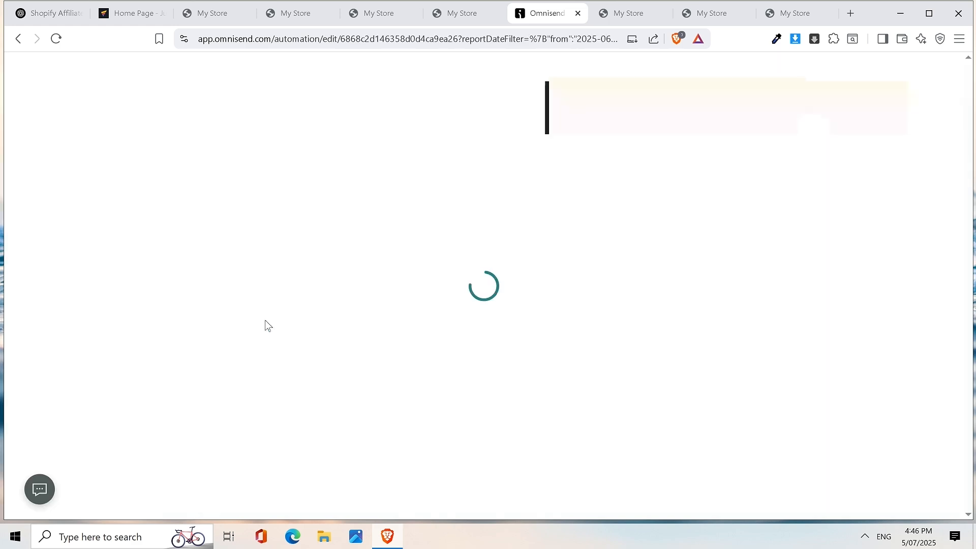
- Change the Custom Workflow's title to 'New Subscriber Sequence' and apply the trigger settings
{"action": "left_click", "coordinate": [164, 73]}
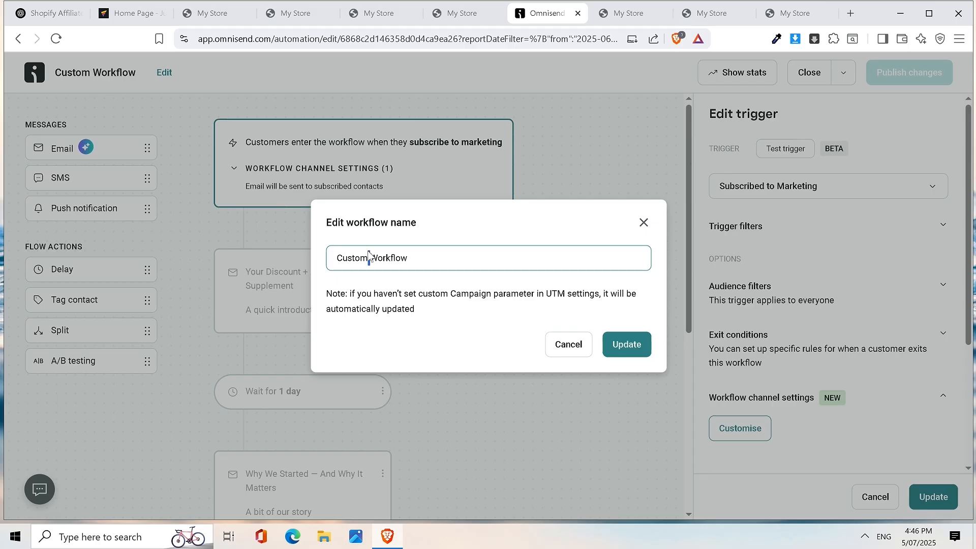
{"action": "triple_click", "coordinate": [368, 256]}
{"action": "type", "text": "New Subscriber Sequence"}
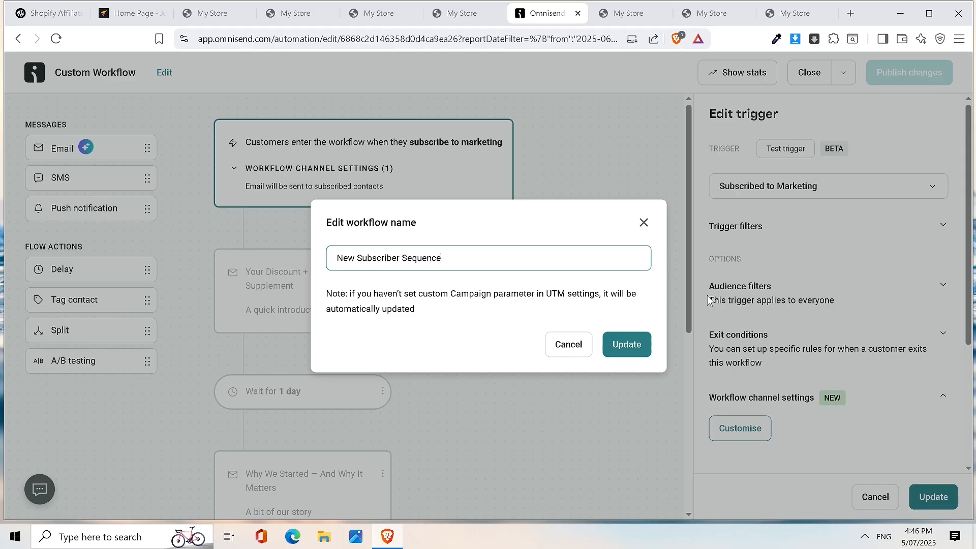
{"action": "left_click", "coordinate": [642, 356]}
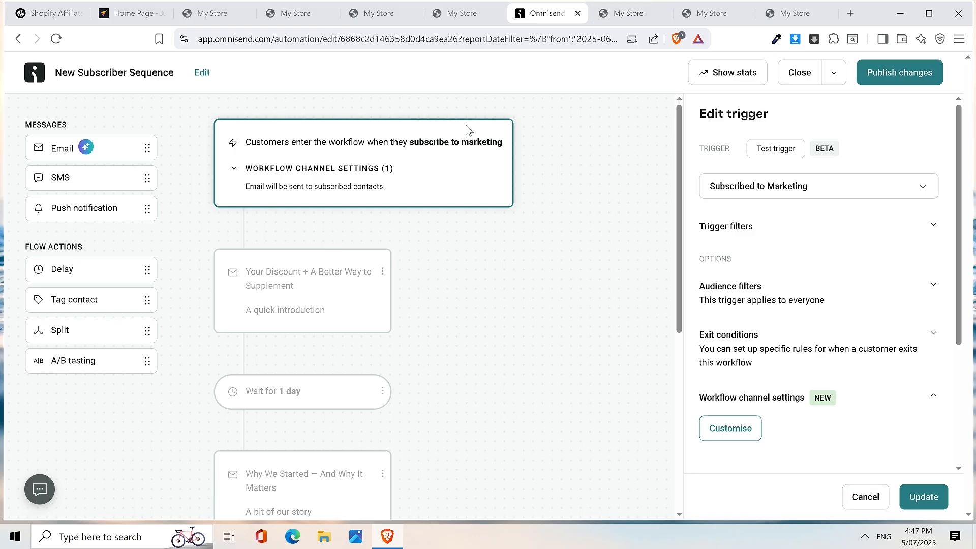
{"action": "left_click", "coordinate": [927, 493]}
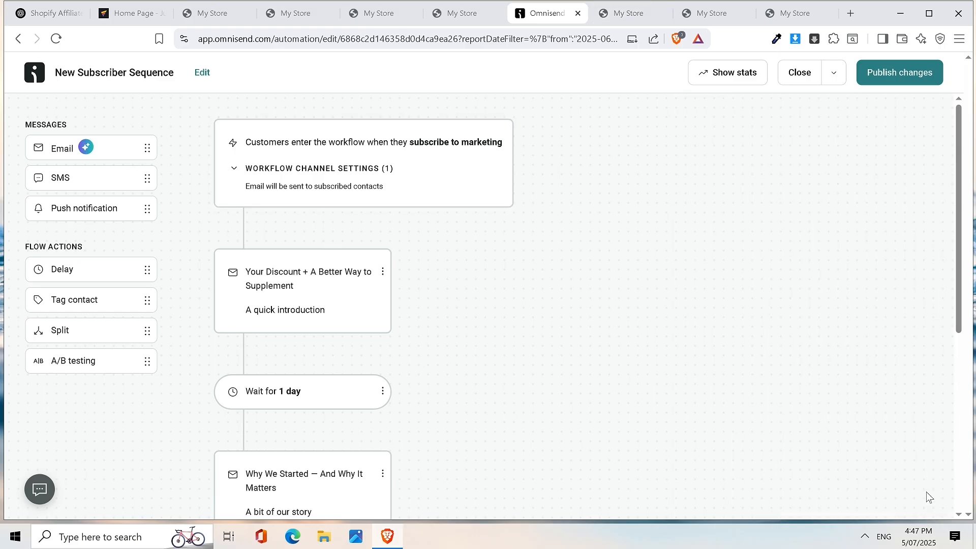
- Begin publishing changes, switching current contacts from Exit to 'Let them finish the workflow'
{"action": "left_click", "coordinate": [904, 74]}
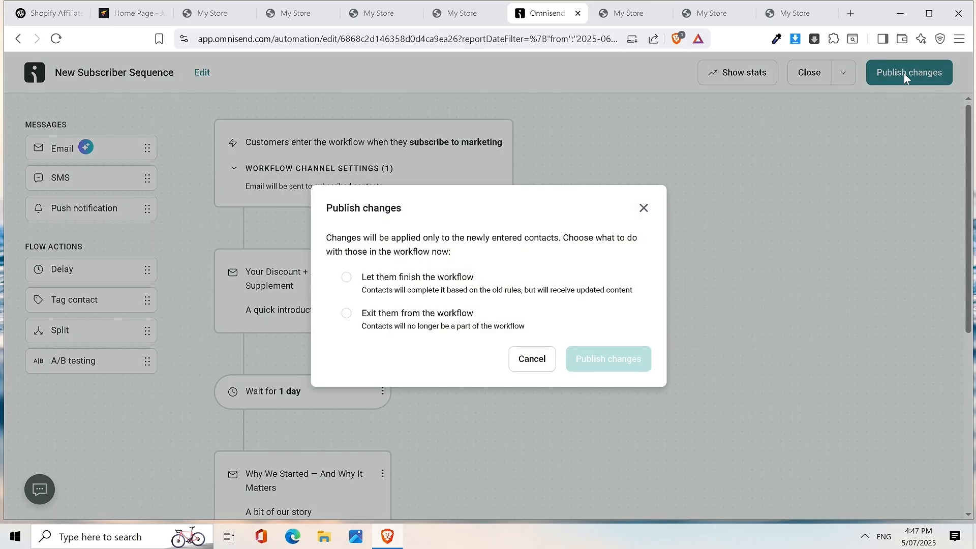
{"action": "left_click", "coordinate": [348, 318]}
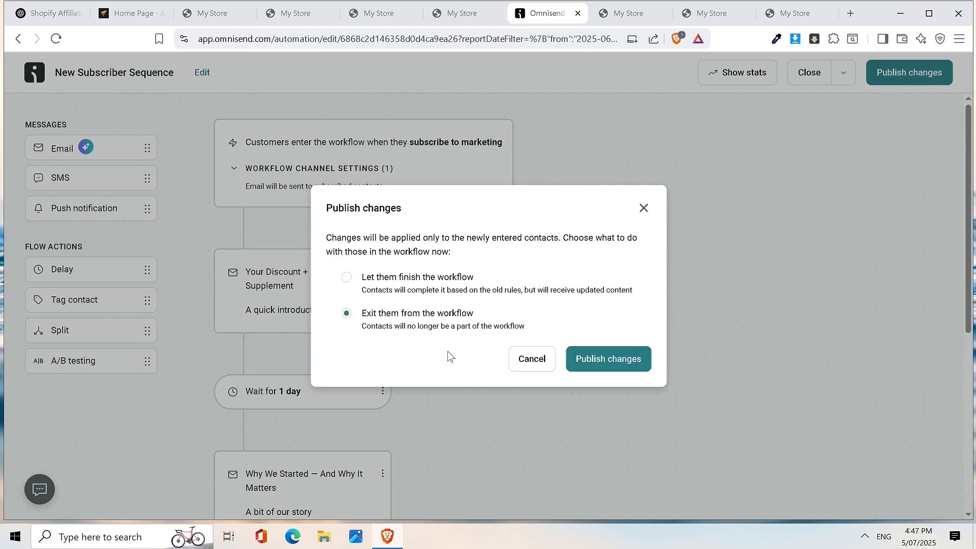
{"action": "left_click", "coordinate": [606, 362]}
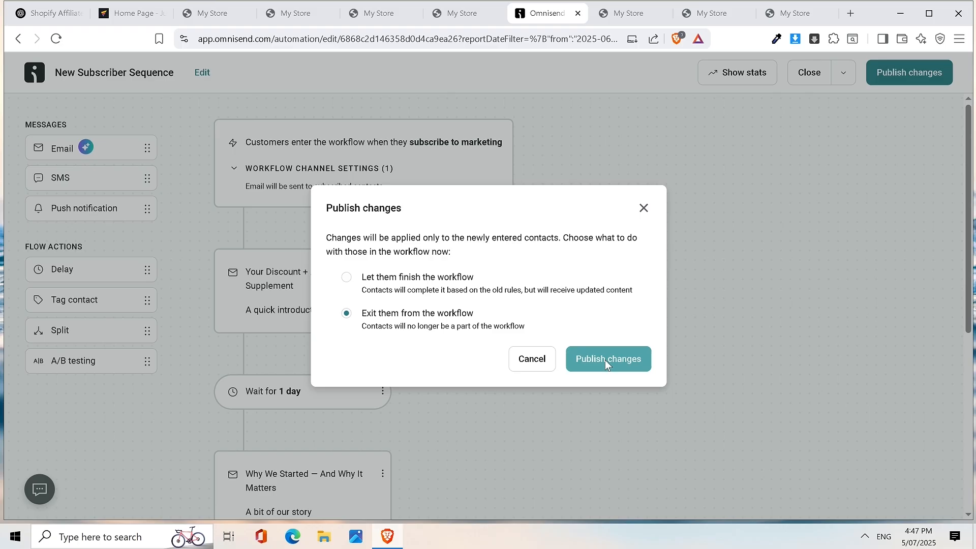
{"action": "left_click", "coordinate": [448, 280]}
- Publish the New Subscriber Sequence changes with current contacts finishing the workflow
{"action": "left_click", "coordinate": [623, 362]}
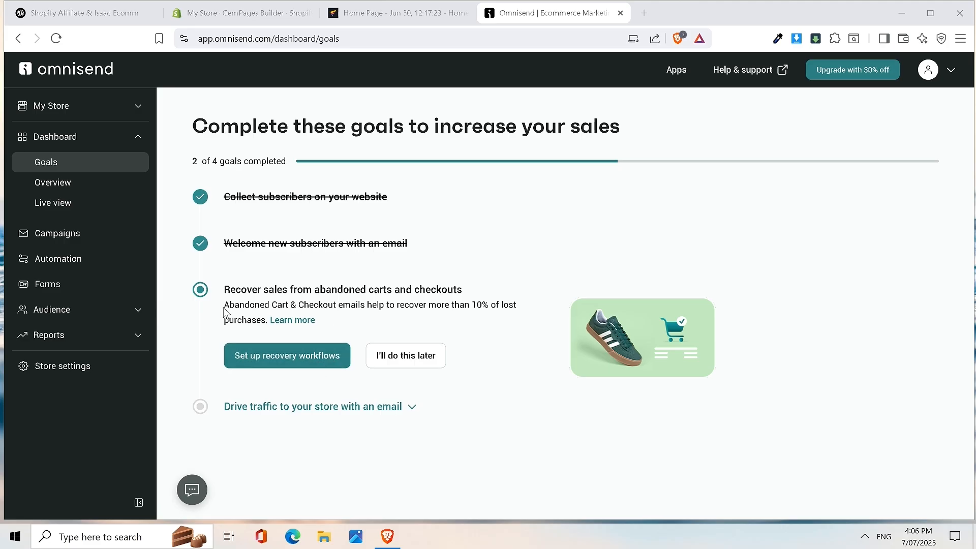
- Enable the Abandoned Cart and Checkout workflows with 10% off in the third email, keeping the Free plan
{"action": "left_click", "coordinate": [293, 364]}
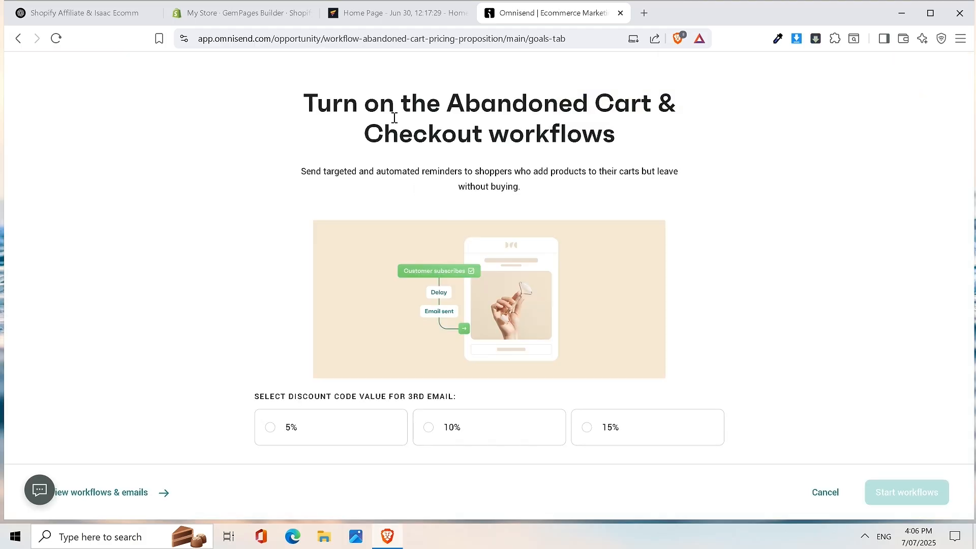
{"action": "left_click_drag", "start_coordinate": [309, 103], "coordinate": [696, 116]}
{"action": "left_click", "coordinate": [613, 134]}
{"action": "left_click", "coordinate": [453, 438]}
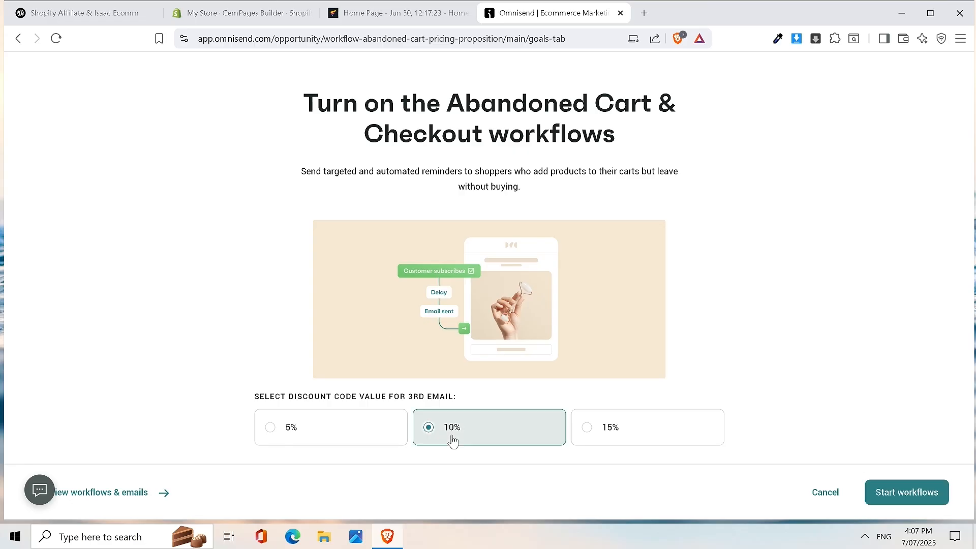
{"action": "left_click", "coordinate": [908, 495]}
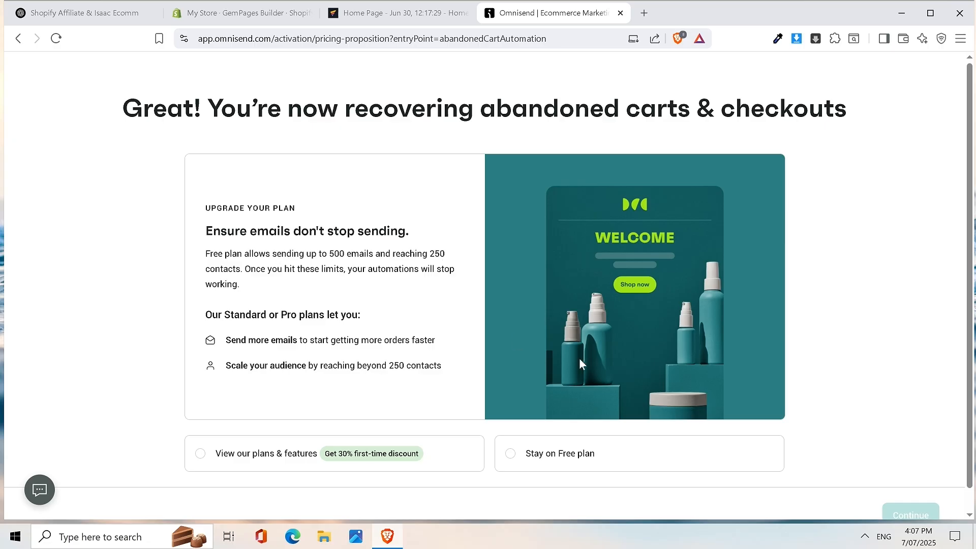
{"action": "left_click", "coordinate": [548, 460]}
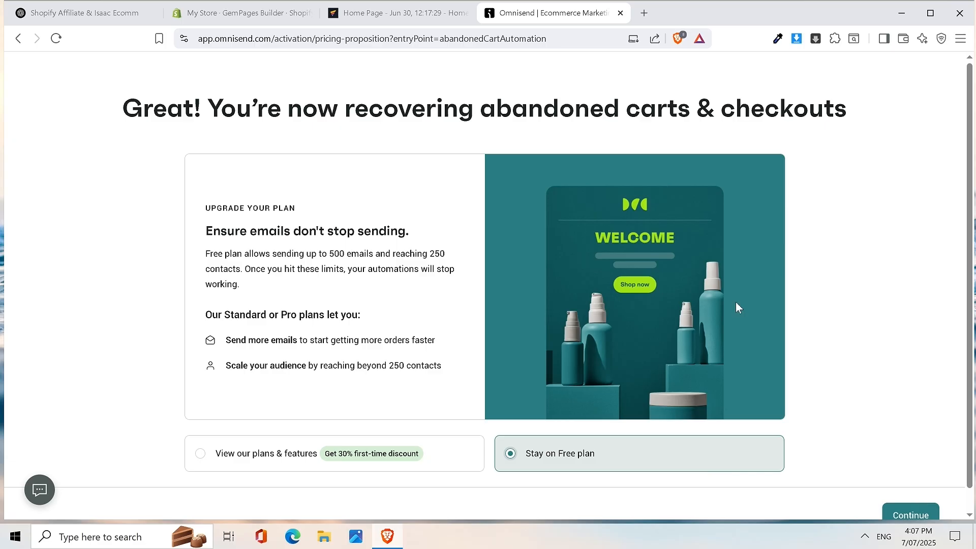
{"action": "left_click_drag", "start_coordinate": [115, 113], "coordinate": [892, 131]}
{"action": "left_click", "coordinate": [884, 128]}
{"action": "left_click", "coordinate": [895, 515]}
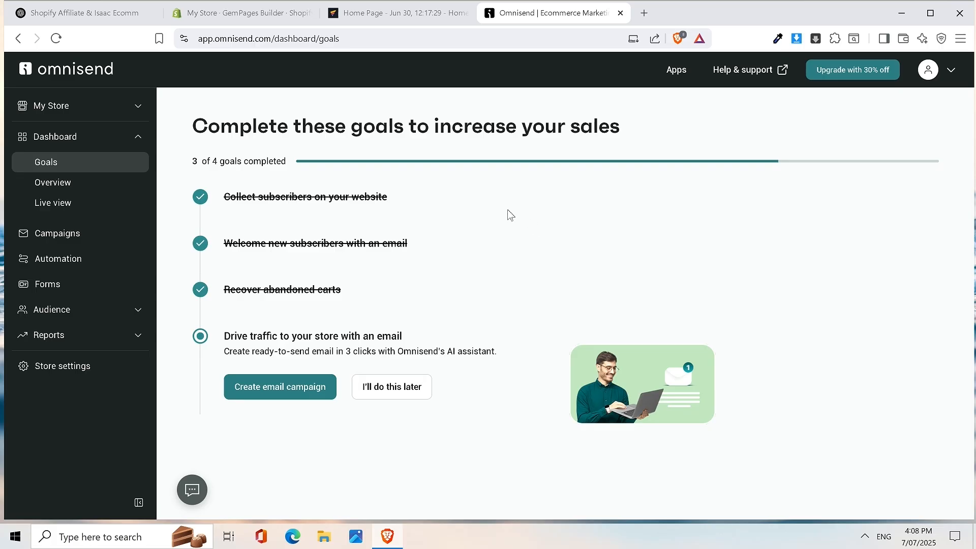
- Review the Automation list showing Abandoned Checkout, Abandoned Cart and New Subscriber Sequence enabled
{"action": "left_click", "coordinate": [72, 258]}
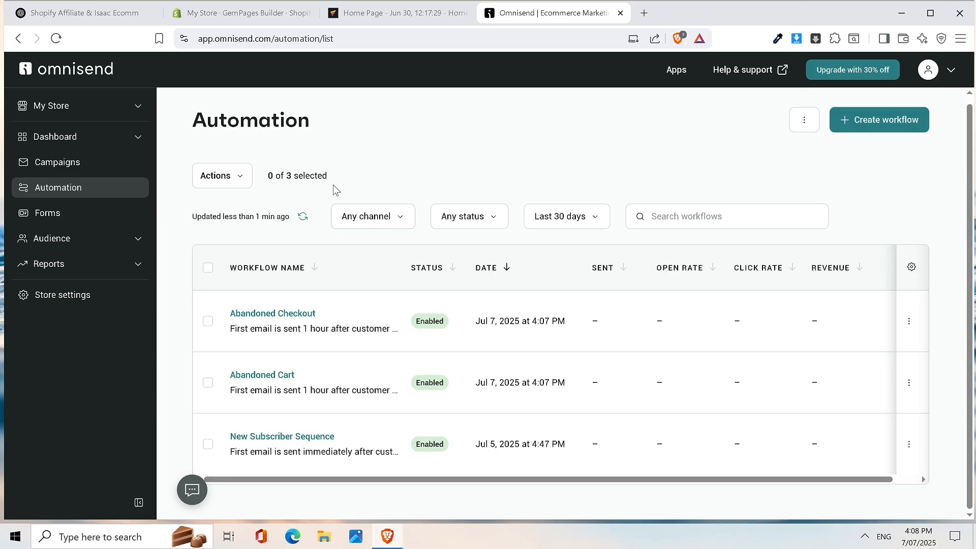
{"action": "scroll", "coordinate": [338, 193], "scroll_direction": "up", "scroll_amount": 1}
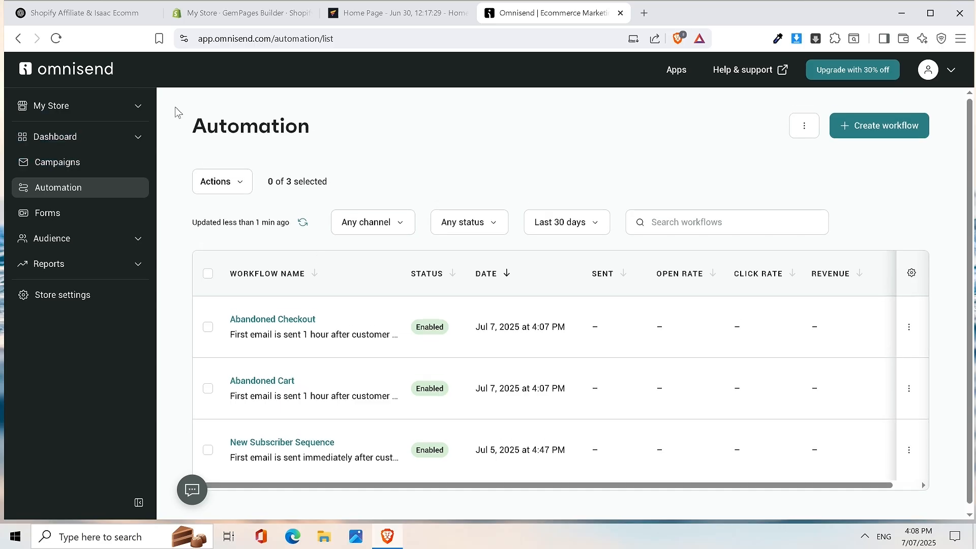
{"action": "left_click", "coordinate": [72, 144]}
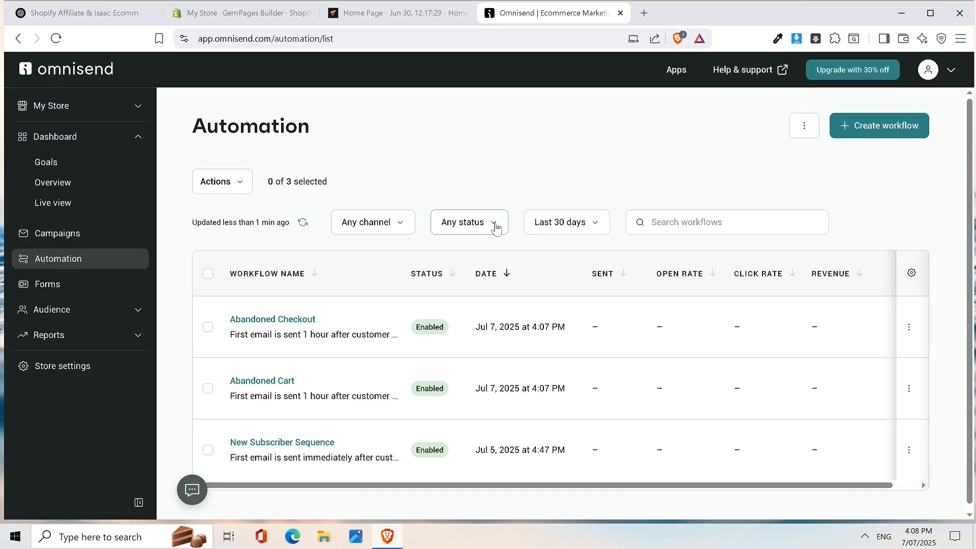
{"action": "left_click", "coordinate": [66, 138]}
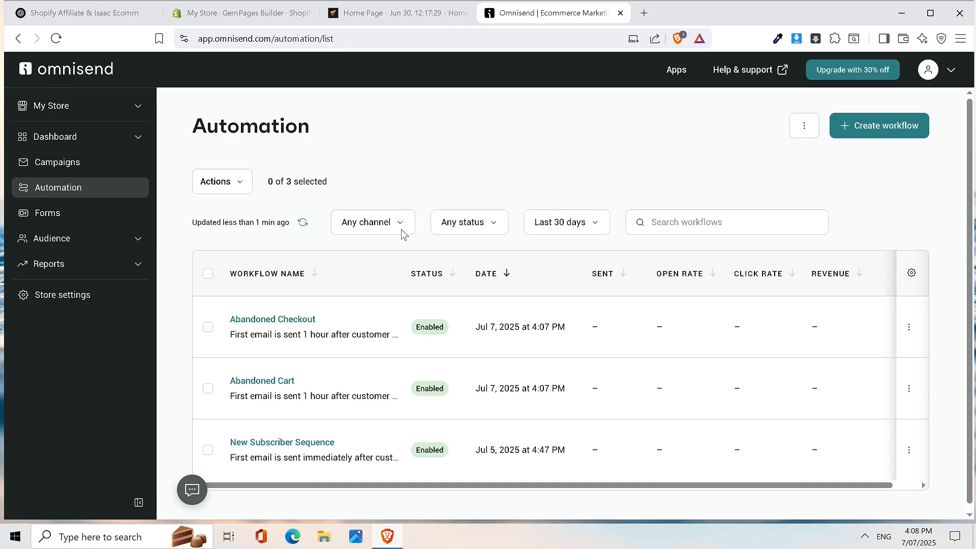
{"action": "left_click", "coordinate": [97, 225]}
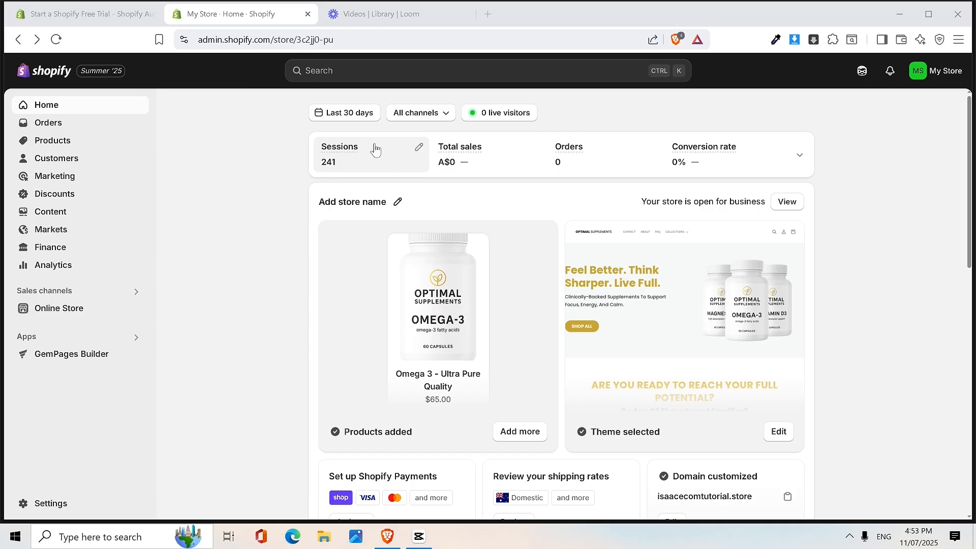
- Begin a new Amount off products discount from Shopify's Discounts page
{"action": "mouse_move", "coordinate": [339, 155]}
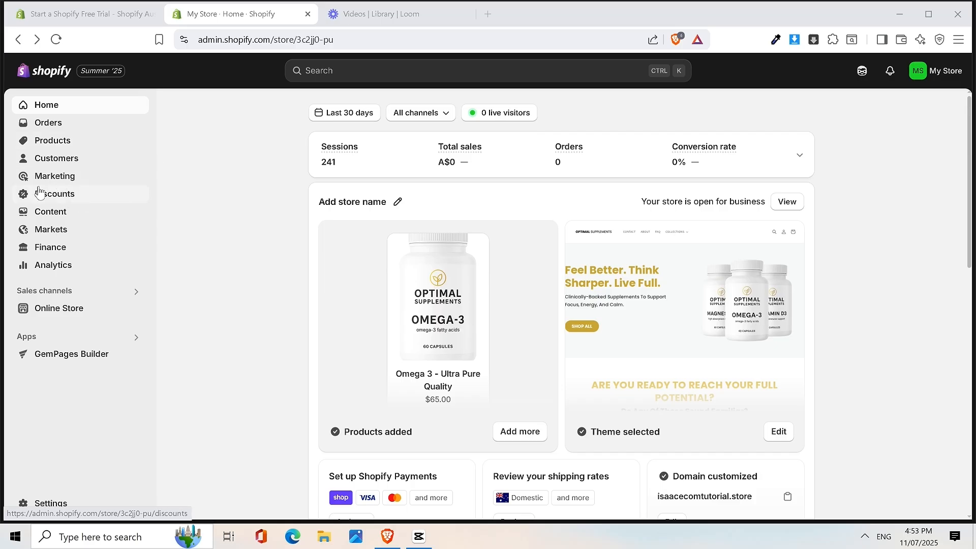
{"action": "left_click", "coordinate": [55, 198]}
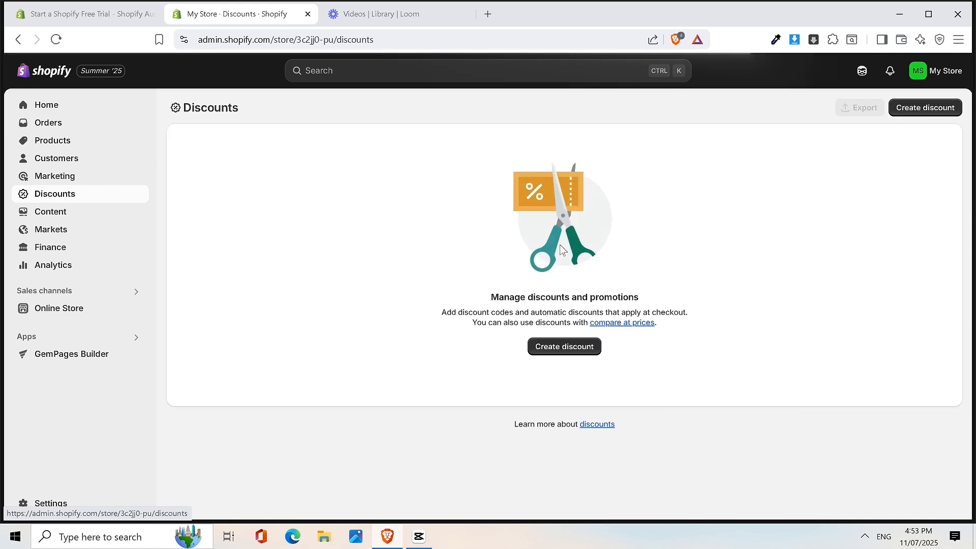
{"action": "left_click", "coordinate": [578, 358]}
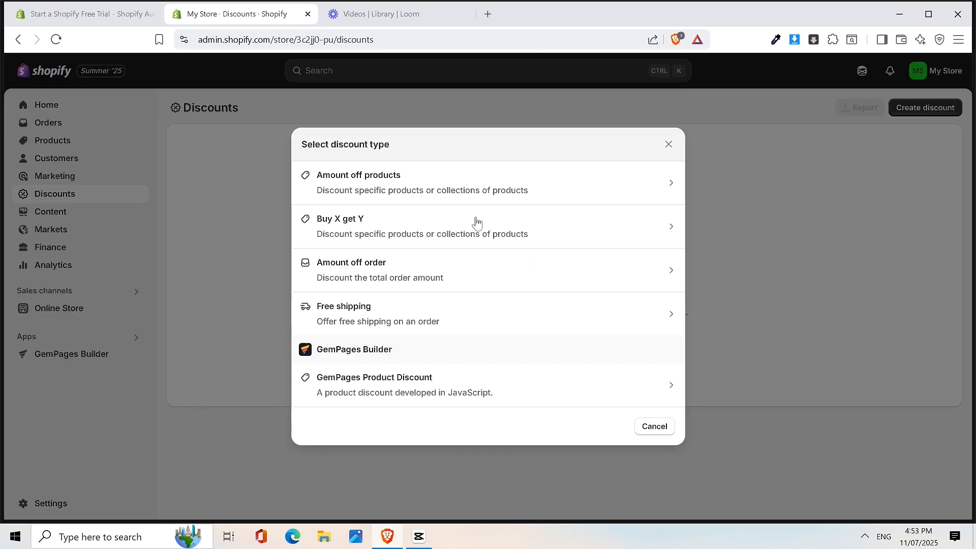
{"action": "left_click", "coordinate": [403, 188]}
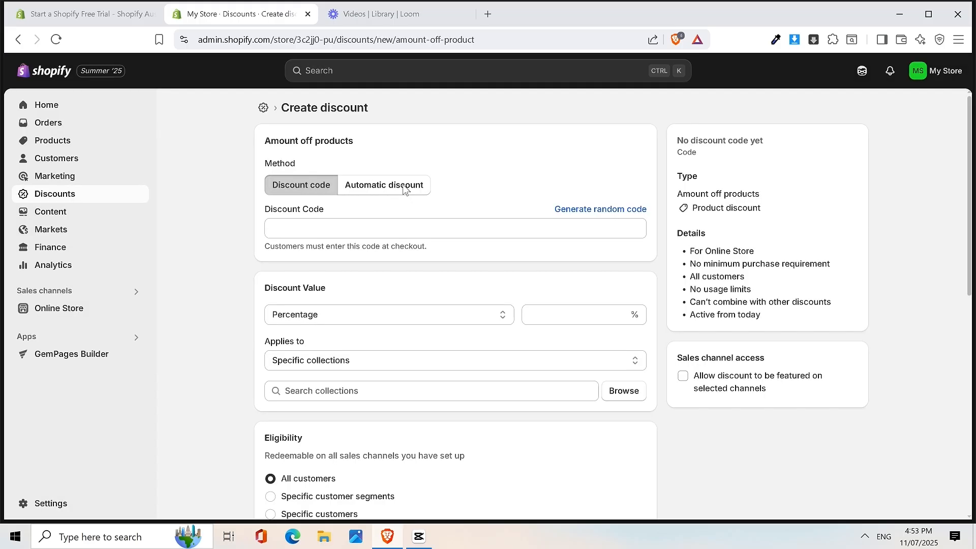
- Enter discount code WELCOME10 with a 10% percentage value
{"action": "left_click", "coordinate": [300, 222]}
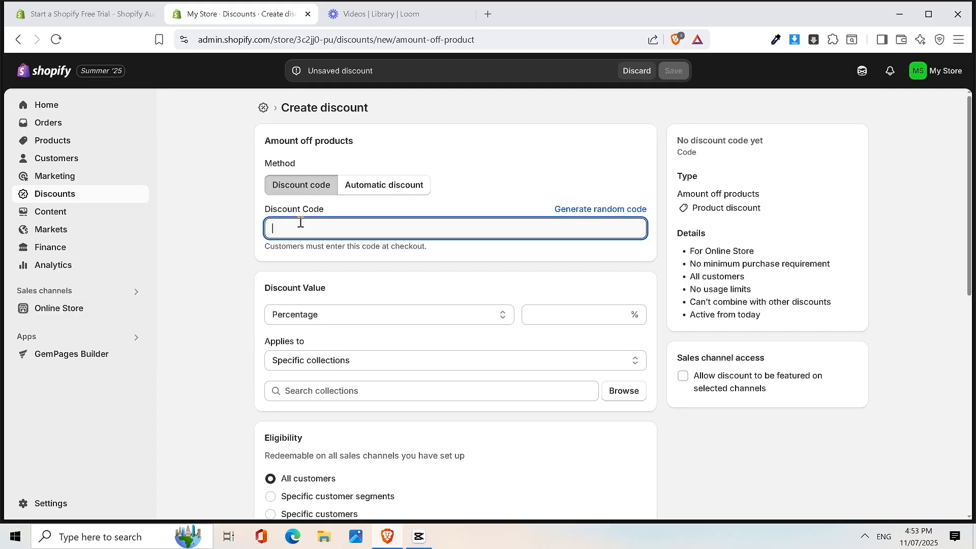
{"action": "type", "text": "WECLOME"}
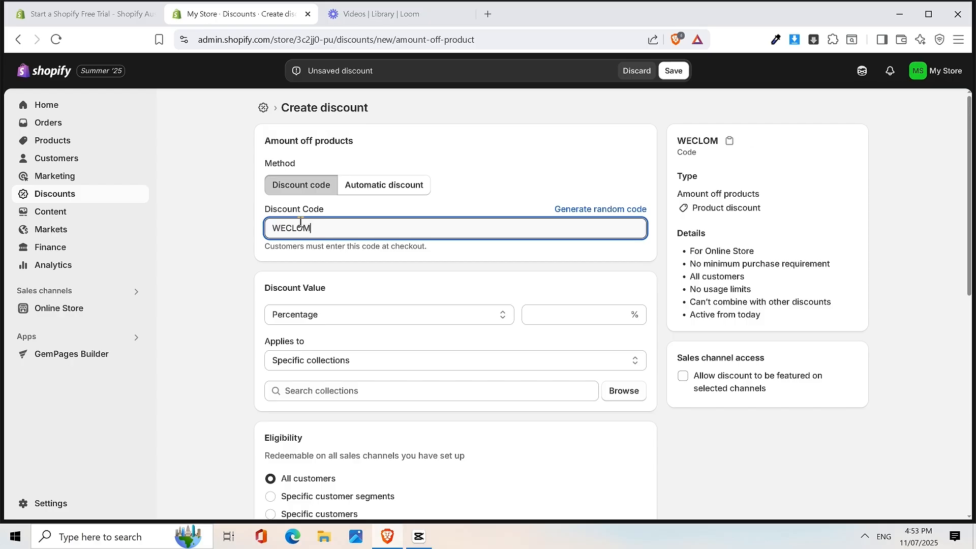
{"action": "type", "text": "LCOME10"}
{"action": "left_click", "coordinate": [592, 310]}
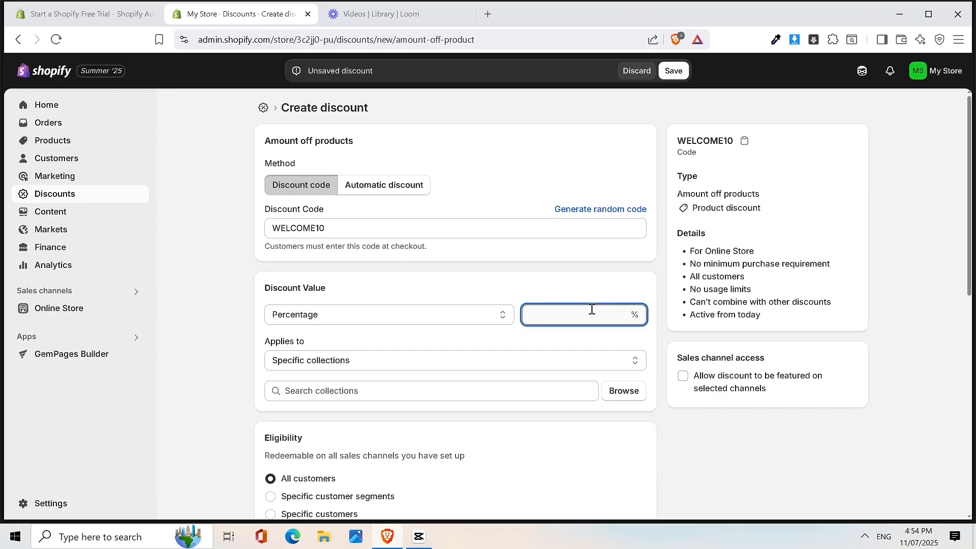
{"action": "type", "text": "10"}
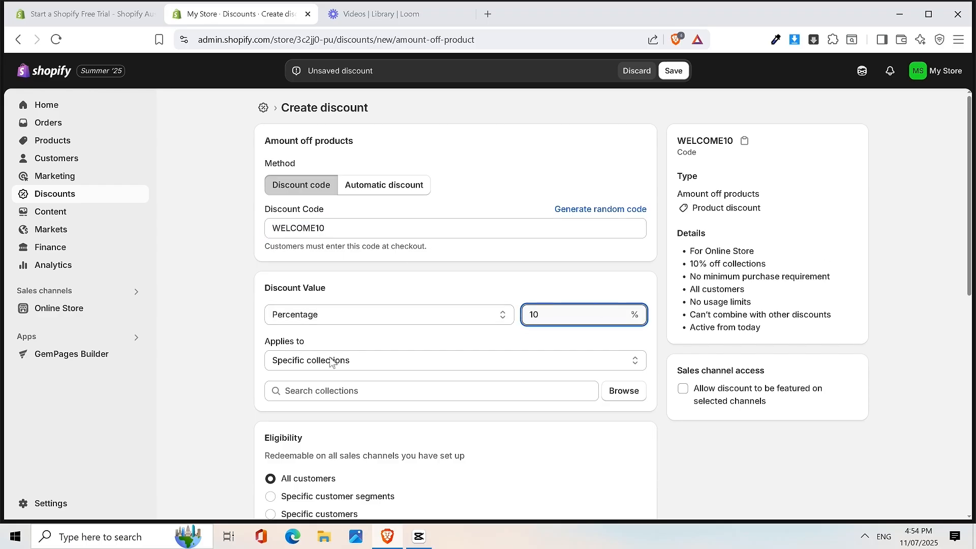
- Apply it to specific products: Magnesium, Omega 3, Probiotic and Vitamin D3
{"action": "left_click", "coordinate": [355, 363]}
{"action": "left_click", "coordinate": [321, 391]}
{"action": "left_click", "coordinate": [332, 390]}
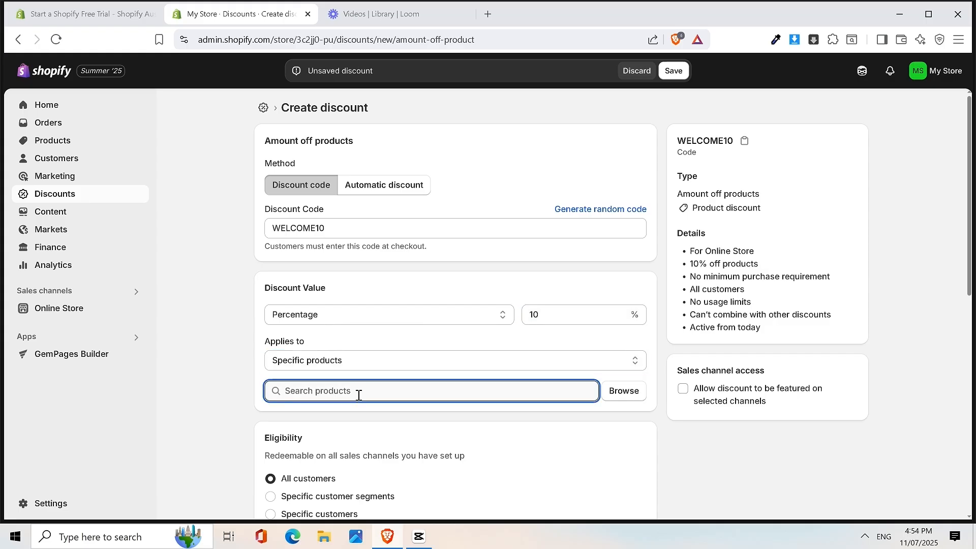
{"action": "left_click", "coordinate": [625, 391]}
{"action": "left_click", "coordinate": [308, 273]}
{"action": "left_click", "coordinate": [307, 309]}
{"action": "left_click", "coordinate": [308, 345]}
{"action": "left_click", "coordinate": [377, 380]}
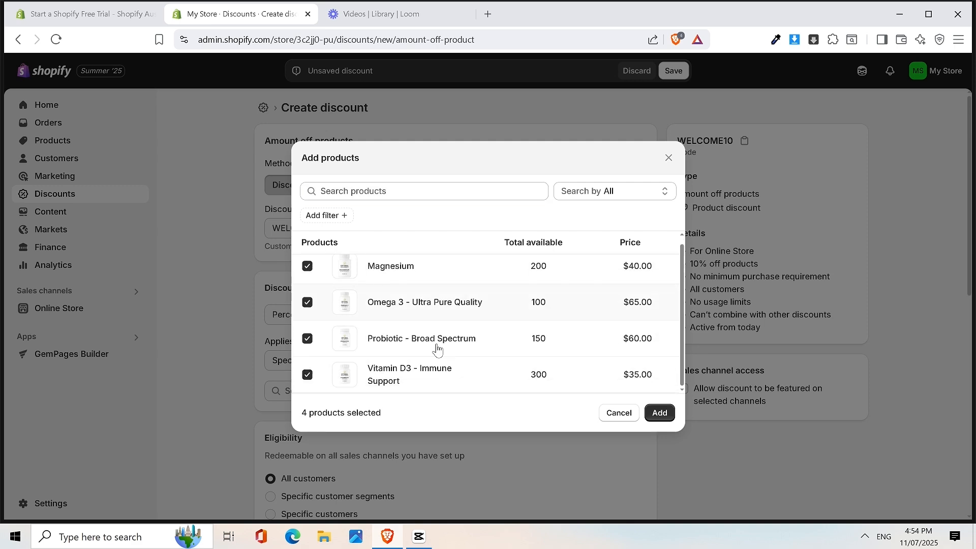
{"action": "left_click", "coordinate": [659, 413]}
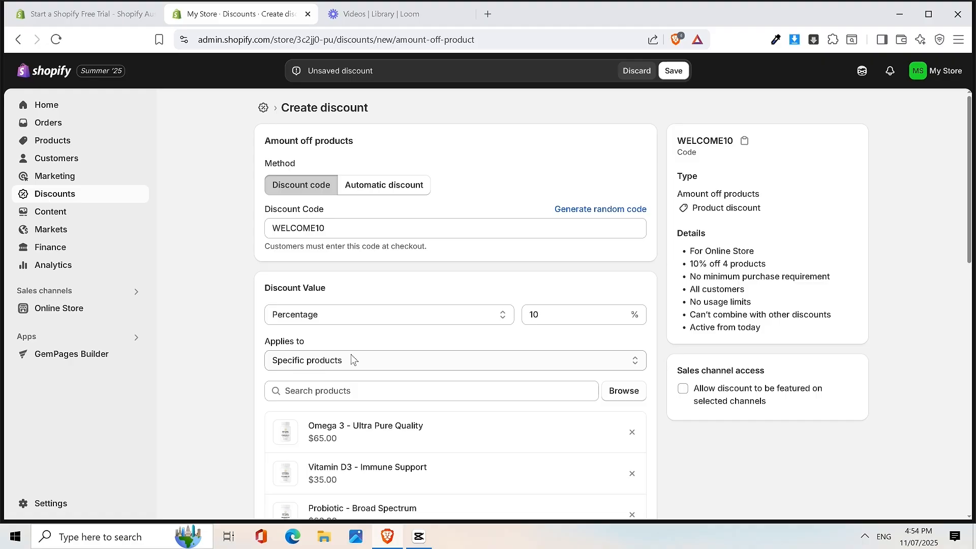
{"action": "left_click", "coordinate": [332, 364]}
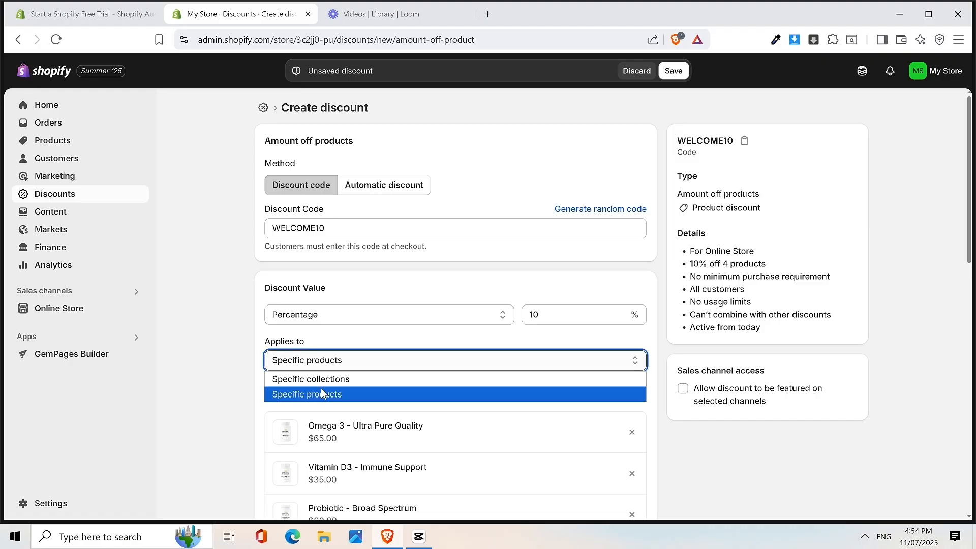
{"action": "left_click", "coordinate": [591, 357]}
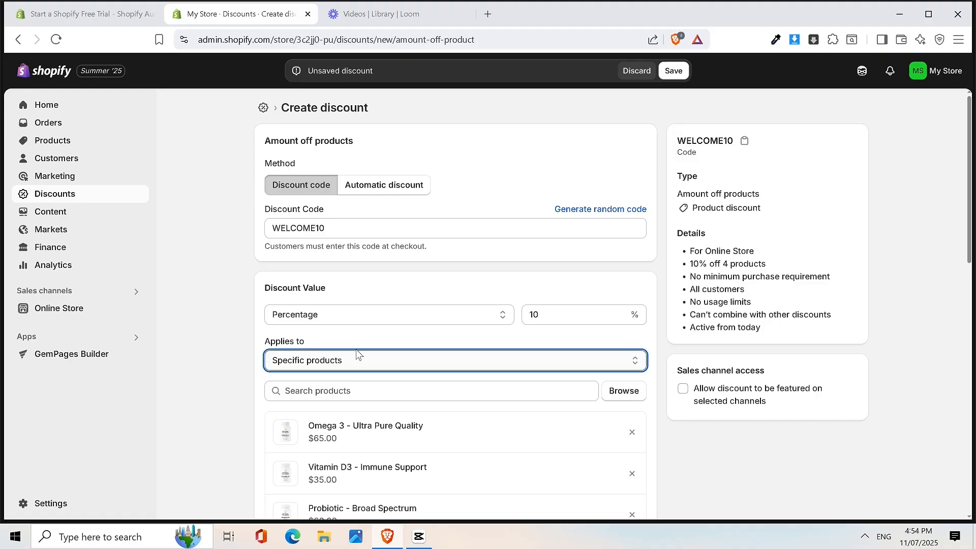
- Keep Specific products selected and set the purchase requirement back to No minimum requirements
{"action": "scroll", "coordinate": [422, 303], "scroll_direction": "down", "scroll_amount": 3}
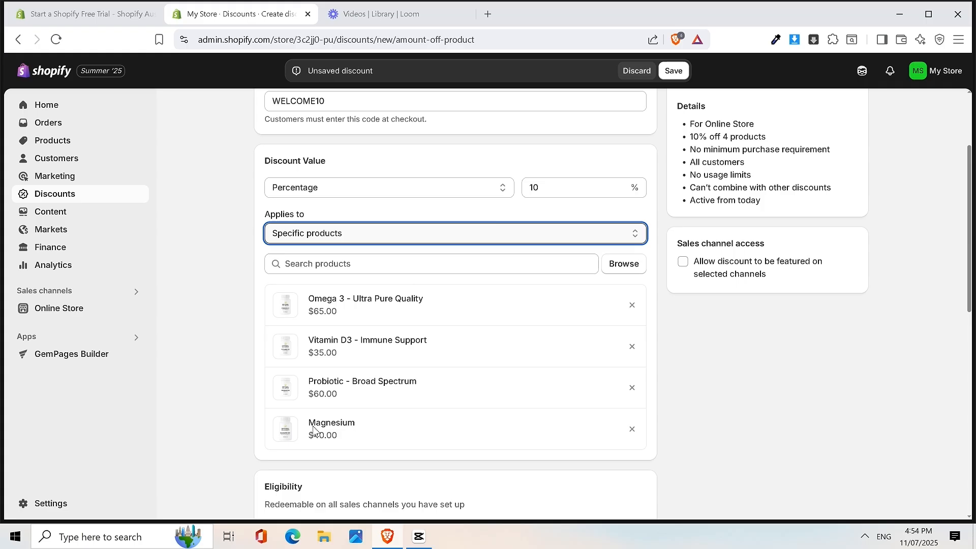
{"action": "scroll", "coordinate": [443, 244], "scroll_direction": "down", "scroll_amount": 3}
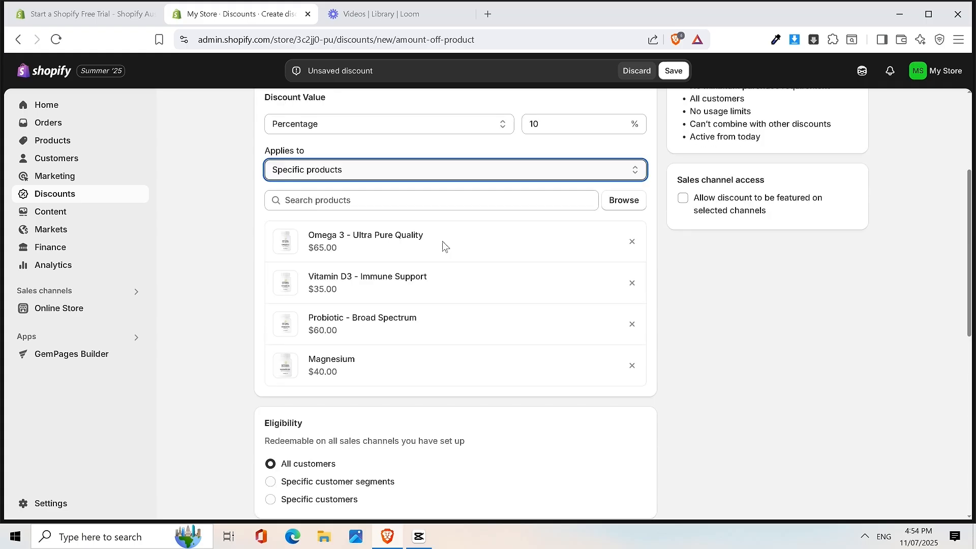
{"action": "scroll", "coordinate": [450, 301], "scroll_direction": "up", "scroll_amount": 5}
{"action": "scroll", "coordinate": [378, 517], "scroll_direction": "down", "scroll_amount": 3}
{"action": "left_click", "coordinate": [342, 167]}
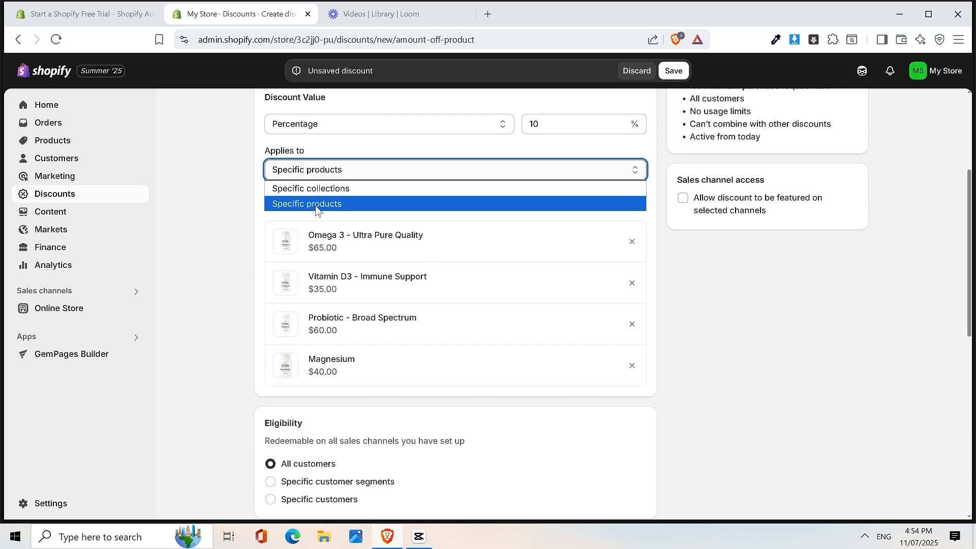
{"action": "left_click", "coordinate": [418, 170]}
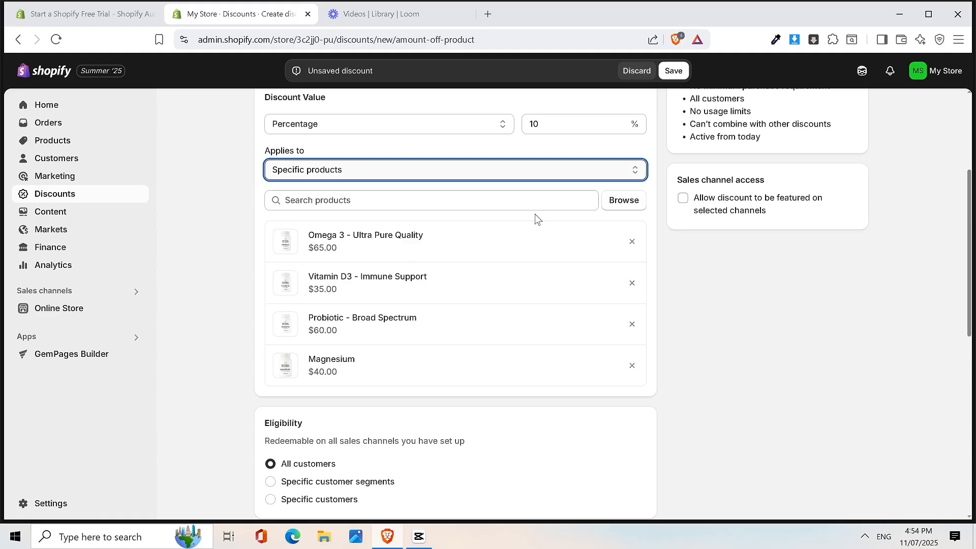
{"action": "scroll", "coordinate": [509, 283], "scroll_direction": "down", "scroll_amount": 3}
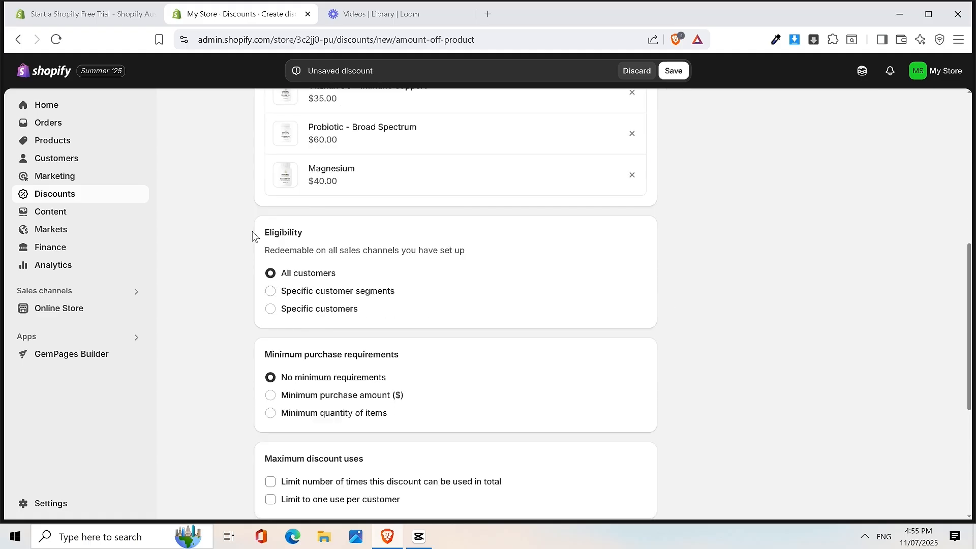
{"action": "scroll", "coordinate": [330, 290], "scroll_direction": "down", "scroll_amount": 1}
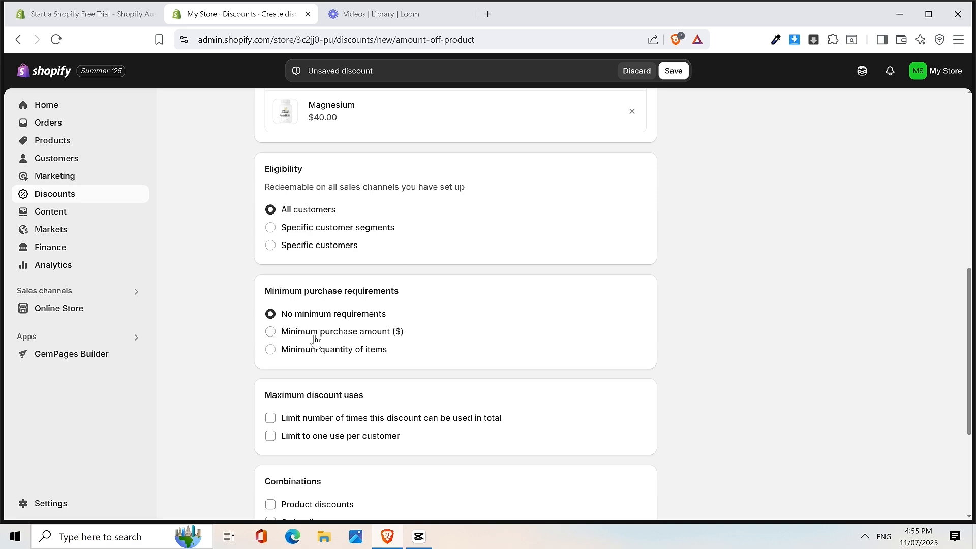
{"action": "left_click", "coordinate": [285, 338]}
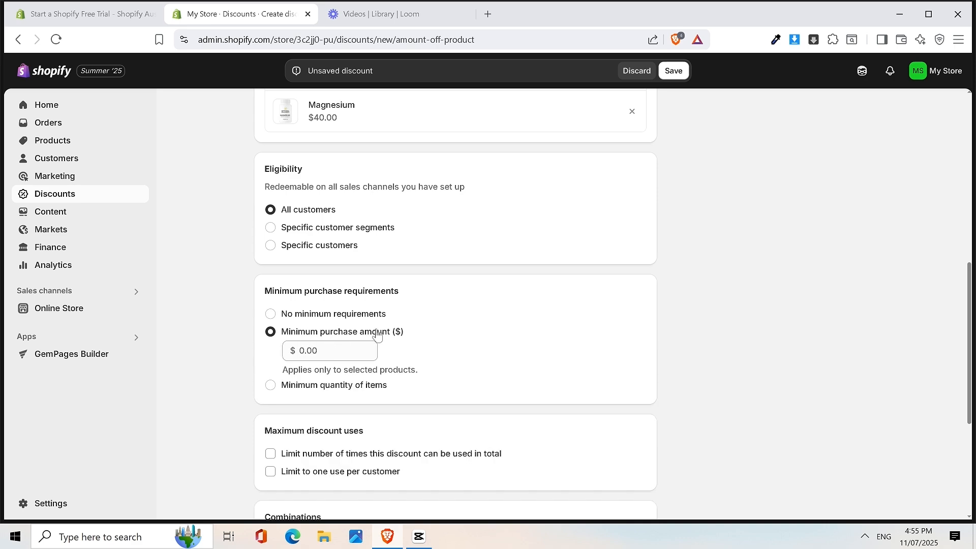
{"action": "left_click", "coordinate": [273, 314]}
- Limit WELCOME10 to one use per customer
{"action": "scroll", "coordinate": [391, 290], "scroll_direction": "down", "scroll_amount": 1}
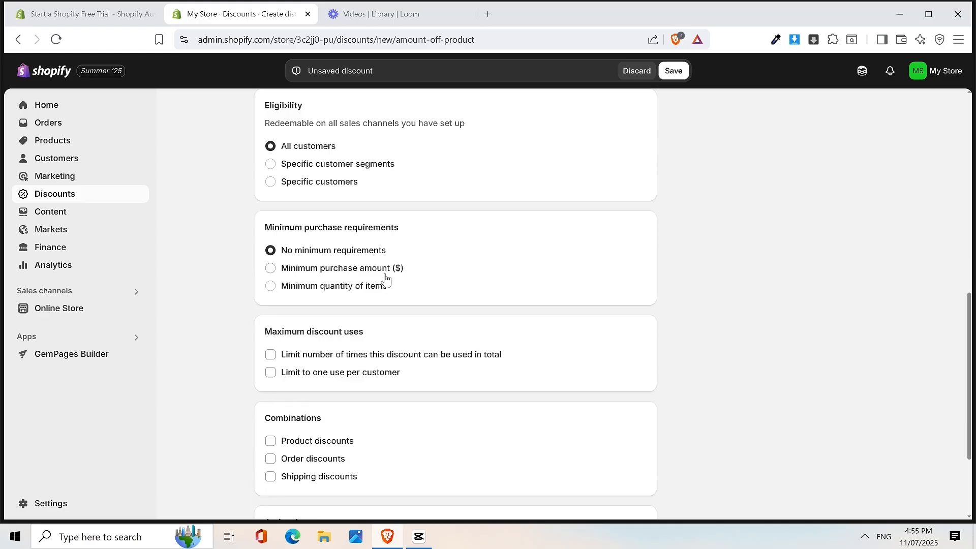
{"action": "scroll", "coordinate": [350, 270], "scroll_direction": "down", "scroll_amount": 1}
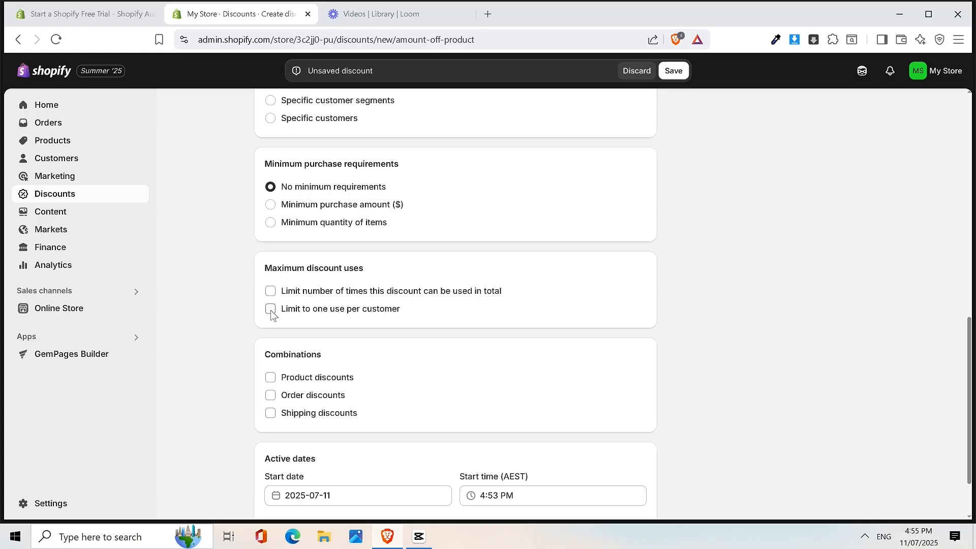
{"action": "left_click", "coordinate": [270, 310]}
{"action": "left_click_drag", "start_coordinate": [283, 312], "coordinate": [402, 320]}
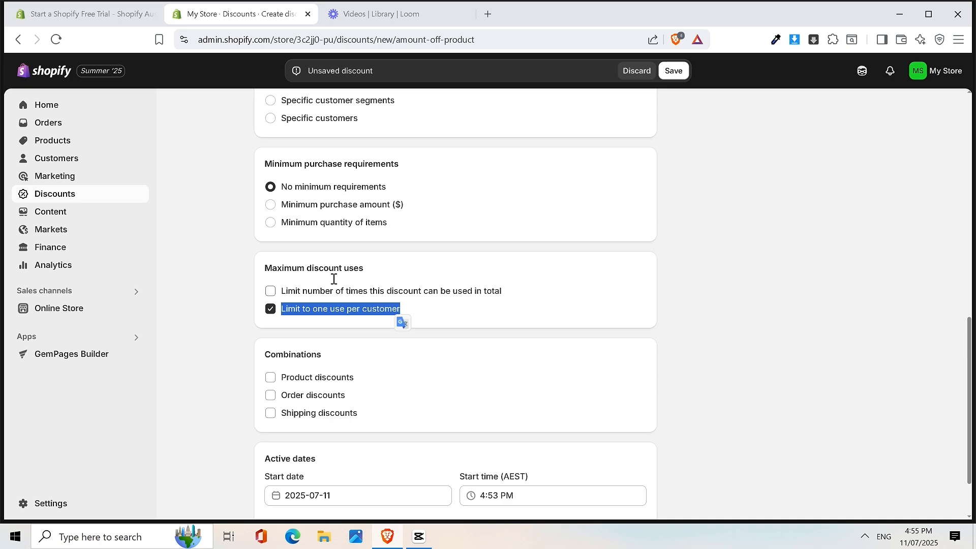
{"action": "left_click", "coordinate": [324, 312]}
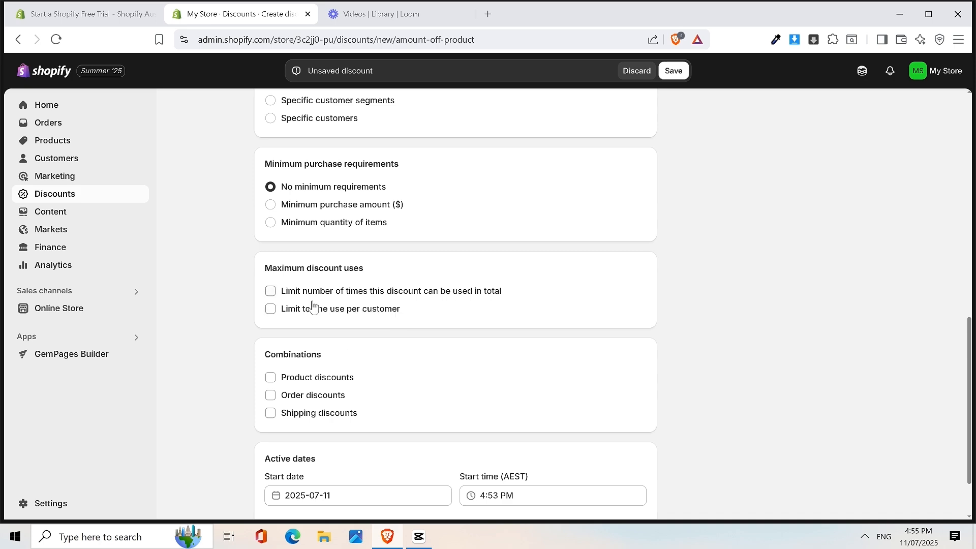
{"action": "left_click", "coordinate": [277, 309]}
{"action": "scroll", "coordinate": [509, 315], "scroll_direction": "up", "scroll_amount": 15}
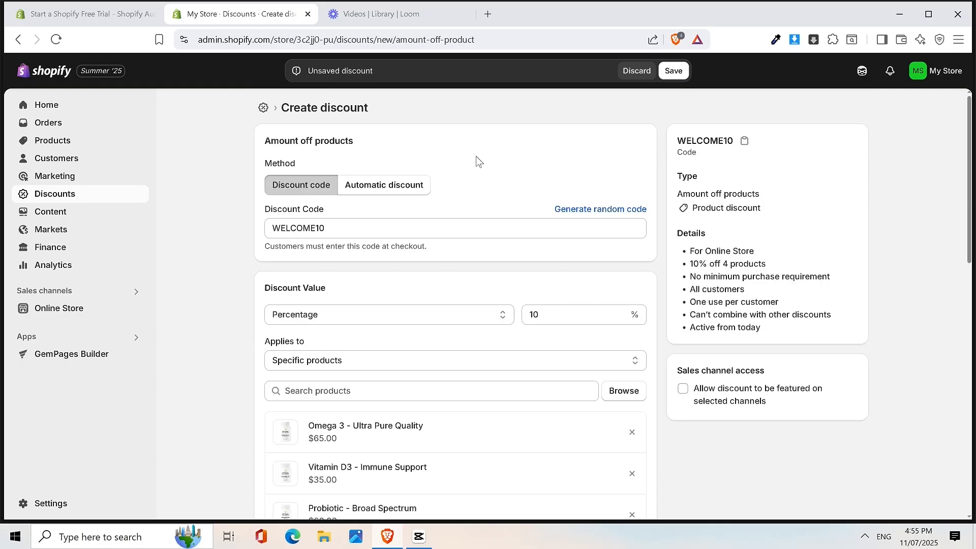
{"action": "scroll", "coordinate": [471, 183], "scroll_direction": "down", "scroll_amount": 1}
{"action": "scroll", "coordinate": [458, 174], "scroll_direction": "up", "scroll_amount": 1}
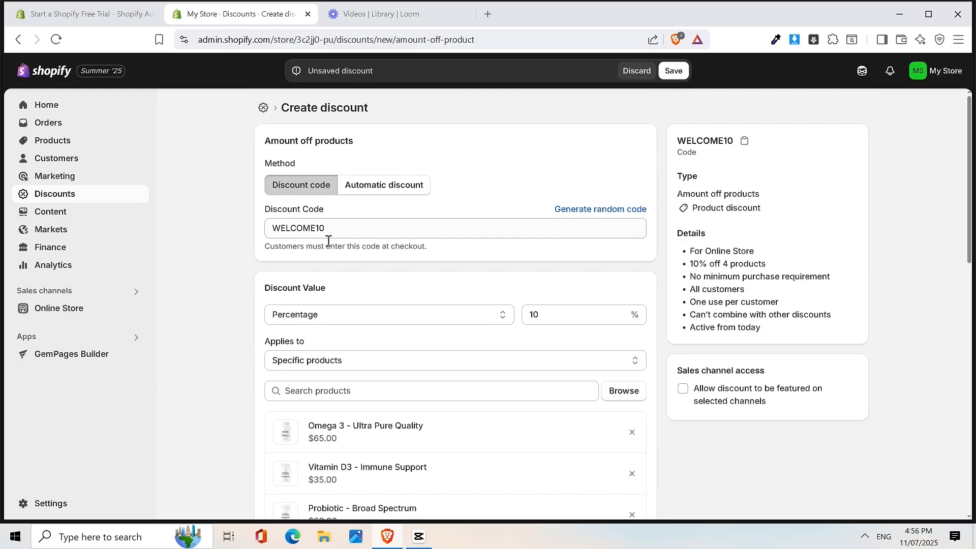
{"action": "scroll", "coordinate": [511, 374], "scroll_direction": "down", "scroll_amount": 8}
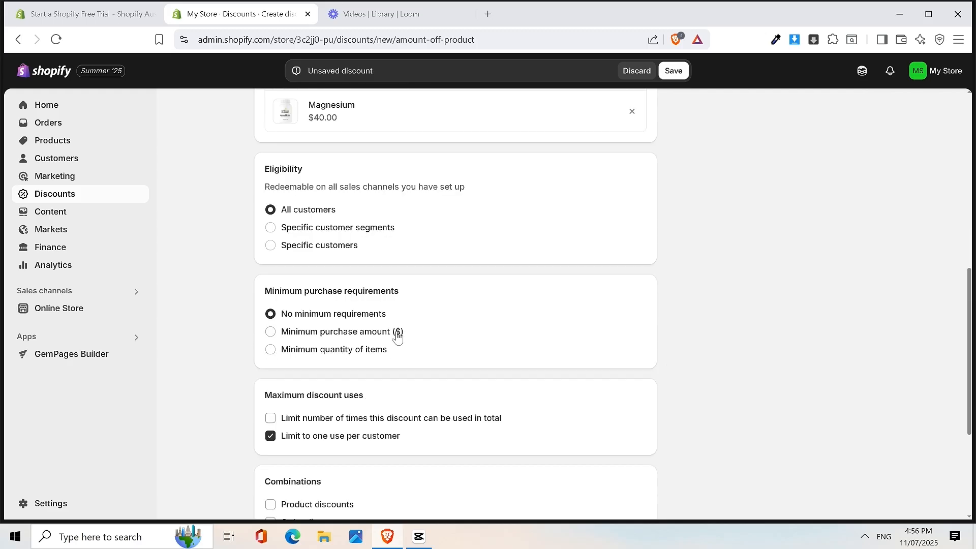
{"action": "scroll", "coordinate": [440, 295], "scroll_direction": "up", "scroll_amount": 7}
{"action": "scroll", "coordinate": [417, 277], "scroll_direction": "down", "scroll_amount": 11}
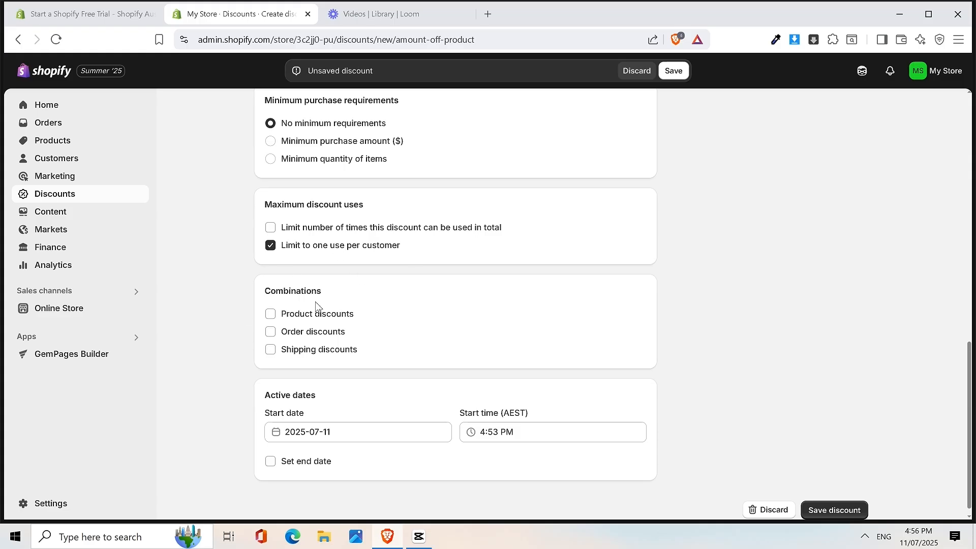
{"action": "scroll", "coordinate": [315, 305], "scroll_direction": "down", "scroll_amount": 1}
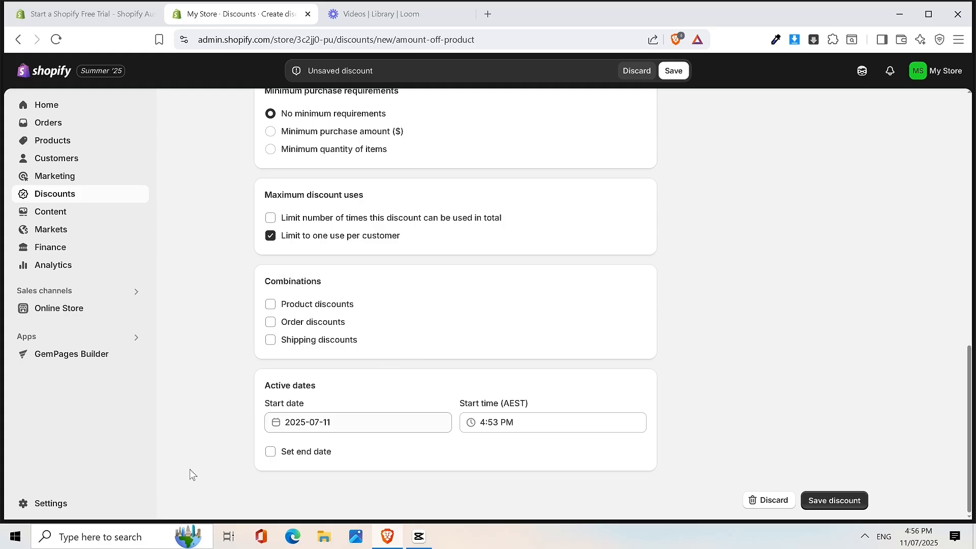
{"action": "scroll", "coordinate": [476, 351], "scroll_direction": "up", "scroll_amount": 15}
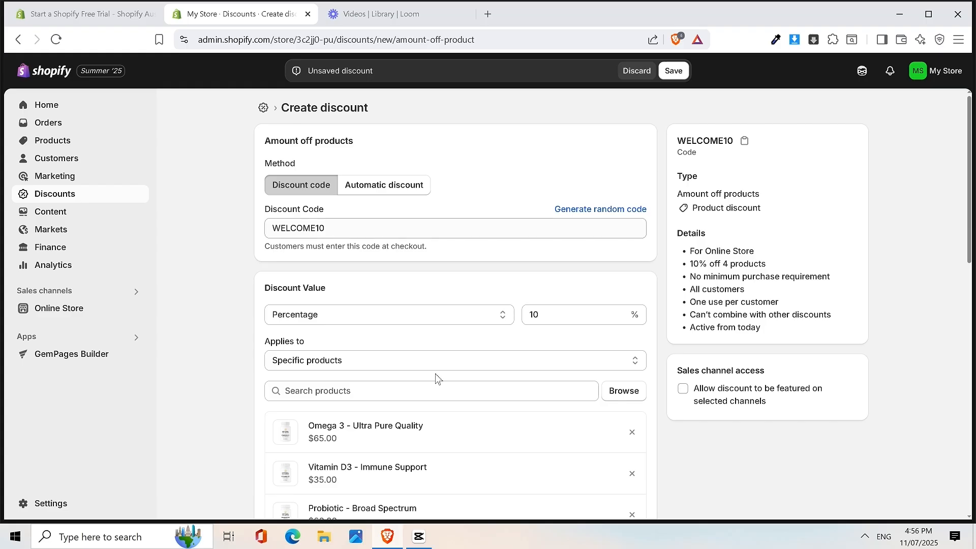
{"action": "scroll", "coordinate": [605, 172], "scroll_direction": "down", "scroll_amount": 10}
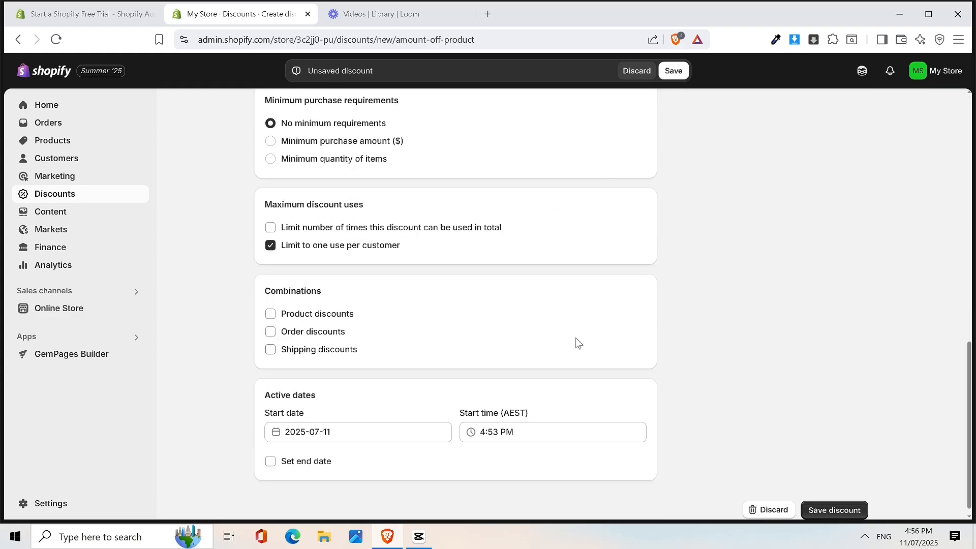
{"action": "scroll", "coordinate": [575, 337], "scroll_direction": "up", "scroll_amount": 10}
{"action": "scroll", "coordinate": [675, 198], "scroll_direction": "down", "scroll_amount": 10}
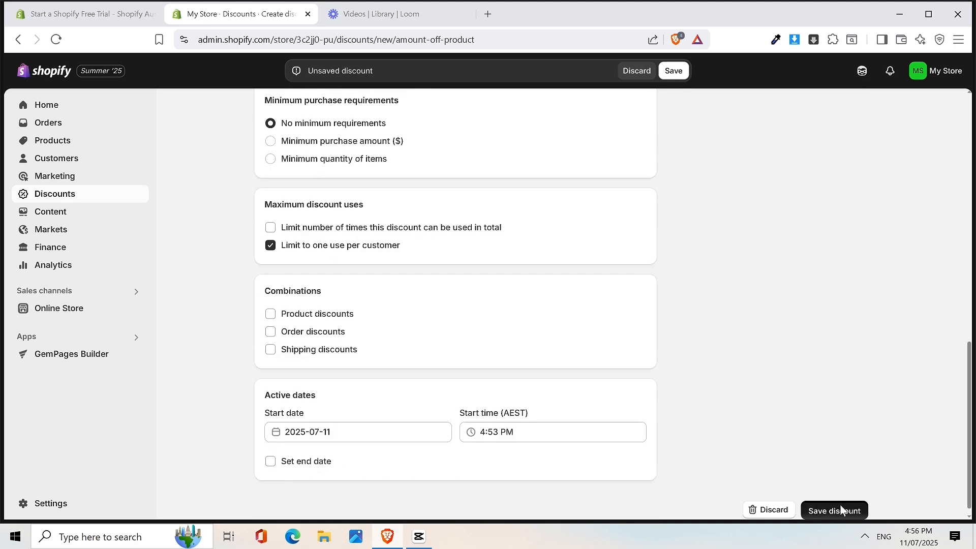
- Save the WELCOME10 discount and return to the Discounts list where it shows Active
{"action": "left_click", "coordinate": [841, 510]}
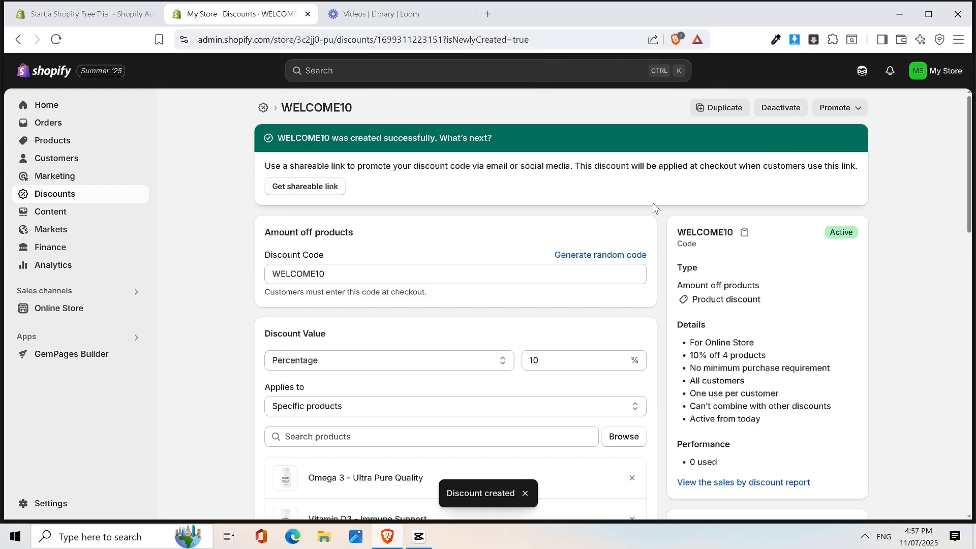
{"action": "scroll", "coordinate": [469, 225], "scroll_direction": "down", "scroll_amount": 14}
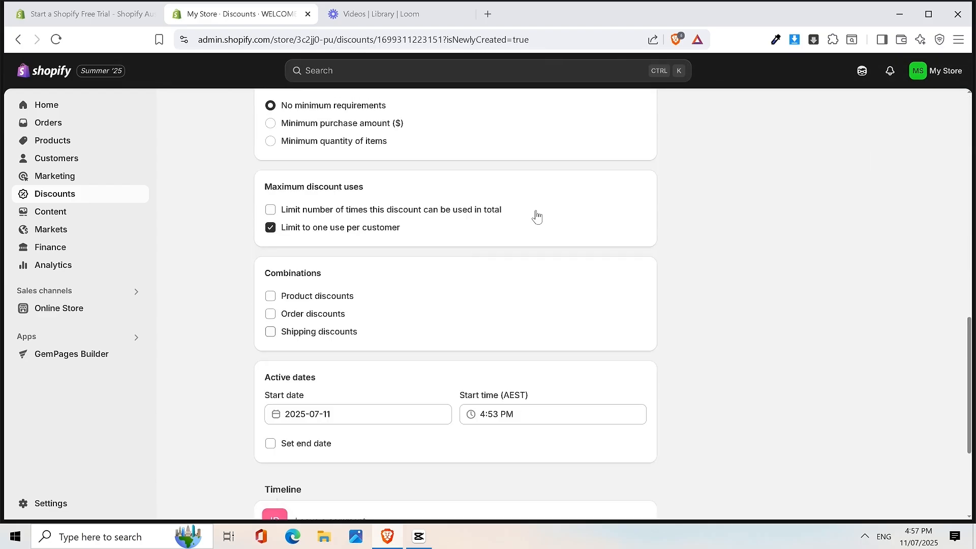
{"action": "scroll", "coordinate": [537, 217], "scroll_direction": "up", "scroll_amount": 14}
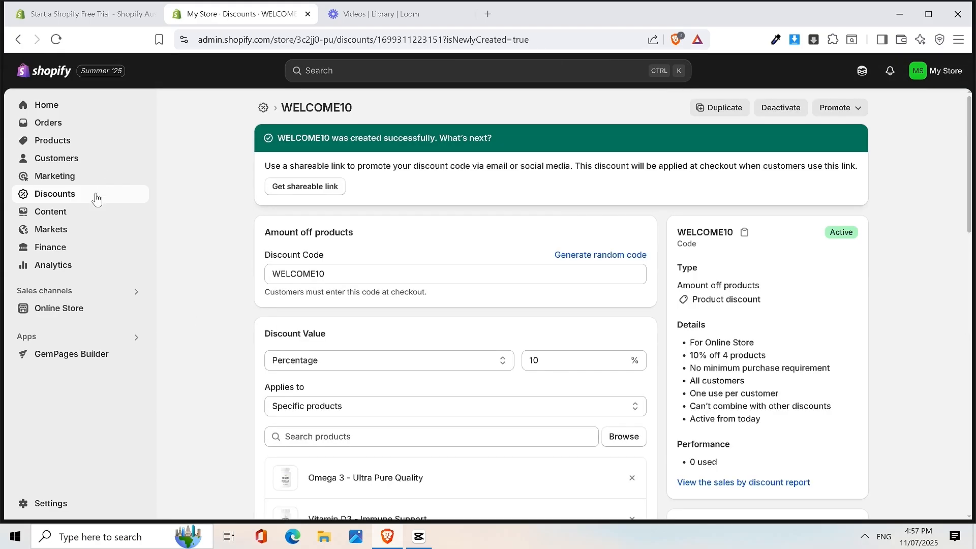
{"action": "left_click", "coordinate": [100, 200]}
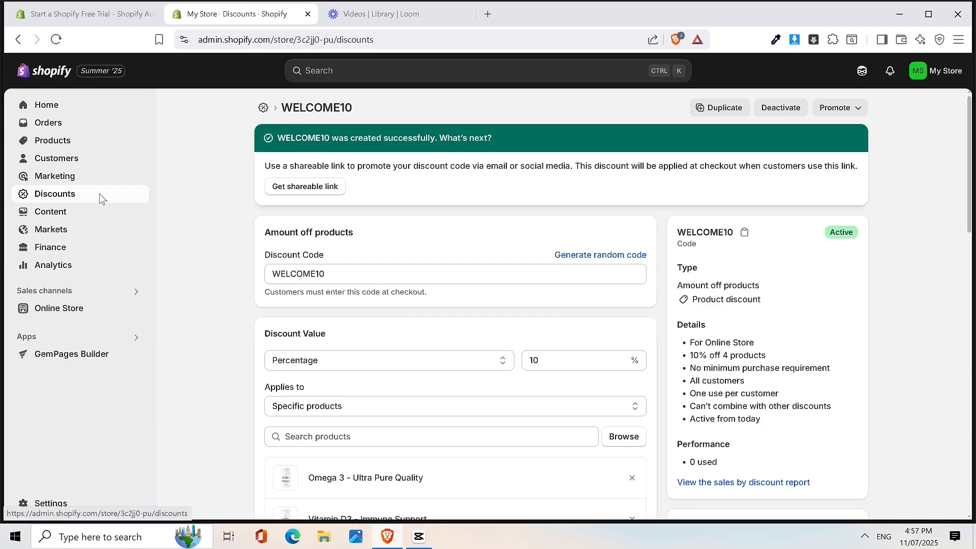